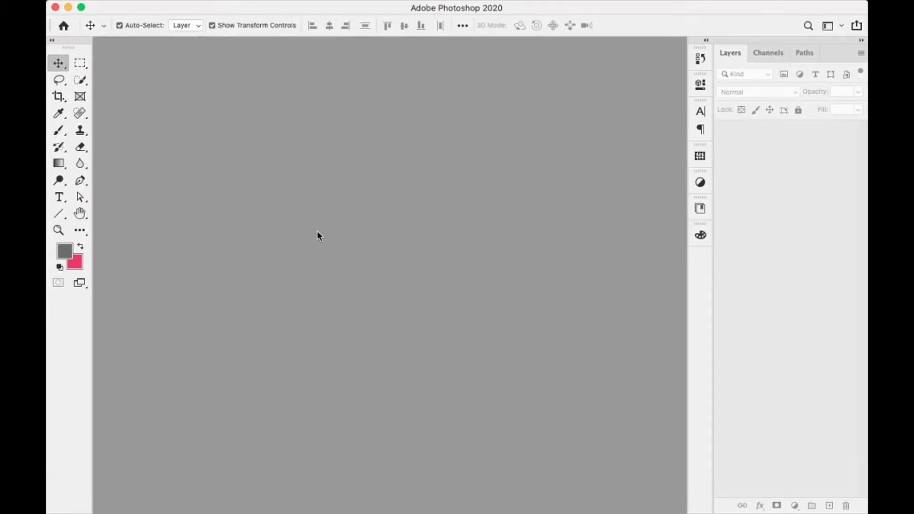
# - Create a new blank 4.8 × 3.2 inch, 300 ppi document
pyautogui.click(148, 8)
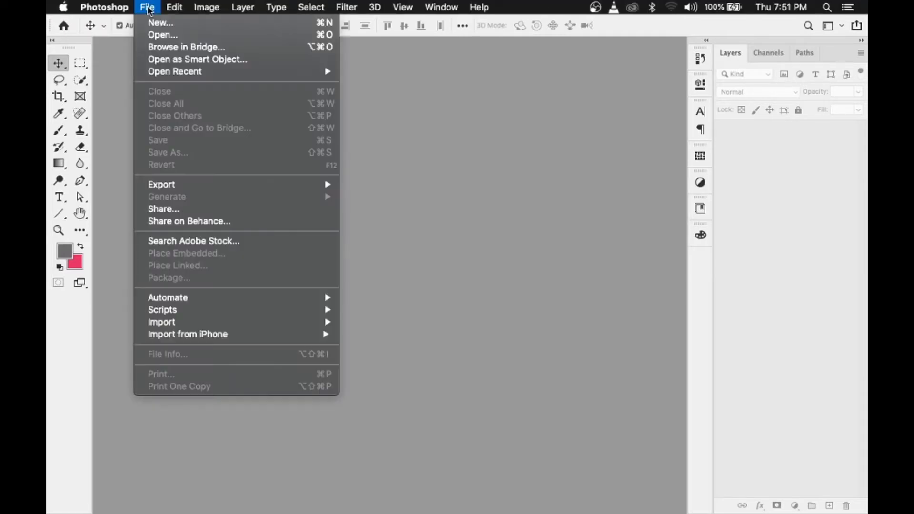
pyautogui.click(162, 27)
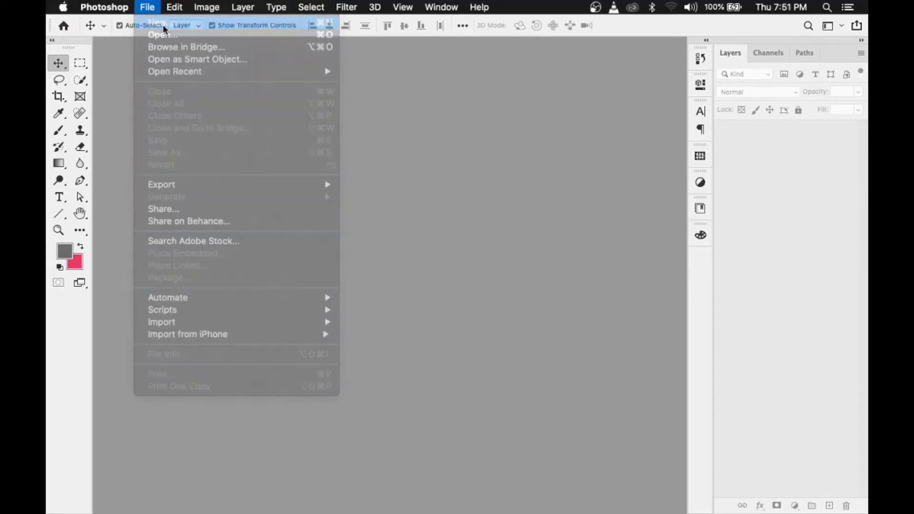
pyautogui.moveTo(343, 195); pyautogui.dragTo(322, 195)
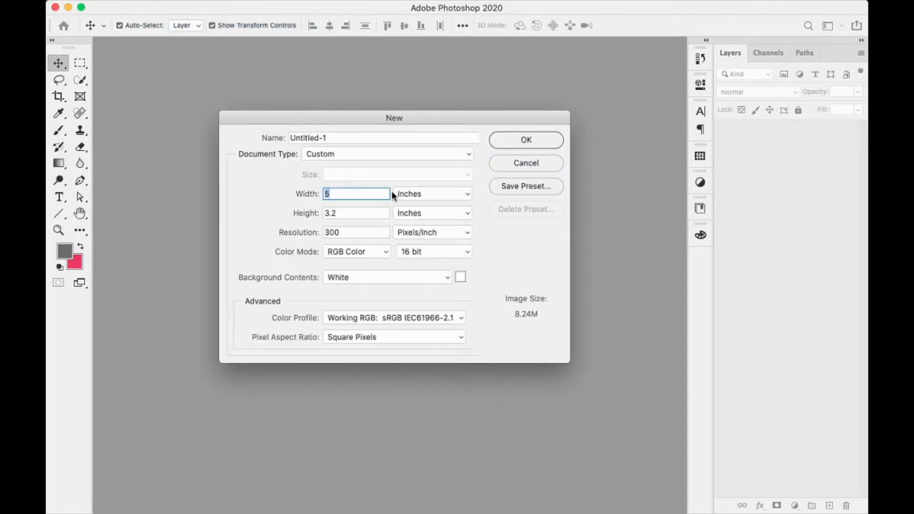
pyautogui.write('4.8')
pyautogui.click(524, 141)
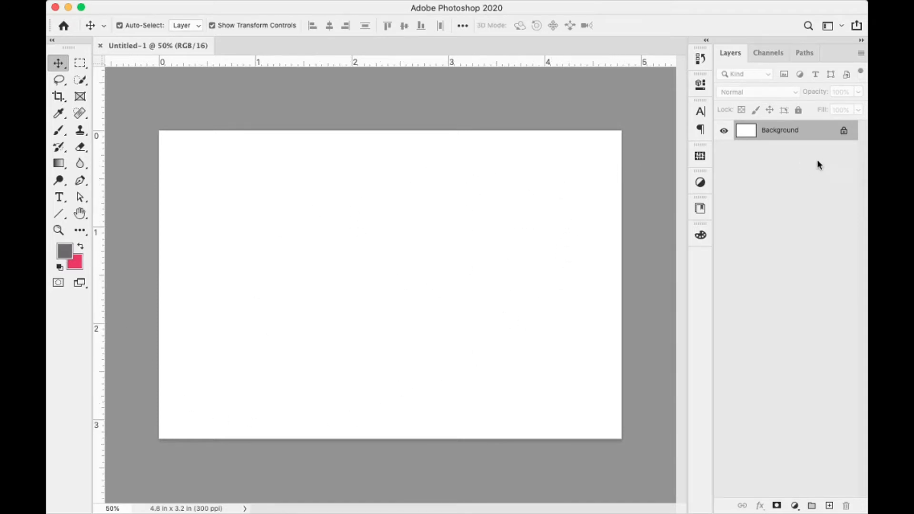
# - Place vertical and horizontal guides through the card's centre and add a new layer
pyautogui.moveTo(103, 310); pyautogui.dragTo(392, 276)
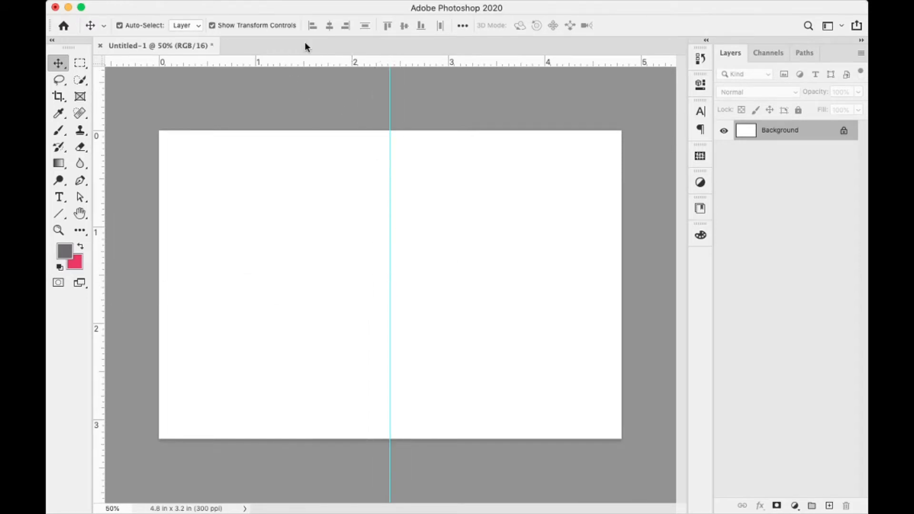
pyautogui.moveTo(294, 64); pyautogui.dragTo(263, 284)
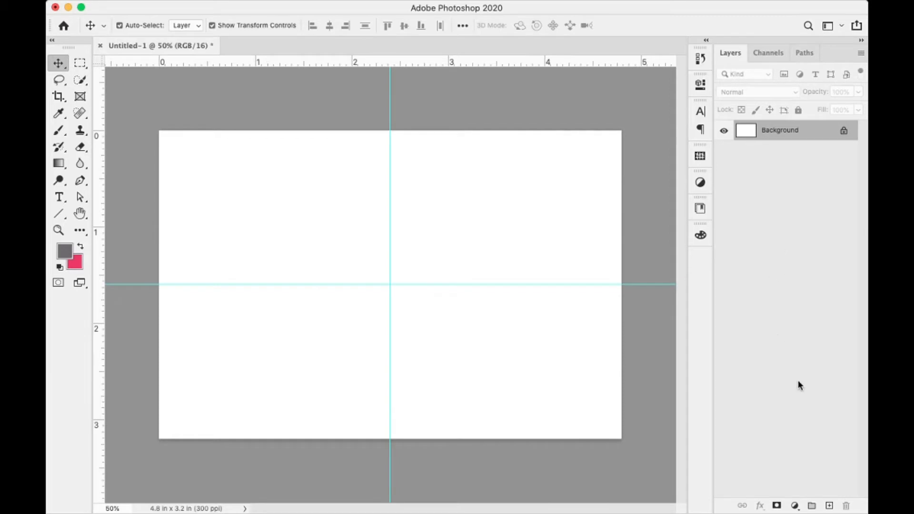
pyautogui.click(829, 506)
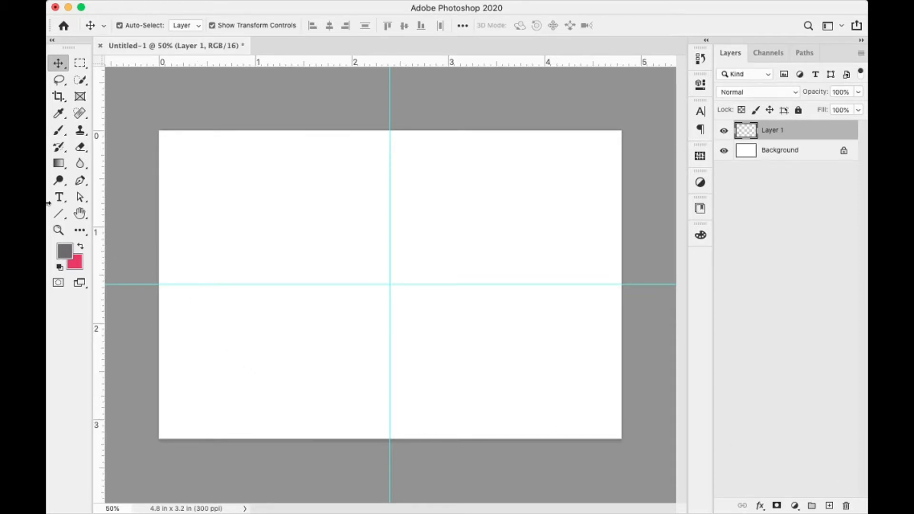
# - Draw a dark grey rectangle over the right side, widened to 660 px against the vertical guide
pyautogui.click(56, 219)
pyautogui.click(107, 215)
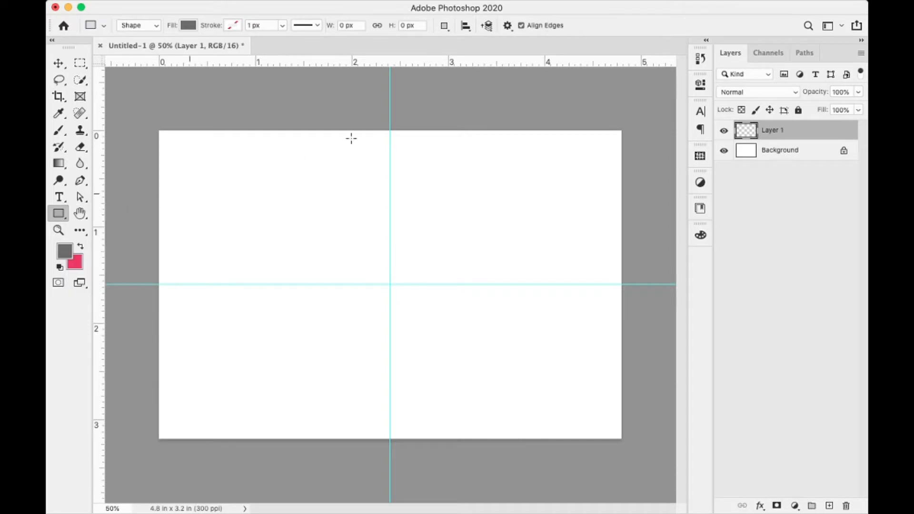
pyautogui.moveTo(434, 118); pyautogui.dragTo(624, 450)
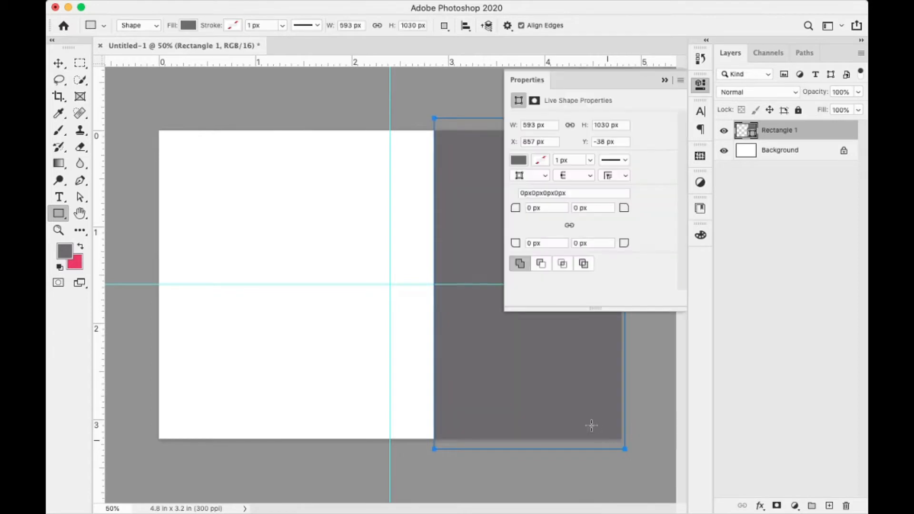
pyautogui.click(61, 64)
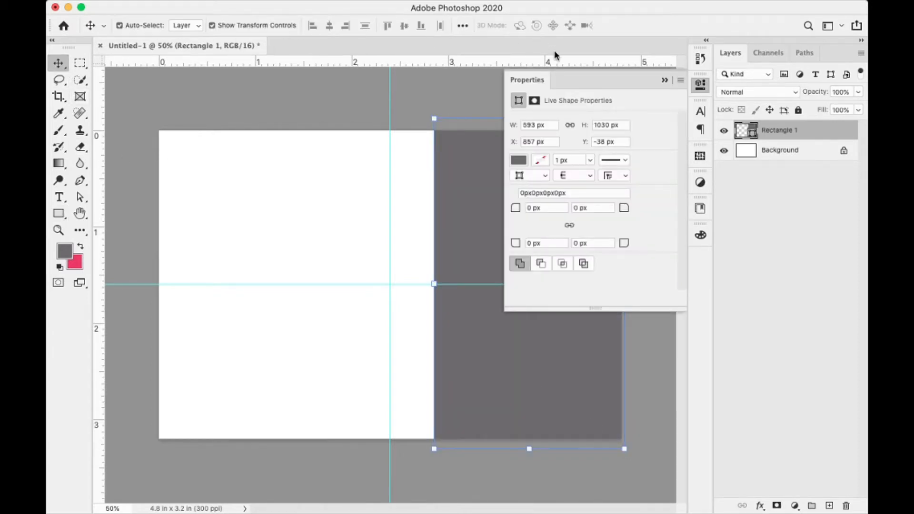
pyautogui.click(665, 81)
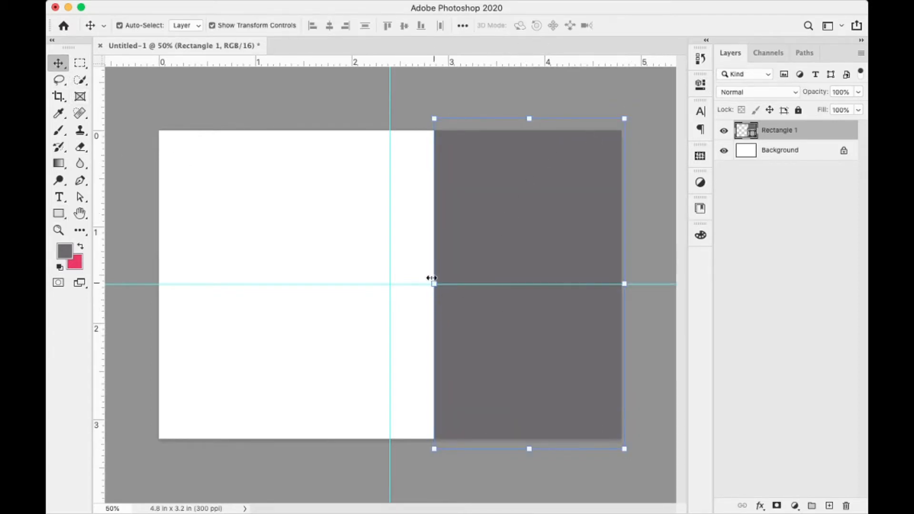
pyautogui.moveTo(434, 284)
pyautogui.mouseDown()
pyautogui.moveTo(412, 285)
pyautogui.moveTo(420, 284)
pyautogui.mouseUp()
pyautogui.click(695, 26)
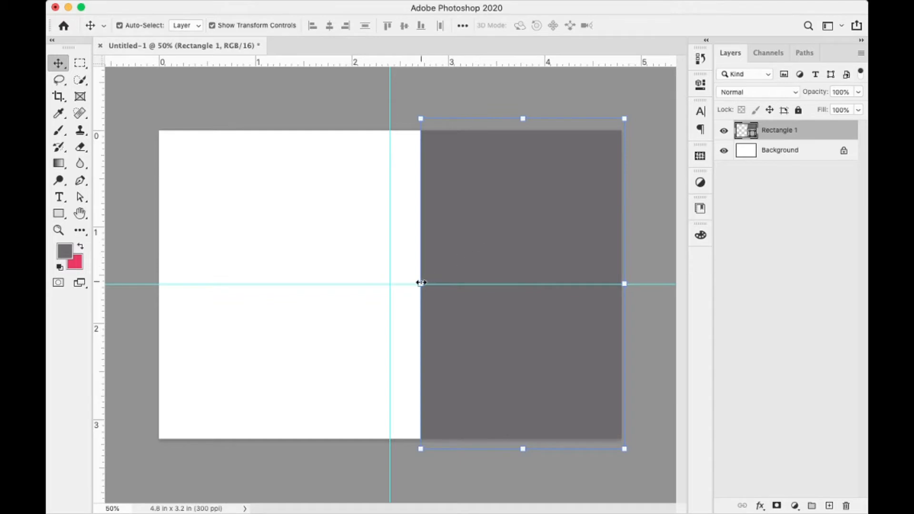
pyautogui.moveTo(421, 283); pyautogui.dragTo(412, 283)
pyautogui.click(695, 26)
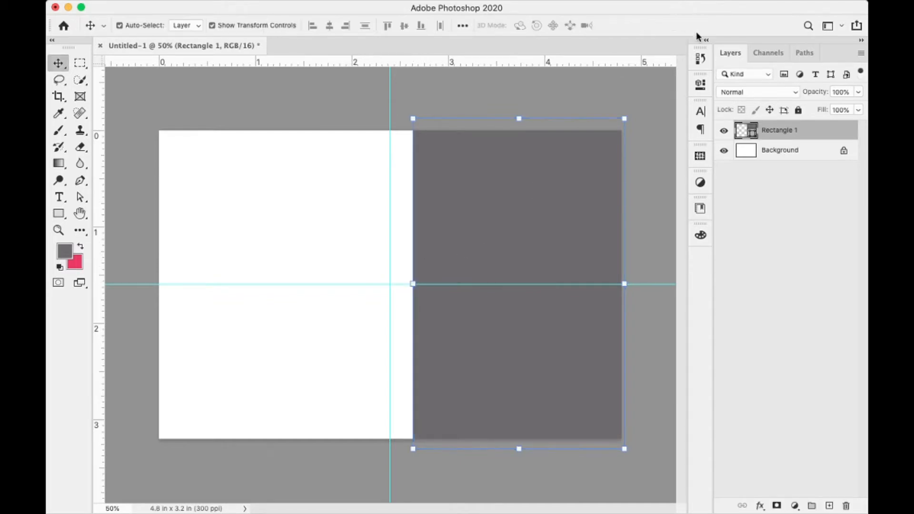
pyautogui.click(701, 85)
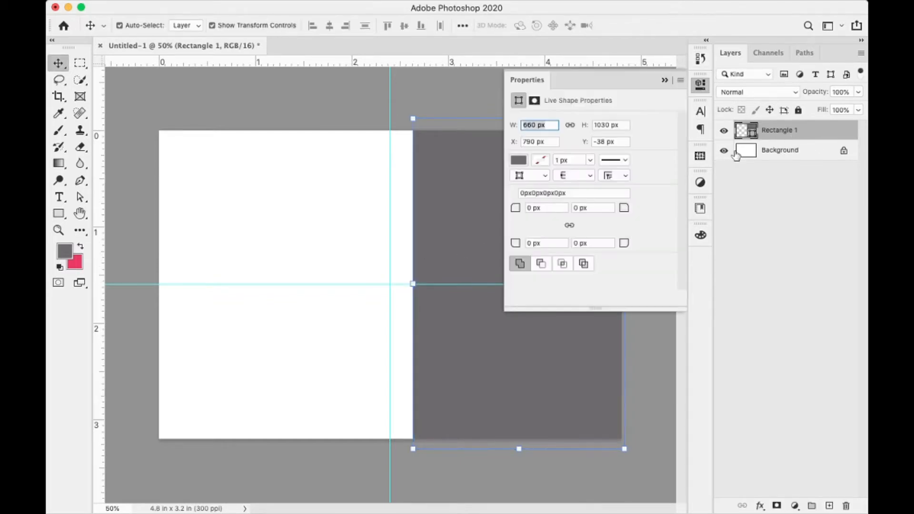
# - Change the rectangle's fill to a linear gradient with a grey right stop
pyautogui.click(524, 160)
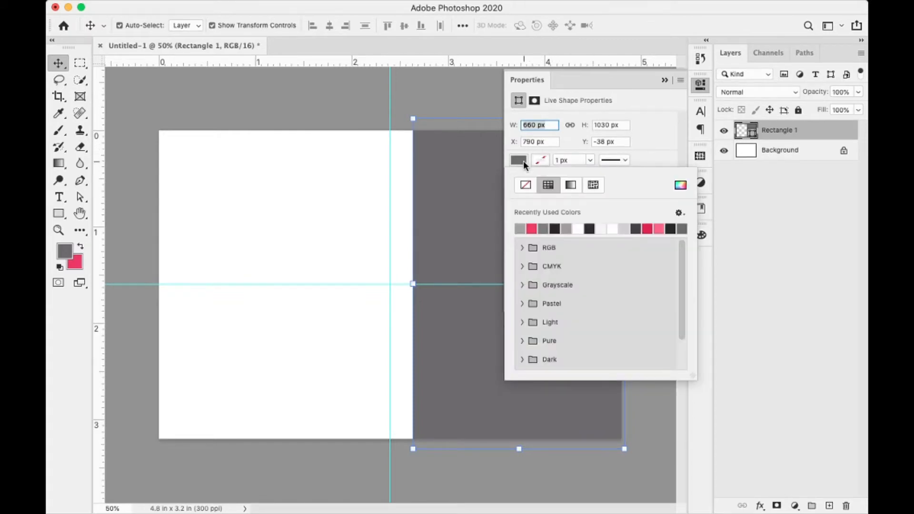
pyautogui.click(571, 187)
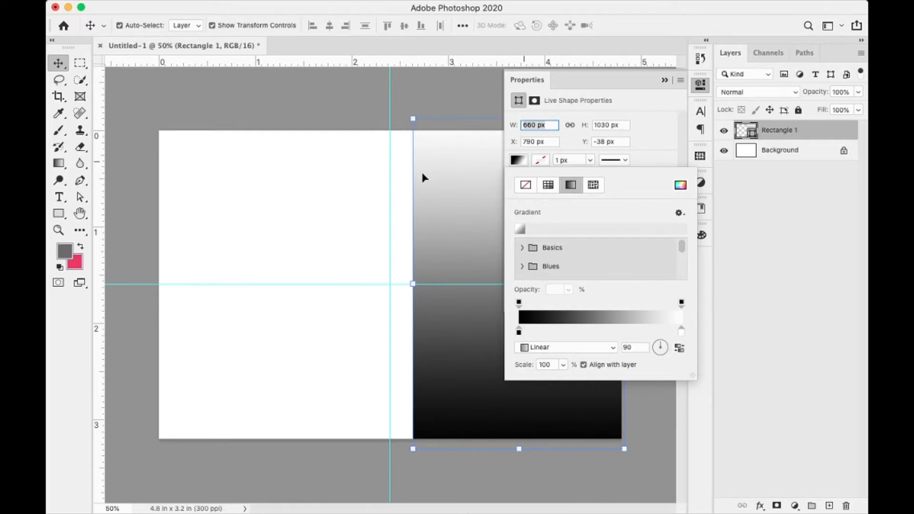
pyautogui.doubleClick(681, 334)
pyautogui.moveTo(531, 258)
pyautogui.mouseDown()
pyautogui.moveTo(523, 250)
pyautogui.moveTo(524, 288)
pyautogui.moveTo(503, 302)
pyautogui.mouseUp()
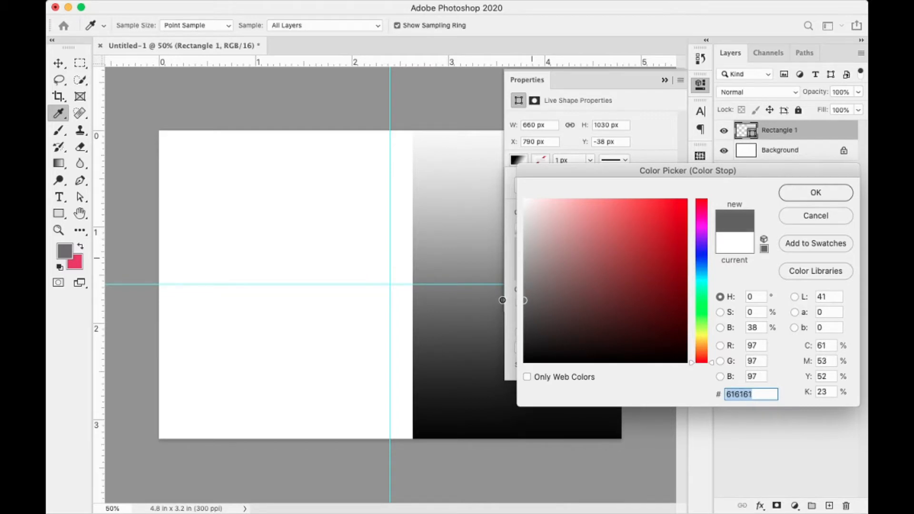
pyautogui.click(815, 193)
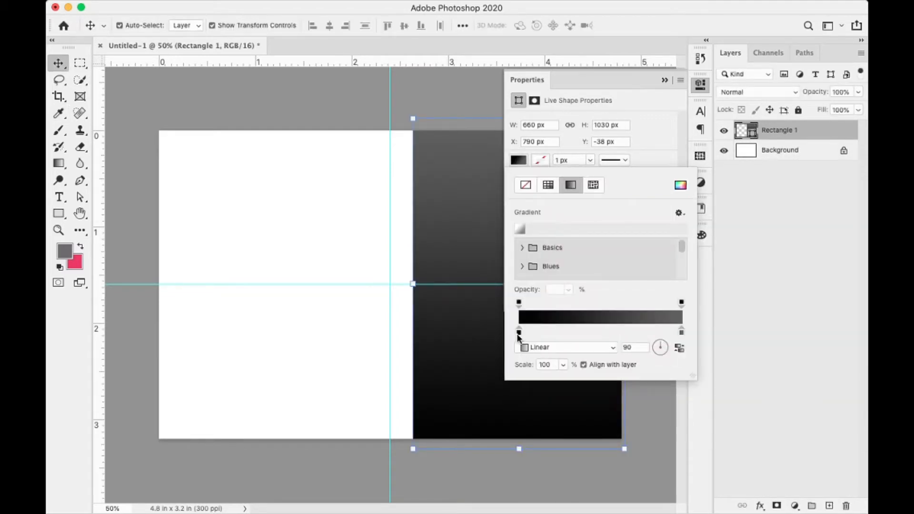
# - Set the gradient stops to near-black 1e1e1e on the left and dark grey 4f4e4e on the right
pyautogui.doubleClick(519, 332)
pyautogui.moveTo(522, 350)
pyautogui.mouseDown()
pyautogui.moveTo(531, 334)
pyautogui.moveTo(526, 343)
pyautogui.mouseUp()
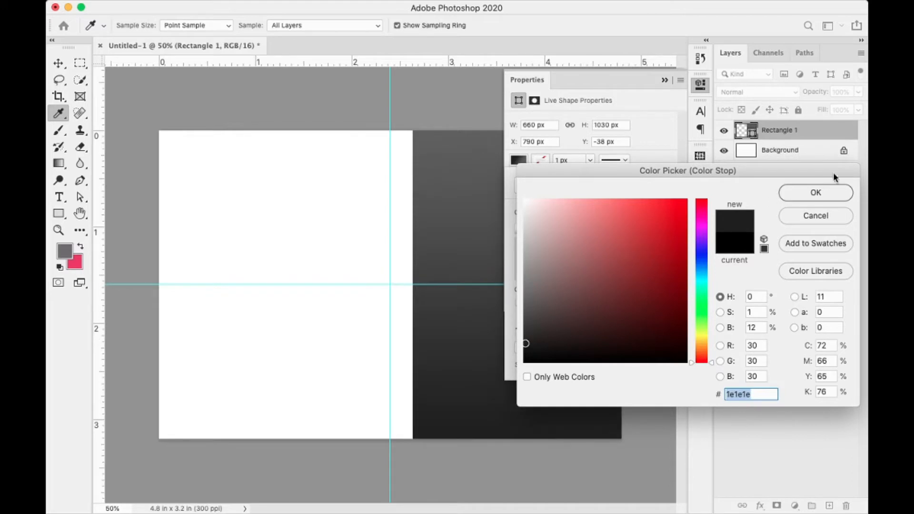
pyautogui.click(810, 201)
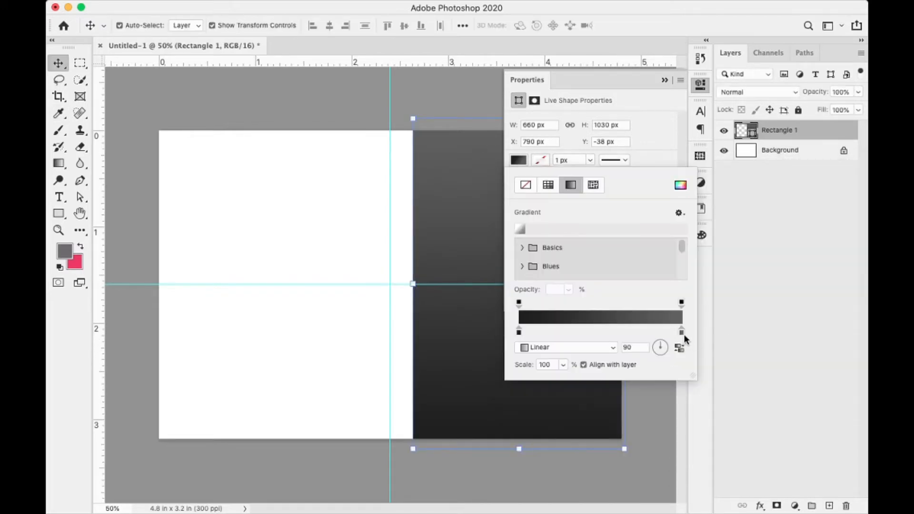
pyautogui.doubleClick(682, 332)
pyautogui.click(530, 312)
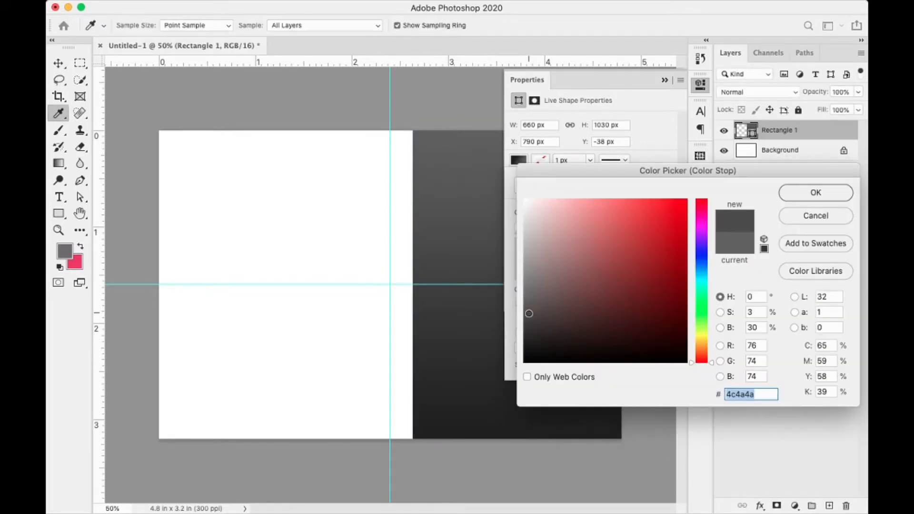
pyautogui.click(525, 312)
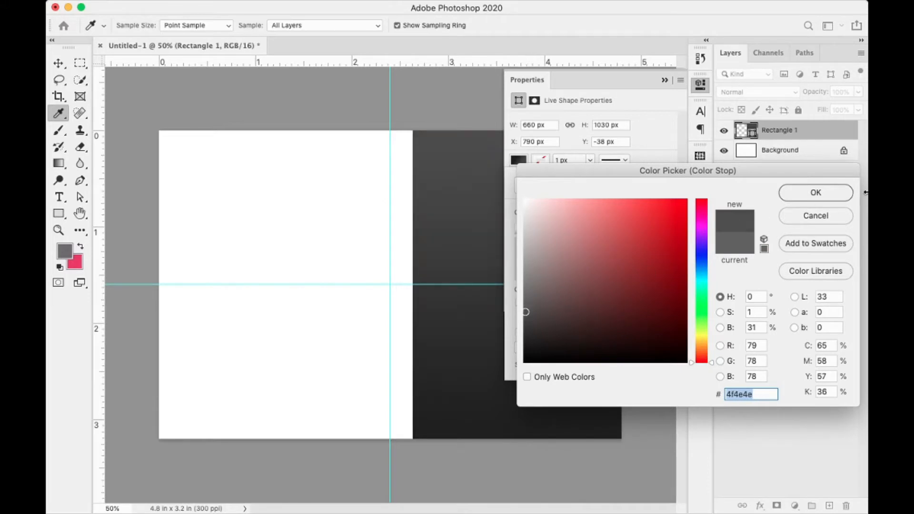
pyautogui.click(828, 199)
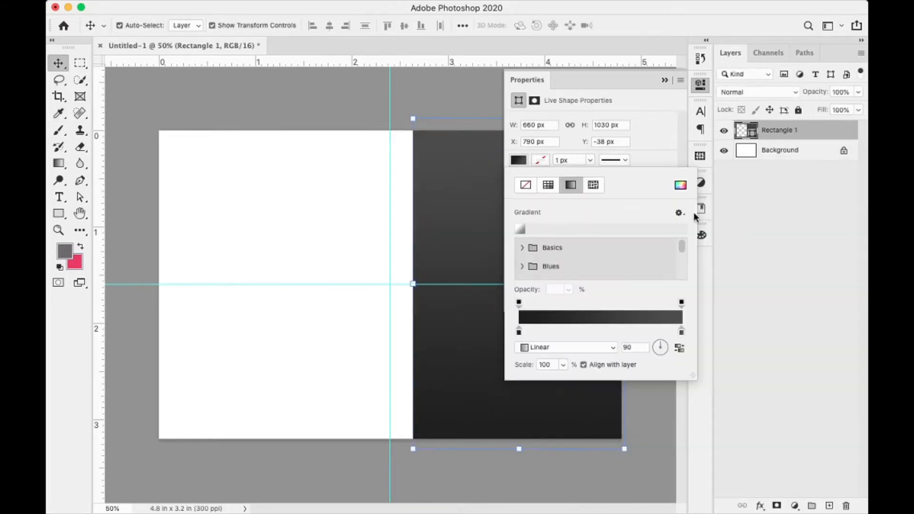
pyautogui.click(664, 81)
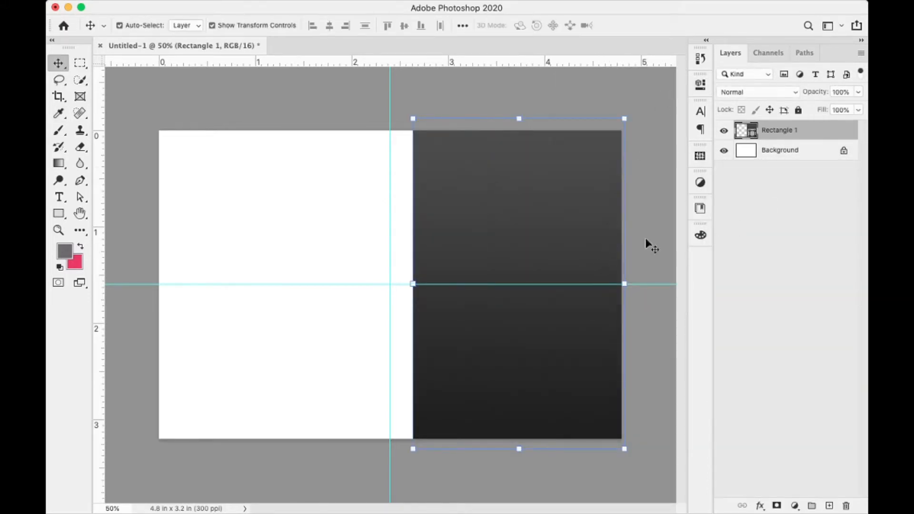
# - Open Layer Style for Rectangle 1 and enable a Stroke effect
pyautogui.rightClick(832, 136)
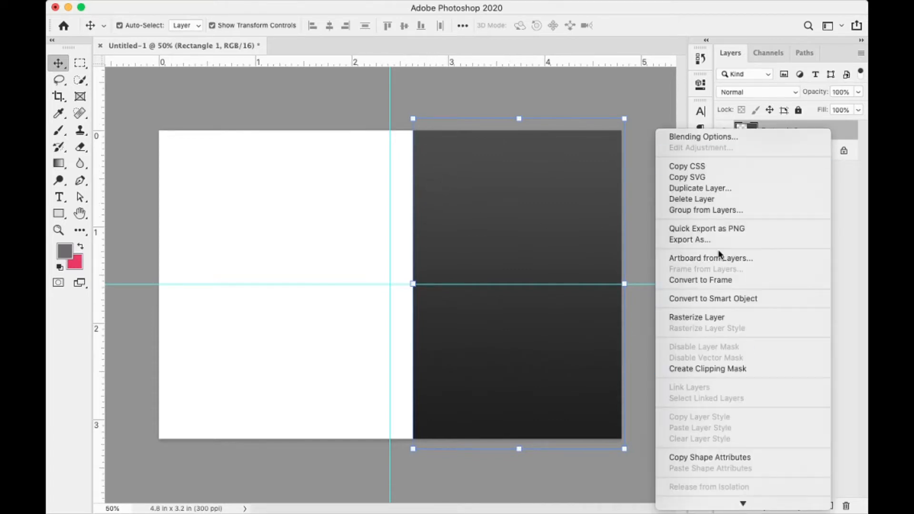
pyautogui.click(737, 139)
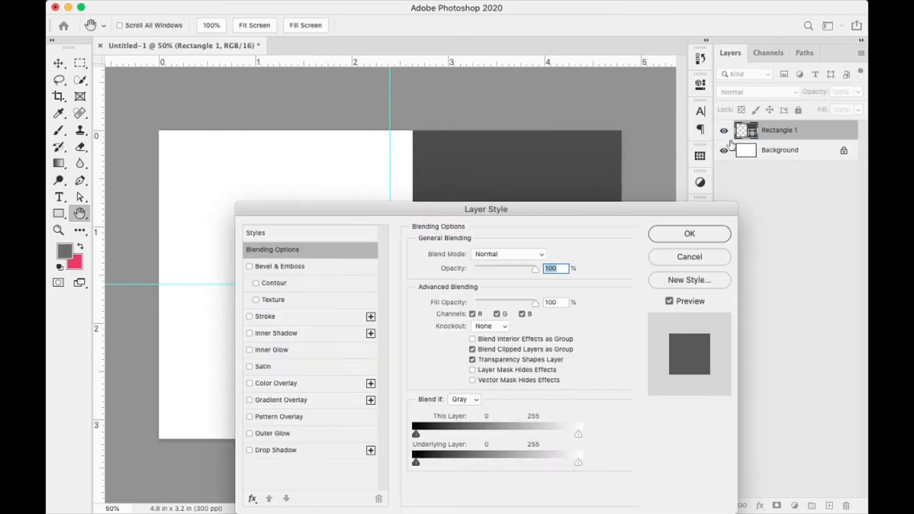
pyautogui.moveTo(555, 210); pyautogui.dragTo(793, 144)
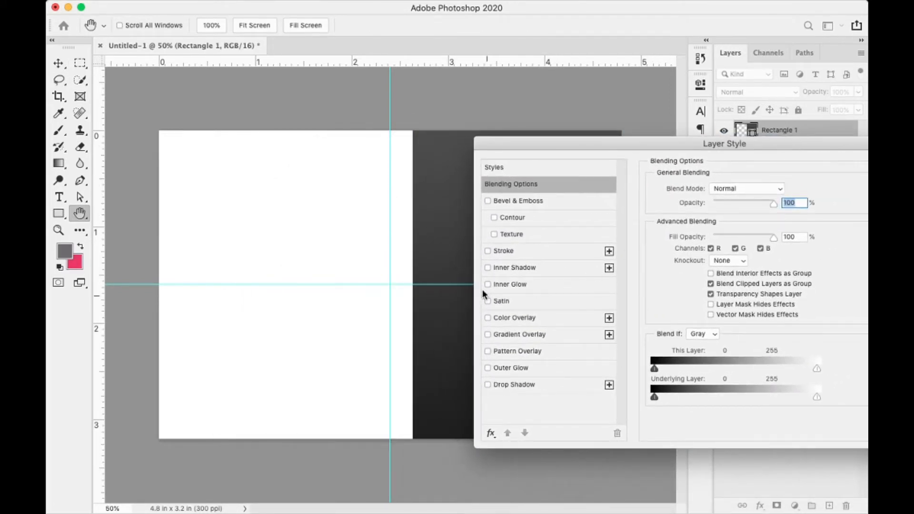
pyautogui.click(487, 251)
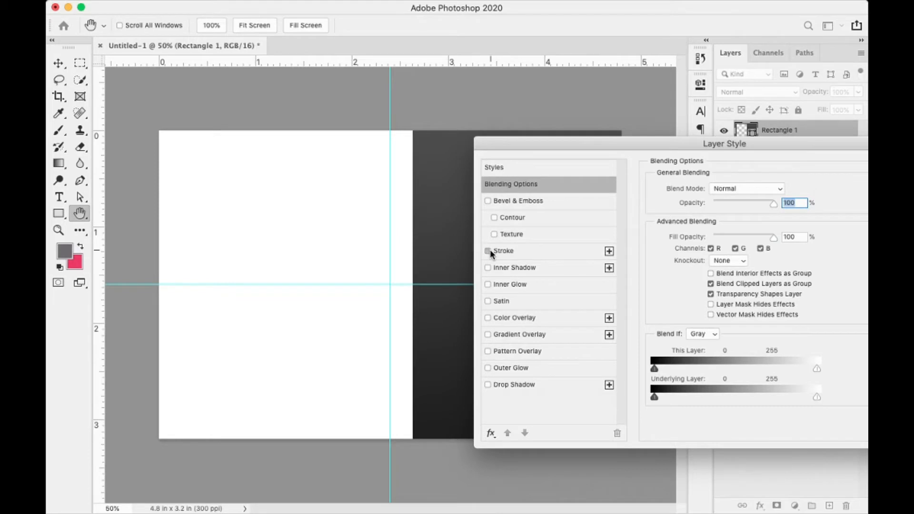
pyautogui.click(528, 252)
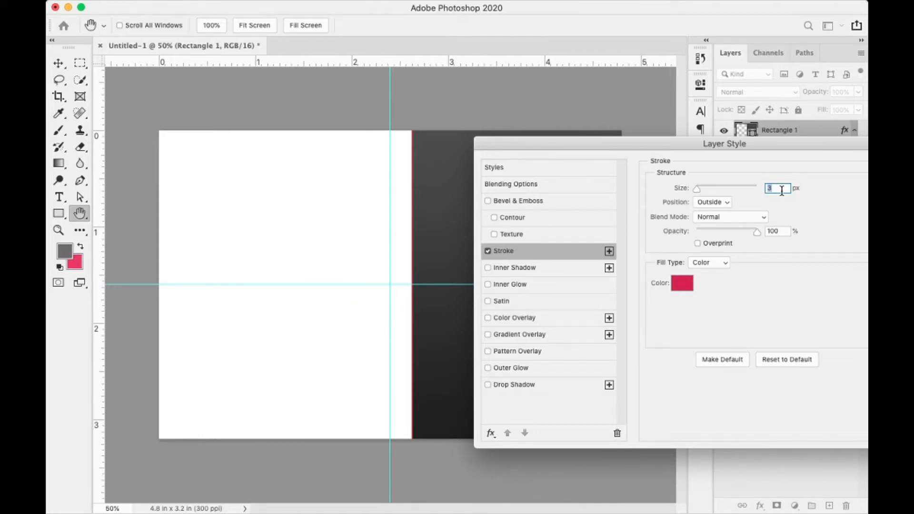
# - Set the pink-red outside stroke to 8 px, apply it, and nudge the panel slightly left
pyautogui.write('5')
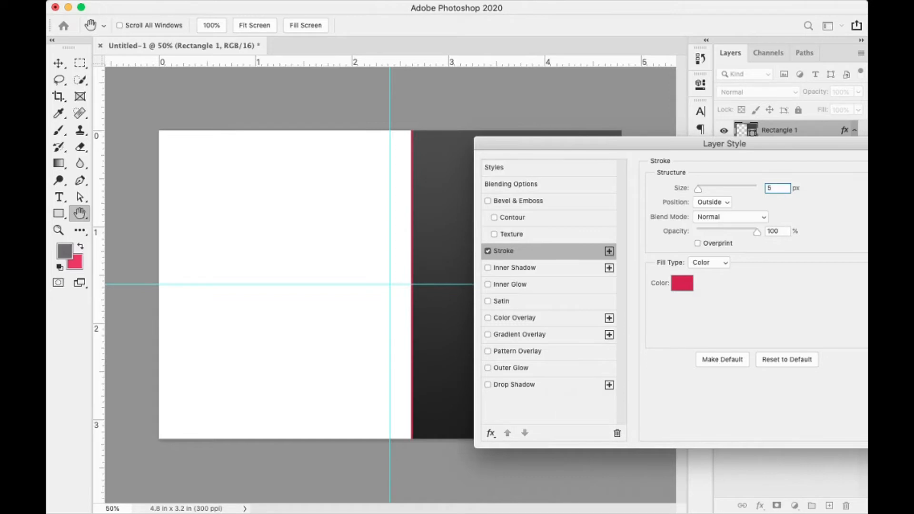
pyautogui.doubleClick(770, 188)
pyautogui.write('8')
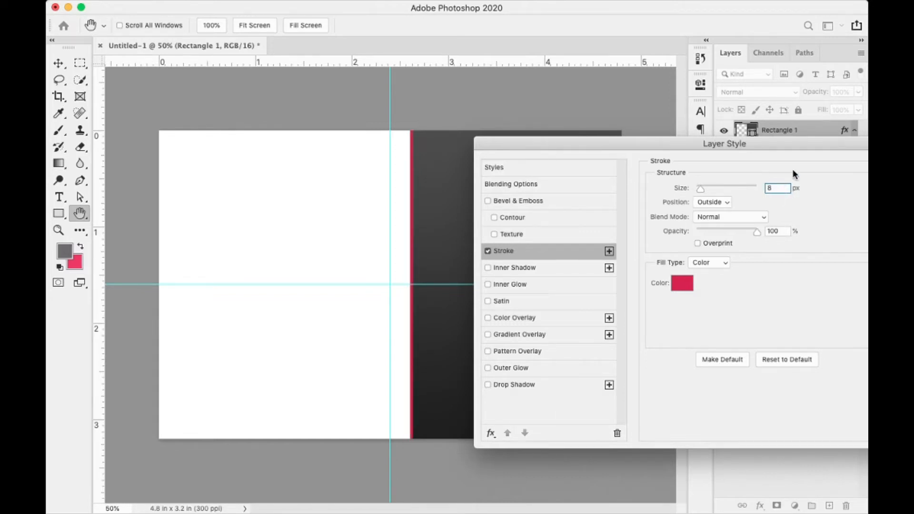
pyautogui.moveTo(802, 147); pyautogui.dragTo(577, 194)
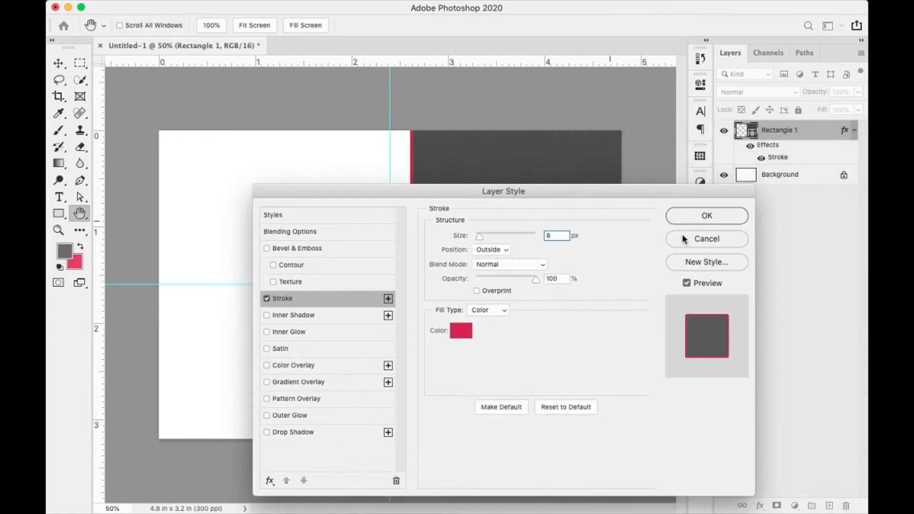
pyautogui.click(716, 211)
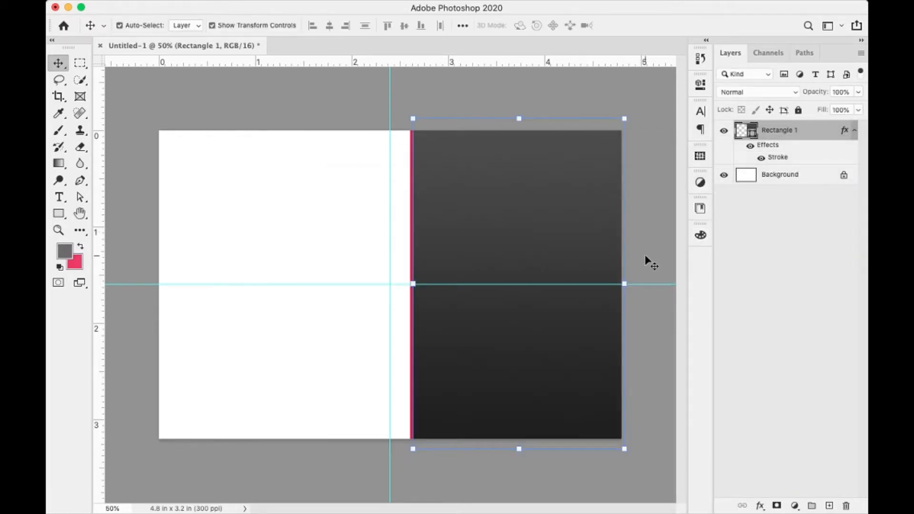
pyautogui.moveTo(533, 250)
pyautogui.mouseDown()
pyautogui.moveTo(540, 252)
pyautogui.moveTo(527, 249)
pyautogui.mouseUp()
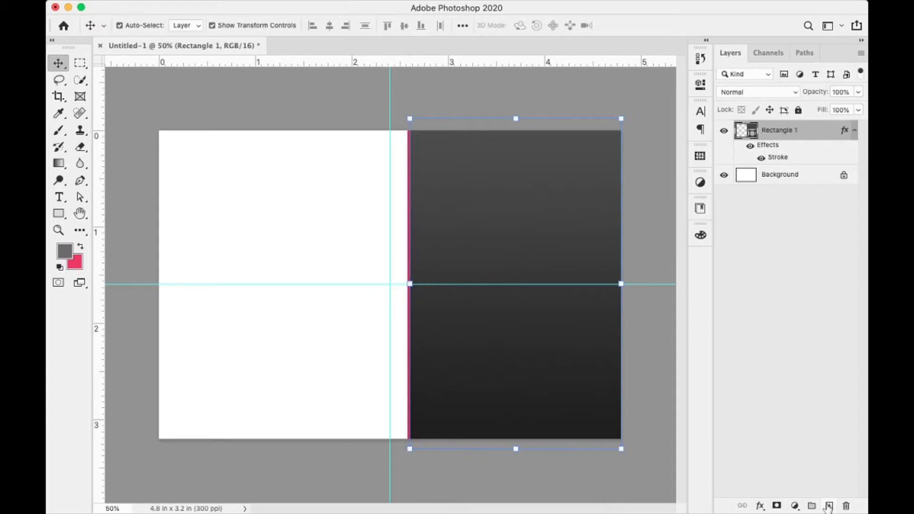
# - Lock the dark panel layer and draw a grey bar aligned to the card's left edge
pyautogui.click(798, 110)
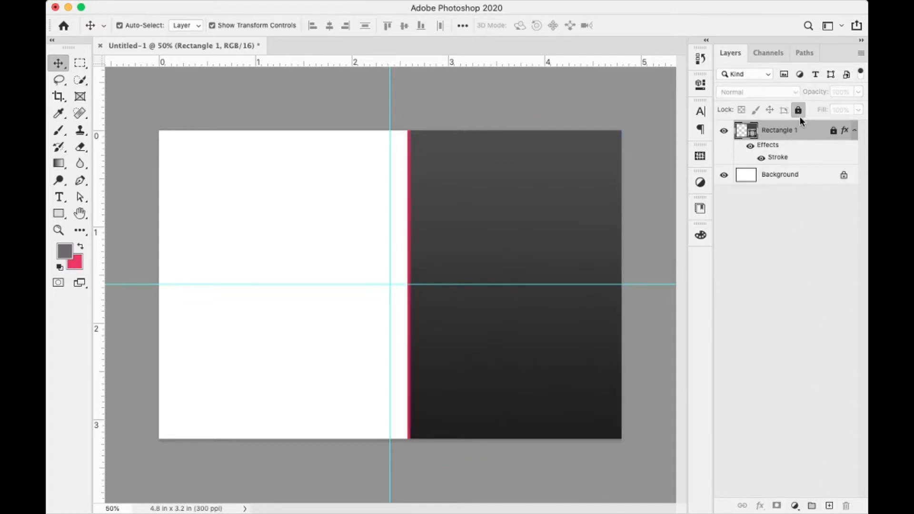
pyautogui.click(534, 237)
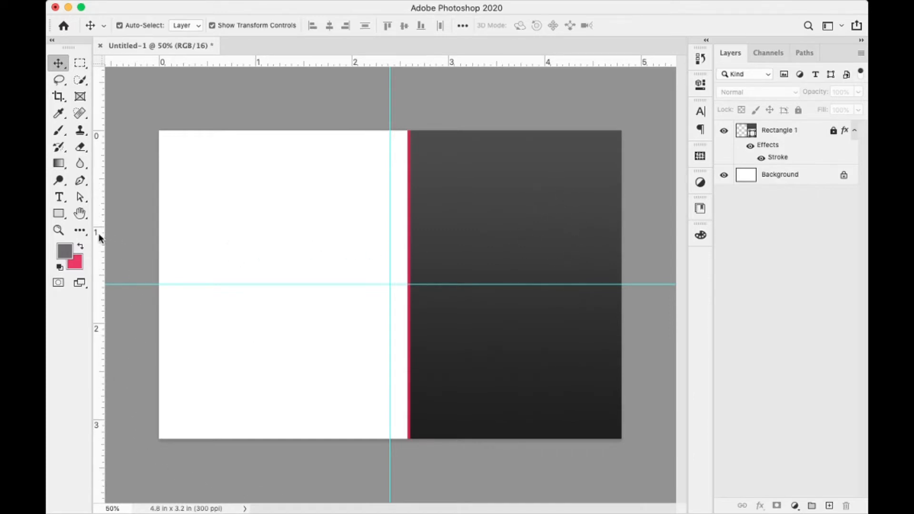
pyautogui.click(60, 221)
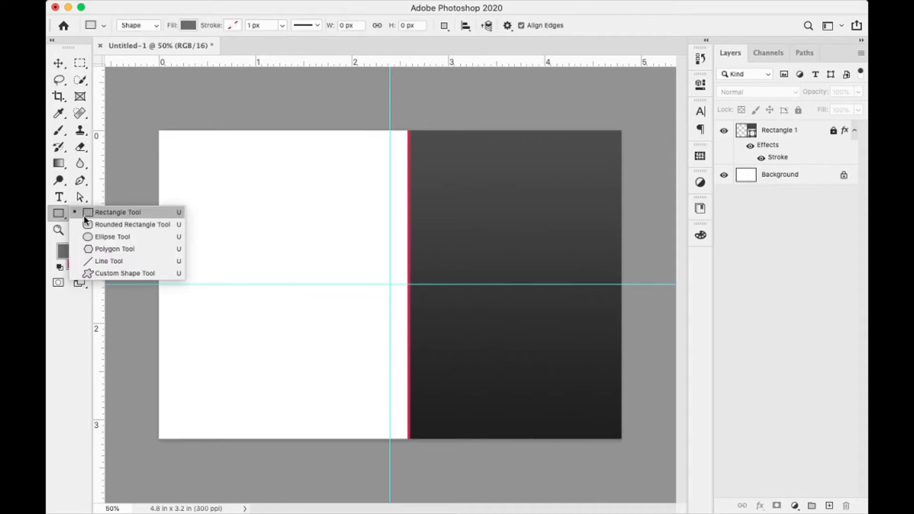
pyautogui.click(85, 214)
pyautogui.moveTo(142, 198); pyautogui.dragTo(394, 252)
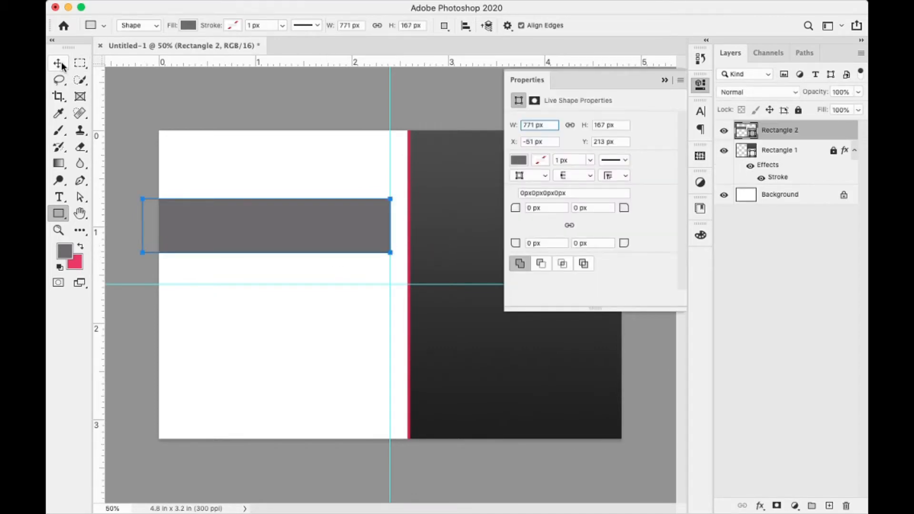
pyautogui.click(58, 63)
pyautogui.moveTo(326, 225)
pyautogui.mouseDown()
pyautogui.moveTo(333, 219)
pyautogui.moveTo(316, 223)
pyautogui.moveTo(333, 229)
pyautogui.mouseUp()
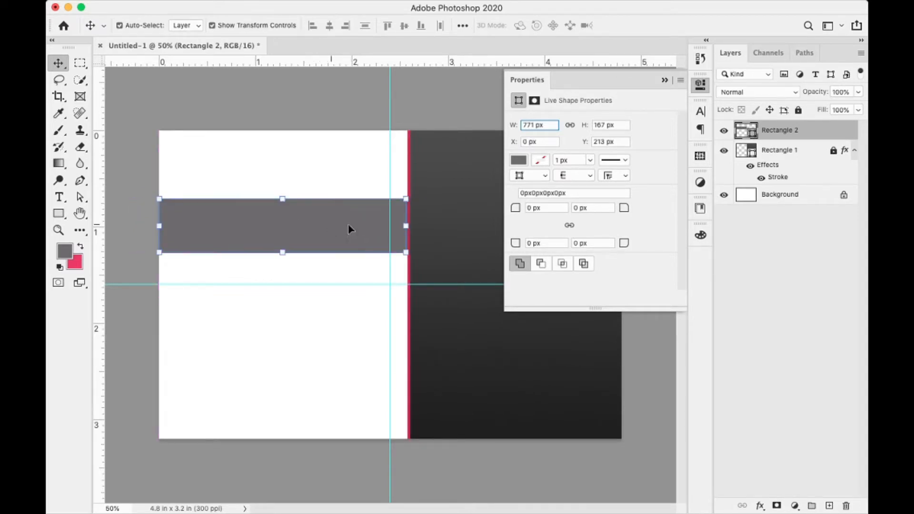
# - Move the bar's layer below Rectangle 1 and rename it 'guide'
pyautogui.moveTo(805, 130); pyautogui.dragTo(791, 179)
pyautogui.doubleClick(782, 174)
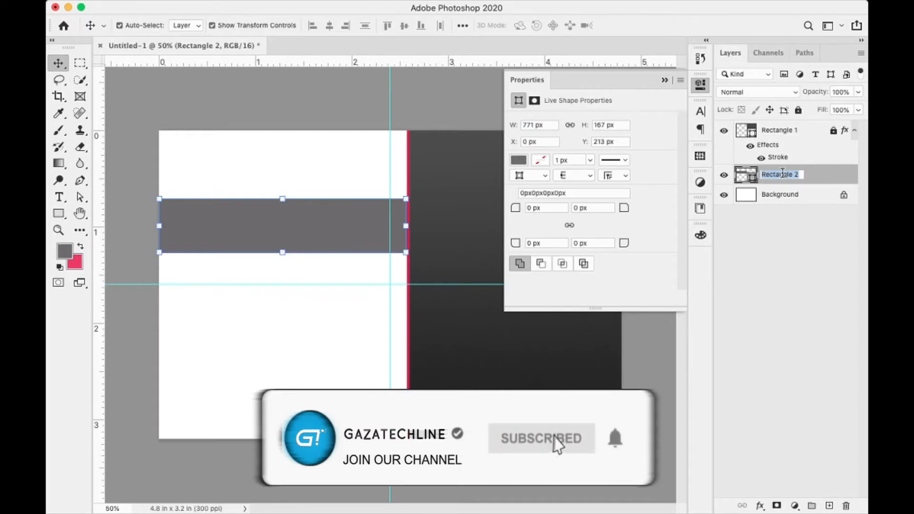
pyautogui.write('guide')
pyautogui.press('Return')
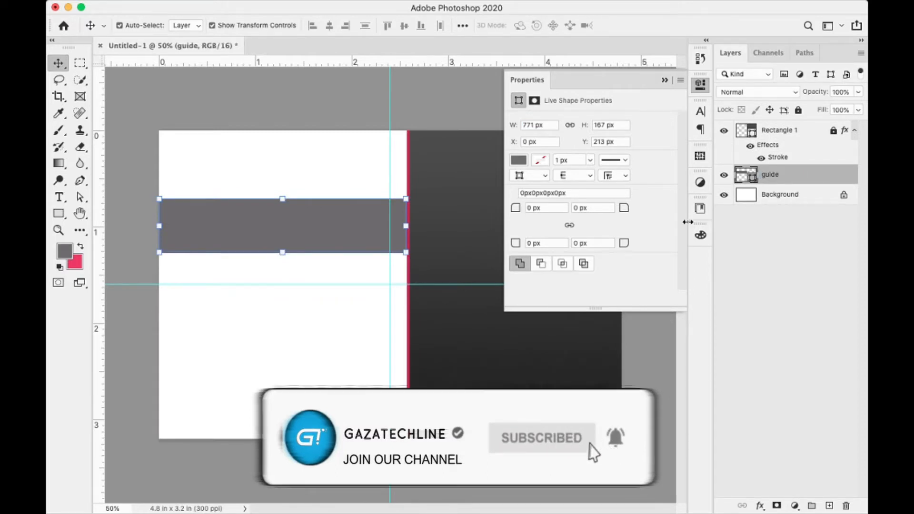
# - Position the guide bar at X 0, Y 159 px and add a new empty layer
pyautogui.moveTo(338, 228); pyautogui.dragTo(339, 220)
pyautogui.moveTo(339, 225); pyautogui.dragTo(336, 216)
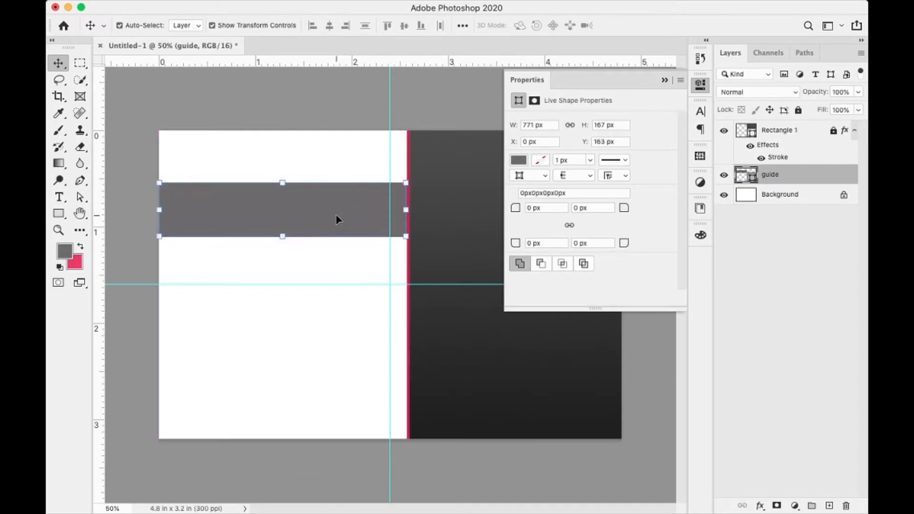
pyautogui.click(335, 215)
pyautogui.press('Up')
pyautogui.press('Up')
pyautogui.press('Up')
pyautogui.press('Up')
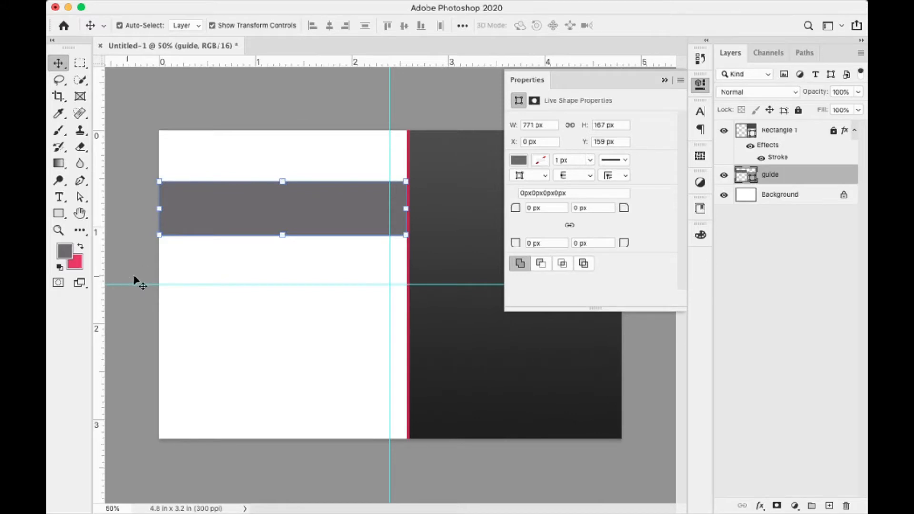
pyautogui.click(830, 506)
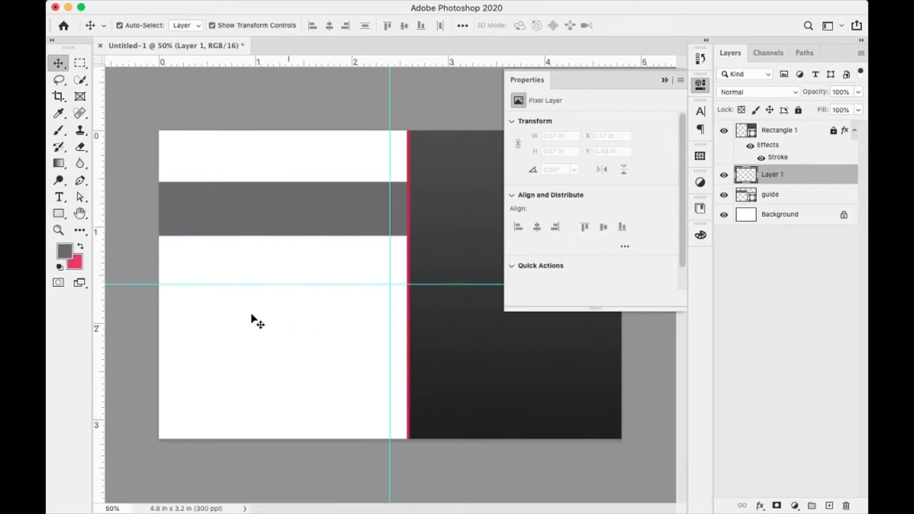
# - Draw a 1 px horizontal line in light grey #cbcbcb along the guide bar's bottom edge
pyautogui.click(58, 216)
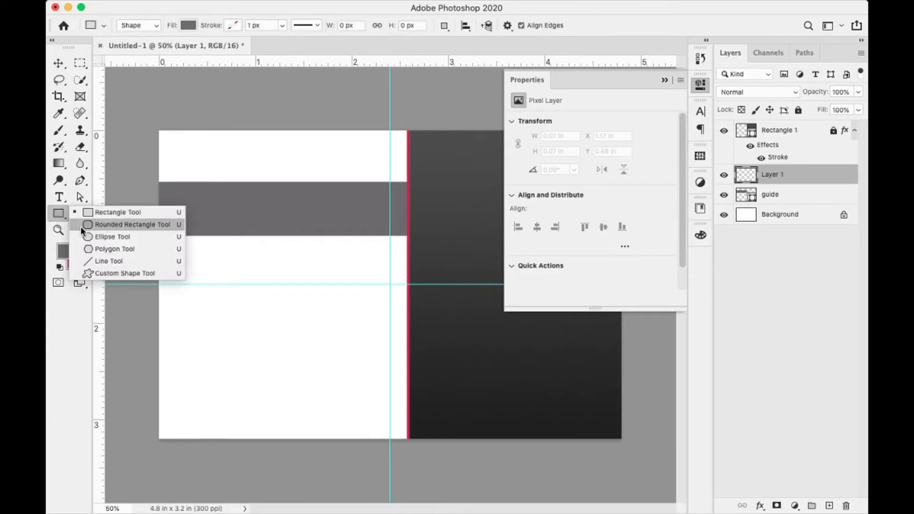
pyautogui.click(102, 262)
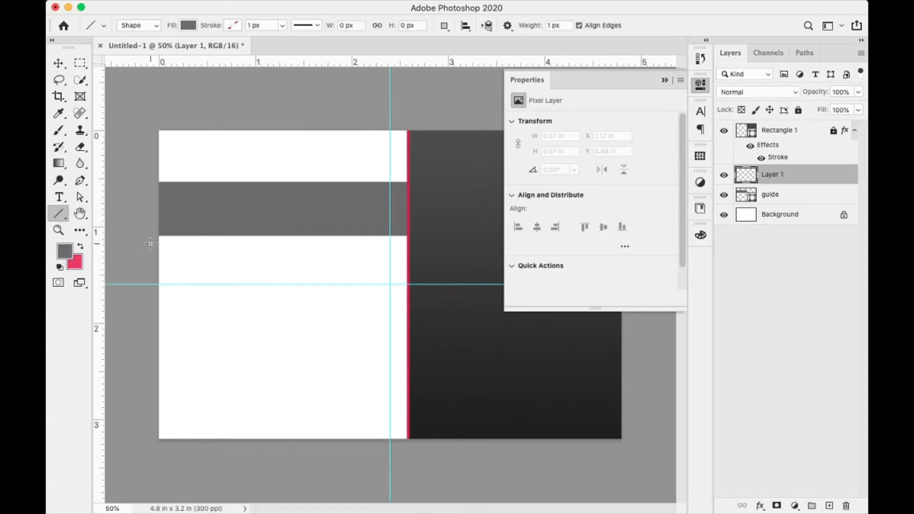
pyautogui.moveTo(148, 239); pyautogui.dragTo(420, 238)
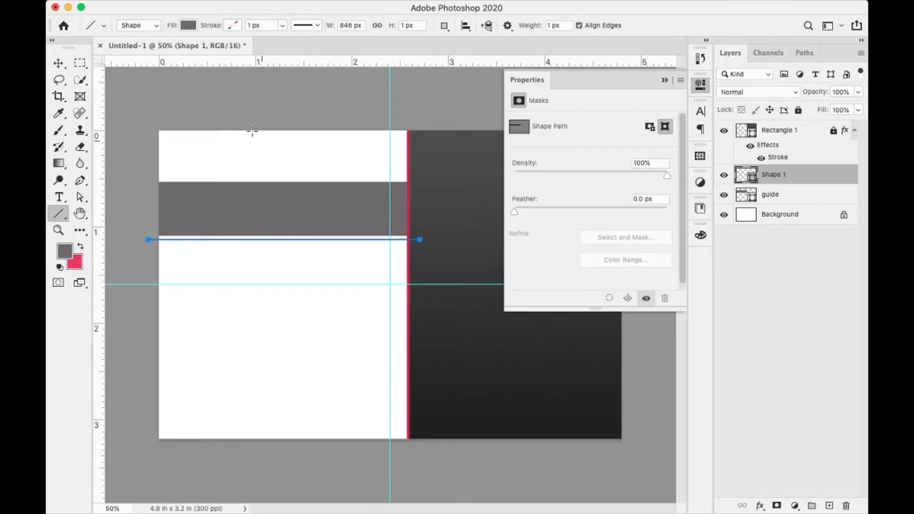
pyautogui.click(187, 25)
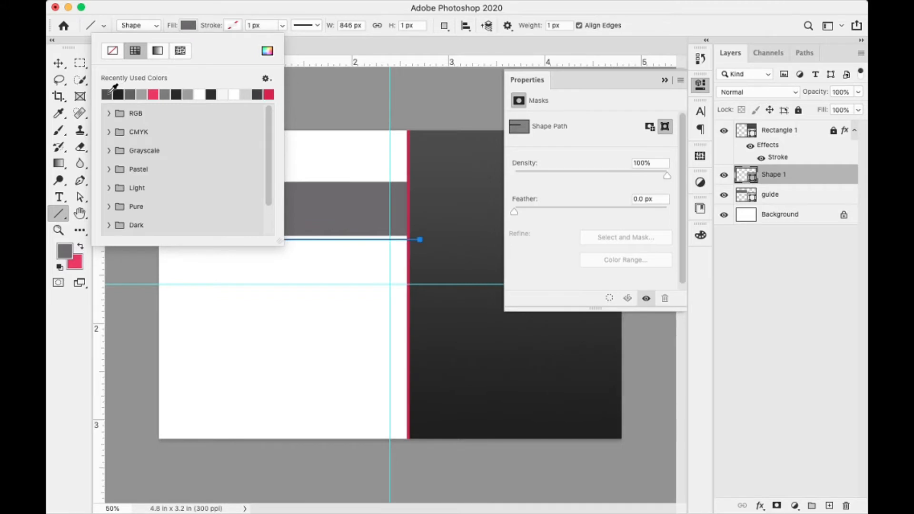
pyautogui.click(267, 50)
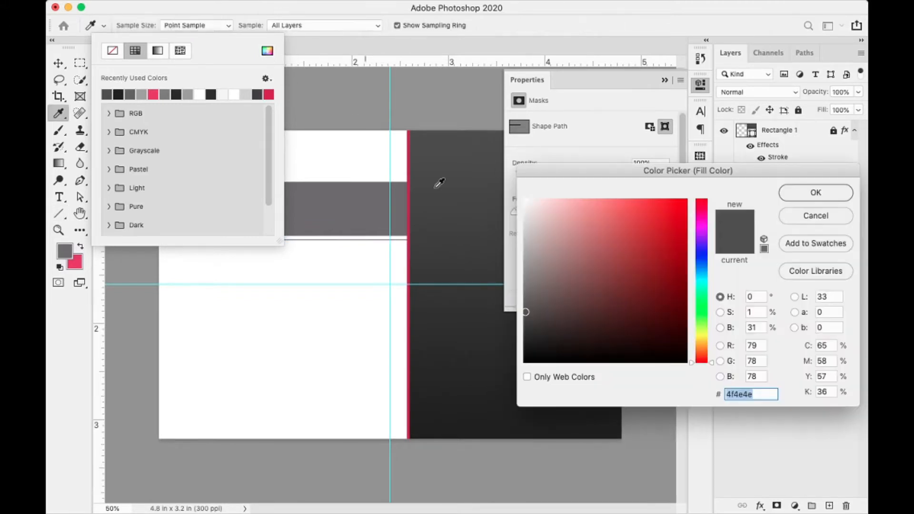
pyautogui.moveTo(525, 307); pyautogui.dragTo(528, 231)
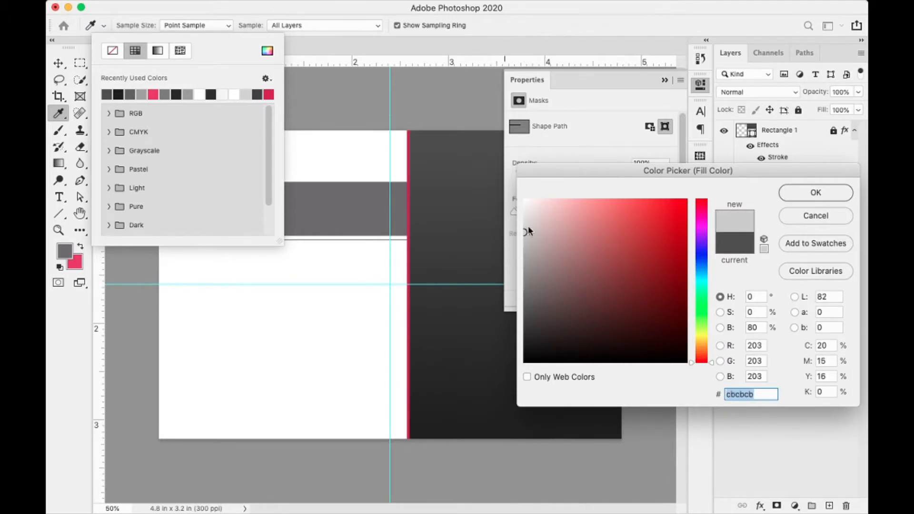
pyautogui.click(828, 192)
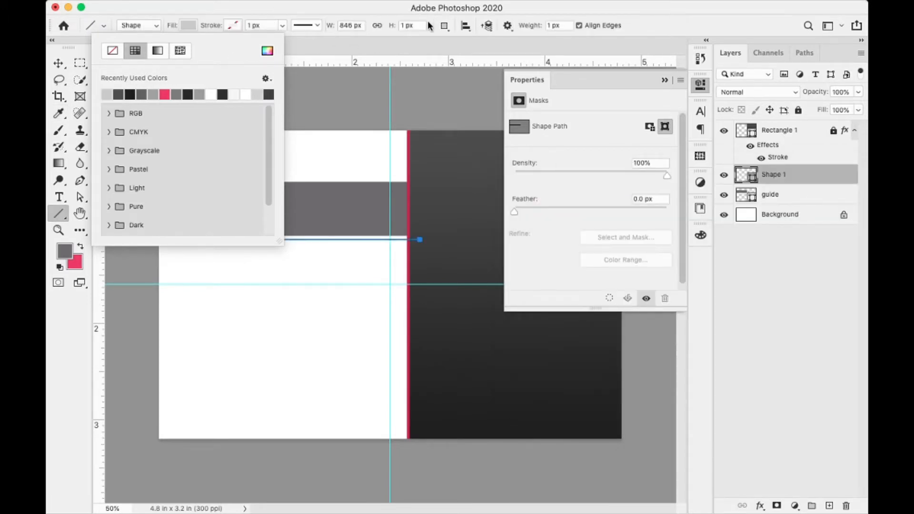
pyautogui.press('v')
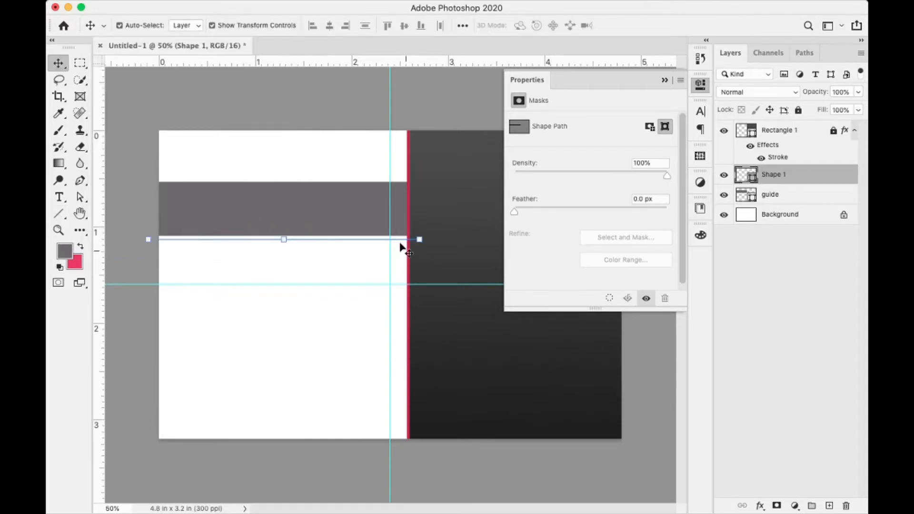
pyautogui.press('Up')
pyautogui.press('Up')
pyautogui.press('Up')
pyautogui.press('Up')
pyautogui.press('Up')
pyautogui.press('Up')
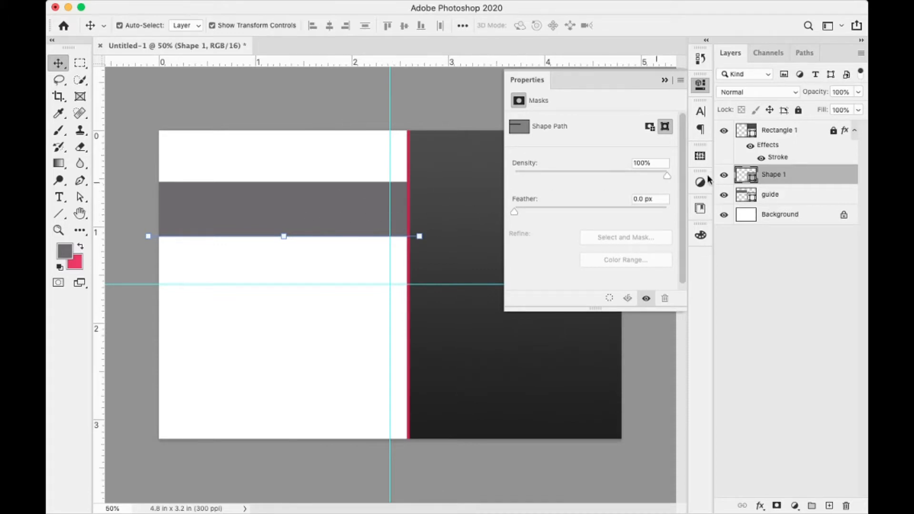
# - Move the guide band down toward the horizontal guide, undoing an extra move
pyautogui.click(782, 198)
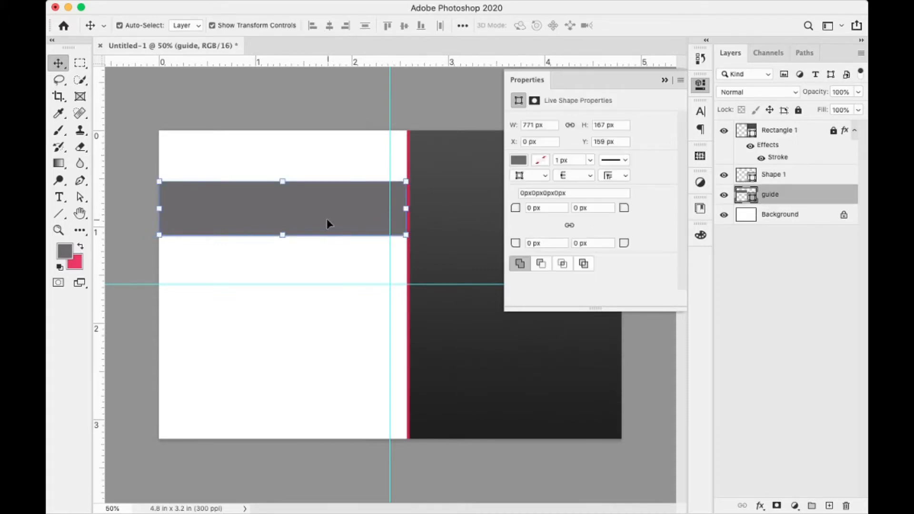
pyautogui.moveTo(326, 218); pyautogui.dragTo(359, 280)
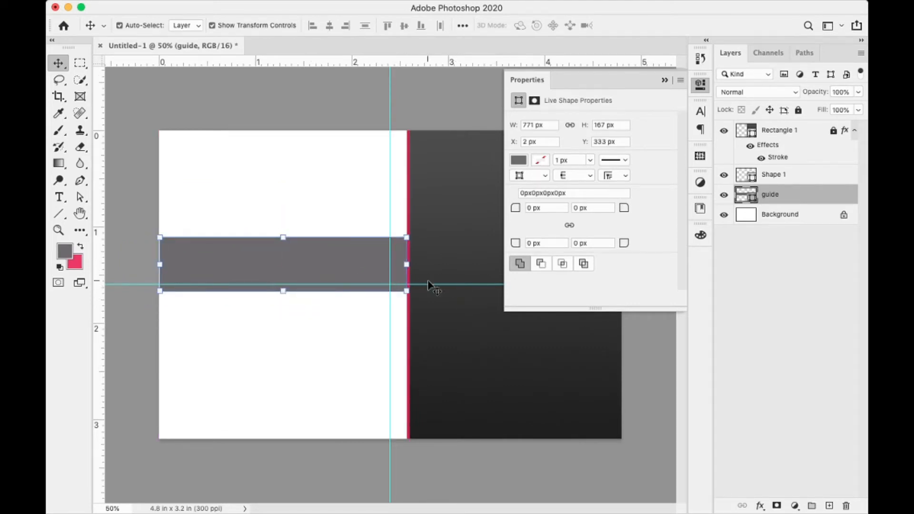
pyautogui.click(58, 214)
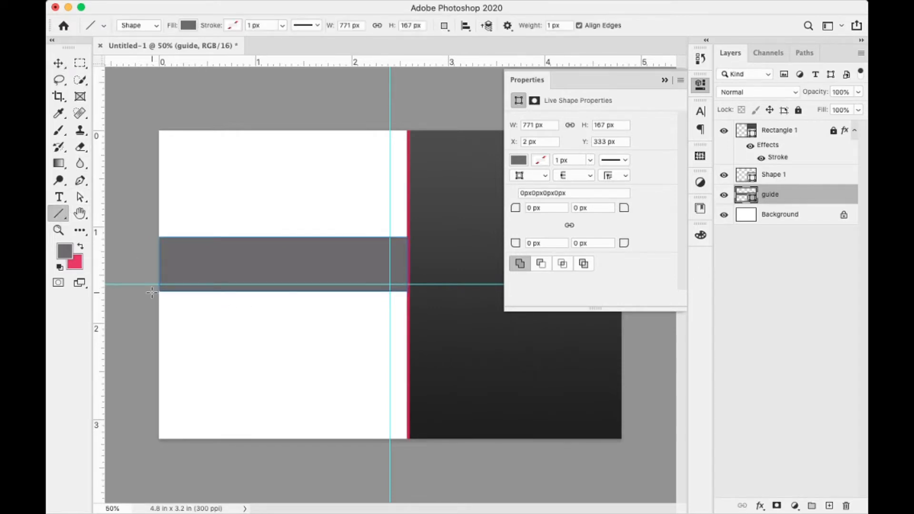
pyautogui.moveTo(150, 291); pyautogui.dragTo(433, 291)
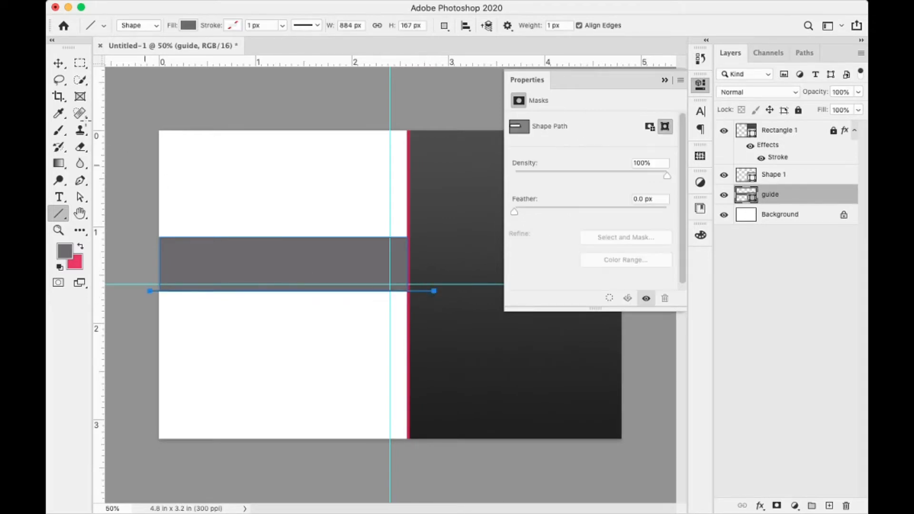
pyautogui.click(59, 65)
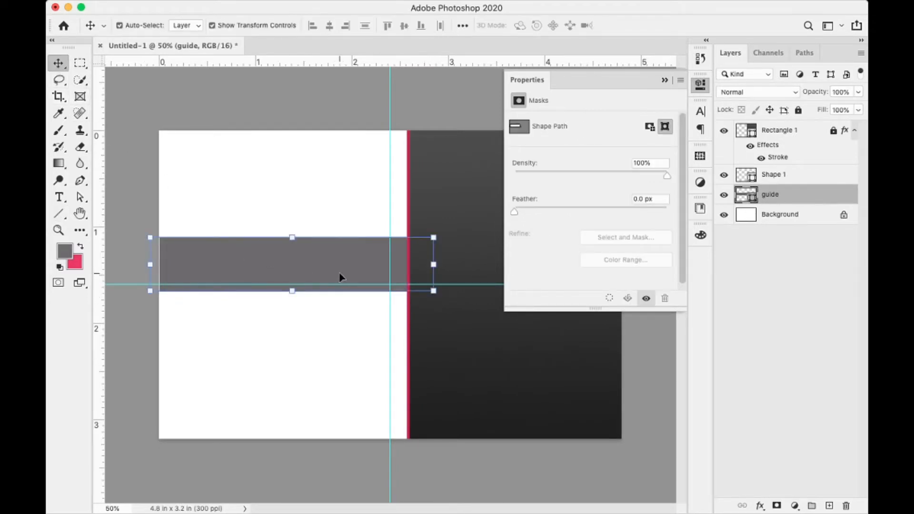
pyautogui.moveTo(327, 268)
pyautogui.mouseDown()
pyautogui.moveTo(325, 361)
pyautogui.moveTo(332, 276)
pyautogui.mouseUp()
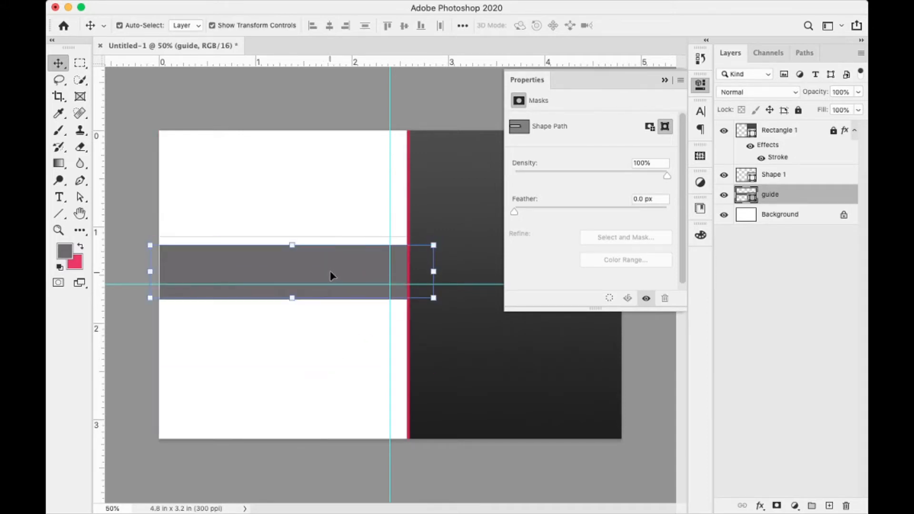
pyautogui.press('super+z')
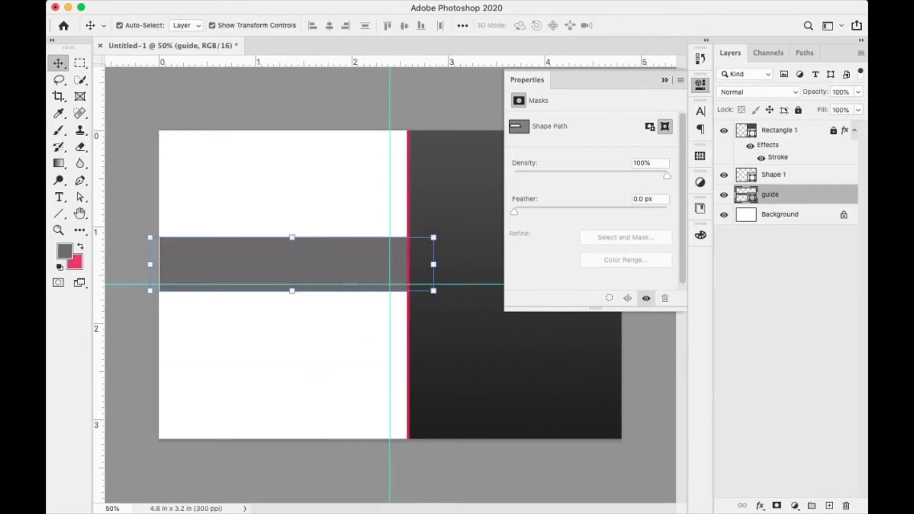
# - Draw a second line, Shape 2, on a new layer along the band's bottom edge
pyautogui.click(829, 506)
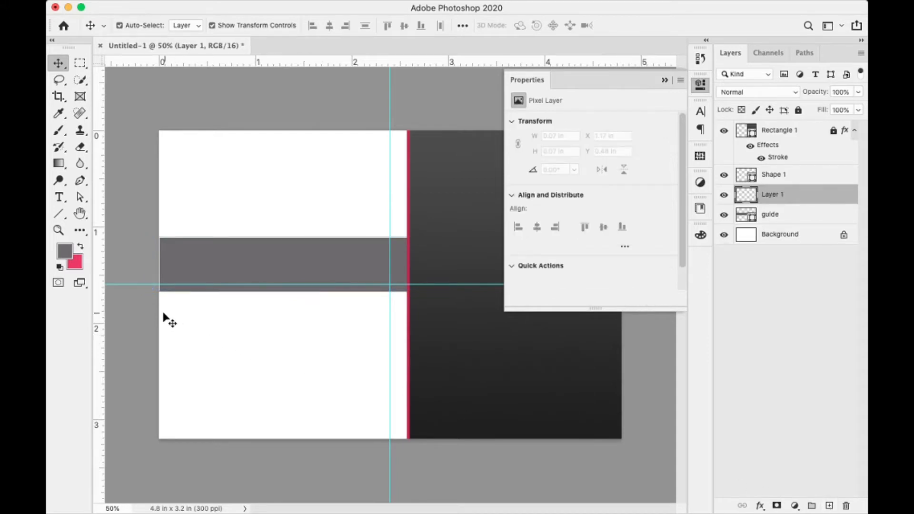
pyautogui.press('u')
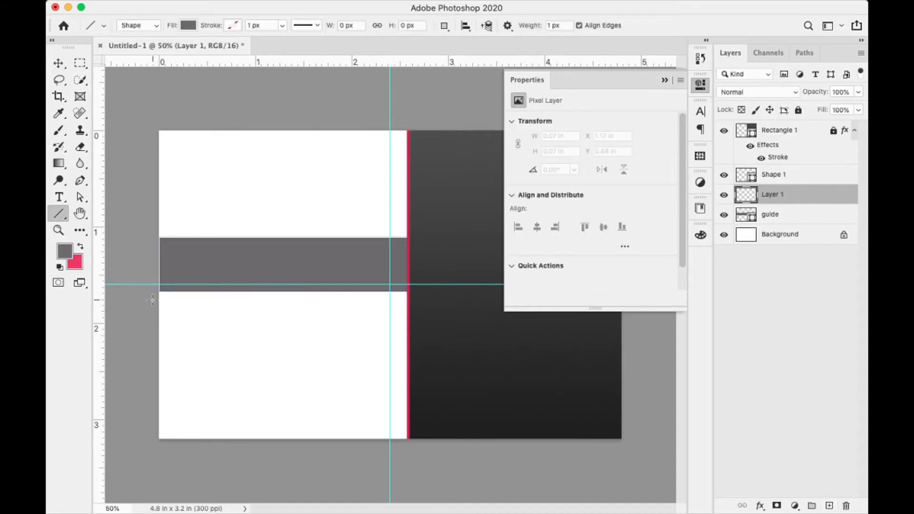
pyautogui.moveTo(149, 294); pyautogui.dragTo(428, 304)
pyautogui.click(62, 63)
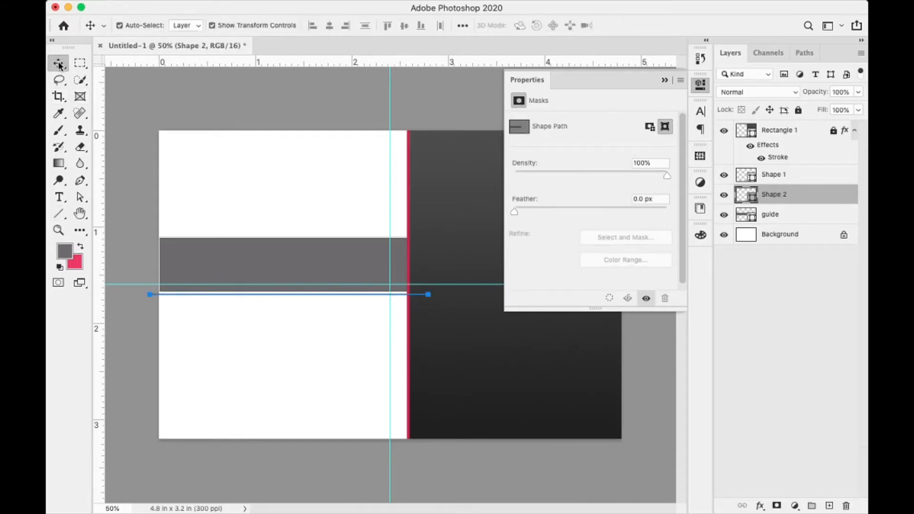
pyautogui.press('Up')
pyautogui.press('Up')
pyautogui.press('Up')
pyautogui.press('Up')
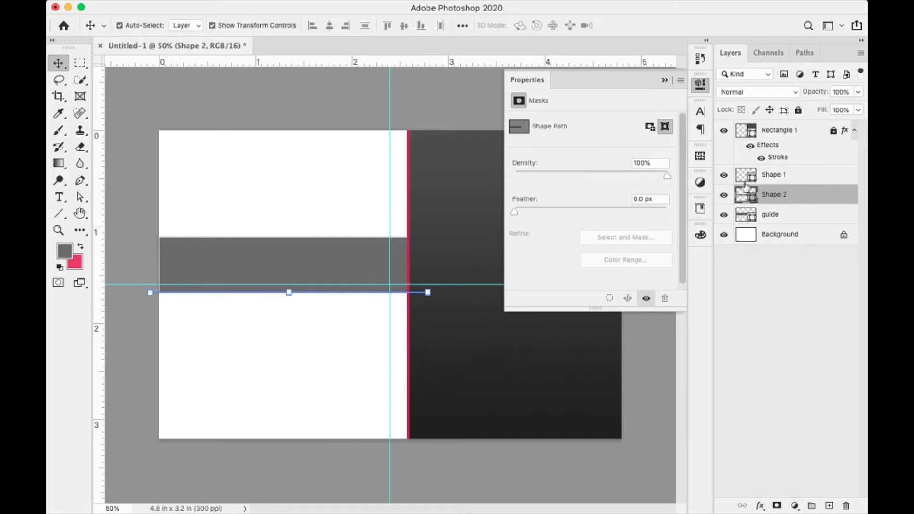
pyautogui.click(724, 175)
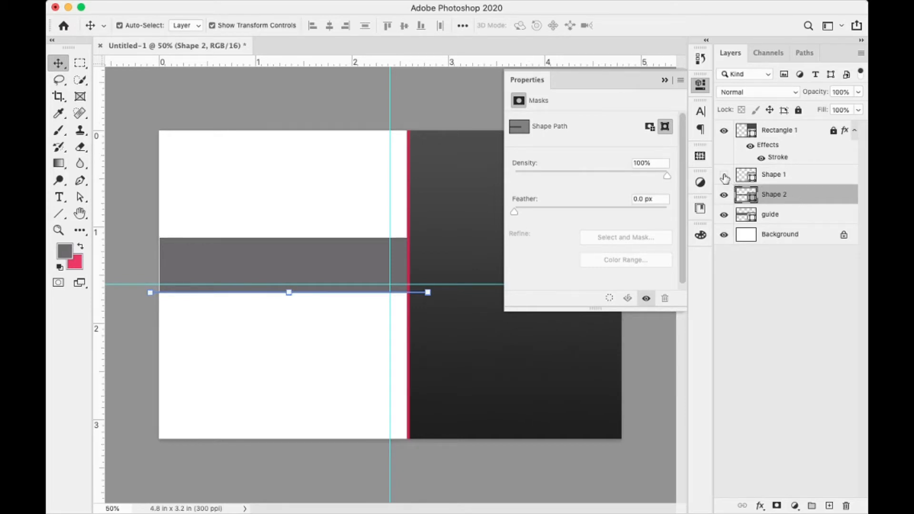
pyautogui.click(724, 175)
pyautogui.click(271, 268)
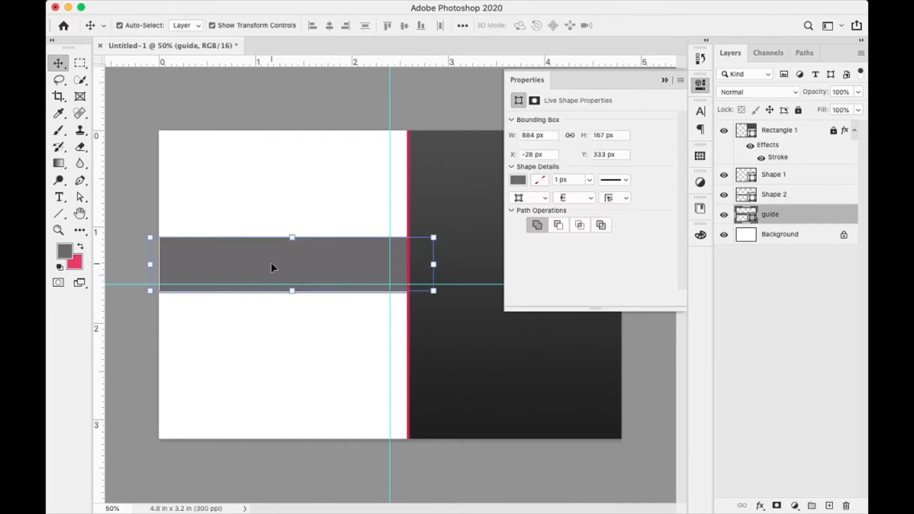
# - Move the guide band down to sit just below the second line
pyautogui.moveTo(284, 267); pyautogui.dragTo(279, 321)
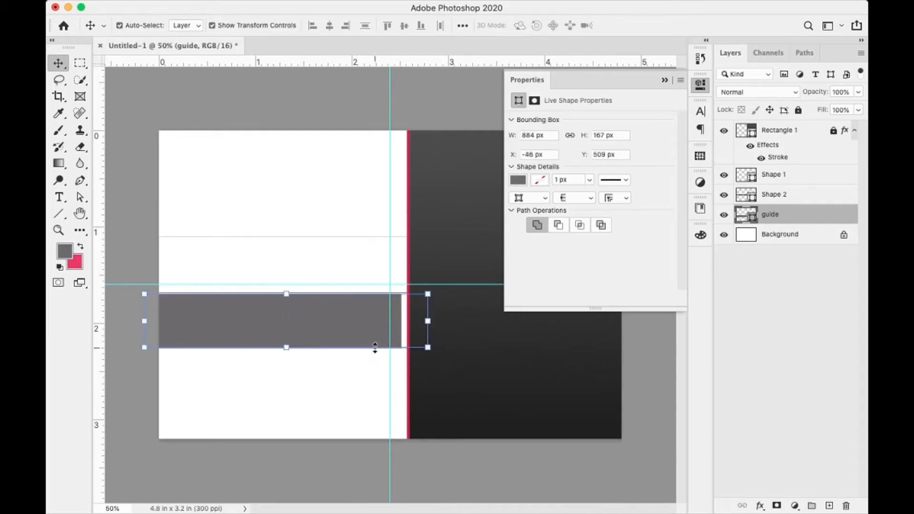
pyautogui.press('Right')
pyautogui.press('Right')
pyautogui.press('Right')
pyautogui.press('Right')
pyautogui.press('Right')
pyautogui.press('Right')
pyautogui.press('Right')
pyautogui.press('Right')
pyautogui.press('Right')
pyautogui.press('Right')
pyautogui.press('Right')
pyautogui.press('Right')
pyautogui.press('Right')
pyautogui.press('Right')
pyautogui.press('Right')
pyautogui.press('Right')
pyautogui.press('Right')
pyautogui.press('Right')
pyautogui.press('Right')
pyautogui.press('Right')
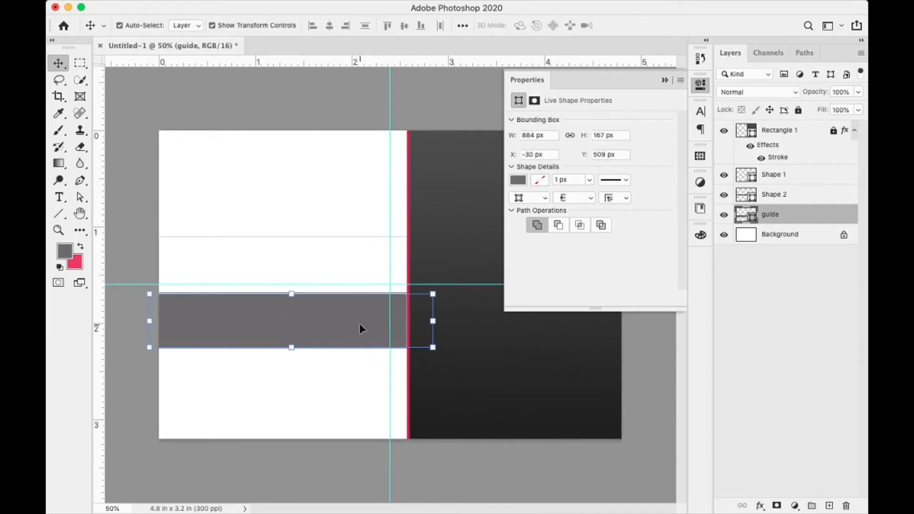
pyautogui.press('Left')
pyautogui.press('Left')
pyautogui.press('Left')
pyautogui.press('Left')
pyautogui.press('Left')
pyautogui.press('Left')
# - Draw a third line, Shape 3, on a new layer along the band's bottom edge
pyautogui.click(828, 506)
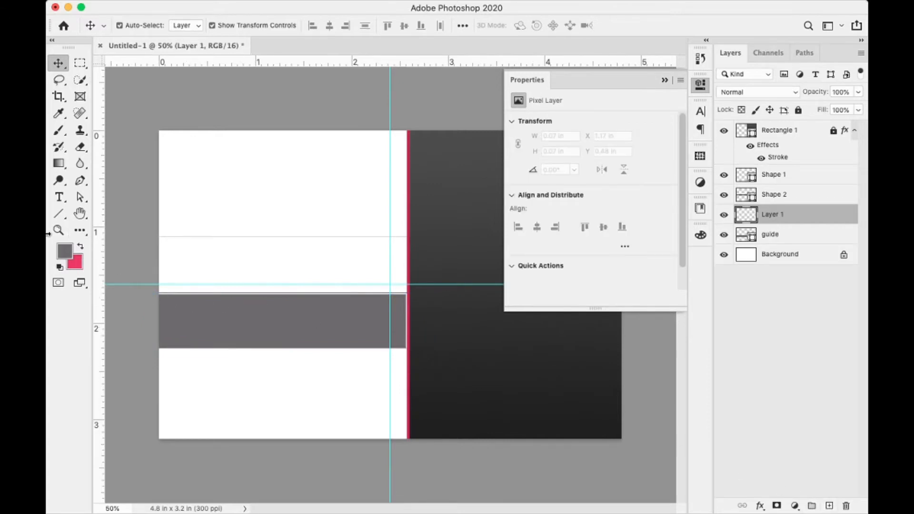
pyautogui.click(58, 217)
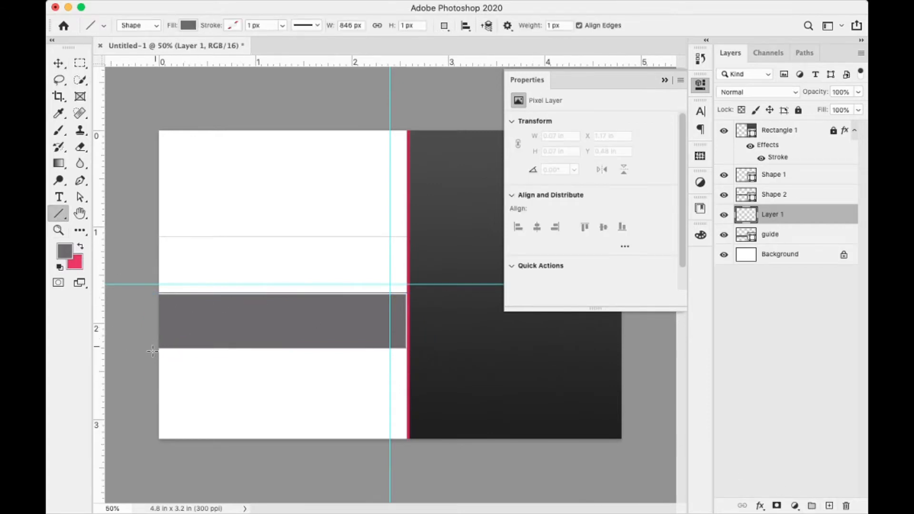
pyautogui.moveTo(152, 351); pyautogui.dragTo(441, 350)
pyautogui.click(60, 67)
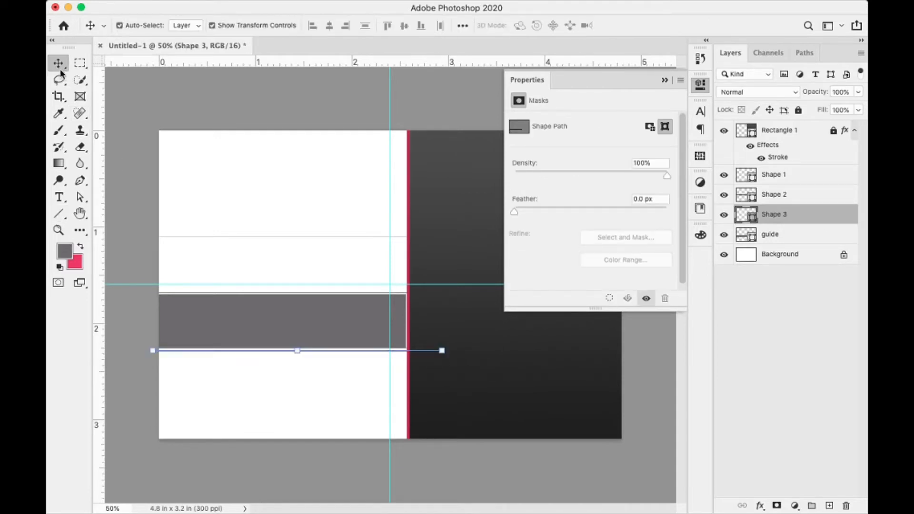
pyautogui.press('Left')
pyautogui.press('Left')
pyautogui.press('Left')
pyautogui.press('Left')
pyautogui.press('Up')
pyautogui.press('Up')
pyautogui.press('Up')
pyautogui.press('Up')
pyautogui.press('Up')
pyautogui.press('Up')
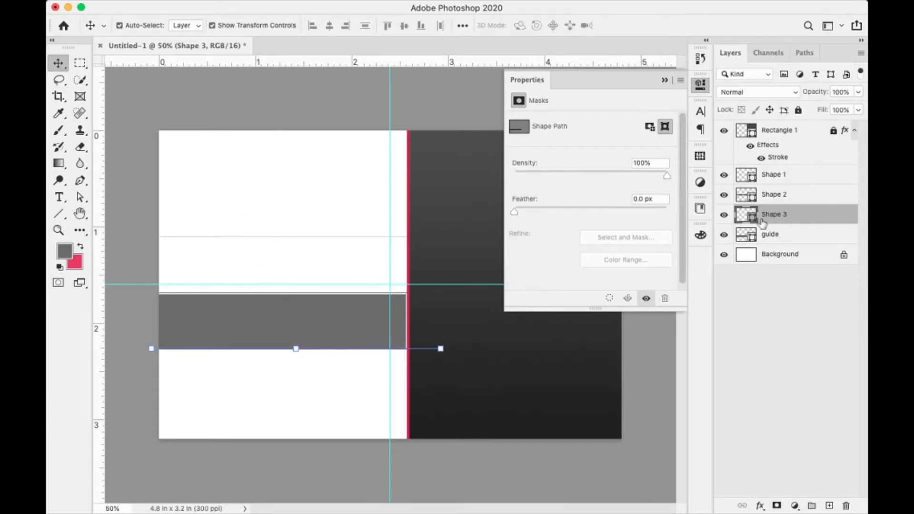
# - Hide the guide band, nudge the three lines up together, and group them as Group 1
pyautogui.click(724, 235)
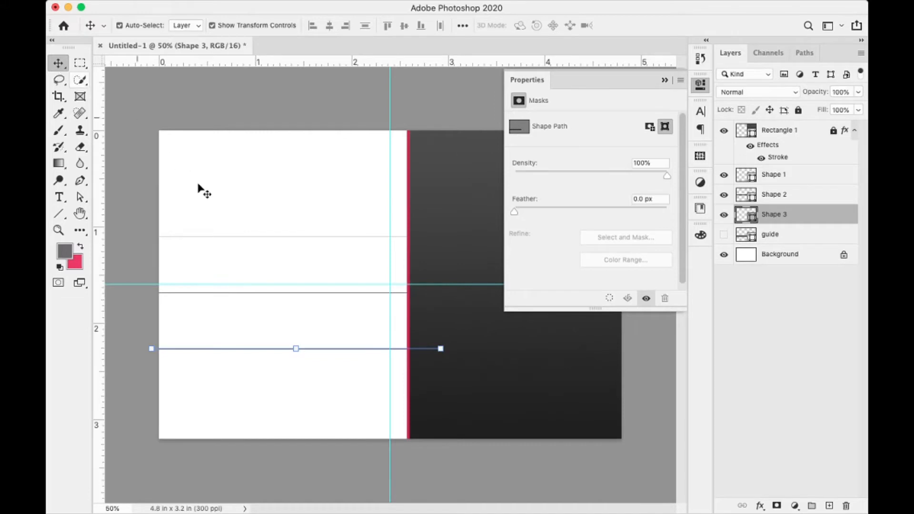
pyautogui.moveTo(246, 183); pyautogui.dragTo(259, 400)
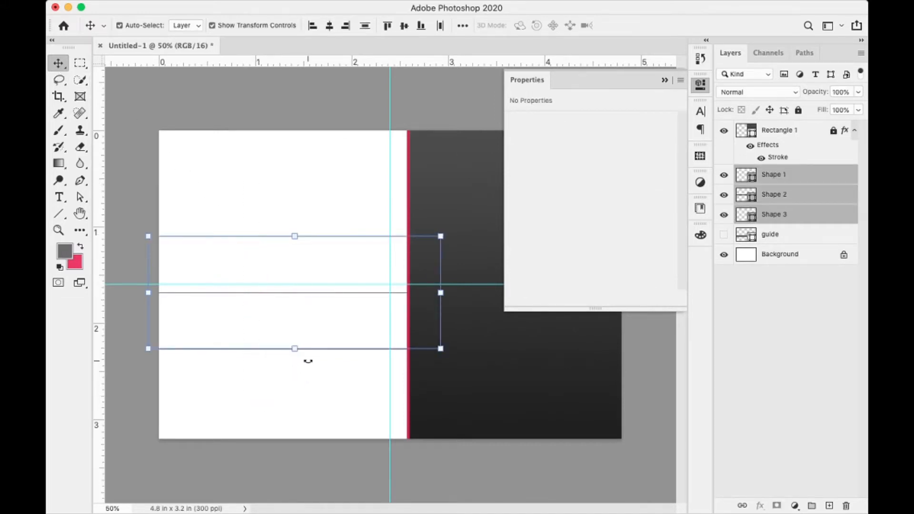
pyautogui.press('Up')
pyautogui.press('Up')
pyautogui.press('Up')
pyautogui.press('Up')
pyautogui.press('Up')
pyautogui.press('Up')
pyautogui.press('Up')
pyautogui.press('Up')
pyautogui.press('Up')
pyautogui.press('Up')
pyautogui.press('Up')
pyautogui.press('Up')
pyautogui.press('Up')
pyautogui.press('Up')
pyautogui.press('Up')
pyautogui.press('Up')
pyautogui.press('Up')
pyautogui.press('Up')
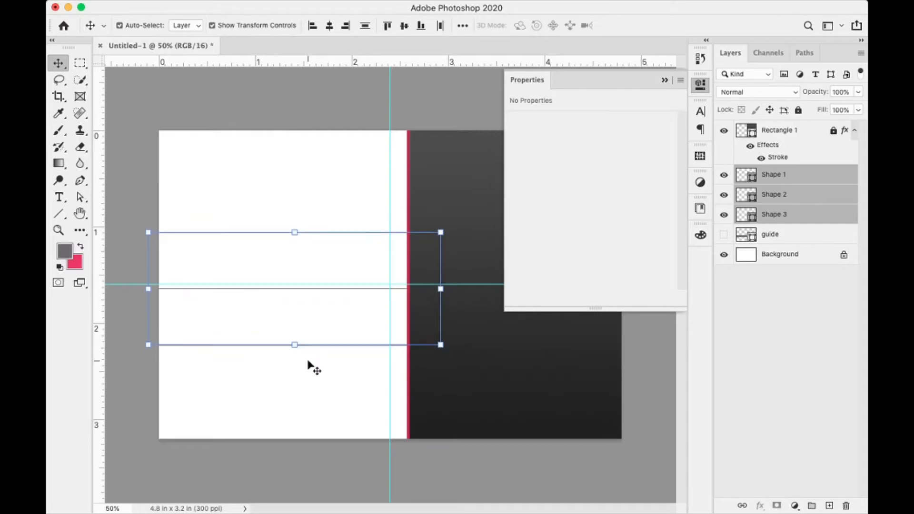
pyautogui.press('Up')
pyautogui.press('Up')
pyautogui.press('Up')
pyautogui.press('Up')
pyautogui.press('Up')
pyautogui.press('Up')
pyautogui.press('Up')
pyautogui.press('Up')
pyautogui.press('Up')
pyautogui.press('Up')
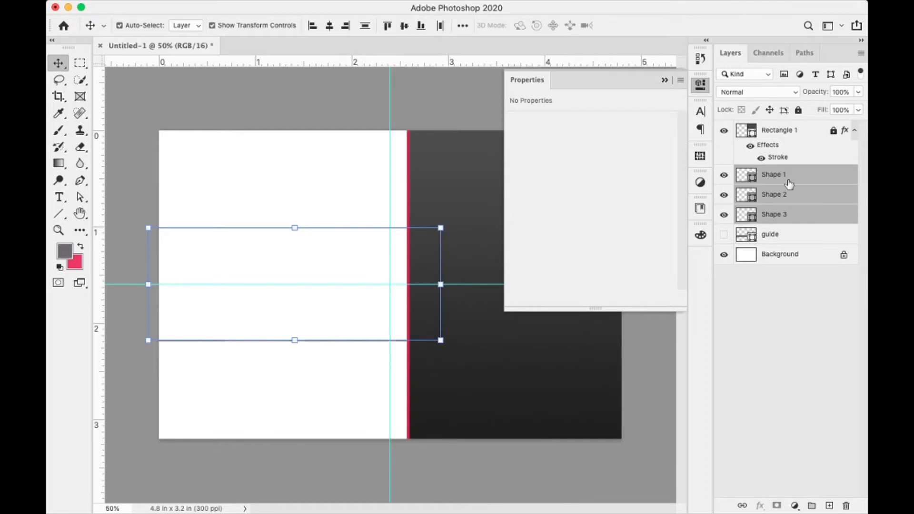
pyautogui.moveTo(791, 180); pyautogui.dragTo(813, 505)
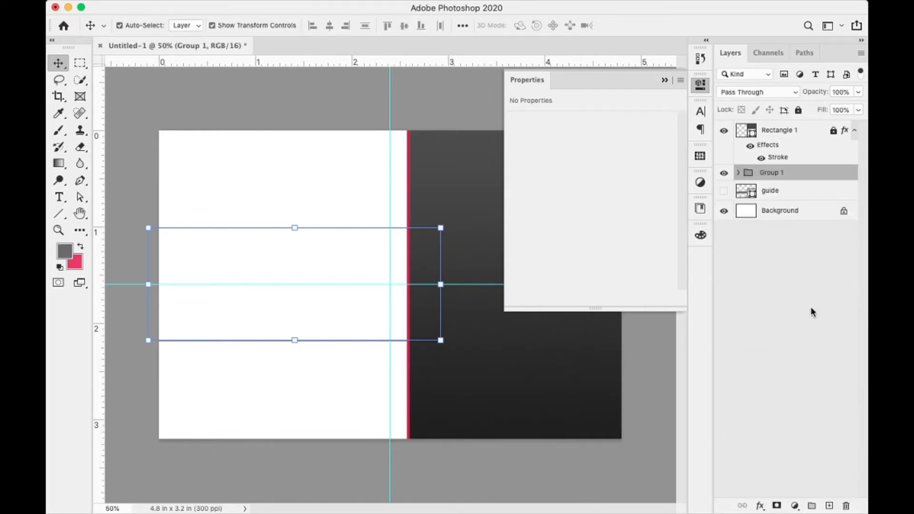
# - Rename Group 1 to 'guid lines' and lock it
pyautogui.doubleClick(777, 174)
pyautogui.write('guid lines')
pyautogui.press('Return')
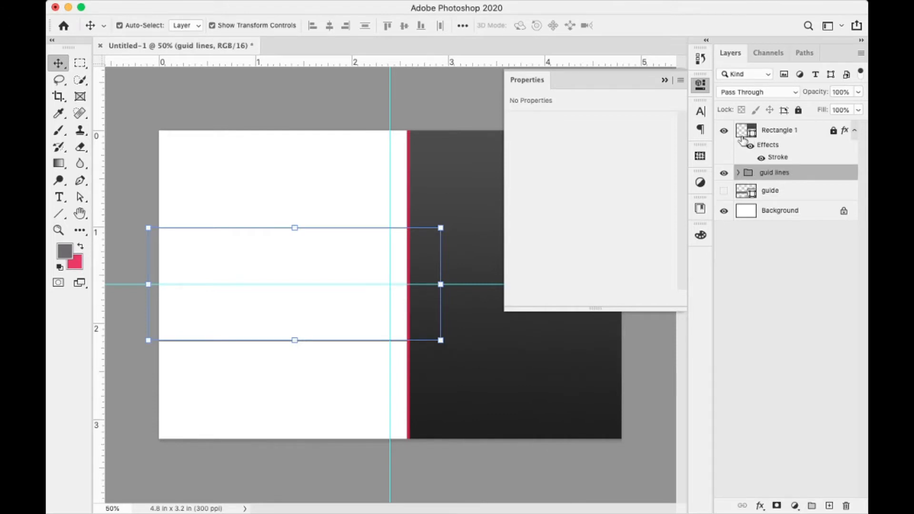
pyautogui.click(799, 111)
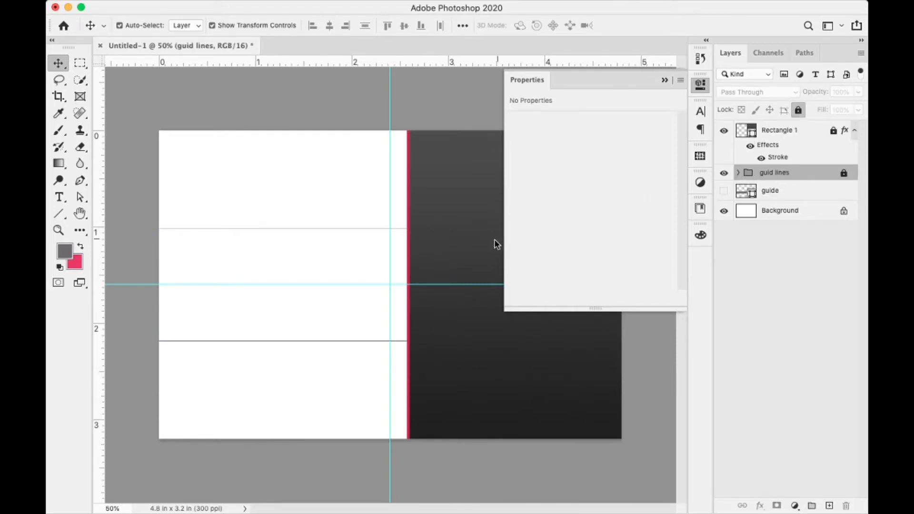
# - Delete the hidden guide layer and select the Rectangle 1 layer
pyautogui.click(785, 193)
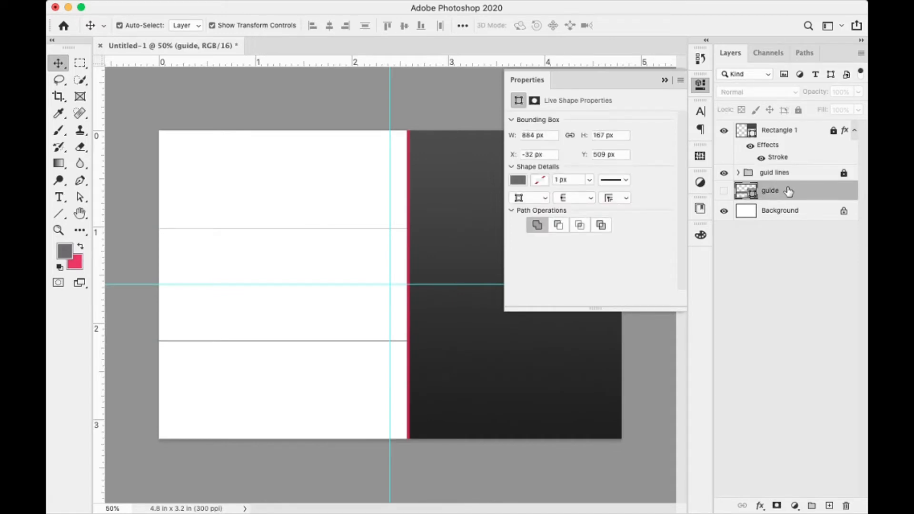
pyautogui.press('Delete')
pyautogui.click(791, 176)
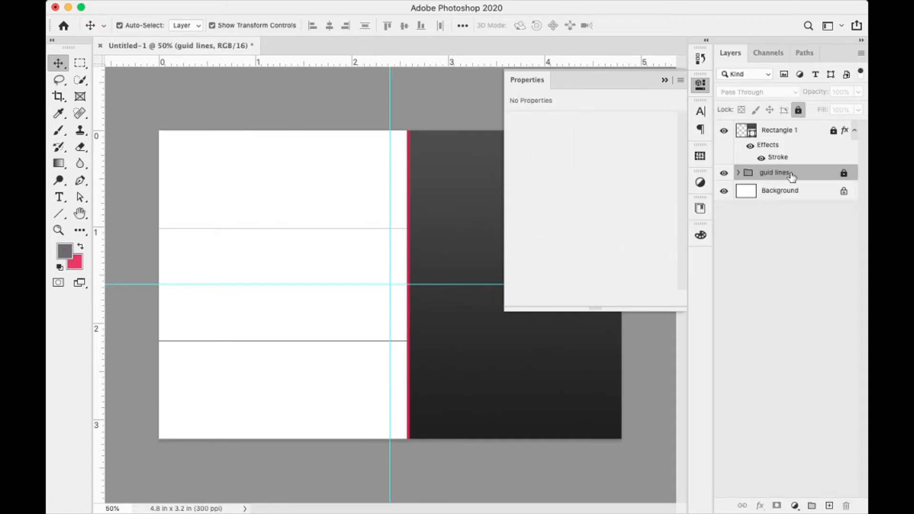
pyautogui.click(789, 132)
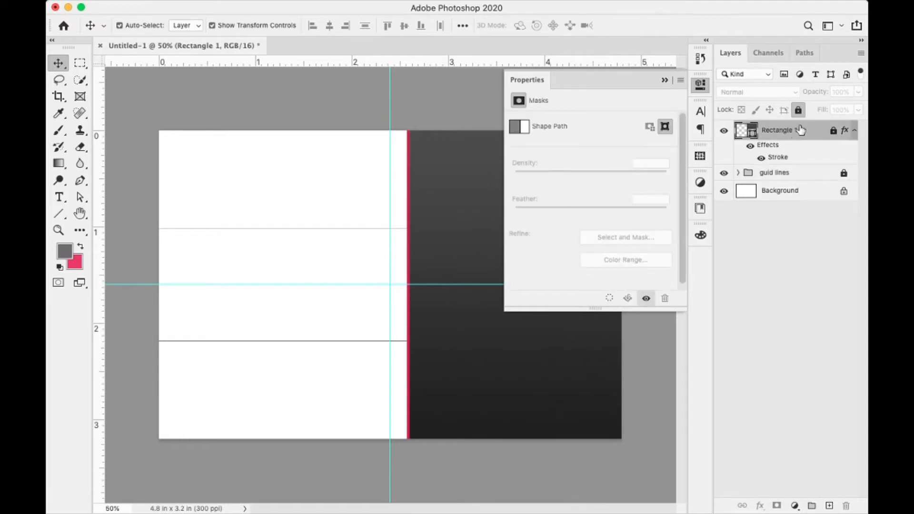
# - Draw a small rounded rectangle on a new layer near the card's top-left
pyautogui.click(829, 506)
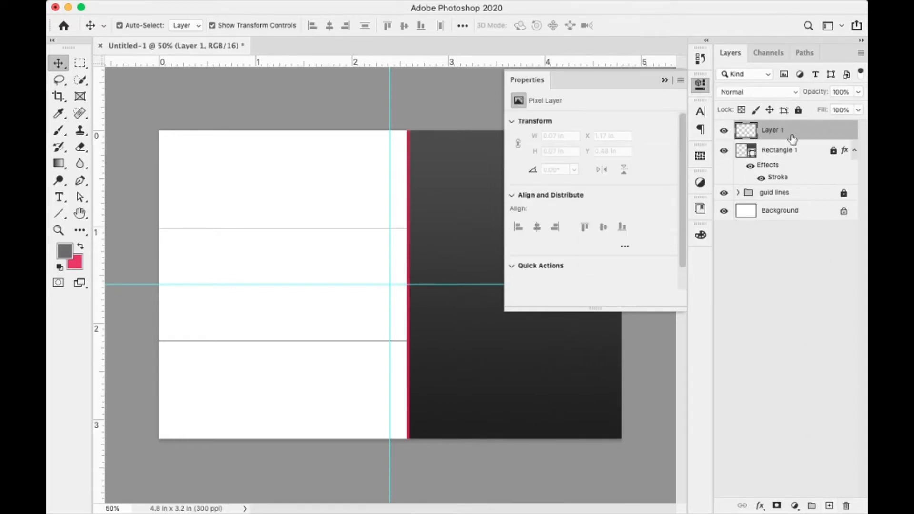
pyautogui.click(664, 81)
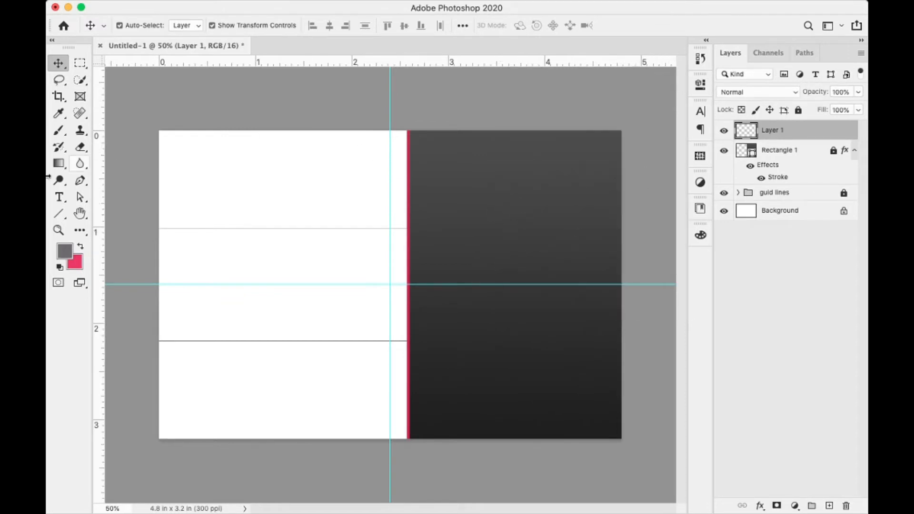
pyautogui.click(59, 213)
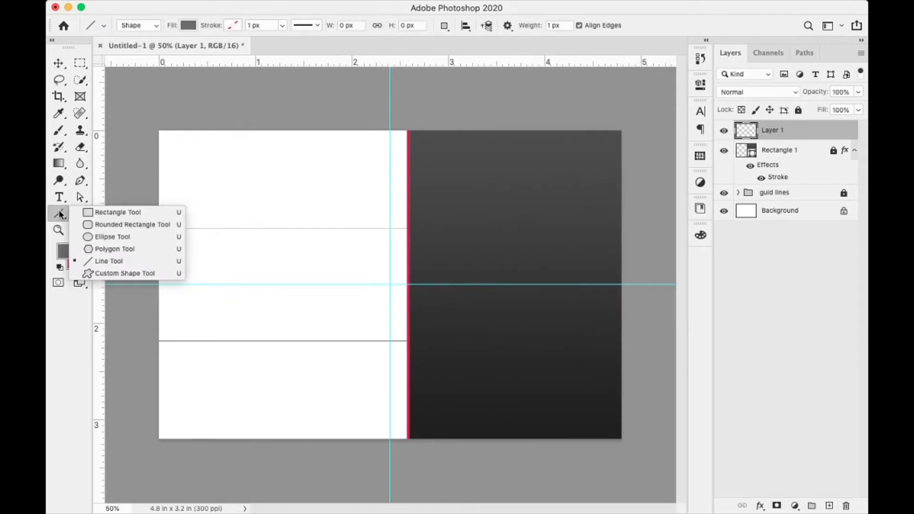
pyautogui.click(112, 225)
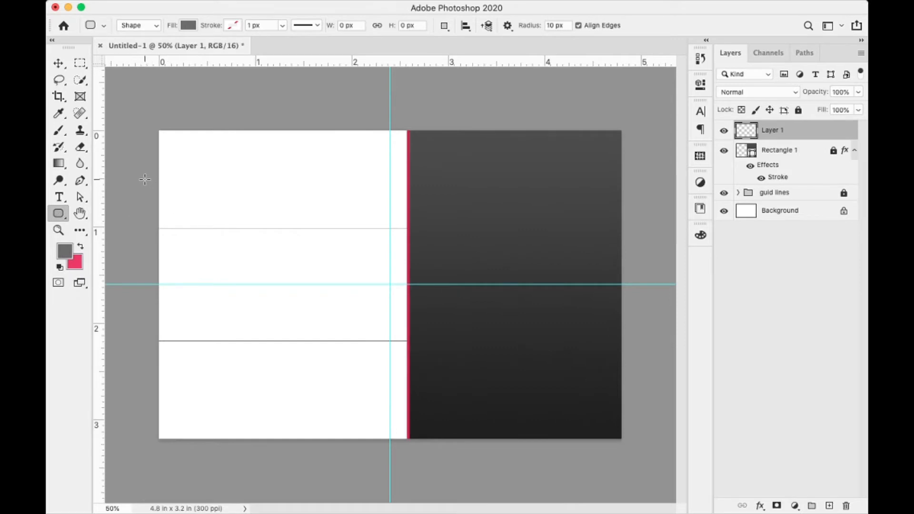
pyautogui.moveTo(147, 174); pyautogui.dragTo(206, 213)
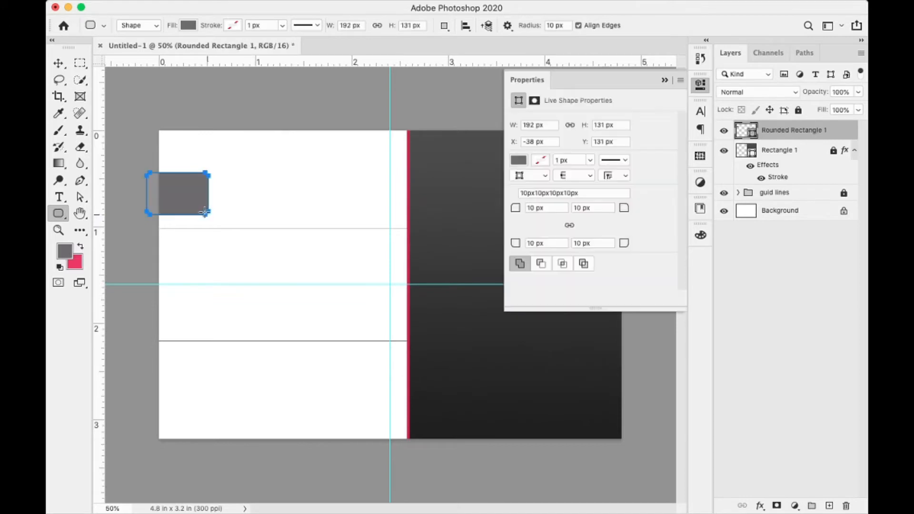
# - Set the top-right and bottom-right corner radii to 25 px and shift the shape over the card's left edge
pyautogui.click(594, 208)
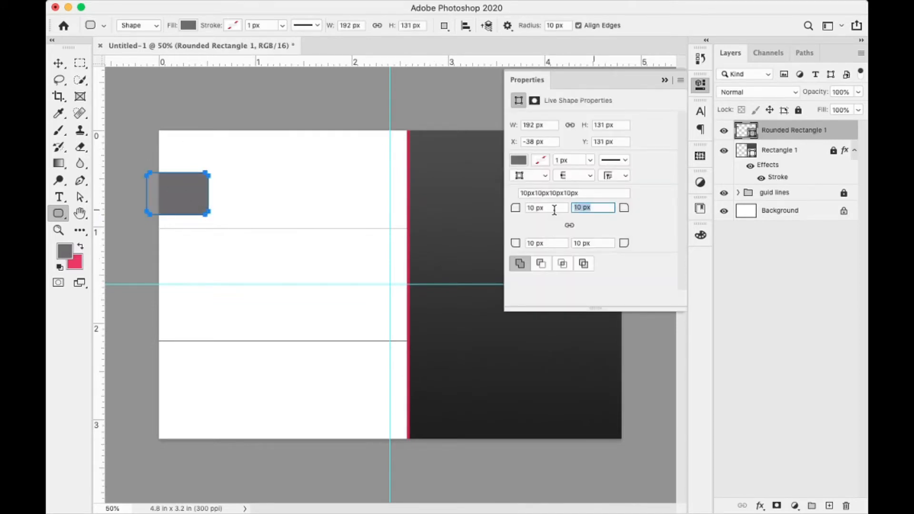
pyautogui.write('25')
pyautogui.press('Return')
pyautogui.click(591, 244)
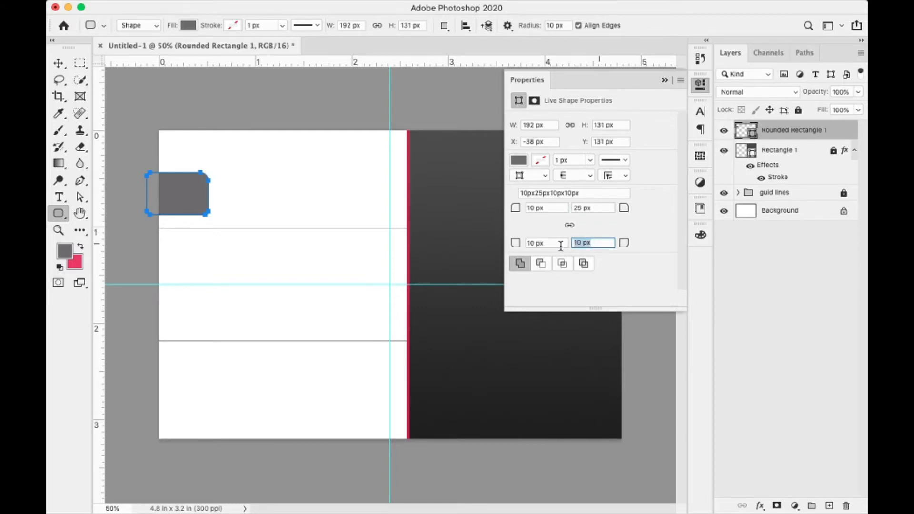
pyautogui.write('25')
pyautogui.press('Return')
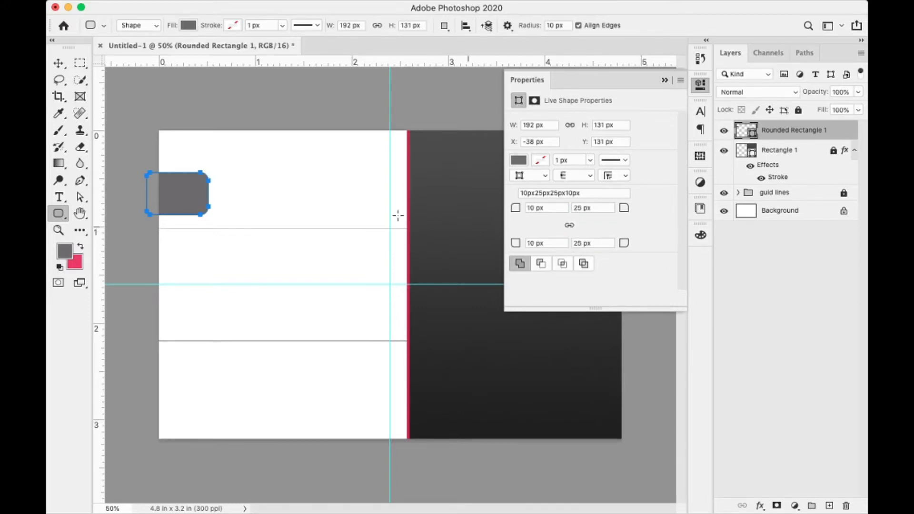
pyautogui.click(64, 65)
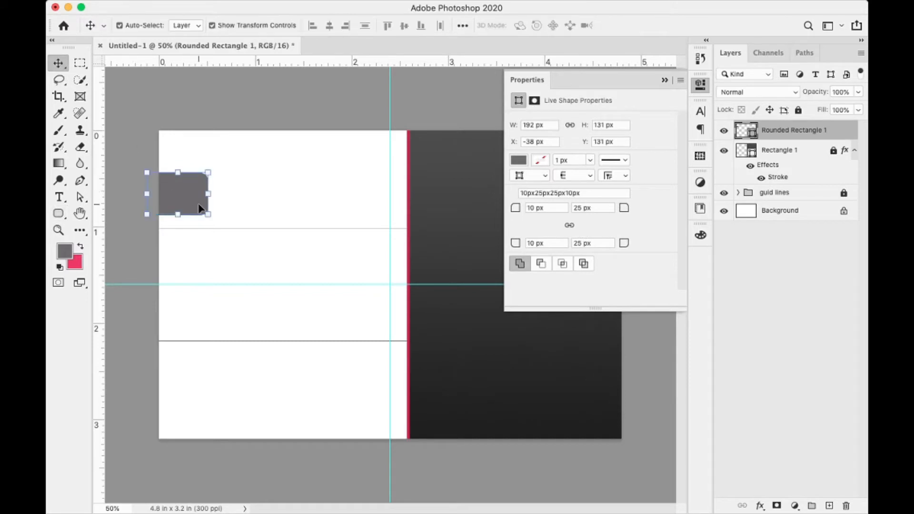
pyautogui.moveTo(200, 208); pyautogui.dragTo(192, 204)
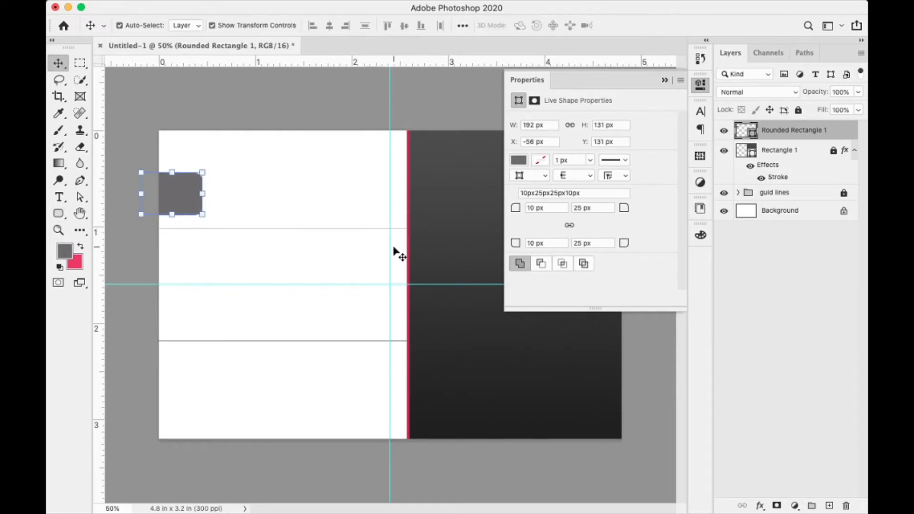
pyautogui.press('Left')
pyautogui.press('Left')
pyautogui.press('Left')
pyautogui.press('Left')
# - Fill the tab with the sampled pink #e83b68 and nudge it slightly left
pyautogui.click(519, 160)
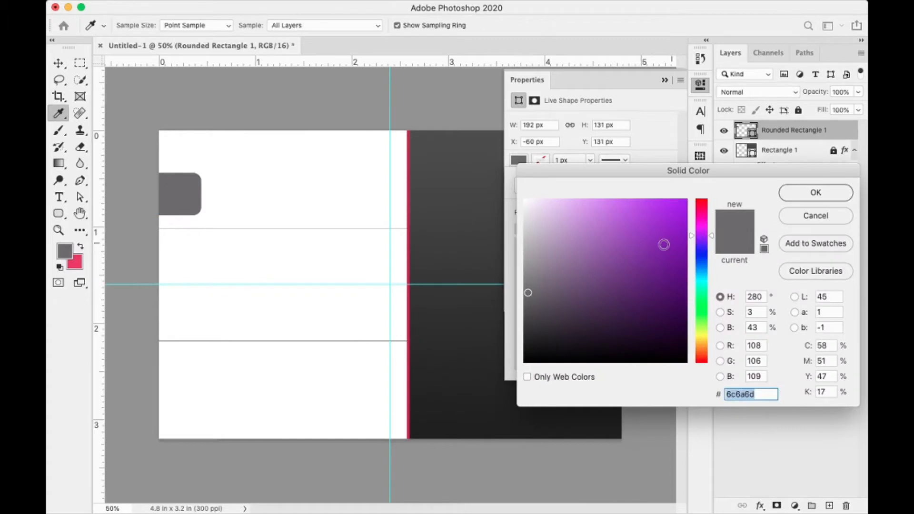
pyautogui.click(79, 261)
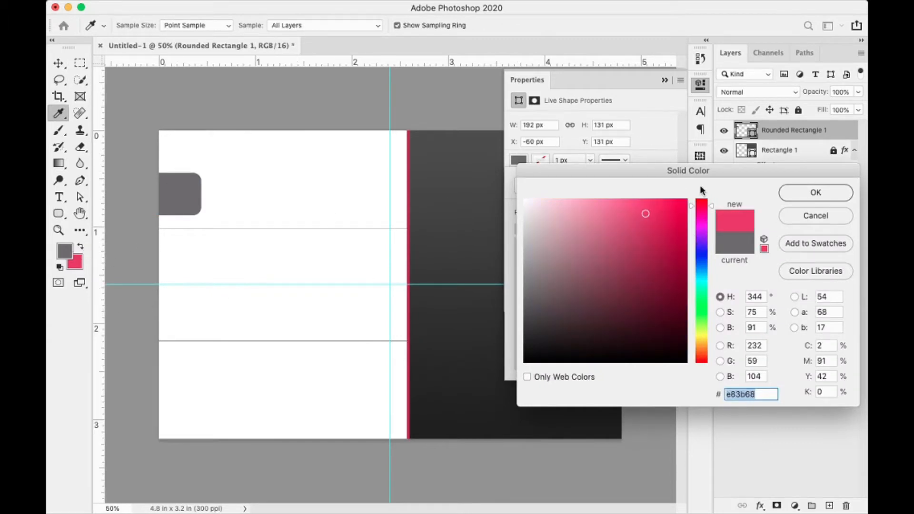
pyautogui.click(801, 191)
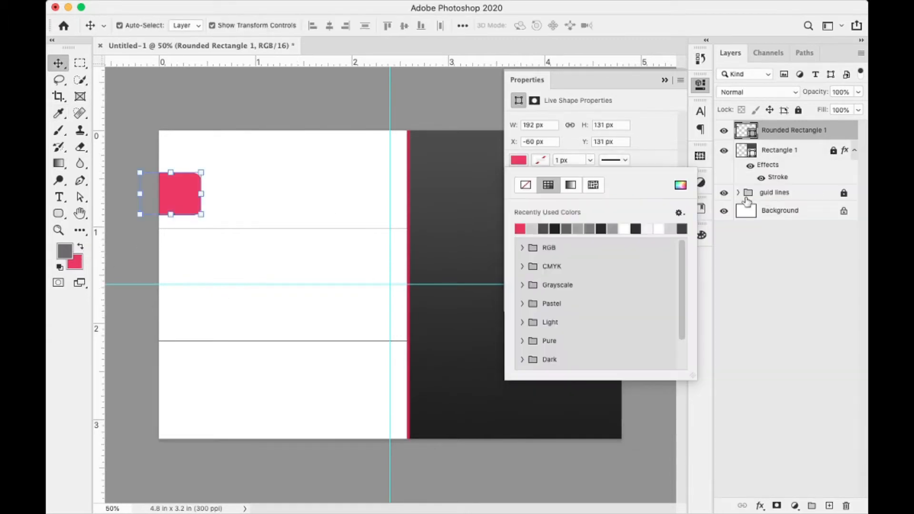
pyautogui.click(106, 106)
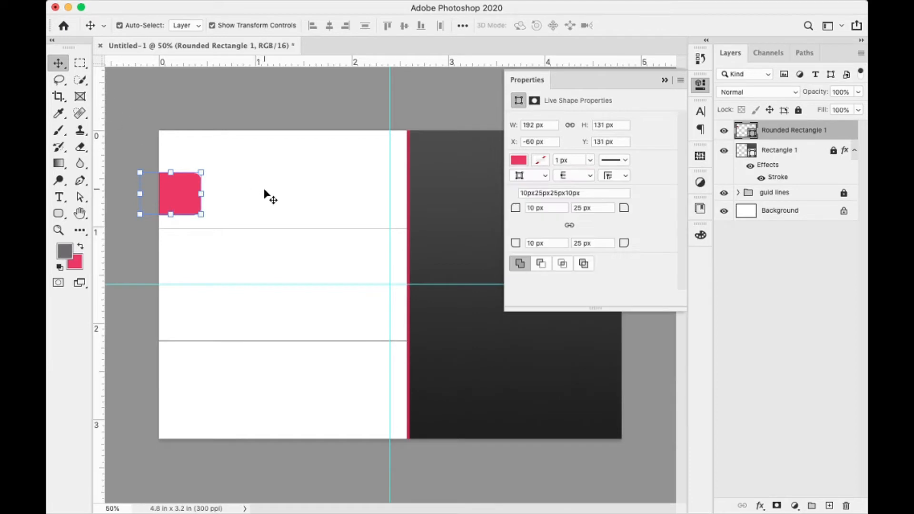
pyautogui.press('Left')
pyautogui.press('Left')
pyautogui.press('Left')
pyautogui.press('Left')
pyautogui.press('Left')
pyautogui.press('Left')
pyautogui.press('Left')
pyautogui.press('Left')
pyautogui.press('Left')
pyautogui.press('Left')
pyautogui.press('Left')
pyautogui.press('Left')
pyautogui.press('Left')
pyautogui.press('Left')
pyautogui.press('Left')
pyautogui.press('Left')
pyautogui.press('Left')
pyautogui.press('Left')
pyautogui.press('Left')
pyautogui.press('Left')
pyautogui.press('Left')
pyautogui.press('Left')
pyautogui.press('Left')
pyautogui.press('Left')
pyautogui.press('Left')
pyautogui.press('Left')
pyautogui.press('Left')
pyautogui.press('Left')
pyautogui.press('Left')
pyautogui.press('Left')
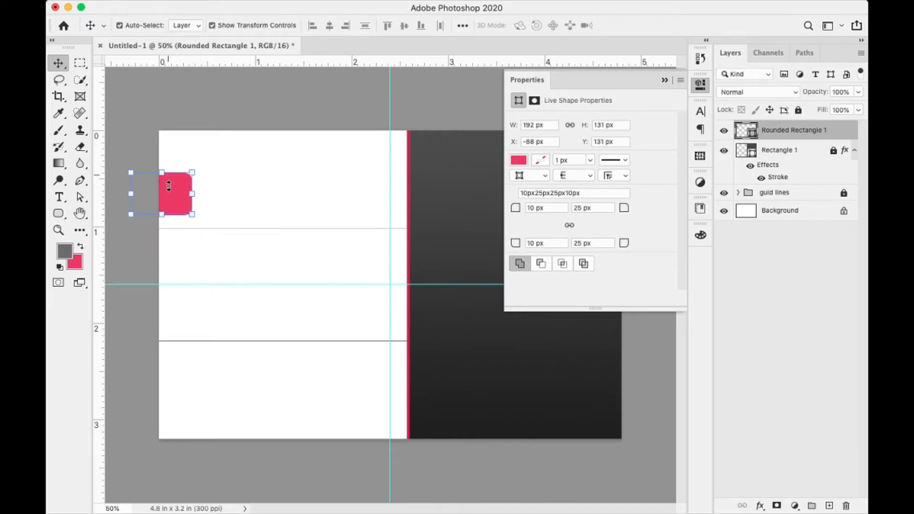
# - Shift the pink tab slightly right, then try a duplicate copy below it and delete it
pyautogui.moveTo(179, 194); pyautogui.dragTo(190, 200)
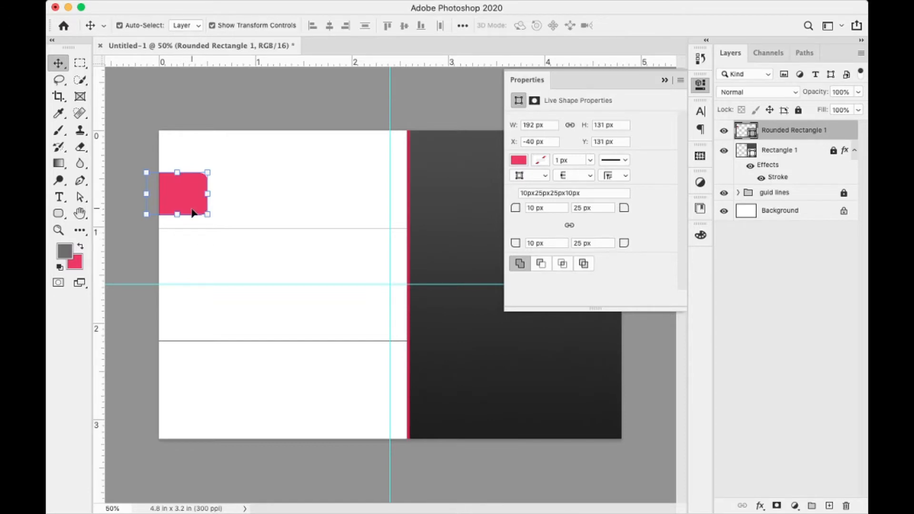
pyautogui.moveTo(190, 193); pyautogui.dragTo(202, 260)
pyautogui.press('Left')
pyautogui.press('Left')
pyautogui.press('Left')
pyautogui.press('Left')
pyautogui.press('Left')
pyautogui.press('Left')
pyautogui.press('Left')
pyautogui.press('Left')
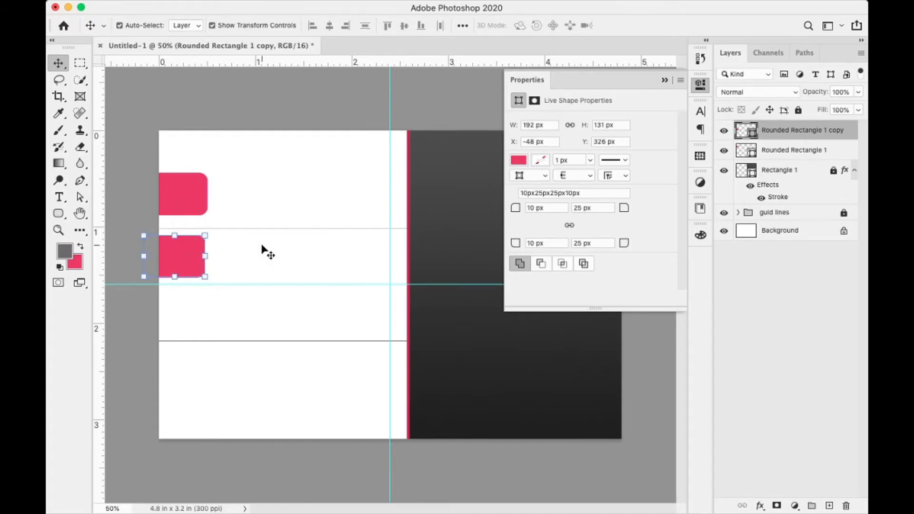
pyautogui.press('Right')
pyautogui.press('Right')
pyautogui.press('Right')
pyautogui.press('Right')
pyautogui.press('Right')
pyautogui.press('Right')
pyautogui.press('Right')
pyautogui.press('Right')
pyautogui.press('Right')
pyautogui.press('Right')
pyautogui.press('Right')
pyautogui.press('Right')
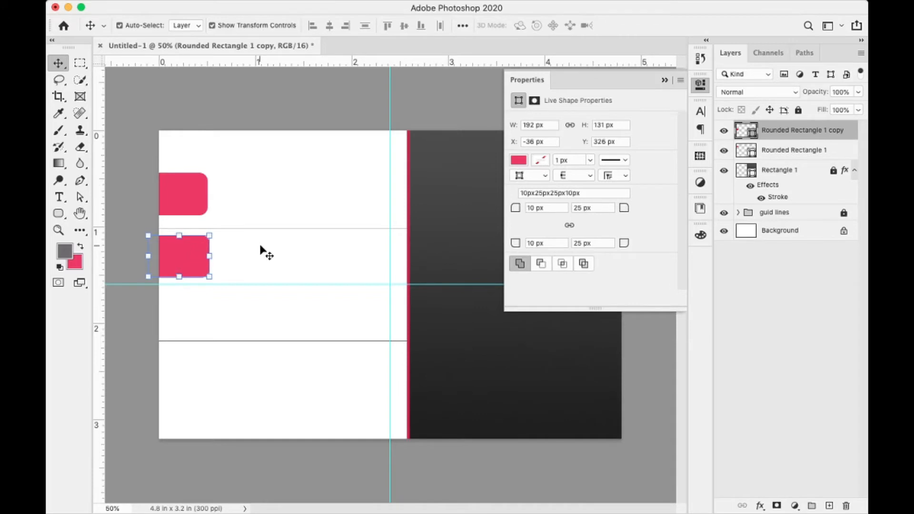
pyautogui.press('Down')
pyautogui.press('Down')
pyautogui.press('Delete')
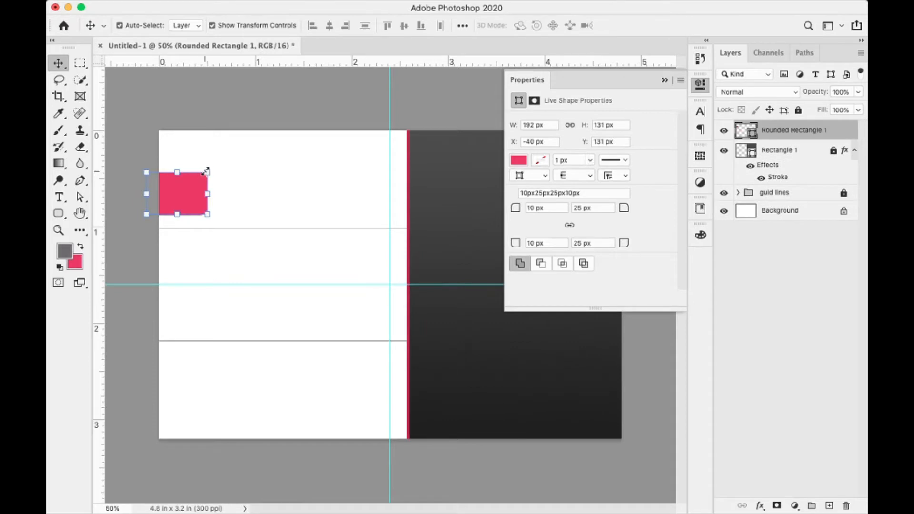
# - Shrink the pink tab to 169 × 115 px and duplicate it in place
pyautogui.moveTo(208, 166); pyautogui.dragTo(188, 198)
pyautogui.press('Return')
pyautogui.press('super')
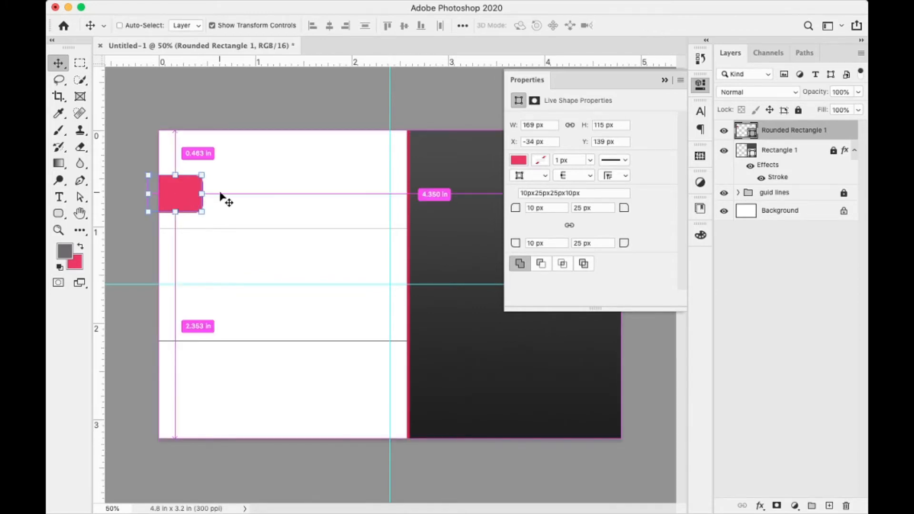
pyautogui.press('super+j')
# - Place pink tab copies in rows two, three and four, then raise the horizontal guide above the card
pyautogui.moveTo(183, 199); pyautogui.dragTo(183, 255)
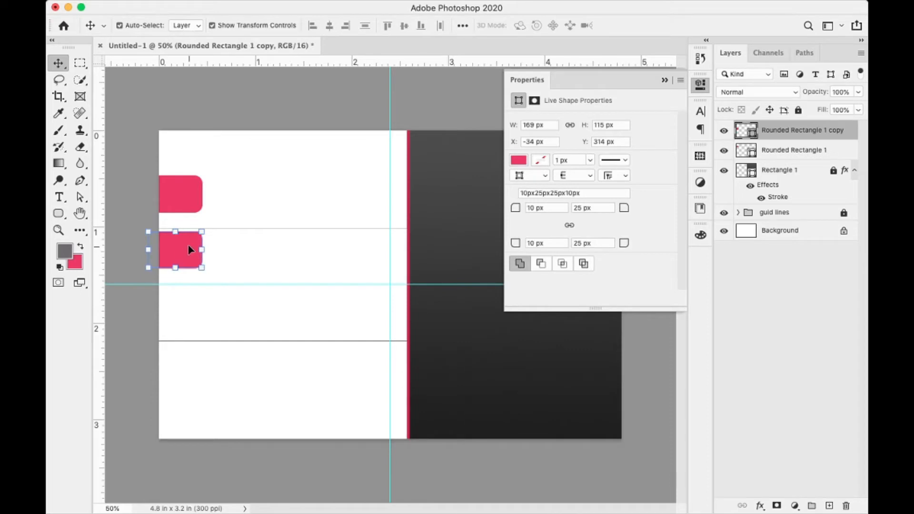
pyautogui.press('super+j')
pyautogui.moveTo(189, 258); pyautogui.dragTo(184, 315)
pyautogui.press('super')
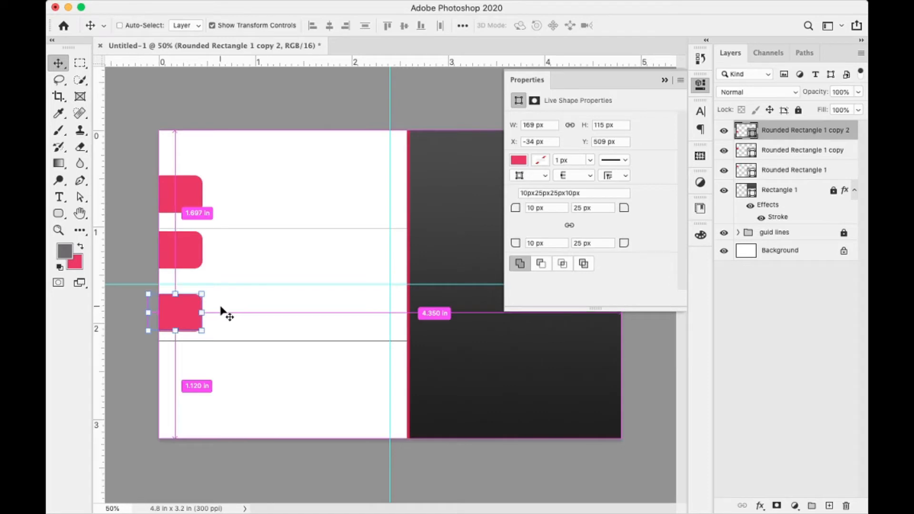
pyautogui.press('super+j')
pyautogui.moveTo(184, 321); pyautogui.dragTo(183, 377)
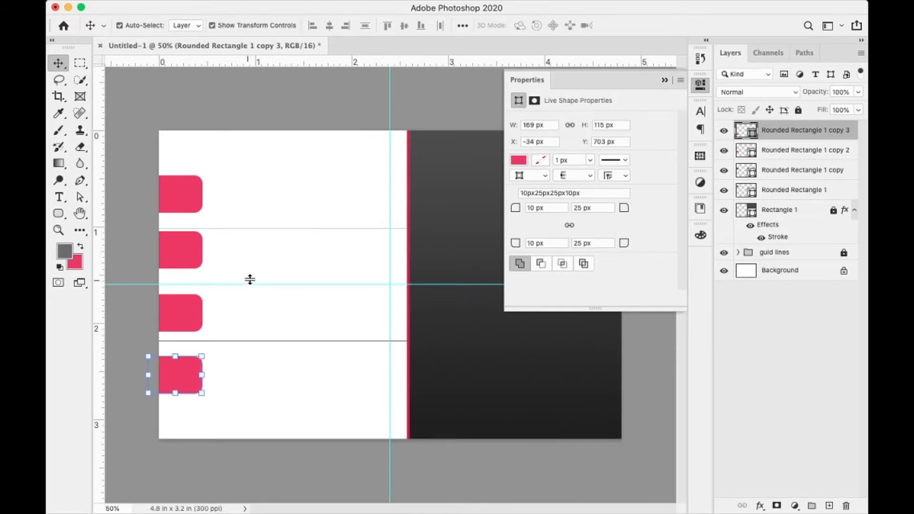
pyautogui.moveTo(250, 284); pyautogui.dragTo(251, 123)
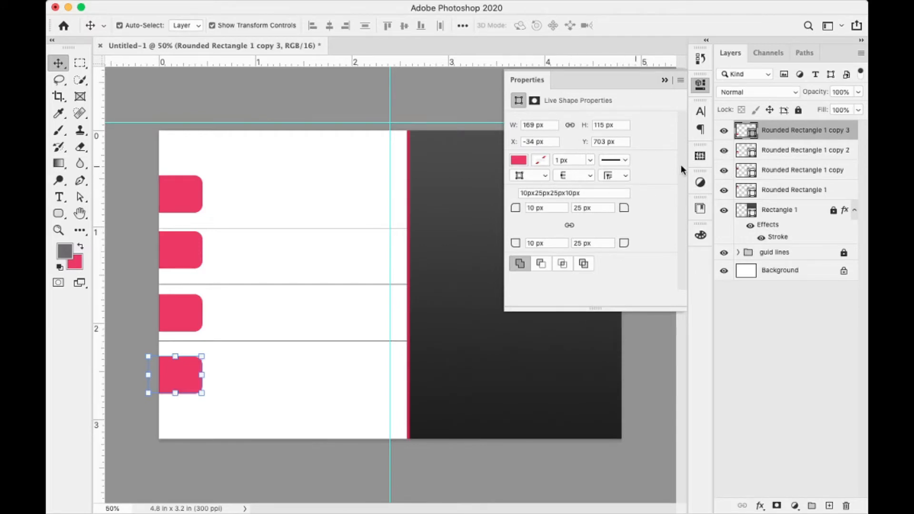
# - Rename the top two pink tab layers to 1 and 2
pyautogui.click(180, 188)
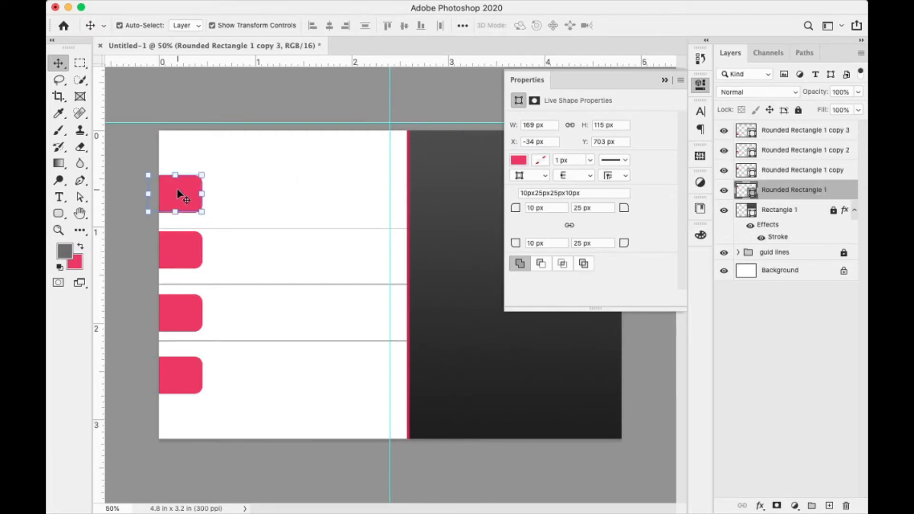
pyautogui.doubleClick(778, 190)
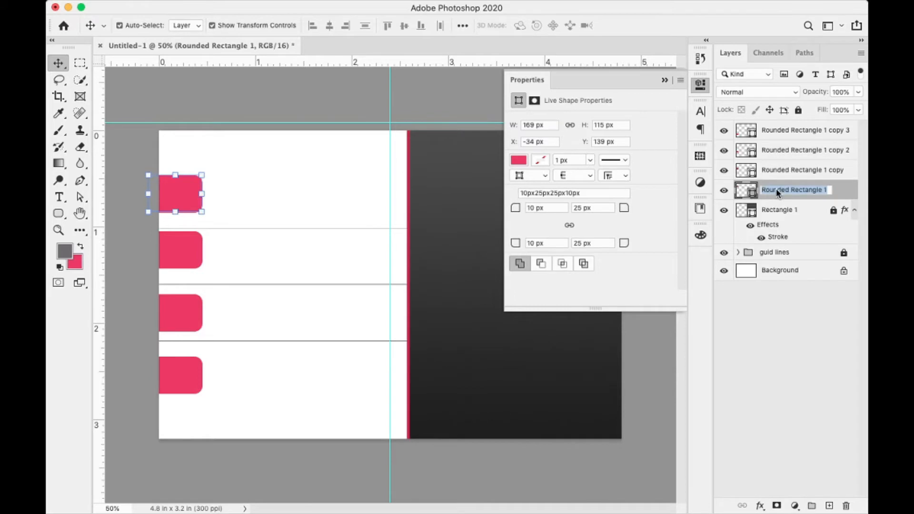
pyautogui.write('1')
pyautogui.press('Return')
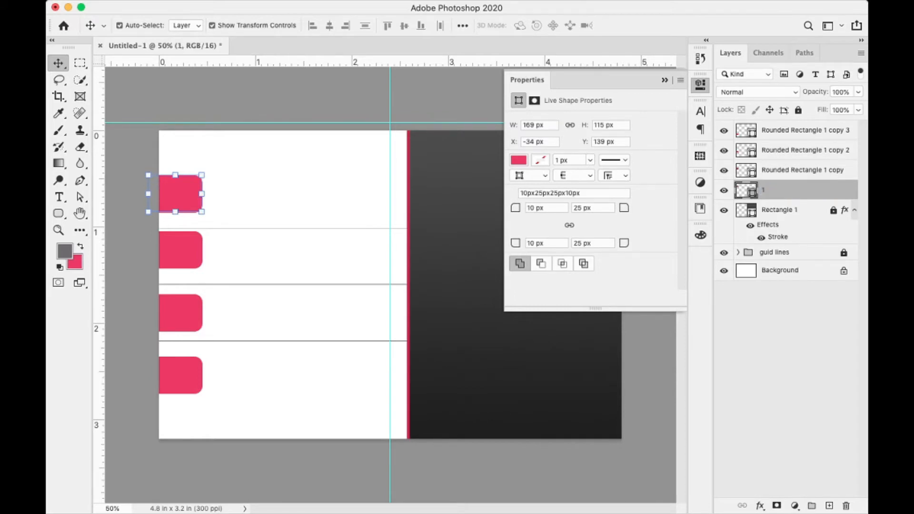
pyautogui.click(184, 257)
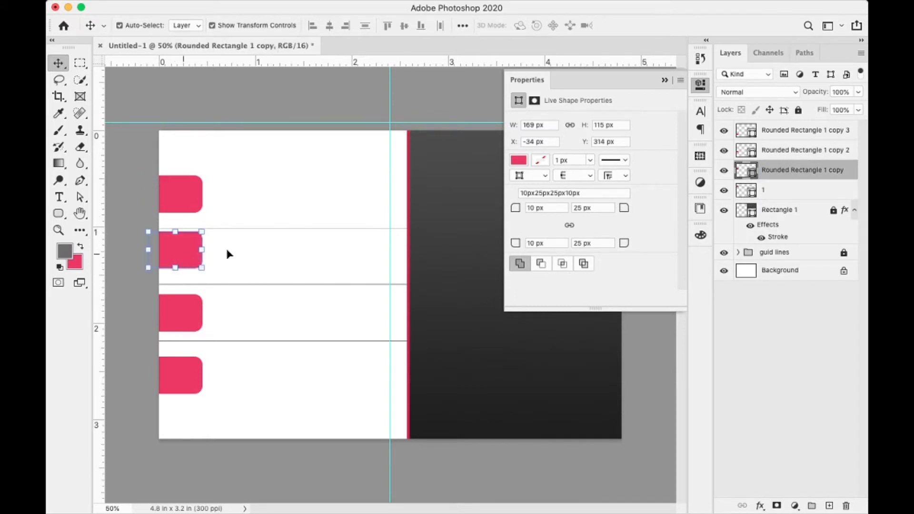
pyautogui.doubleClick(783, 172)
pyautogui.write('2')
pyautogui.press('Return')
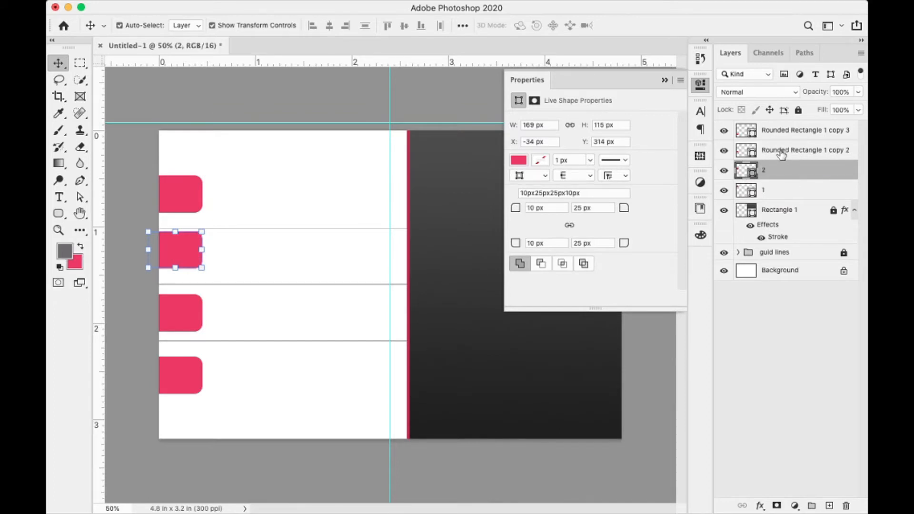
# - Rename the third and bottom tab layers to 3 and 4
pyautogui.doubleClick(780, 150)
pyautogui.write('3')
pyautogui.press('Return')
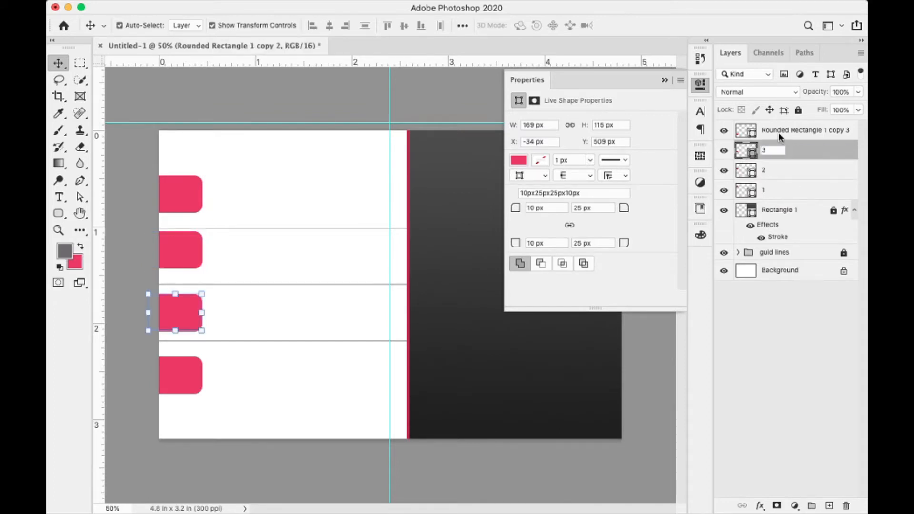
pyautogui.doubleClick(779, 131)
pyautogui.write('4')
pyautogui.press('Return')
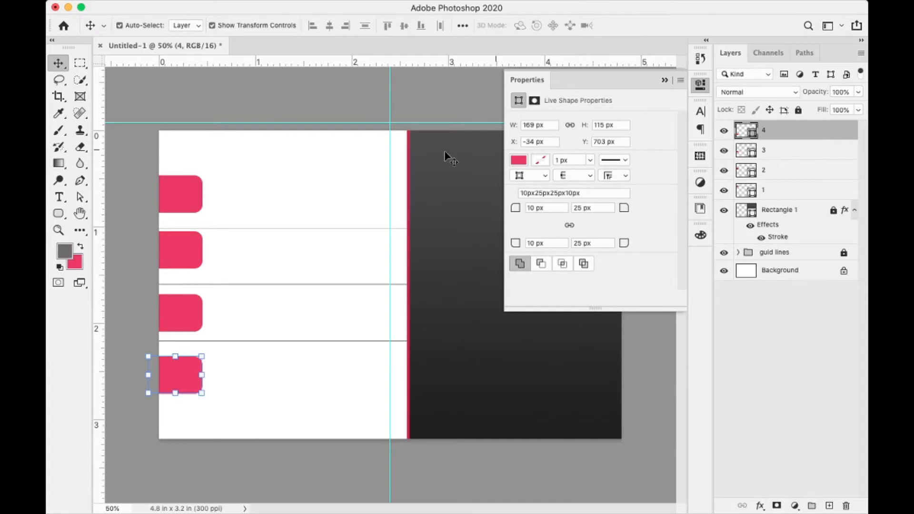
# - Nudge each of the four pink tabs up or down so they're evenly spaced
pyautogui.click(194, 254)
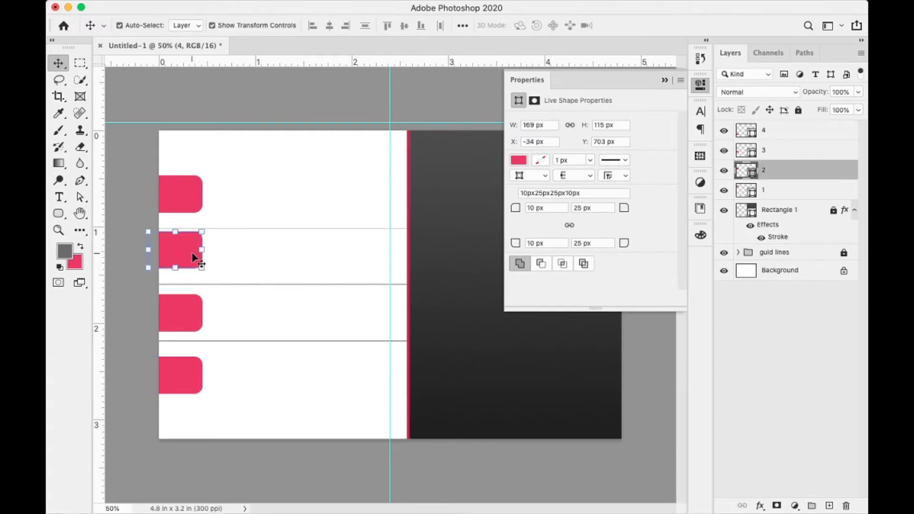
pyautogui.press('Down')
pyautogui.press('Down')
pyautogui.press('Down')
pyautogui.press('Down')
pyautogui.press('Down')
pyautogui.press('Down')
pyautogui.press('Down')
pyautogui.press('Down')
pyautogui.press('Down')
pyautogui.press('Down')
pyautogui.press('Down')
pyautogui.press('Down')
pyautogui.press('Down')
pyautogui.press('Down')
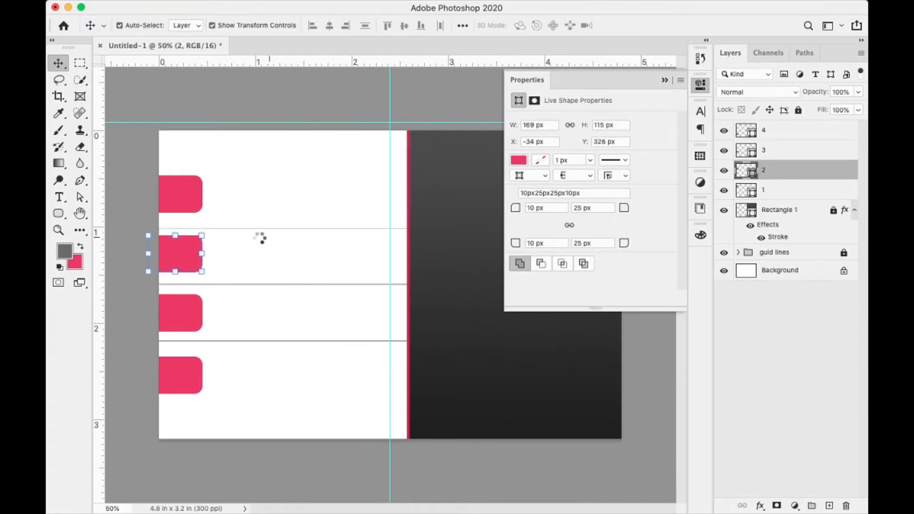
pyautogui.click(180, 318)
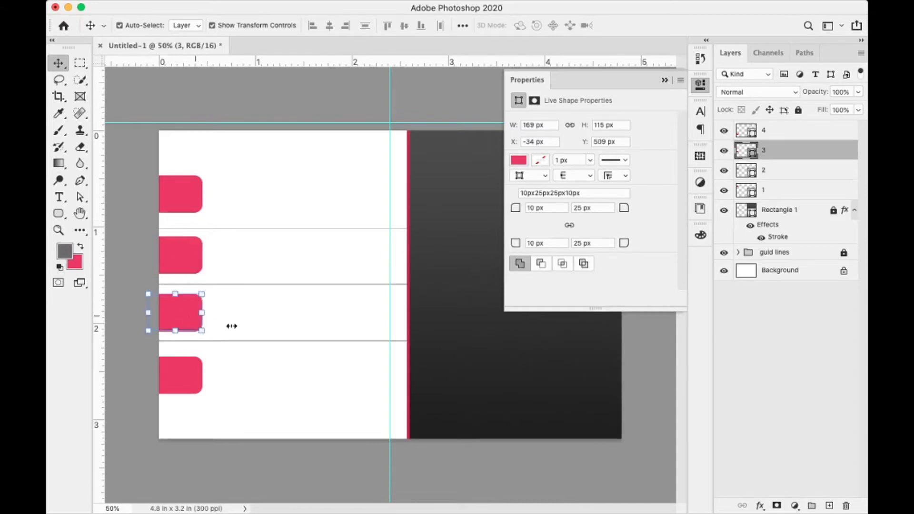
pyautogui.press('Up')
pyautogui.press('Up')
pyautogui.click(181, 374)
pyautogui.press('Up')
pyautogui.press('Up')
pyautogui.press('Up')
pyautogui.press('Up')
pyautogui.press('Up')
pyautogui.press('Up')
pyautogui.press('Up')
pyautogui.press('Up')
pyautogui.press('Up')
pyautogui.press('Up')
pyautogui.press('Up')
pyautogui.press('Up')
pyautogui.press('Up')
pyautogui.press('Up')
pyautogui.press('Up')
pyautogui.press('Up')
pyautogui.press('Up')
pyautogui.press('Up')
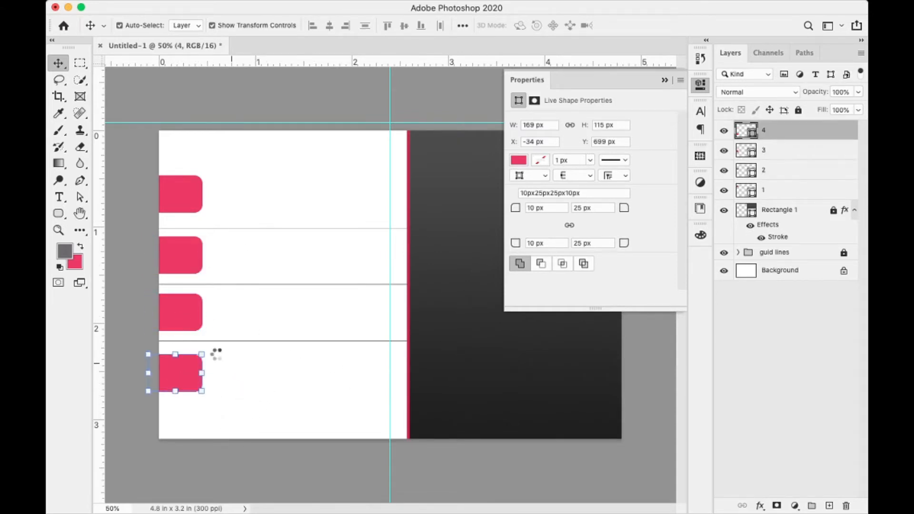
pyautogui.click(183, 193)
pyautogui.press('Down')
pyautogui.press('Down')
pyautogui.press('Down')
pyautogui.press('Down')
pyautogui.press('Down')
pyautogui.press('Down')
pyautogui.press('Down')
pyautogui.press('Down')
pyautogui.press('Down')
pyautogui.press('Down')
pyautogui.press('Down')
pyautogui.press('Down')
pyautogui.press('Down')
pyautogui.press('Down')
pyautogui.press('Down')
pyautogui.press('Down')
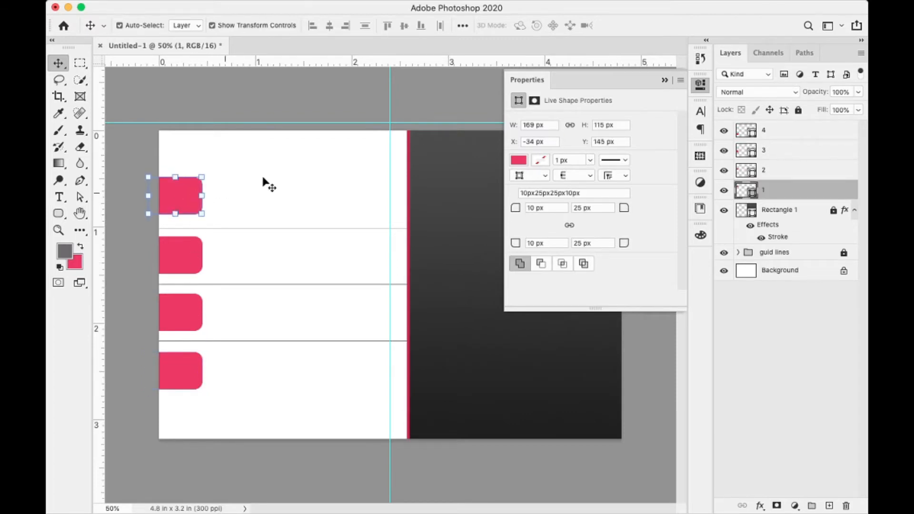
pyautogui.press('Down')
pyautogui.press('Down')
pyautogui.press('Down')
pyautogui.press('Down')
pyautogui.press('Down')
pyautogui.press('Down')
pyautogui.press('Down')
pyautogui.press('Down')
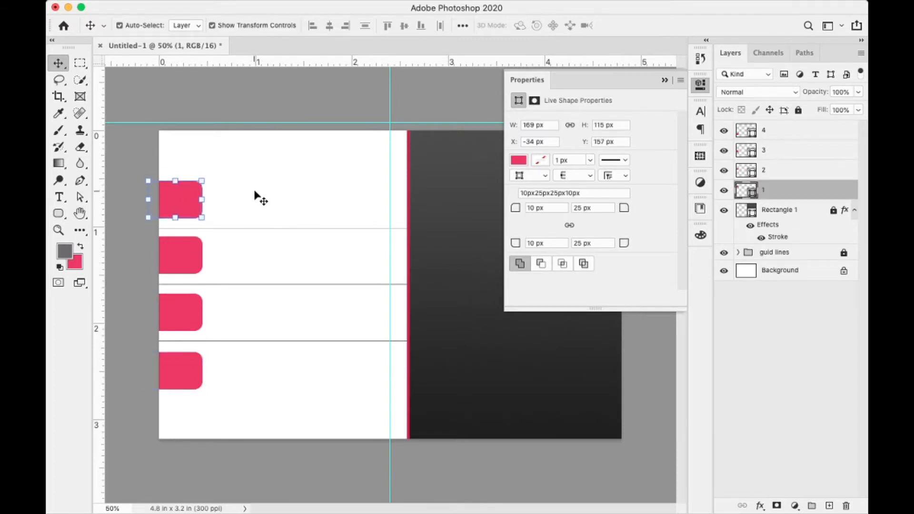
pyautogui.click(255, 203)
pyautogui.click(182, 212)
pyautogui.click(257, 207)
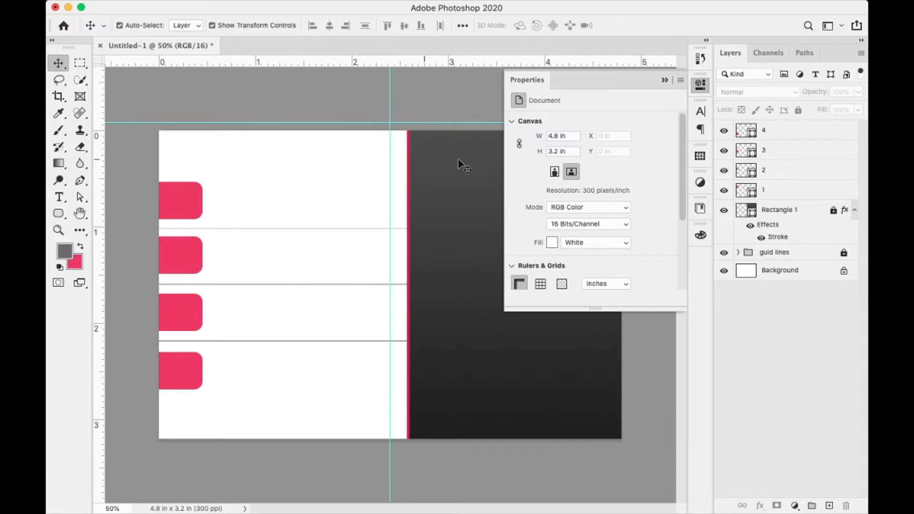
# - Add an empty layer directly above tab layer 1
pyautogui.click(666, 81)
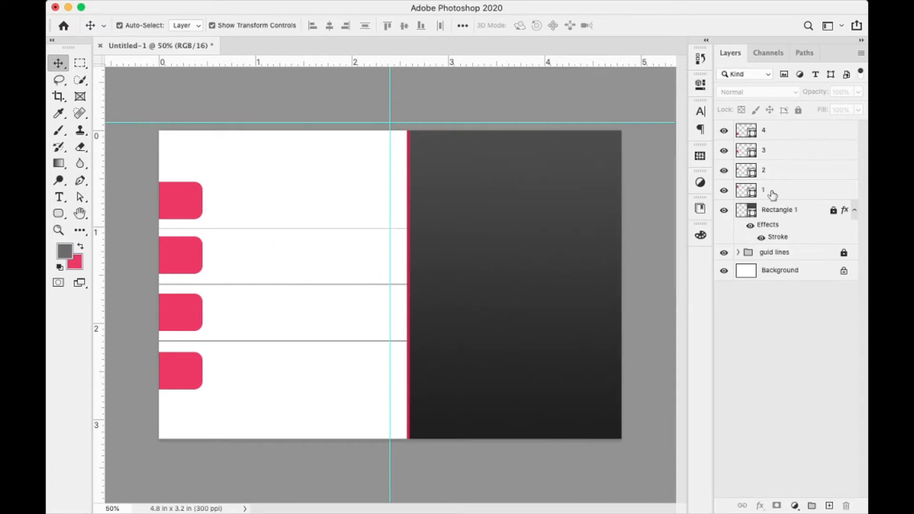
pyautogui.click(781, 193)
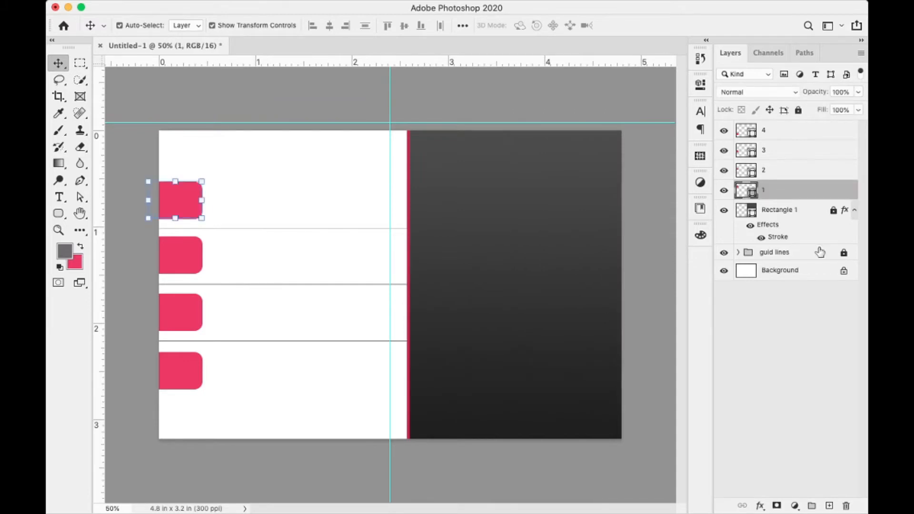
pyautogui.click(829, 506)
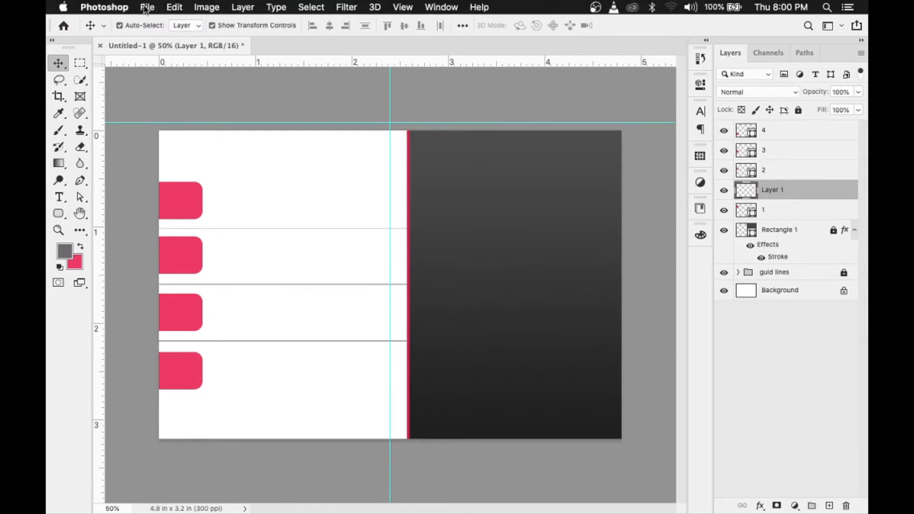
# - Use Place Embedded, browse to Desktop > images, and choose the phone icon PNG
pyautogui.click(146, 6)
pyautogui.click(149, 5)
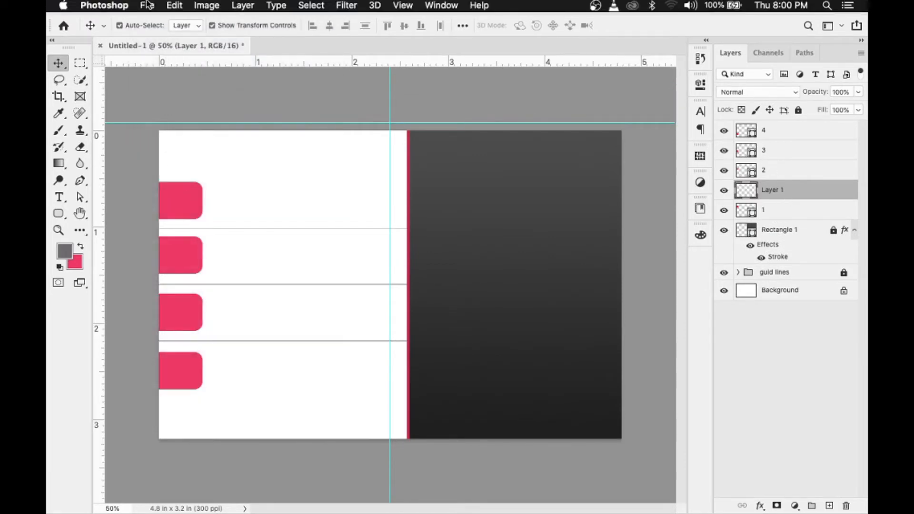
pyautogui.click(147, 7)
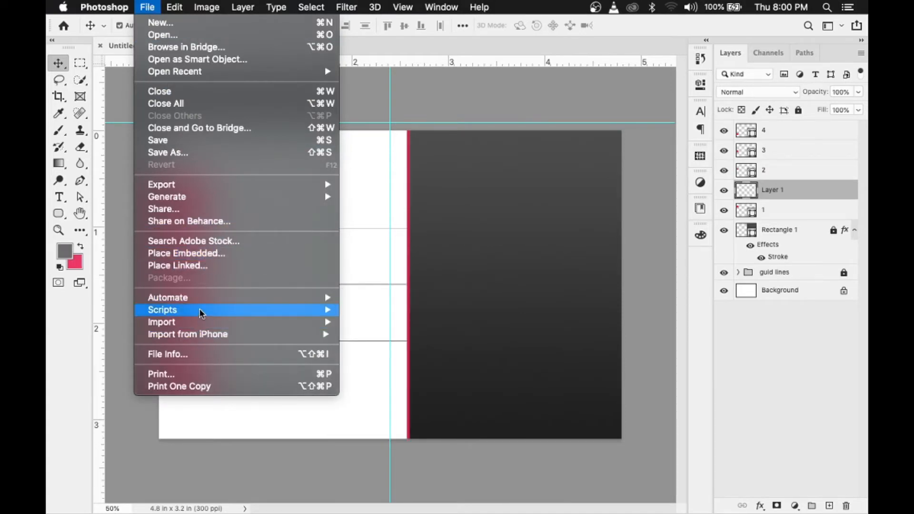
pyautogui.press('Escape')
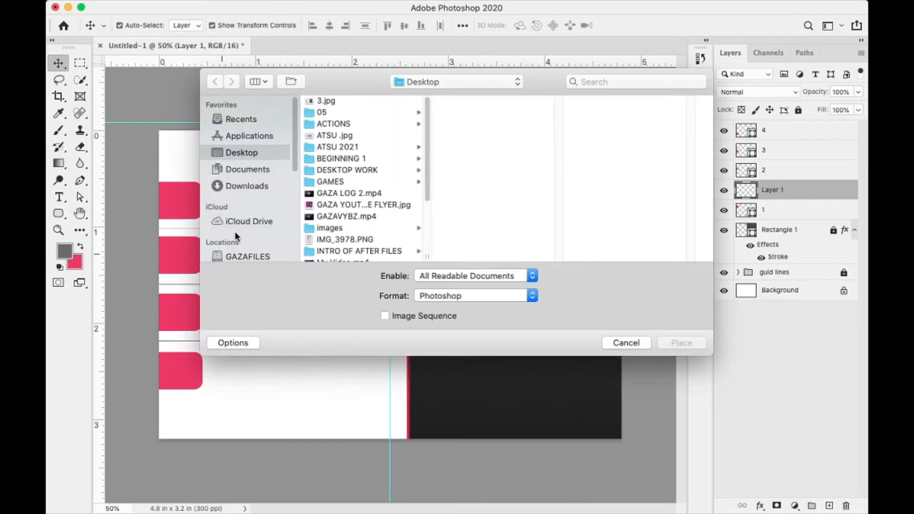
pyautogui.click(334, 216)
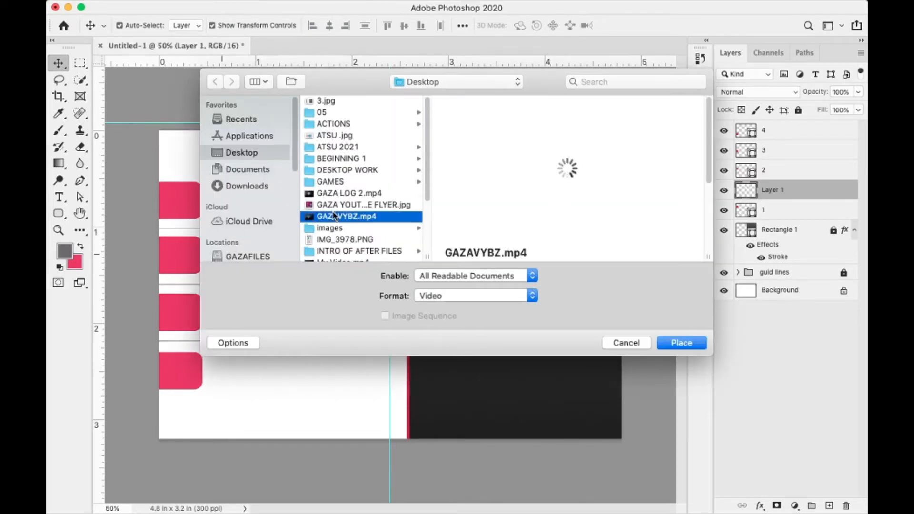
pyautogui.click(326, 171)
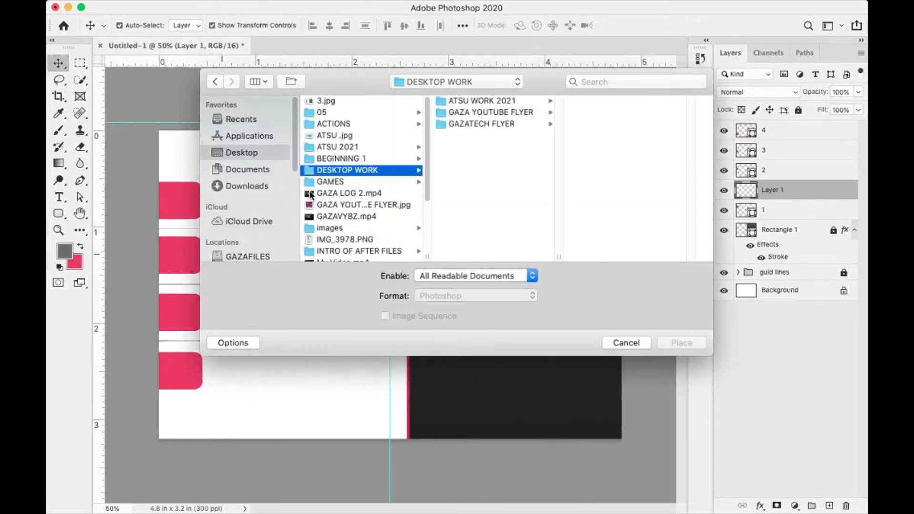
pyautogui.click(254, 154)
pyautogui.click(333, 227)
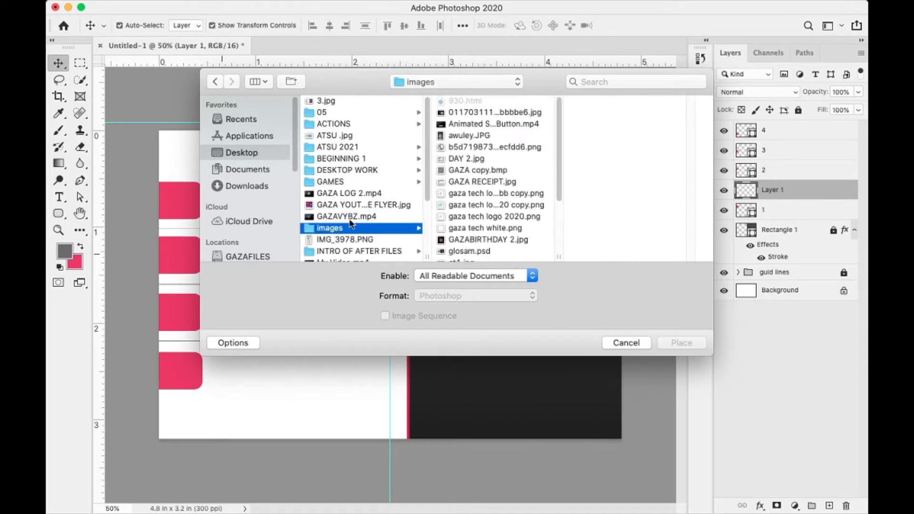
pyautogui.click(474, 217)
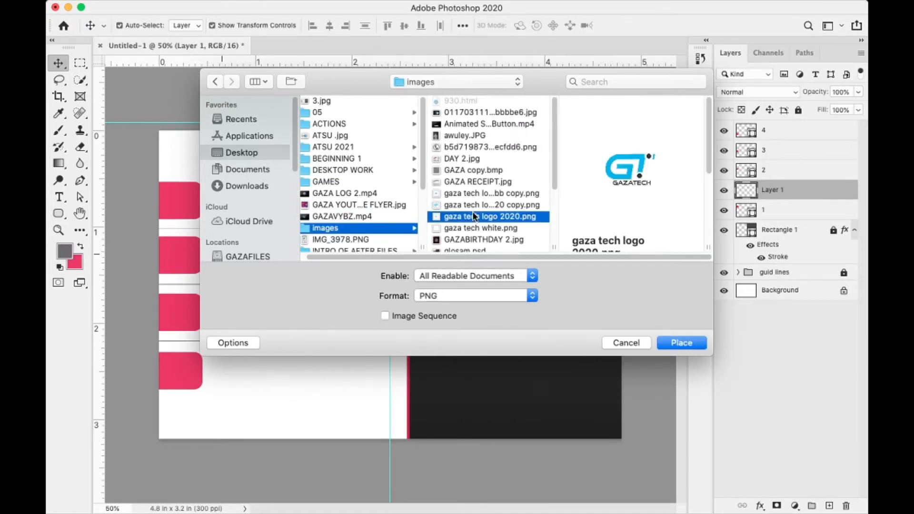
pyautogui.click(478, 158)
pyautogui.click(464, 147)
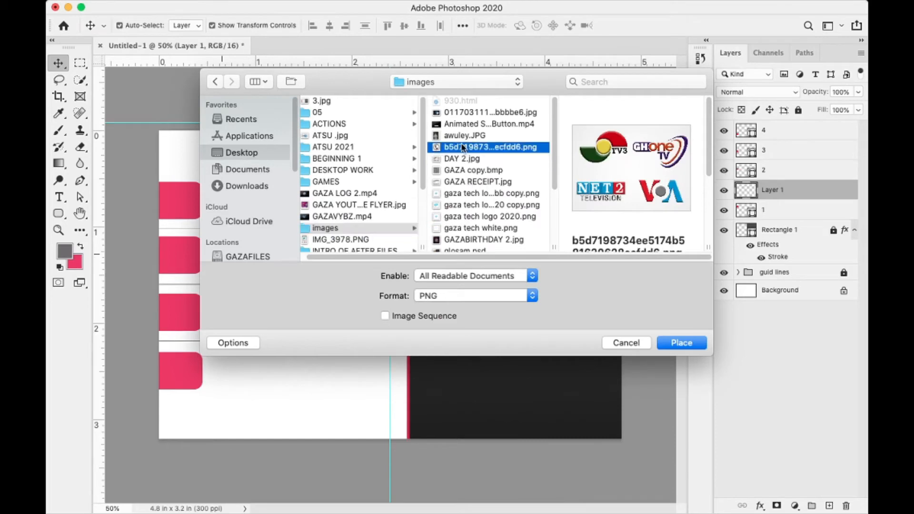
# - Place the phone icon, scale it down to tab size, and position it on the first pink tab
pyautogui.click(682, 343)
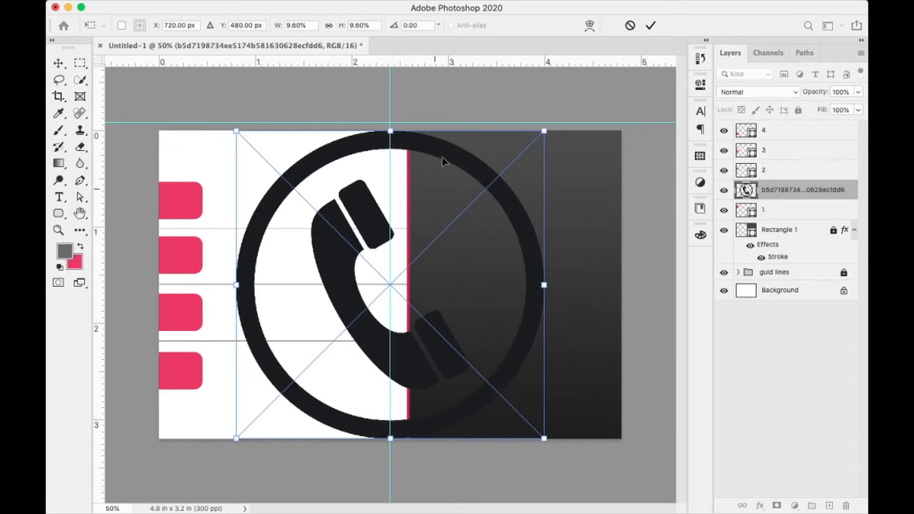
pyautogui.moveTo(544, 130); pyautogui.dragTo(433, 232)
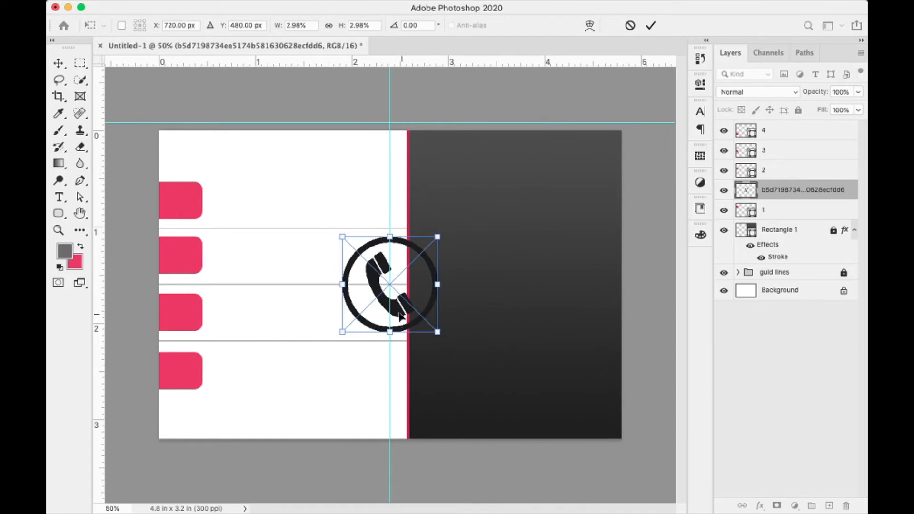
pyautogui.moveTo(400, 317); pyautogui.dragTo(258, 233)
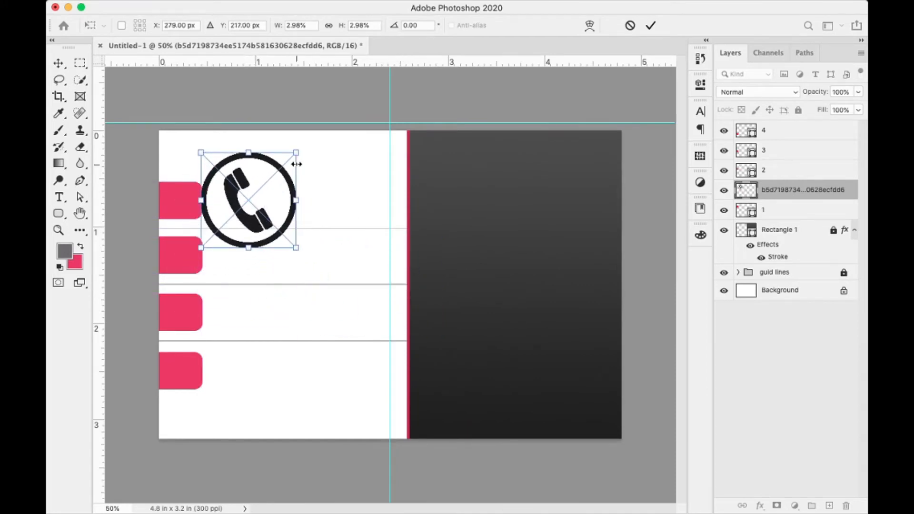
pyautogui.moveTo(295, 151); pyautogui.dragTo(261, 183)
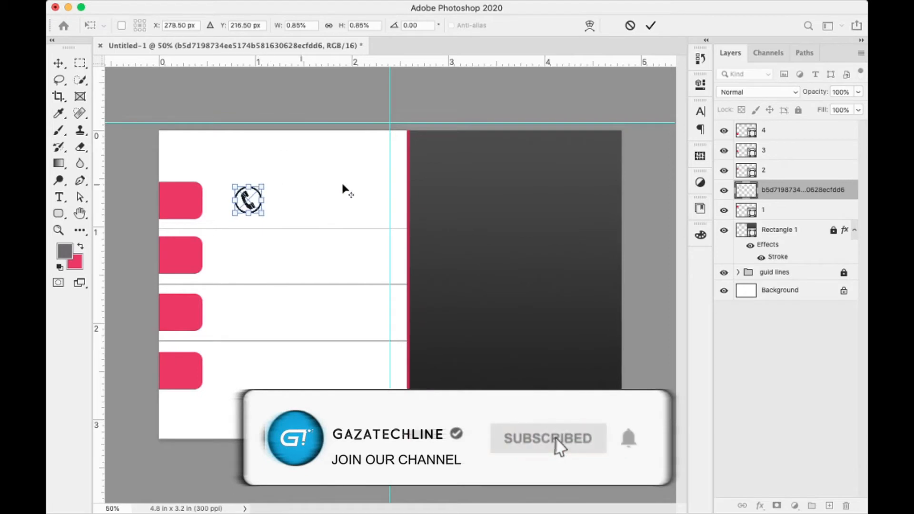
pyautogui.press('Return')
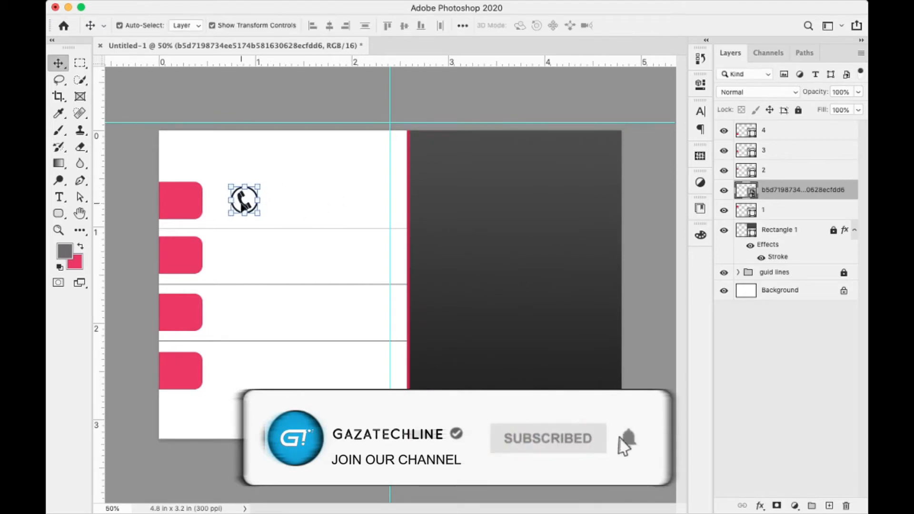
pyautogui.moveTo(248, 208); pyautogui.dragTo(184, 208)
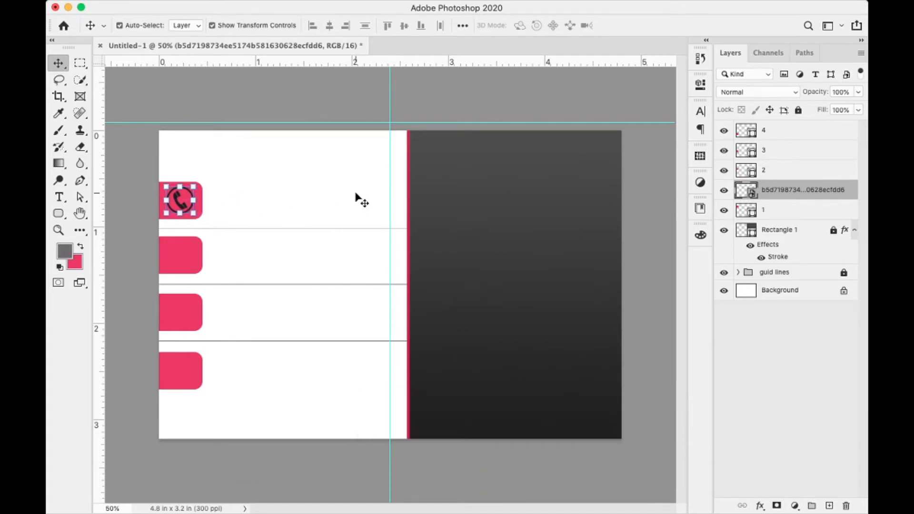
pyautogui.press('Right')
# - Give the phone icon a white #ffffff Color Overlay and move the vertical guide to X 0.225 in
pyautogui.doubleClick(809, 190)
pyautogui.doubleClick(857, 188)
pyautogui.moveTo(452, 195); pyautogui.dragTo(577, 132)
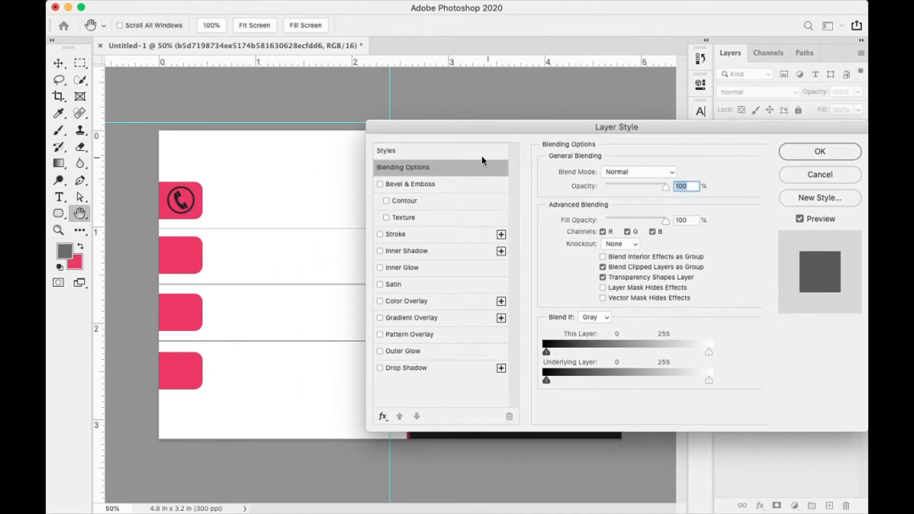
pyautogui.click(381, 302)
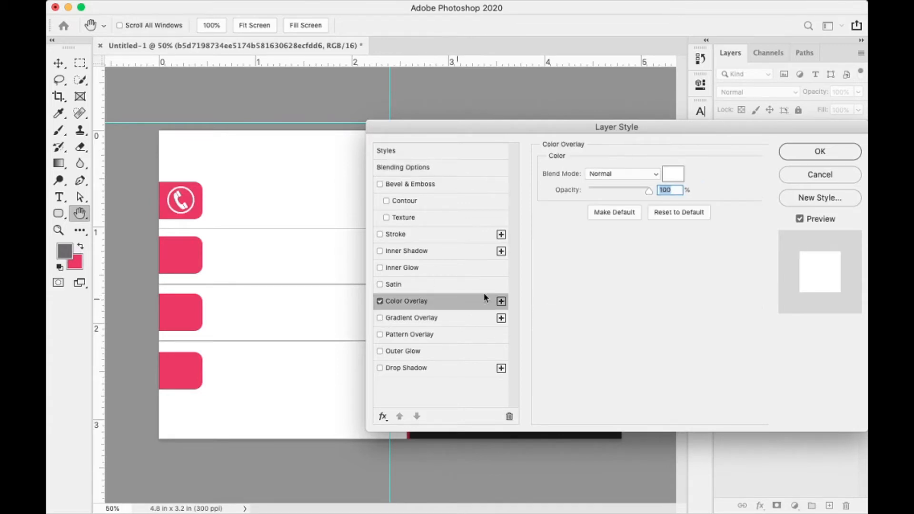
pyautogui.click(672, 174)
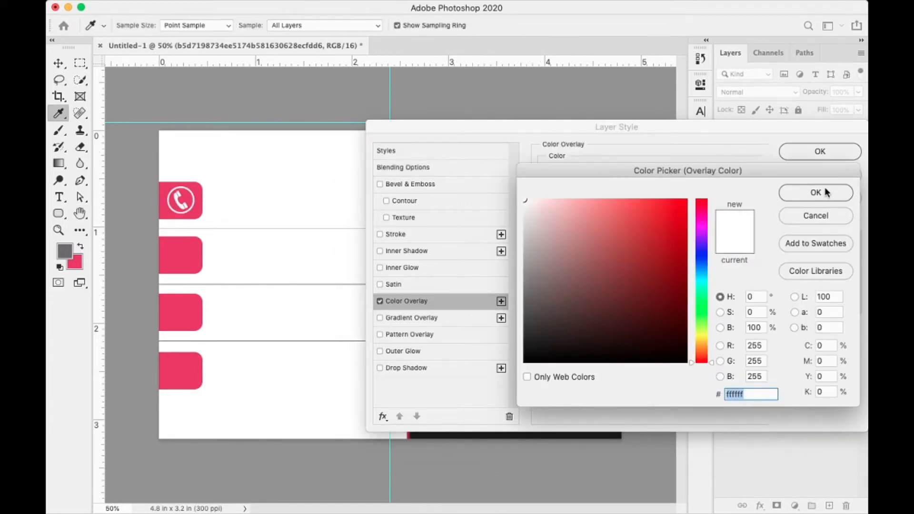
pyautogui.click(791, 194)
pyautogui.click(832, 156)
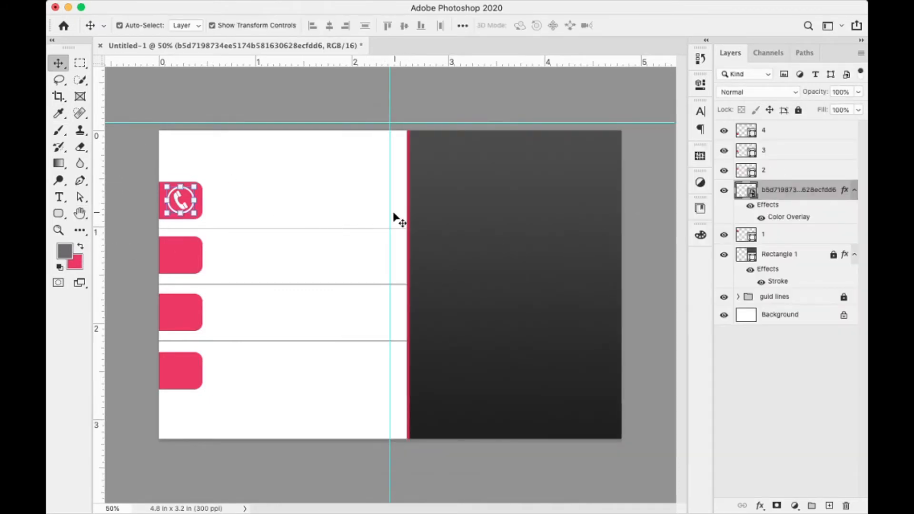
pyautogui.moveTo(392, 212); pyautogui.dragTo(180, 220)
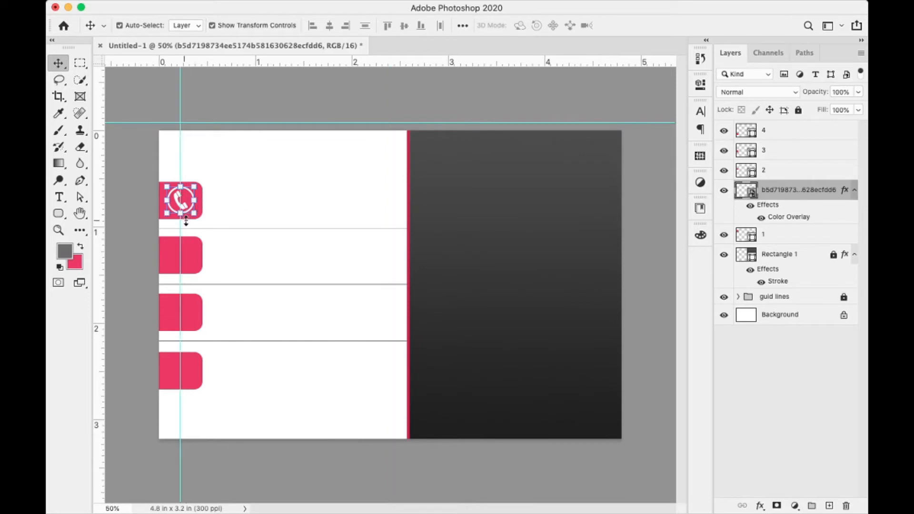
# - Draw an envelope custom shape on the second pink tab
pyautogui.click(291, 187)
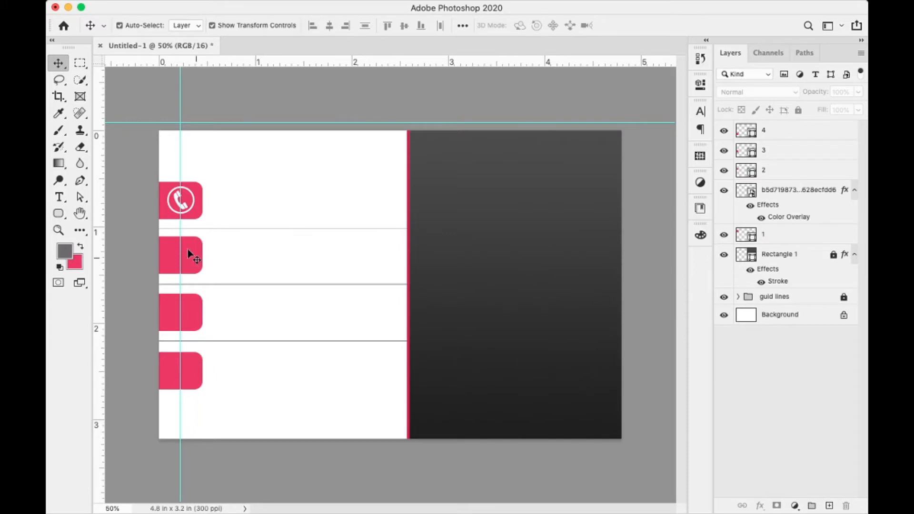
pyautogui.click(56, 215)
pyautogui.rightClick(57, 218)
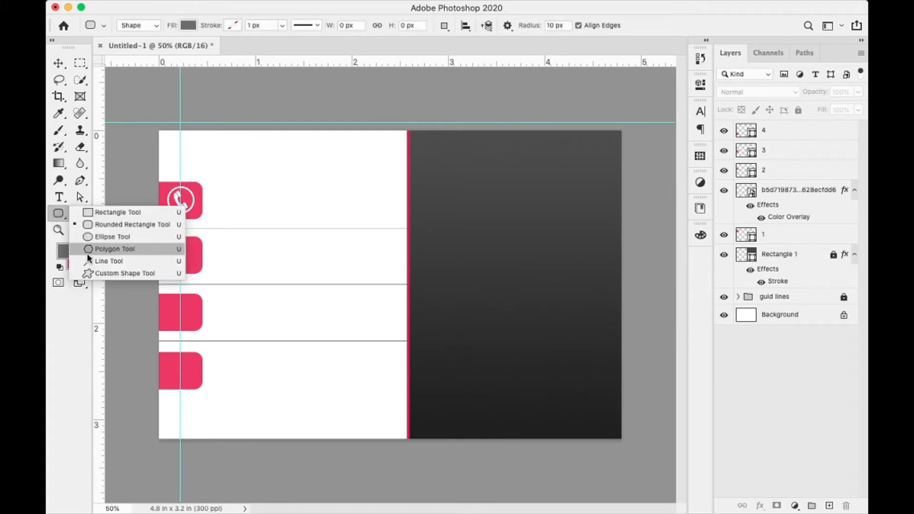
pyautogui.click(95, 271)
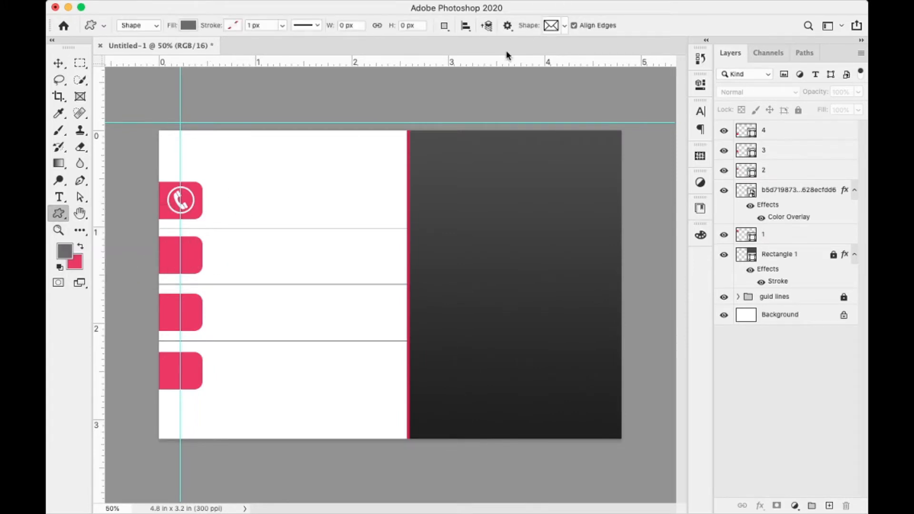
pyautogui.click(564, 26)
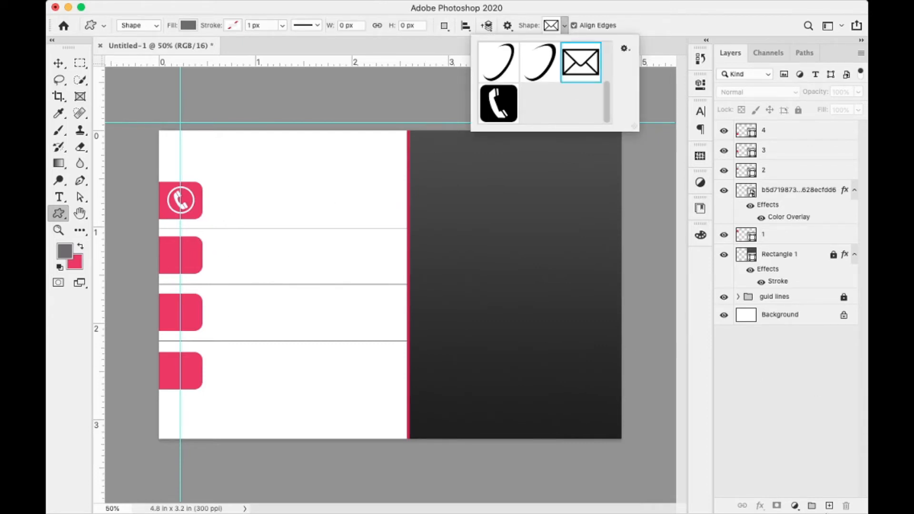
pyautogui.click(829, 506)
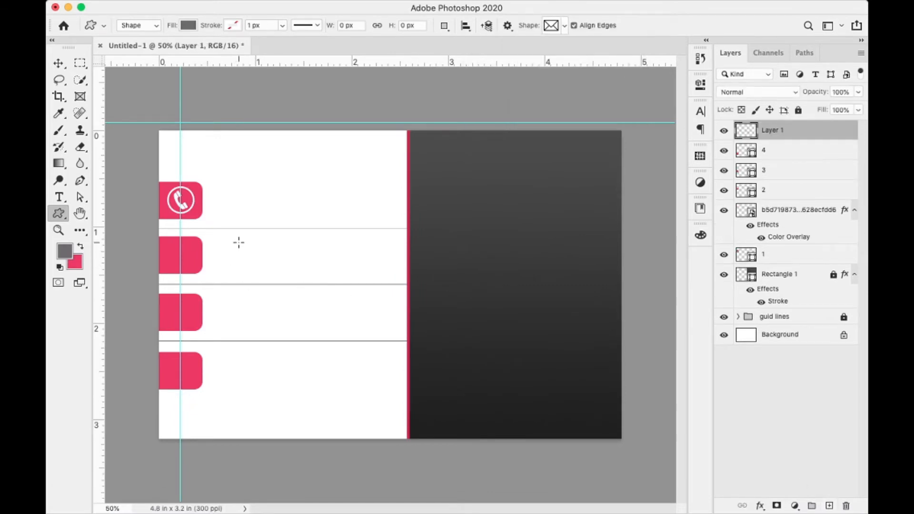
pyautogui.moveTo(238, 242); pyautogui.dragTo(194, 253)
pyautogui.press('v')
# - Nudge the envelope up and scale it to about 81 percent
pyautogui.click(266, 247)
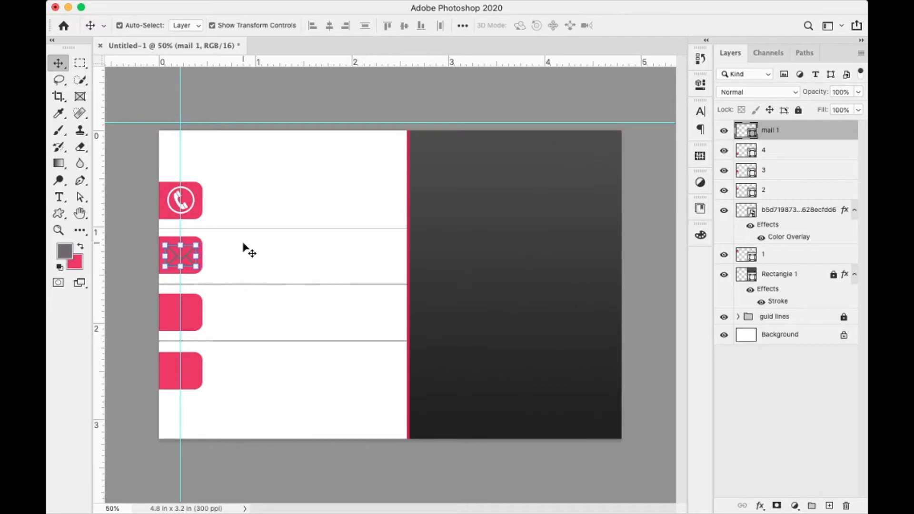
pyautogui.press('Up')
pyautogui.click(165, 243)
pyautogui.moveTo(165, 244); pyautogui.dragTo(168, 246)
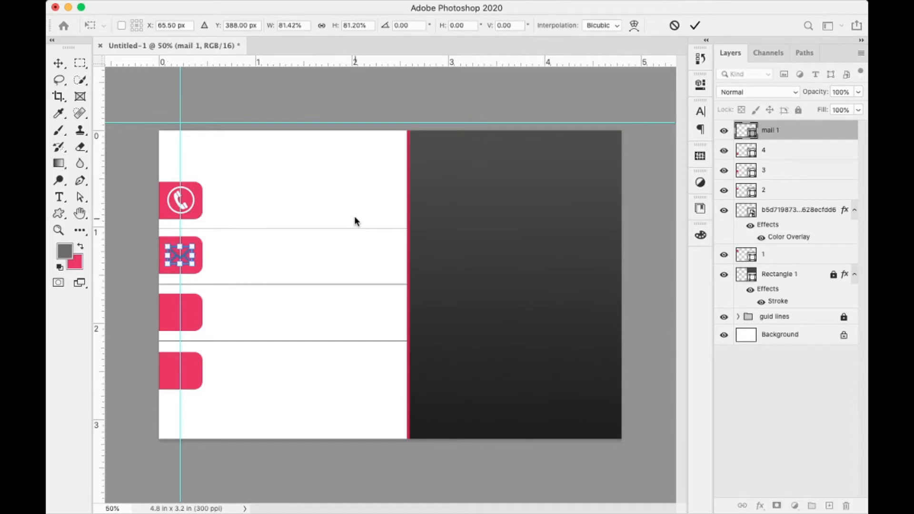
pyautogui.press('Return')
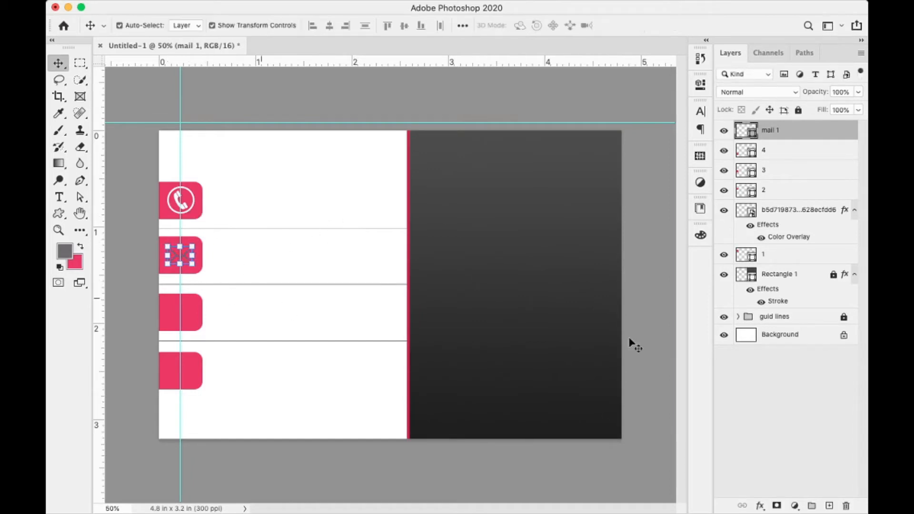
# - Fill the envelope white and move the mail 1 layer between layers 3 and 2
pyautogui.doubleClick(753, 137)
pyautogui.moveTo(577, 242); pyautogui.dragTo(455, 176)
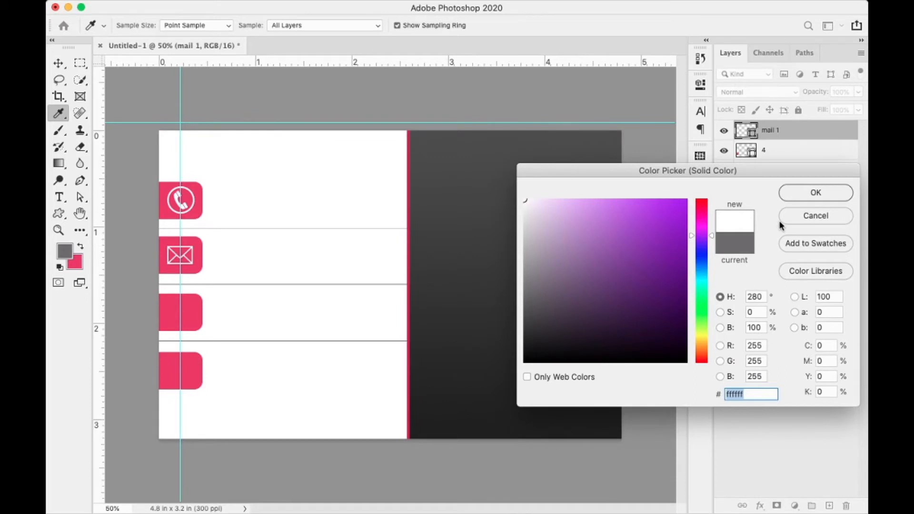
pyautogui.click(814, 193)
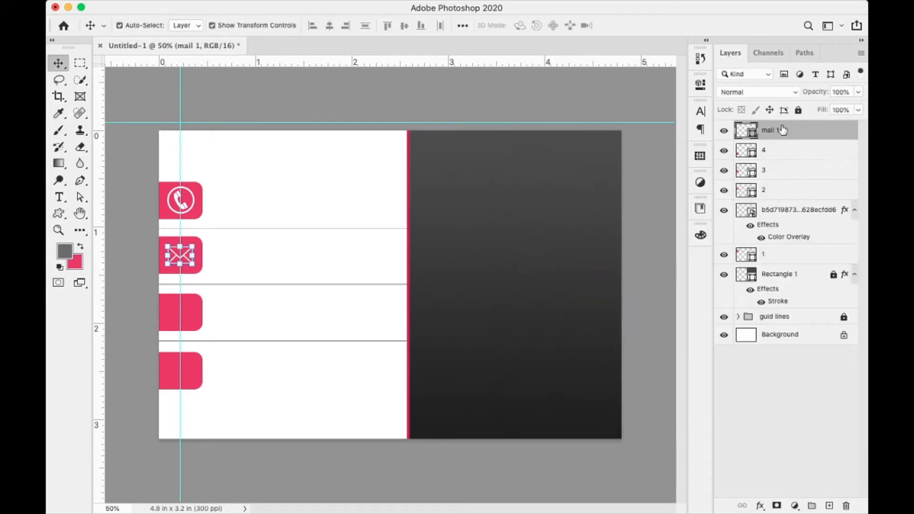
pyautogui.moveTo(794, 131); pyautogui.dragTo(773, 184)
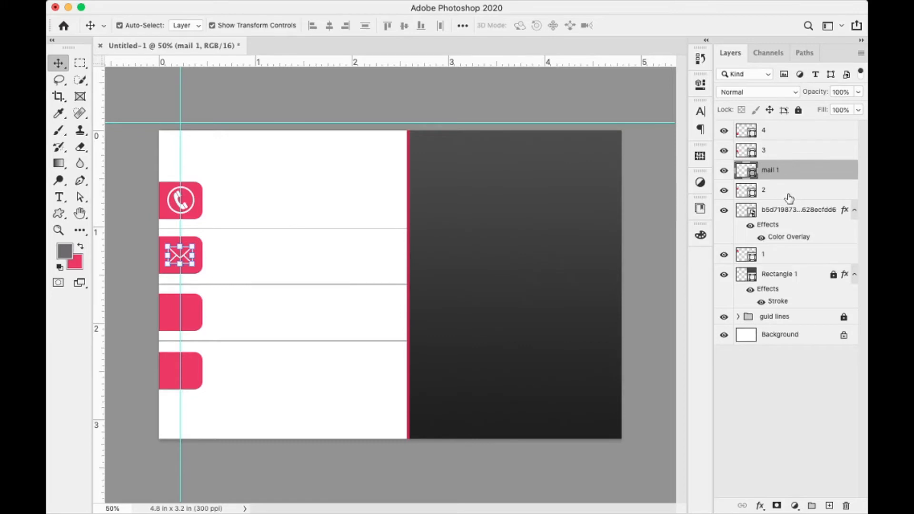
pyautogui.click(803, 152)
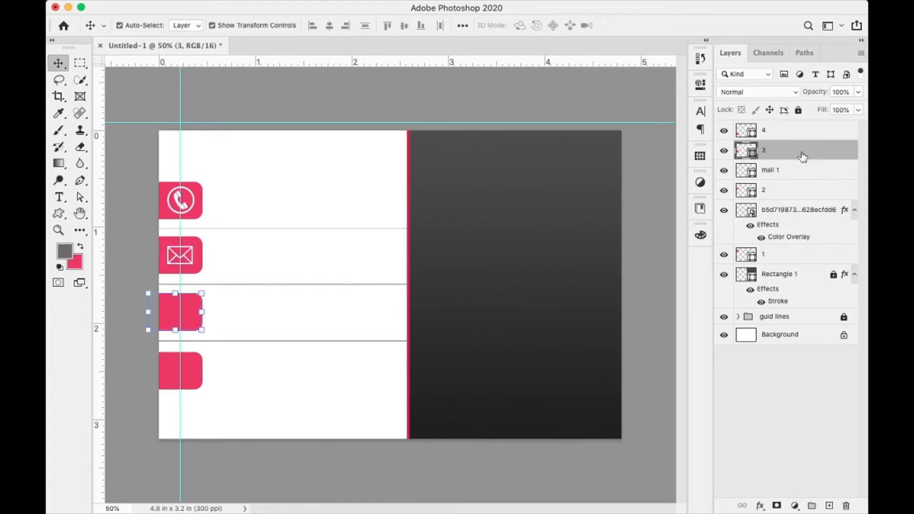
# - Add a new empty layer, try placing location 2.png, then cancel that red pin
pyautogui.click(829, 505)
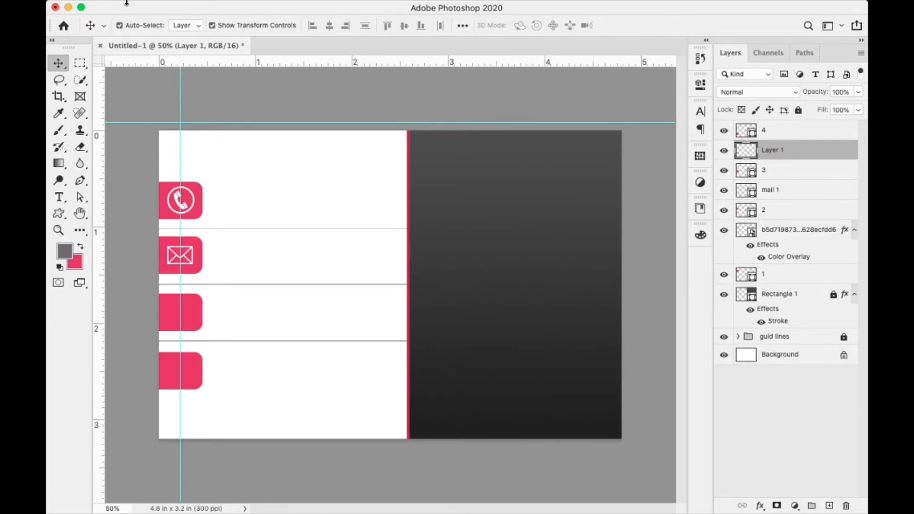
pyautogui.click(147, 7)
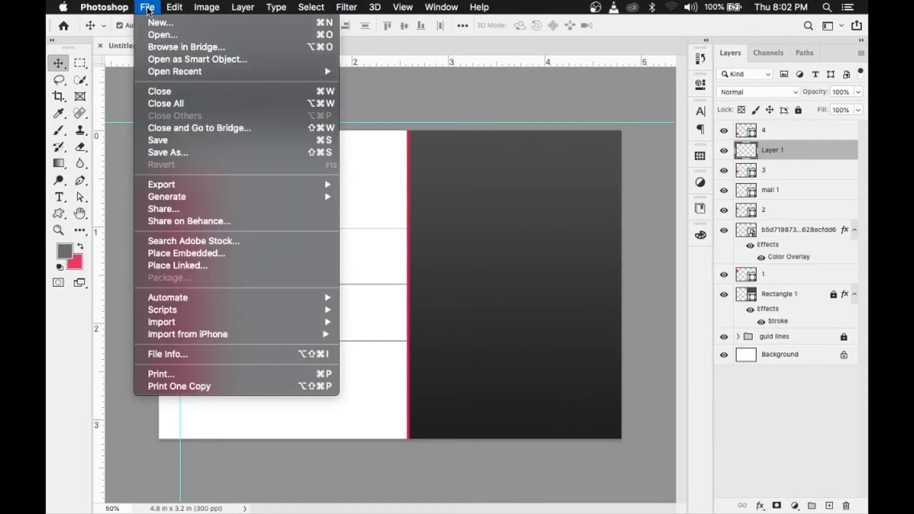
pyautogui.click(171, 254)
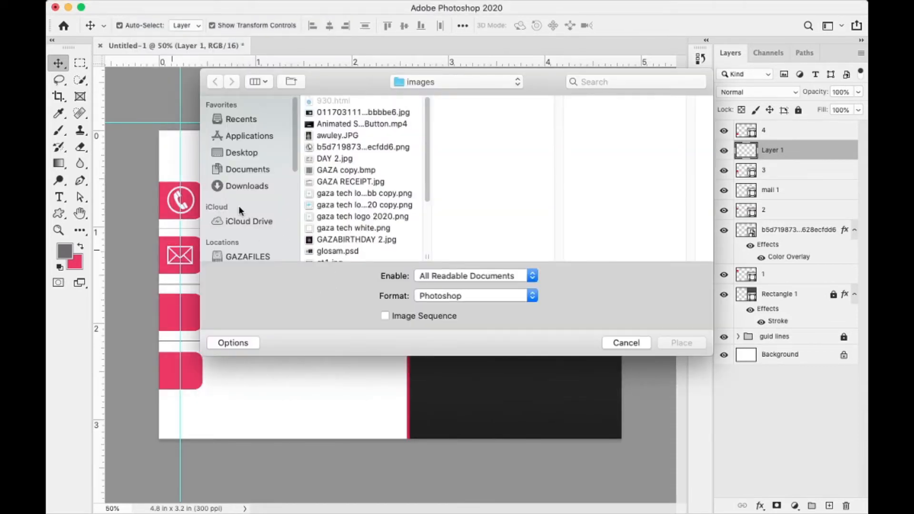
pyautogui.click(354, 194)
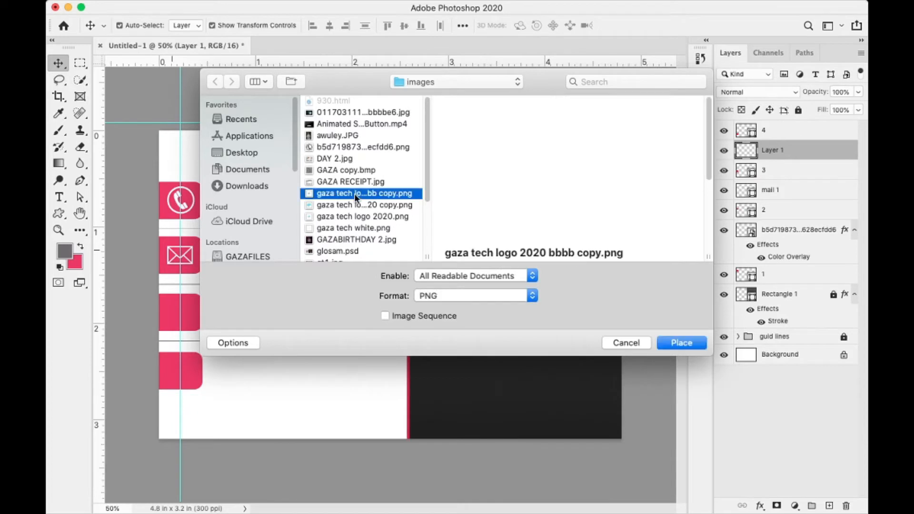
pyautogui.press('l')
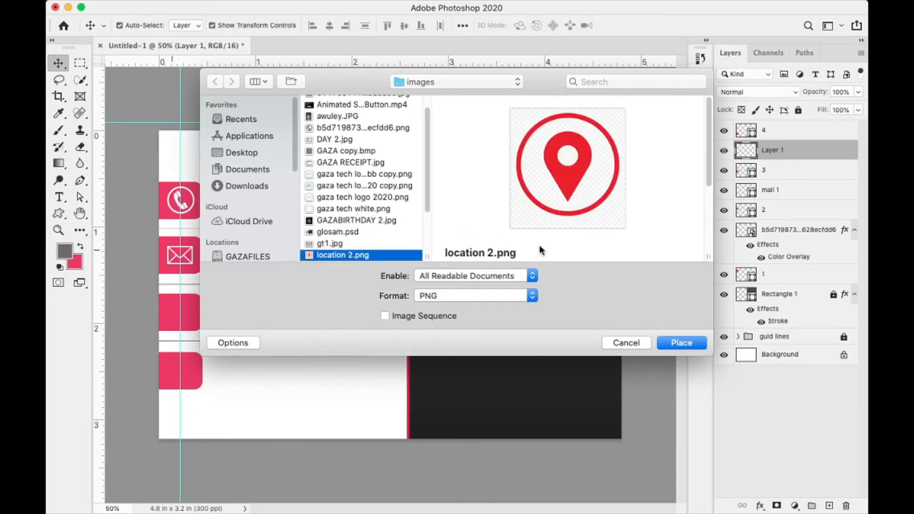
pyautogui.click(666, 342)
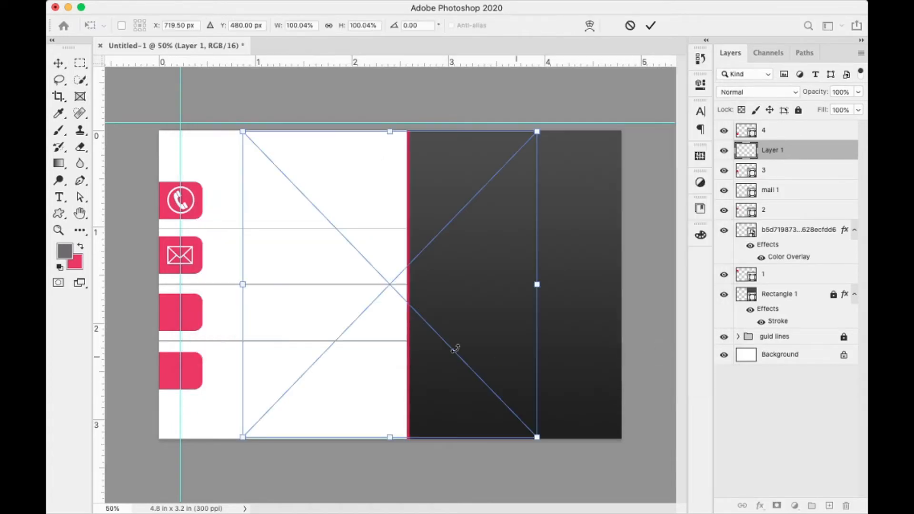
pyautogui.click(629, 27)
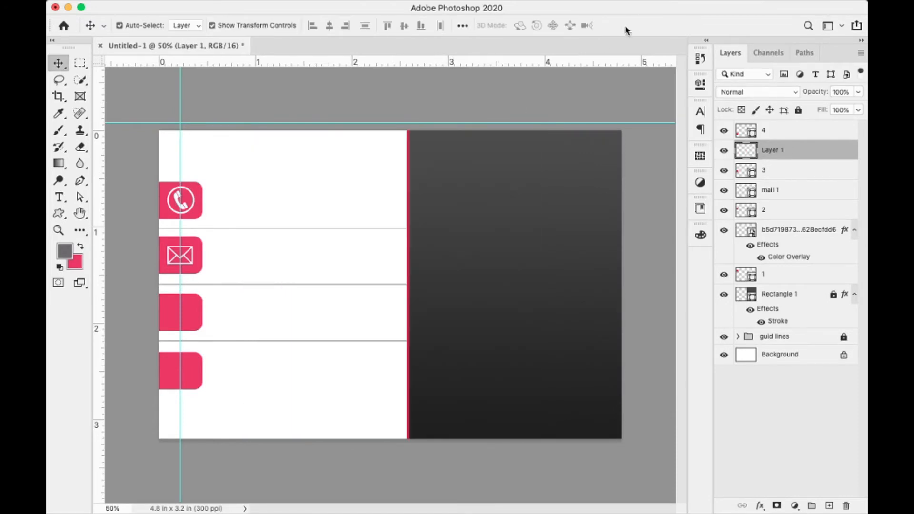
# - Place the black location.png pin and shrink it to fit the third pink tab
pyautogui.click(147, 7)
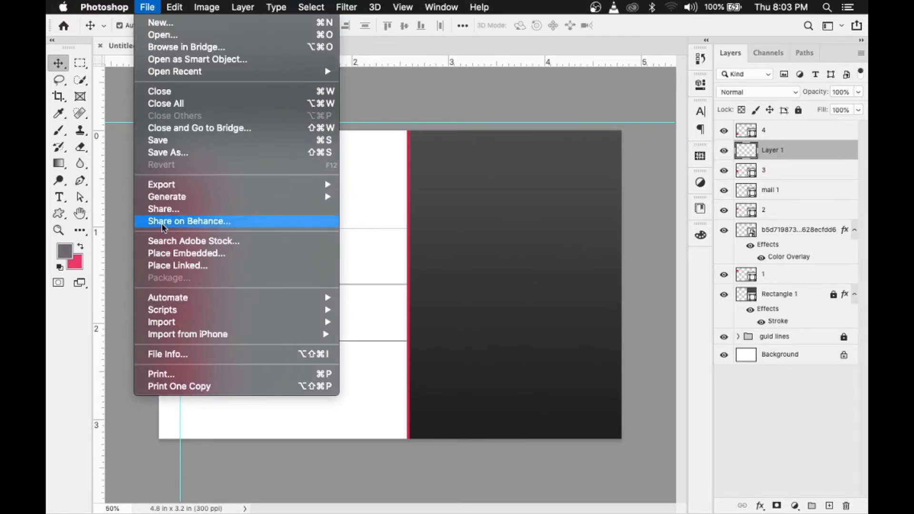
pyautogui.click(221, 253)
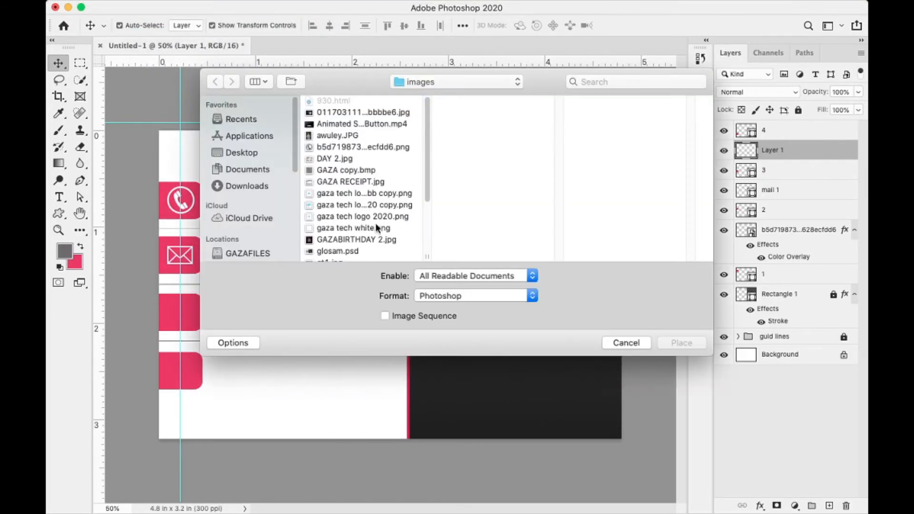
pyautogui.click(339, 228)
pyautogui.press('Down')
pyautogui.press('Down')
pyautogui.press('Down')
pyautogui.press('Down')
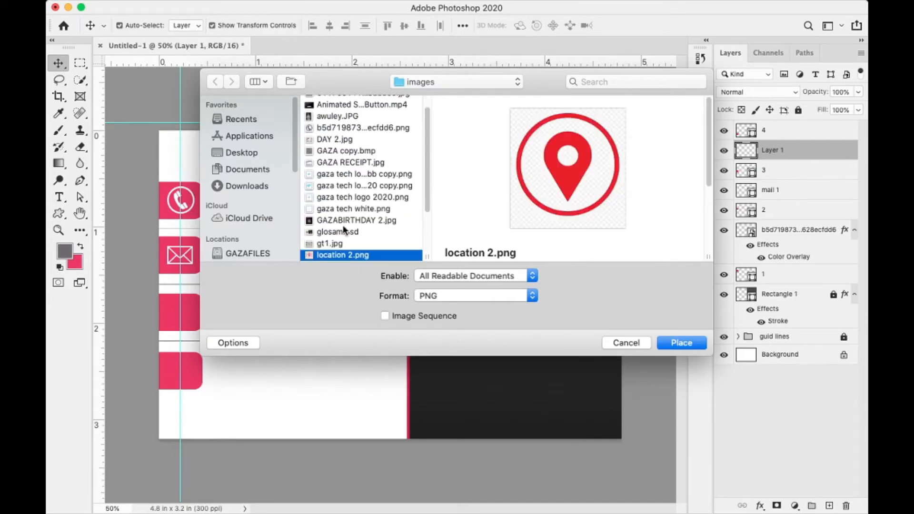
pyautogui.press('Down')
pyautogui.press('Down')
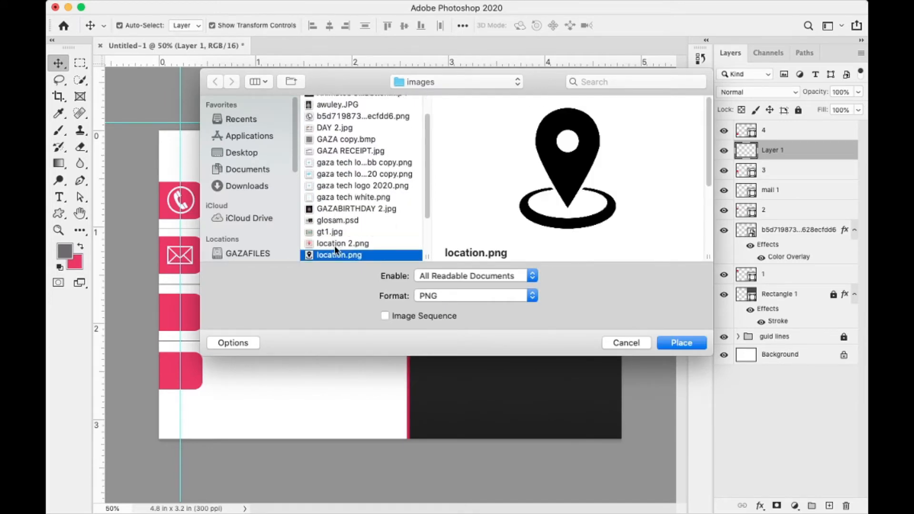
pyautogui.press('Up')
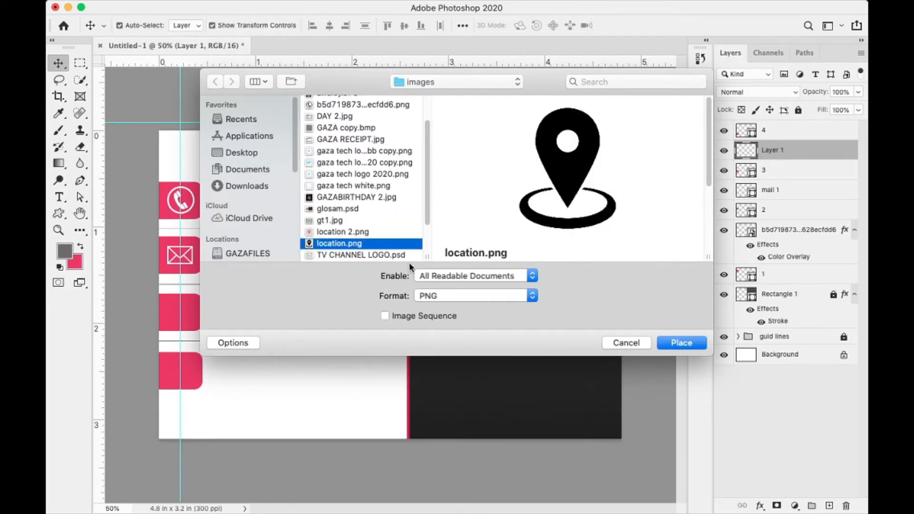
pyautogui.click(678, 342)
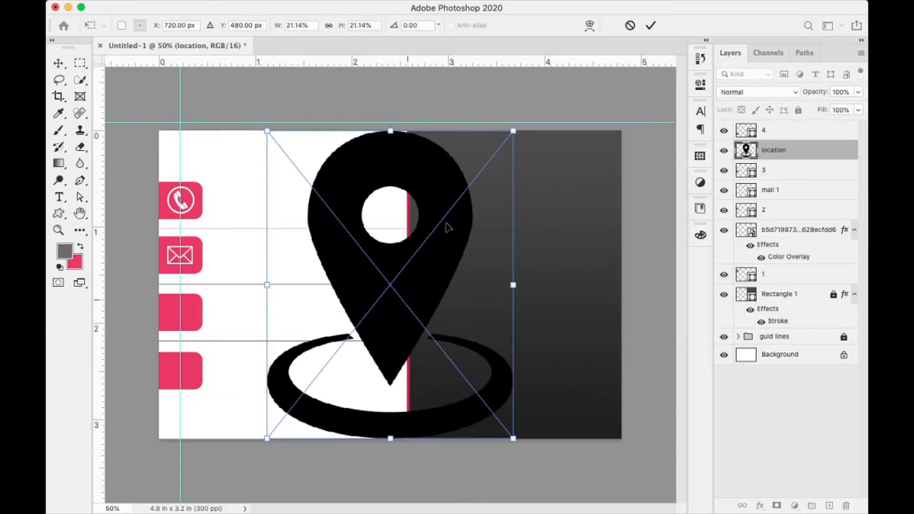
pyautogui.moveTo(513, 131); pyautogui.dragTo(189, 318)
pyautogui.moveTo(154, 343); pyautogui.dragTo(160, 332)
pyautogui.press('Return')
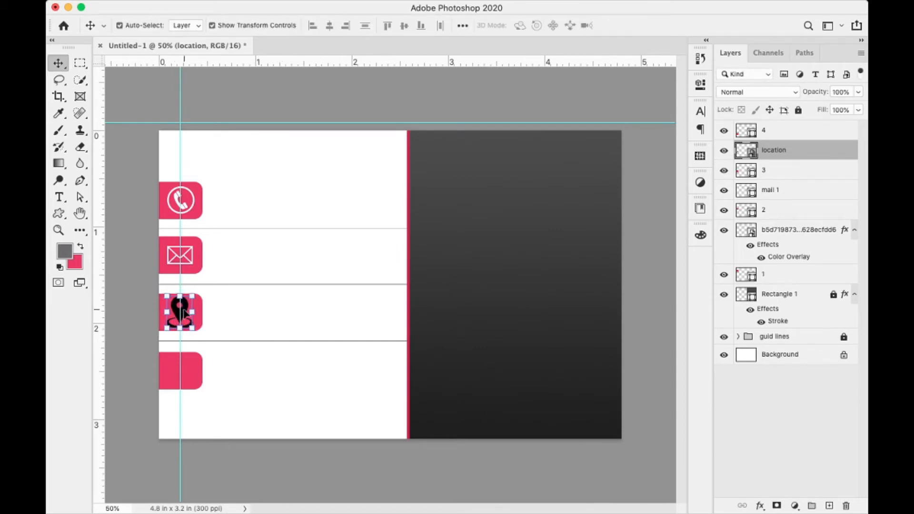
pyautogui.moveTo(193, 296); pyautogui.dragTo(191, 300)
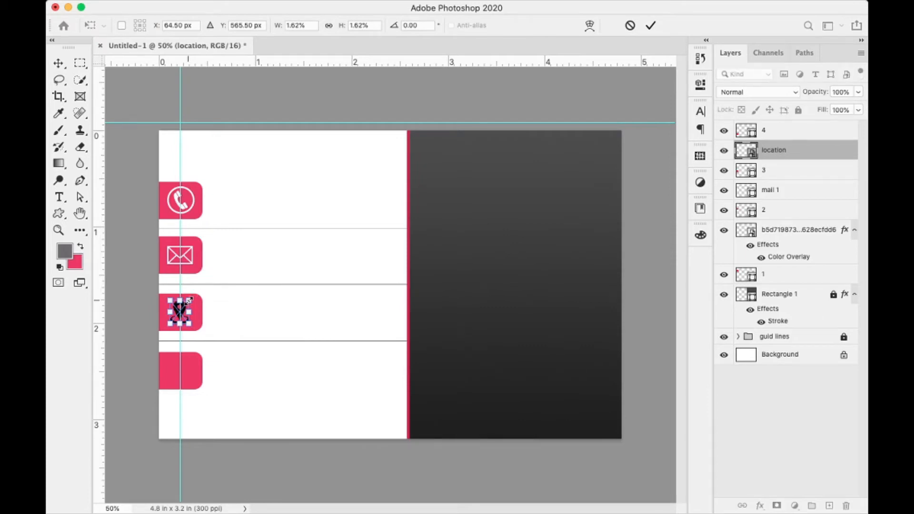
pyautogui.press('Return')
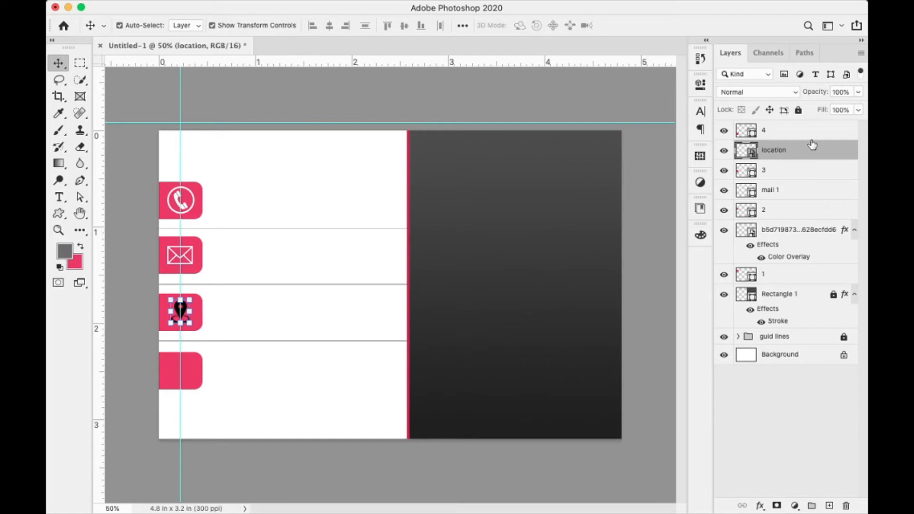
# - Give the location layer a white Color Overlay layer style
pyautogui.doubleClick(835, 151)
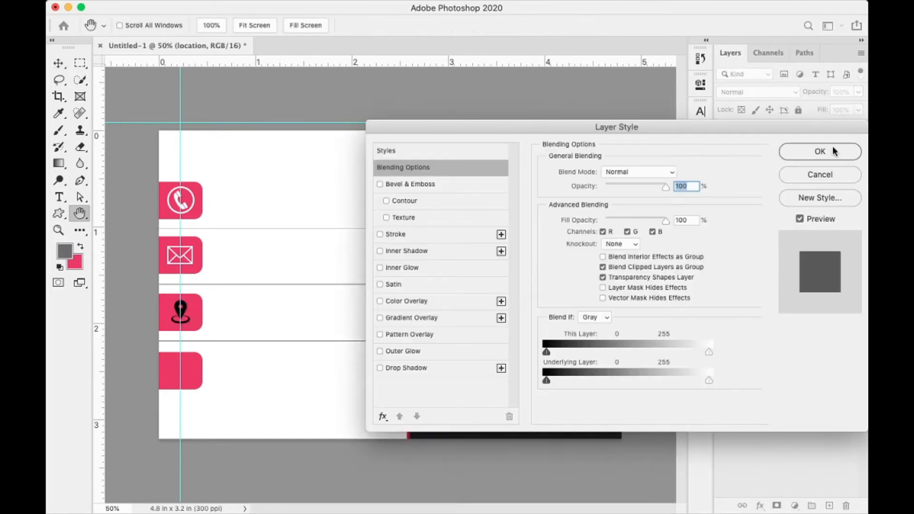
pyautogui.click(380, 301)
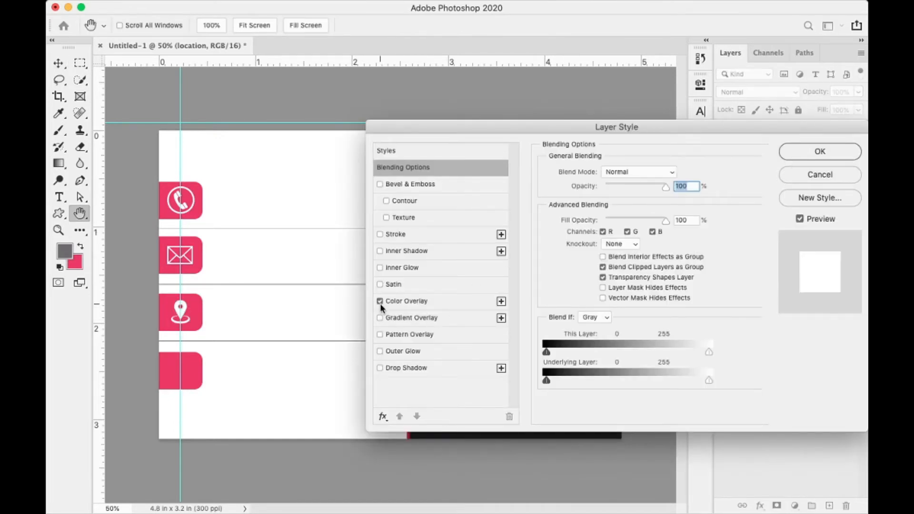
pyautogui.click(442, 304)
pyautogui.click(837, 151)
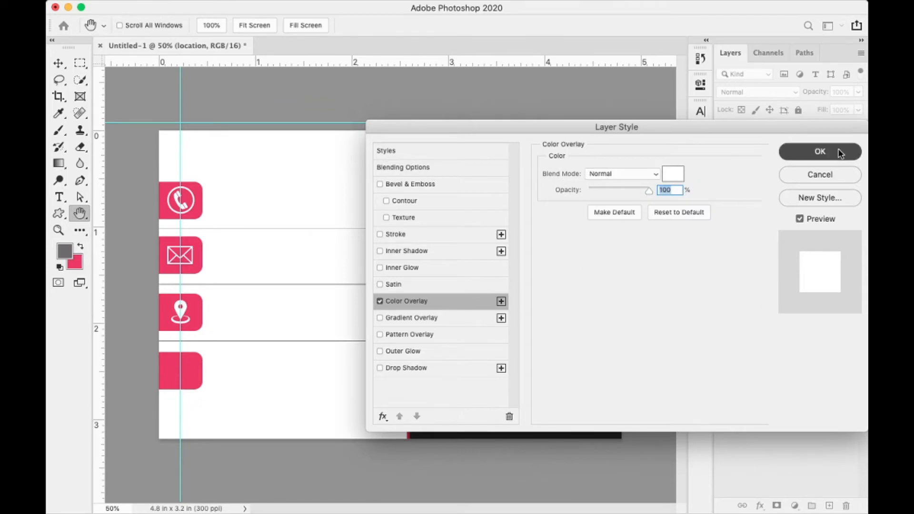
pyautogui.click(197, 379)
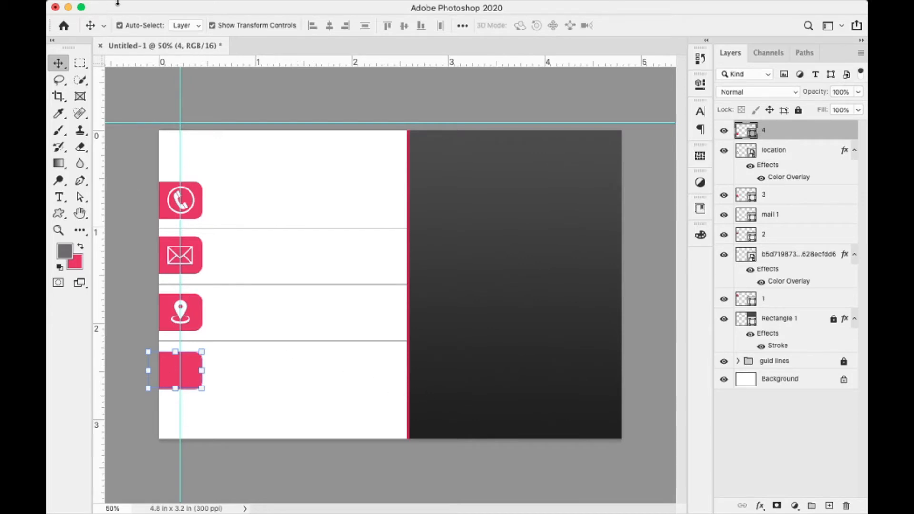
# - Browse the images folder and place web sit .png as an embedded image
pyautogui.click(145, 6)
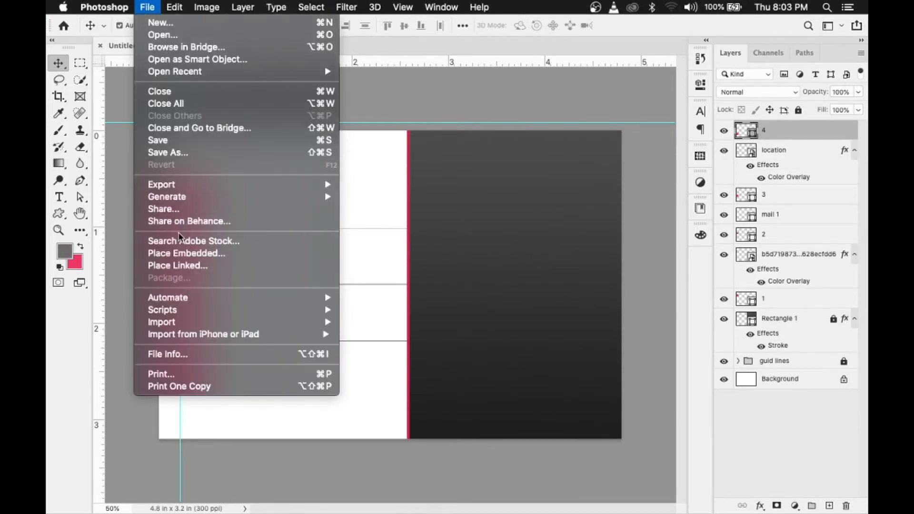
pyautogui.click(186, 253)
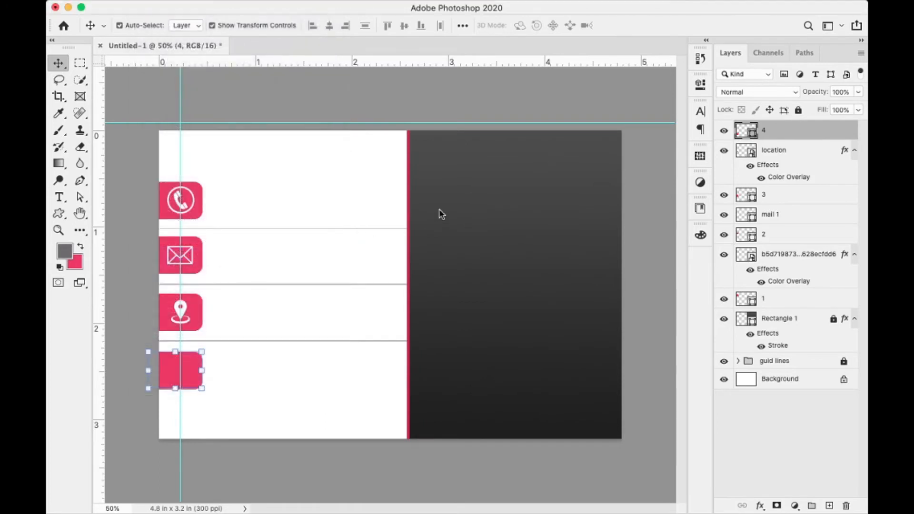
pyautogui.click(347, 227)
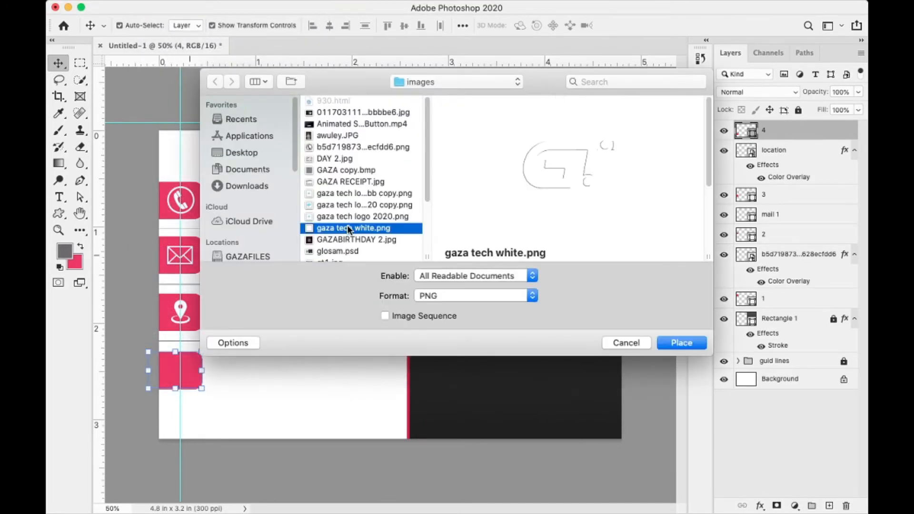
pyautogui.press('Down')
pyautogui.press('Down')
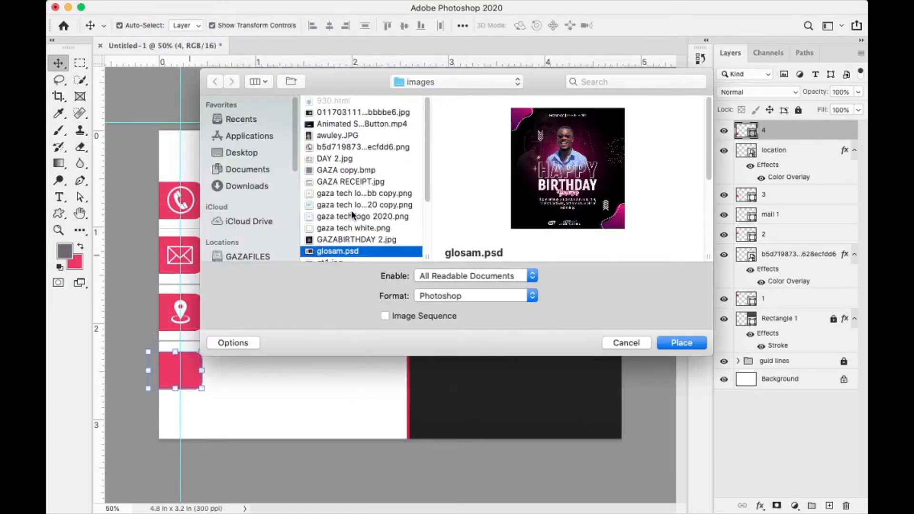
pyautogui.press('Down')
pyautogui.click(334, 161)
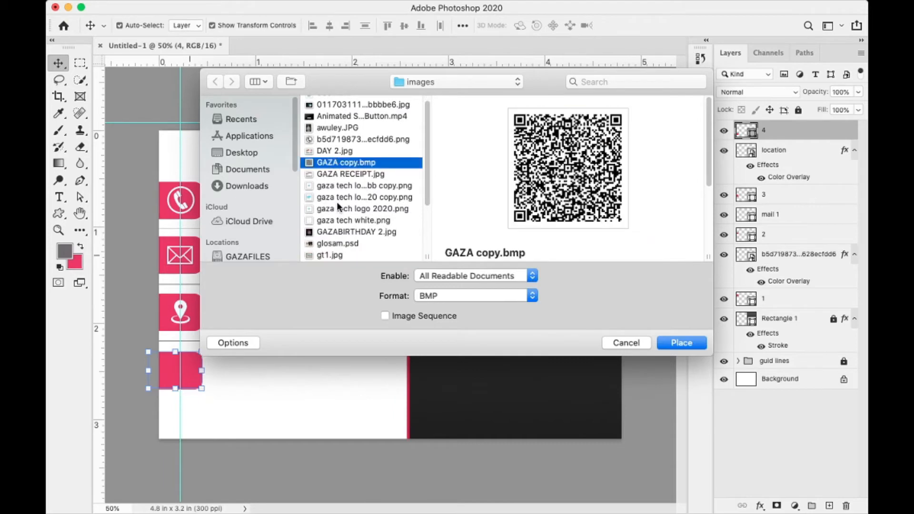
pyautogui.press('Down')
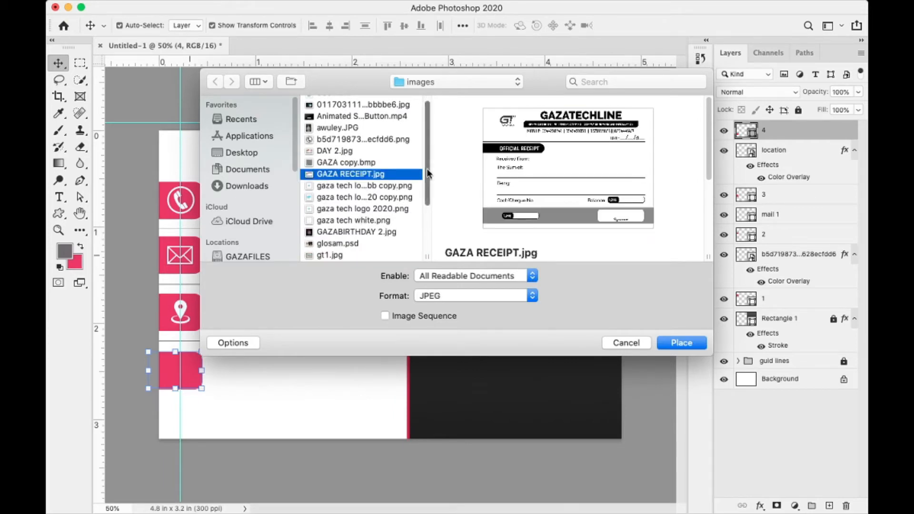
pyautogui.scroll(-5, 427, 219)
pyautogui.click(407, 256)
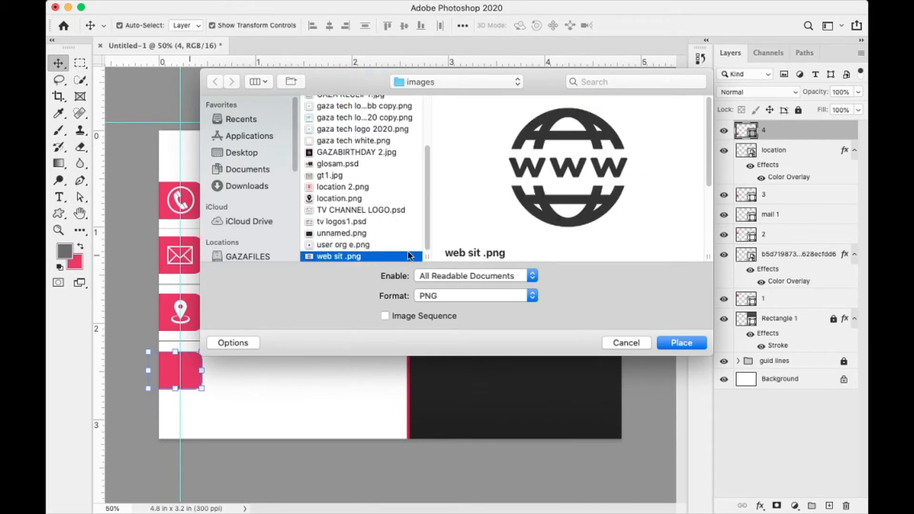
pyautogui.click(669, 347)
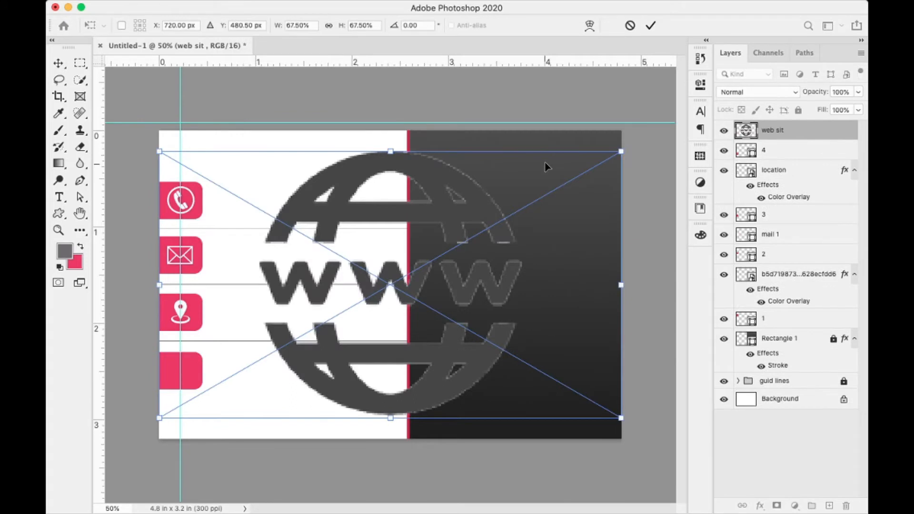
# - Shrink the globe to about 12% and position it on the fourth pink tab
pyautogui.moveTo(621, 153); pyautogui.dragTo(434, 273)
pyautogui.moveTo(402, 303); pyautogui.dragTo(193, 392)
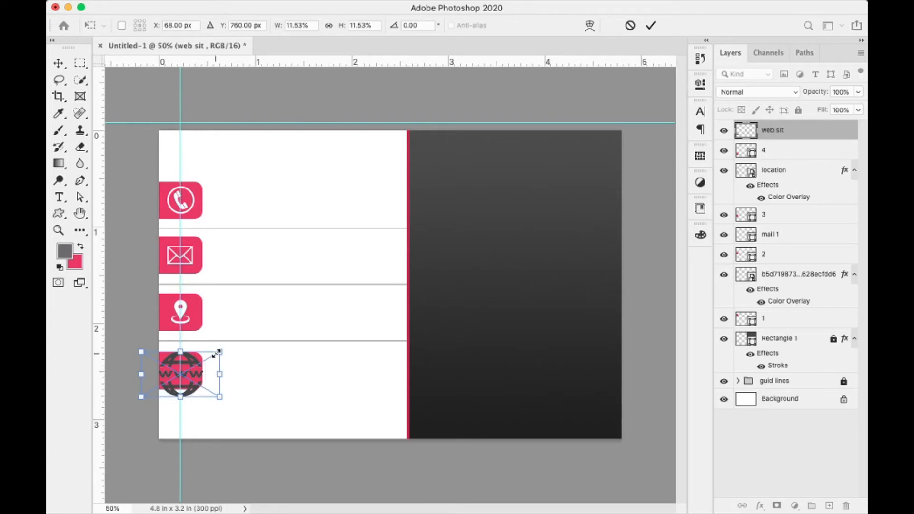
pyautogui.moveTo(219, 353); pyautogui.dragTo(194, 361)
pyautogui.press('Return')
pyautogui.press('Up')
pyautogui.press('Up')
pyautogui.press('Up')
pyautogui.press('Up')
pyautogui.press('Up')
pyautogui.press('Up')
pyautogui.press('Up')
pyautogui.press('Up')
pyautogui.press('Up')
pyautogui.press('Up')
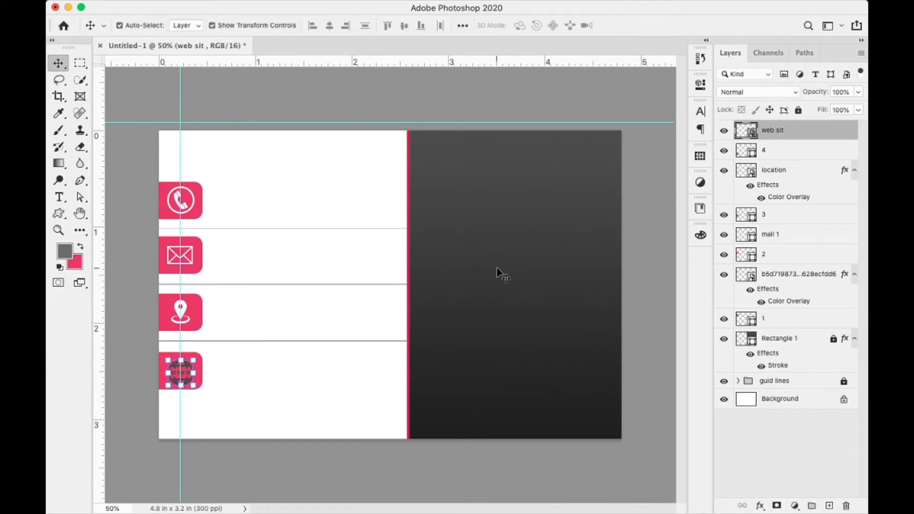
# - Turn the www globe white with a Color Overlay layer style
pyautogui.doubleClick(837, 137)
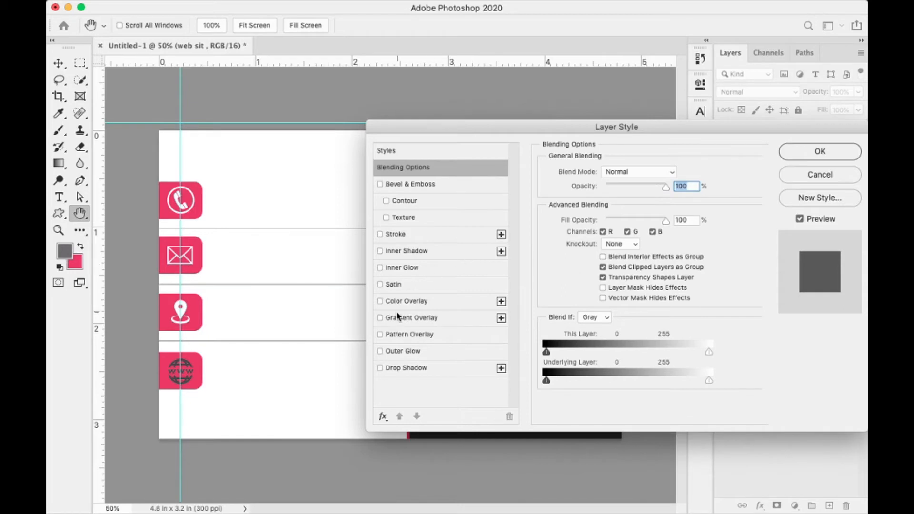
pyautogui.click(380, 301)
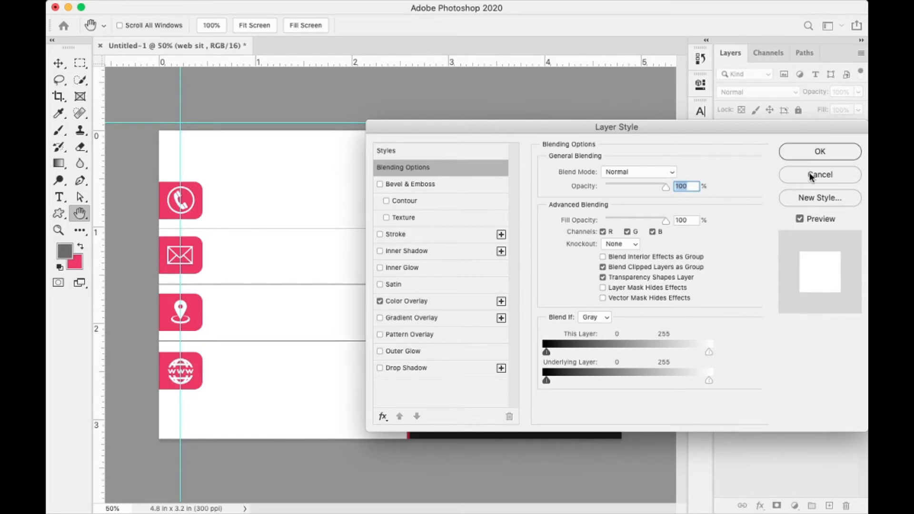
pyautogui.click(812, 157)
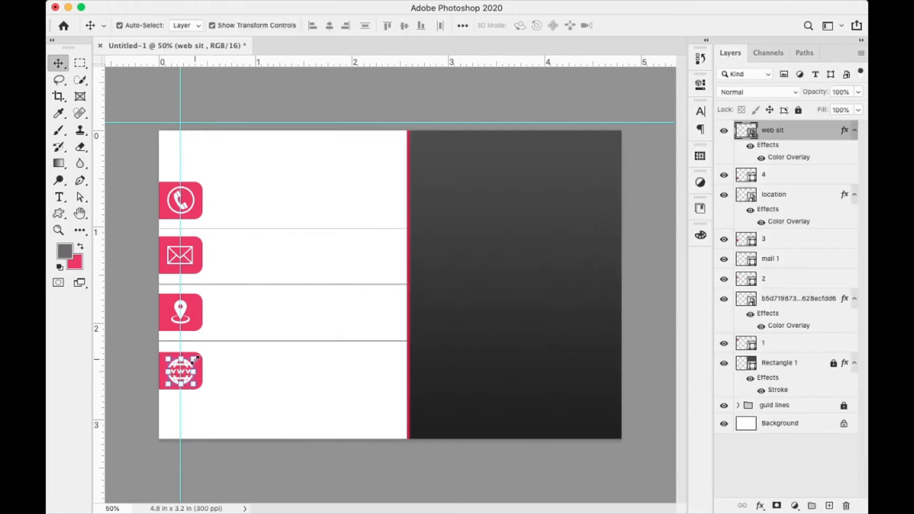
# - Shrink the www globe slightly and apply the transform
pyautogui.click(195, 359)
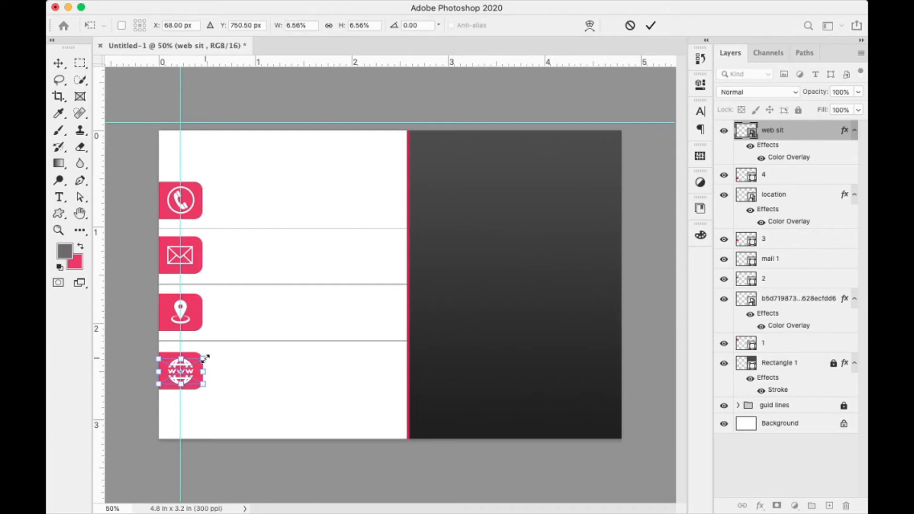
pyautogui.moveTo(205, 358); pyautogui.dragTo(200, 360)
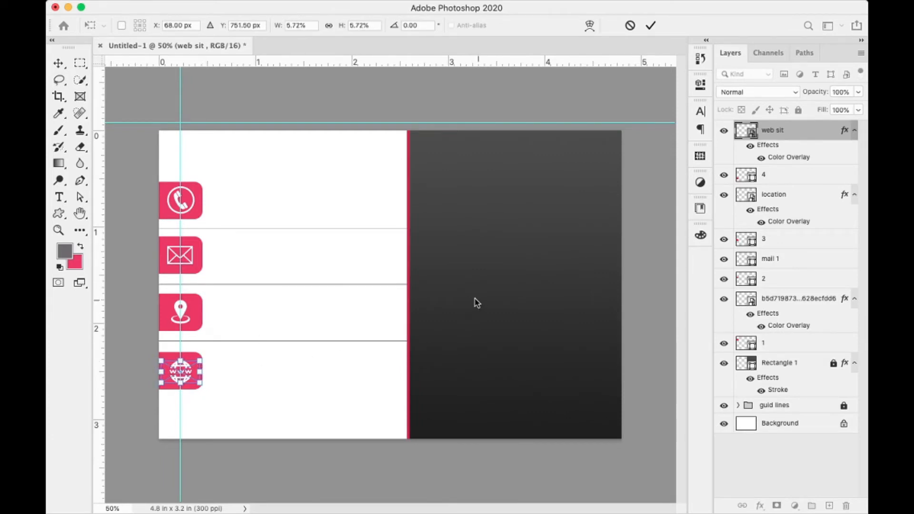
pyautogui.press('Return')
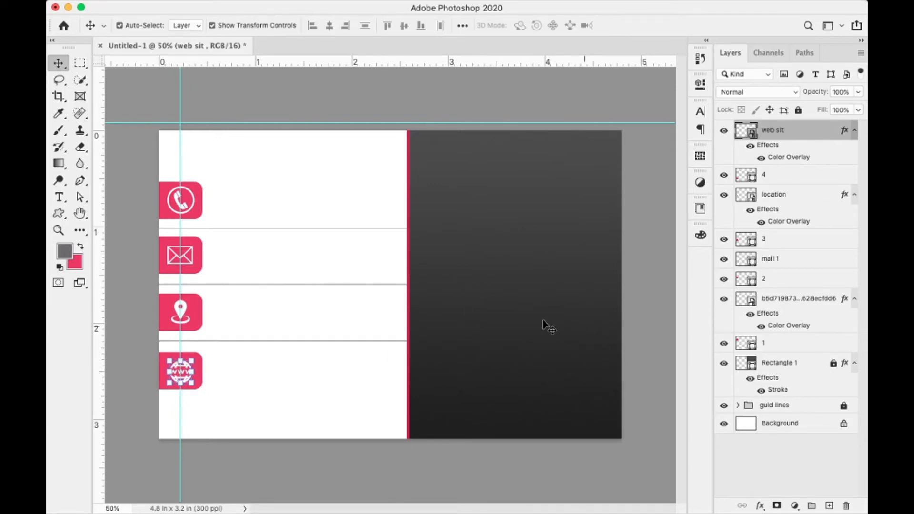
# - Group the top tab and phone icon layers as 'call logo' and drag a horizontal guide through them
pyautogui.click(785, 344)
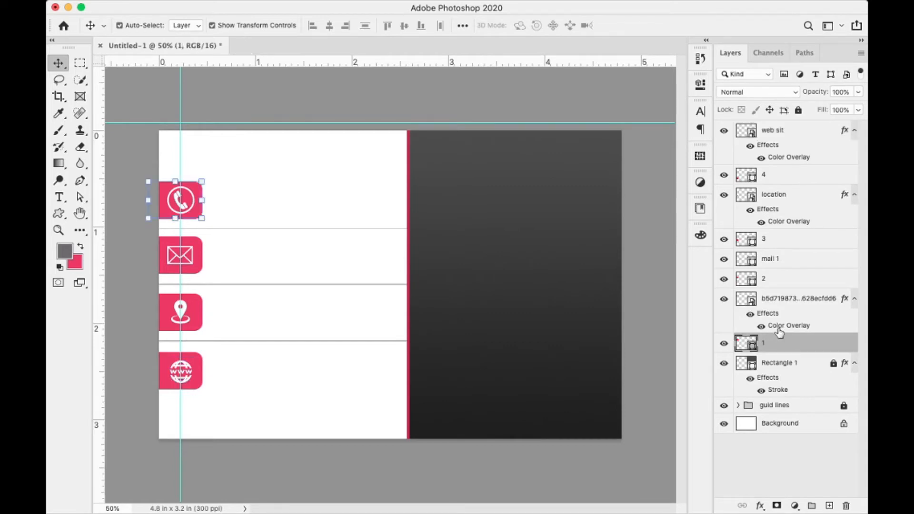
pyautogui.keyDown('shift'); pyautogui.click(790, 302); pyautogui.keyUp('shift')
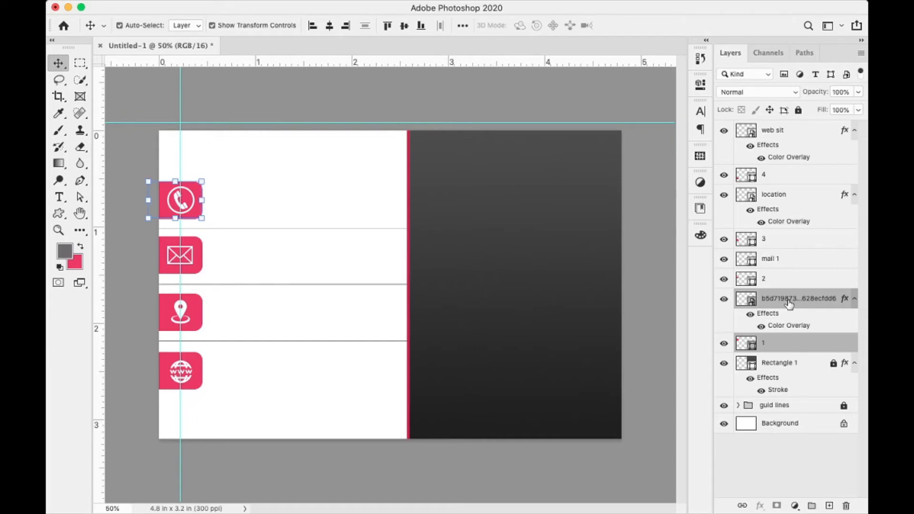
pyautogui.press('super+g')
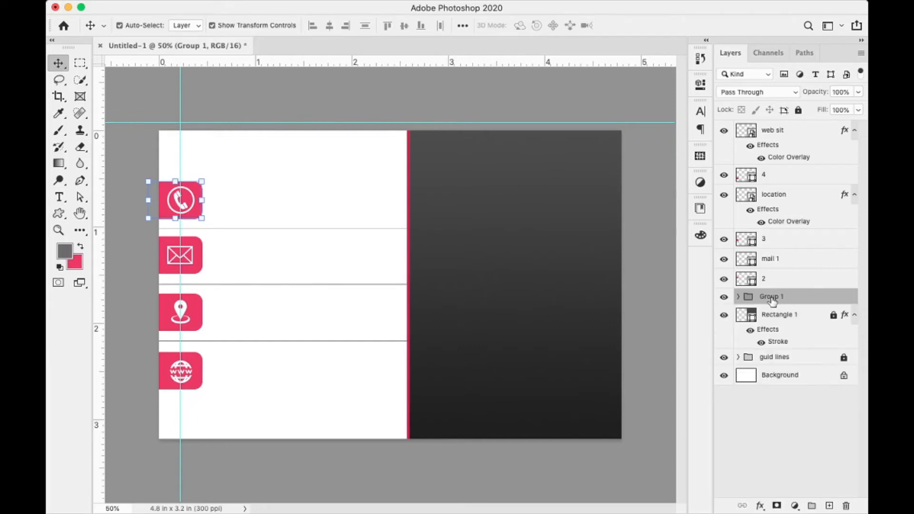
pyautogui.doubleClick(770, 297)
pyautogui.write('go')
pyautogui.press('Return')
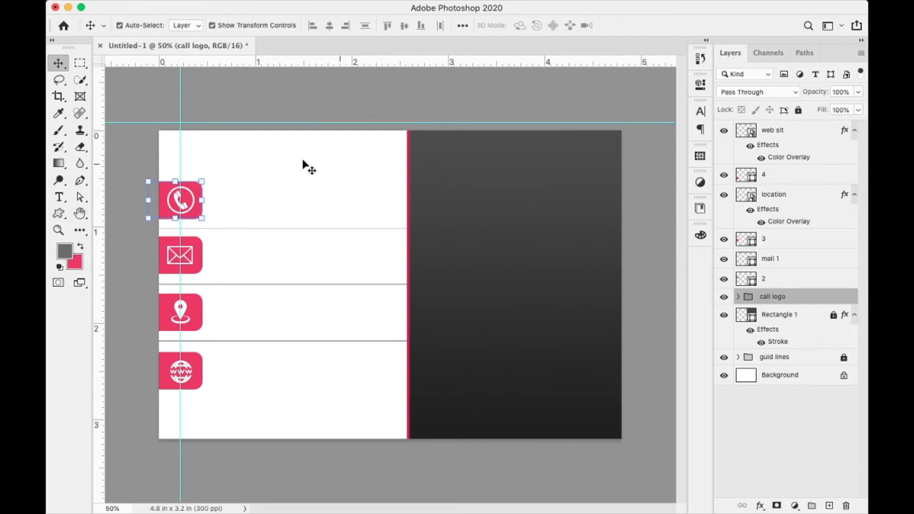
pyautogui.moveTo(295, 123); pyautogui.dragTo(265, 200)
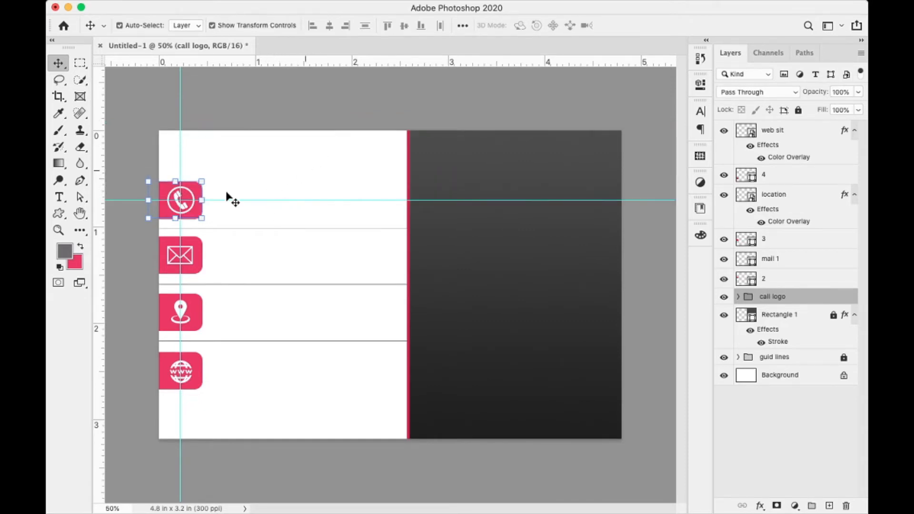
# - Type the phone number as a text line beside the phone icon
pyautogui.click(61, 198)
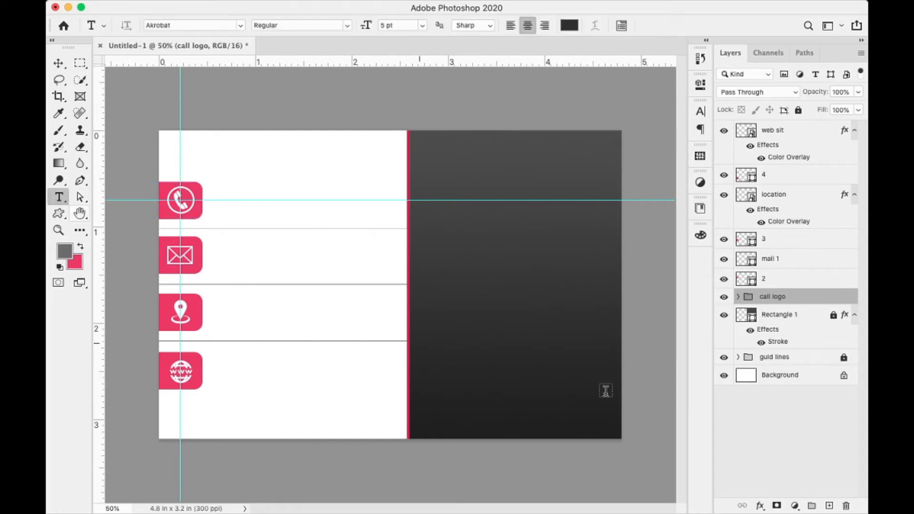
pyautogui.click(829, 507)
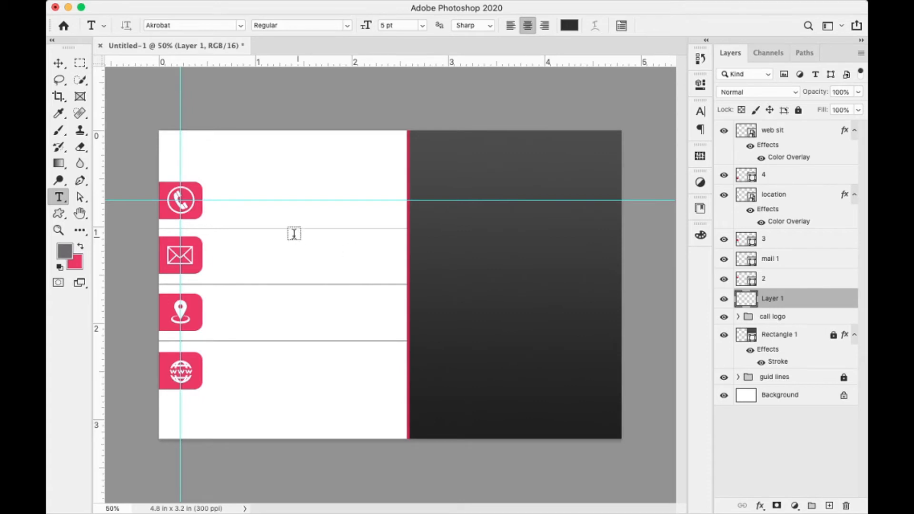
pyautogui.click(231, 190)
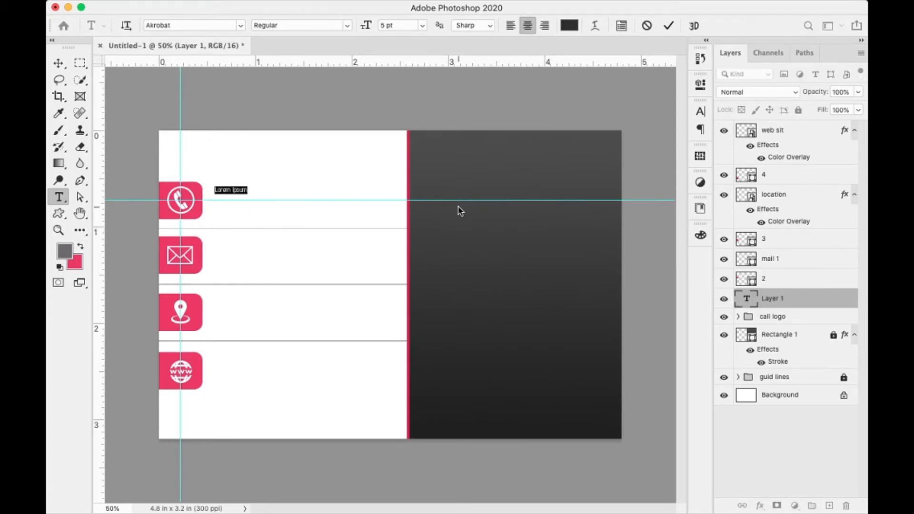
pyautogui.click(668, 26)
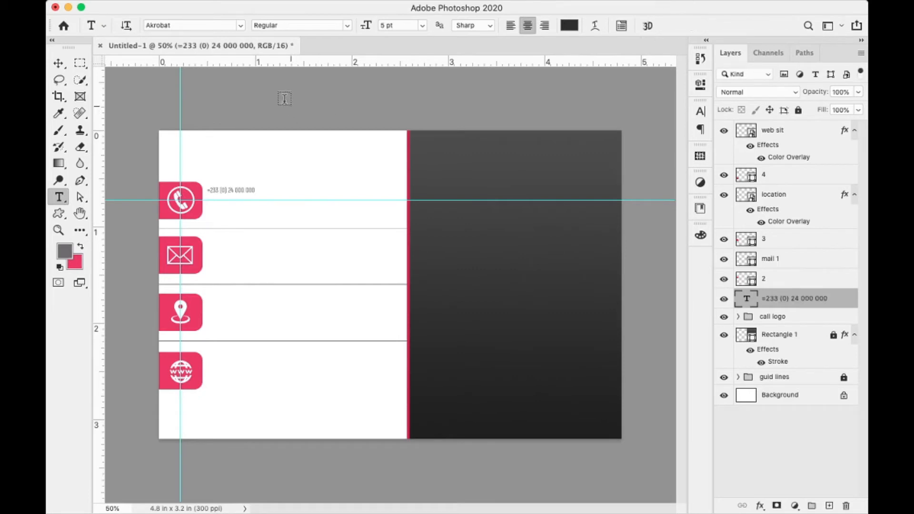
# - Set the phone number to Akrobat Bold 10 pt and move it right
pyautogui.click(699, 112)
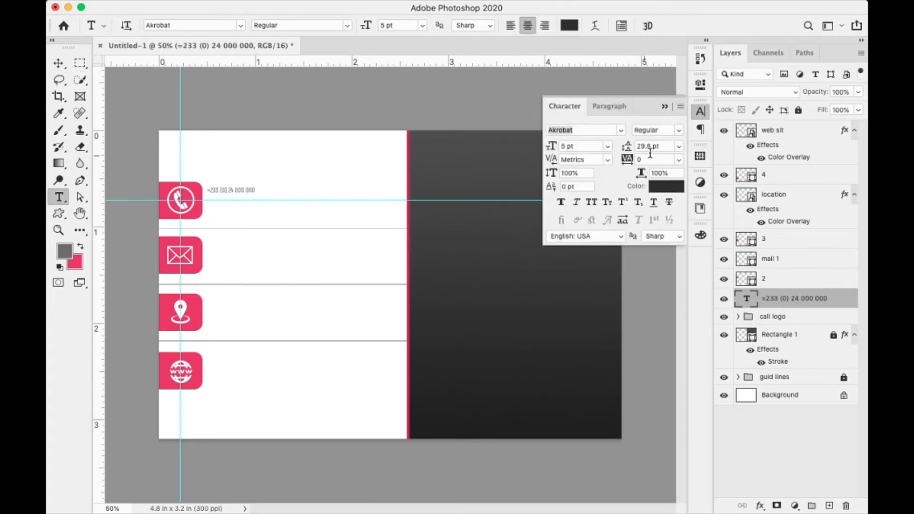
pyautogui.click(608, 146)
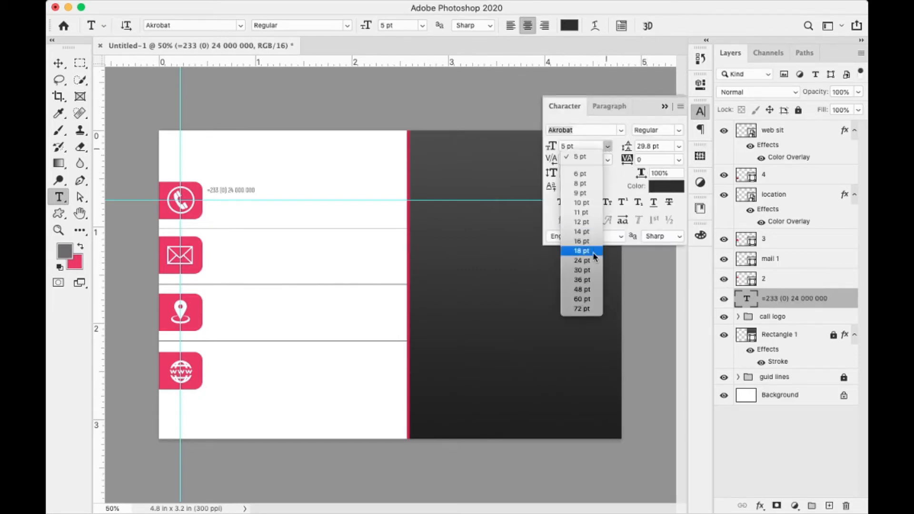
pyautogui.click(585, 203)
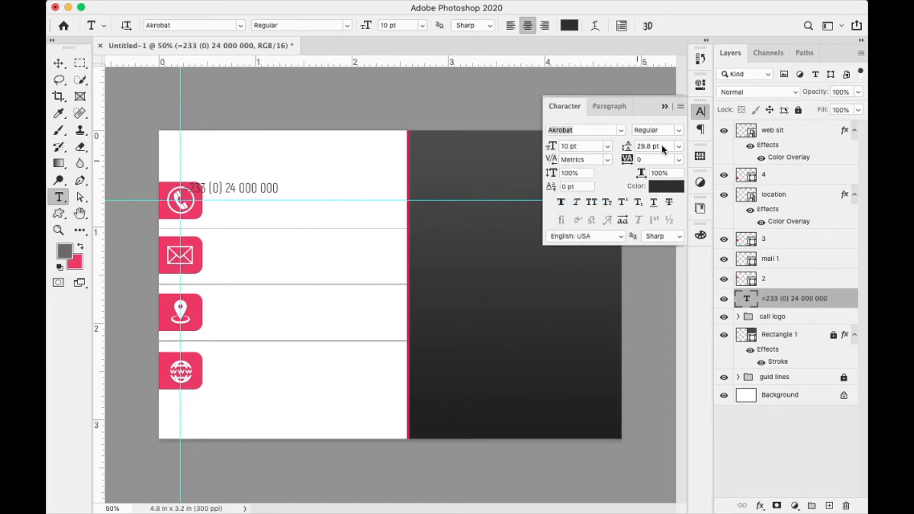
pyautogui.click(678, 130)
pyautogui.click(676, 173)
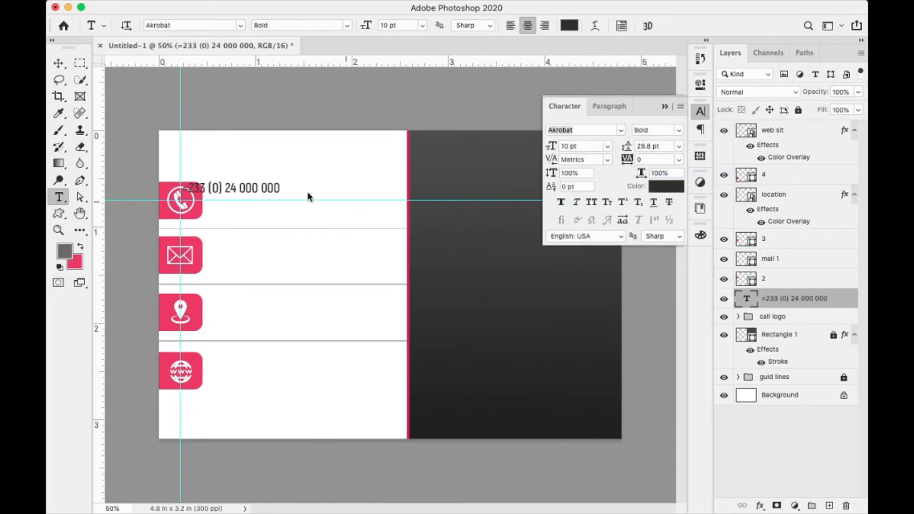
pyautogui.click(63, 63)
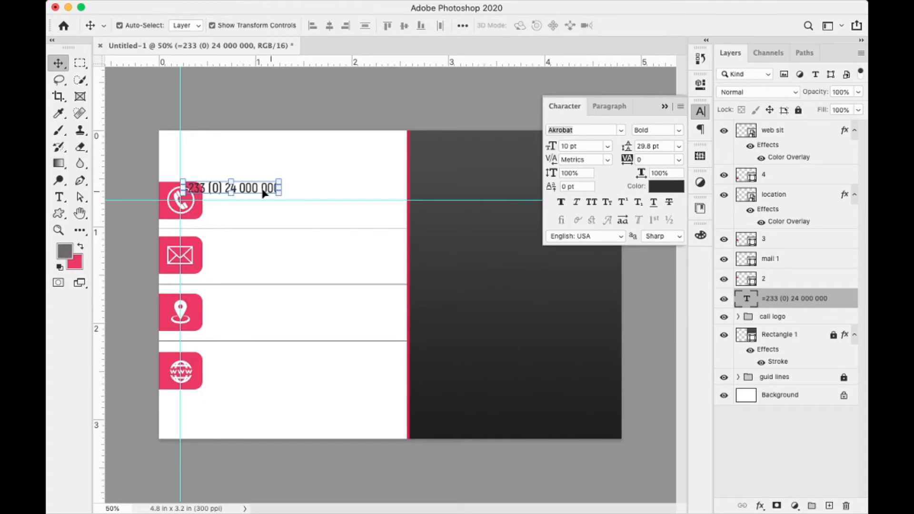
pyautogui.moveTo(269, 195); pyautogui.dragTo(308, 196)
# - Fix the number's leading character to '+' and fine-tune its position beside the icon
pyautogui.doubleClick(747, 298)
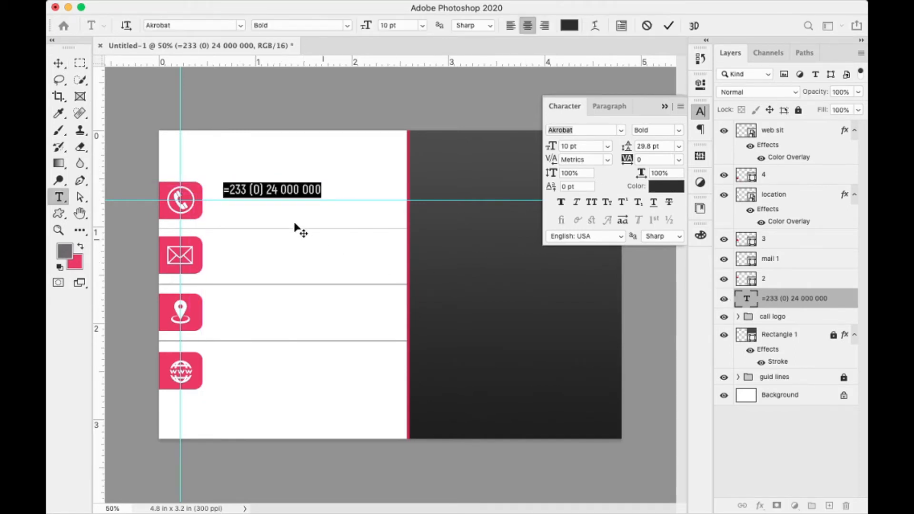
pyautogui.moveTo(229, 189); pyautogui.dragTo(216, 188)
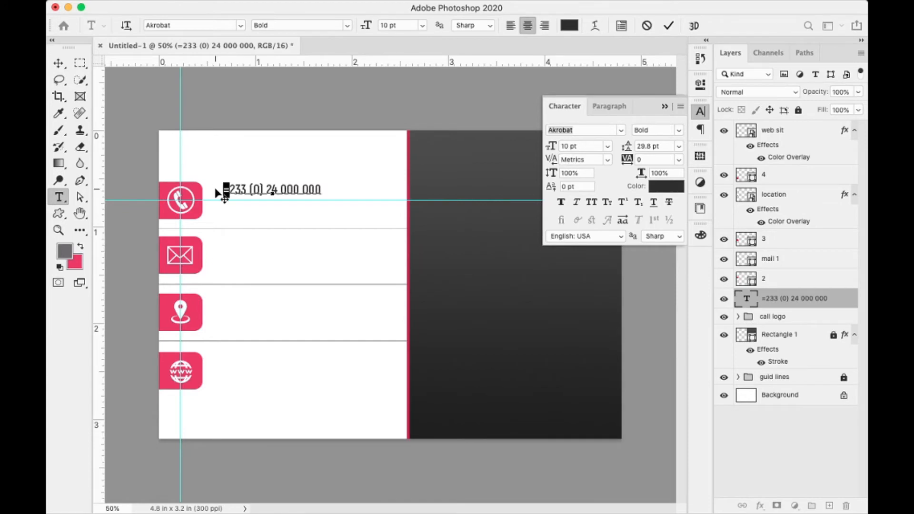
pyautogui.write('+')
pyautogui.click(669, 27)
pyautogui.press('v')
pyautogui.moveTo(291, 196); pyautogui.dragTo(286, 197)
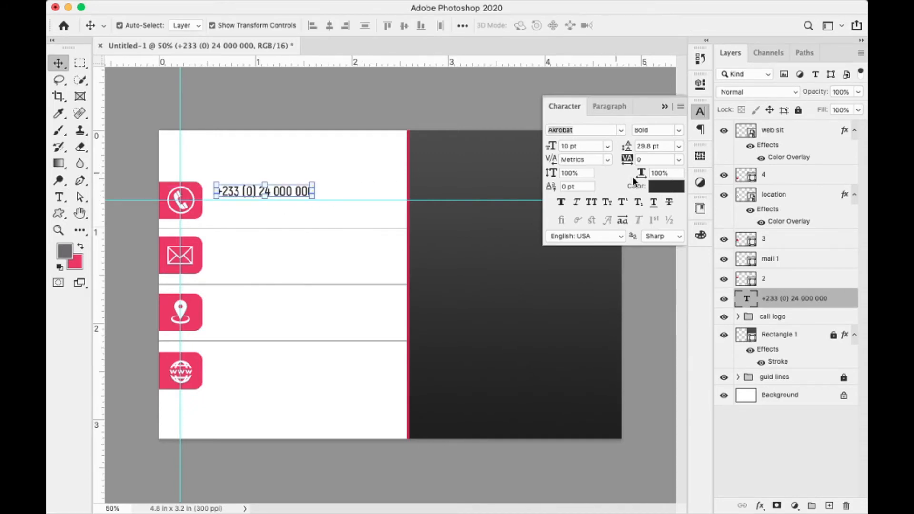
pyautogui.doubleClick(747, 300)
pyautogui.press('Right')
pyautogui.write('0')
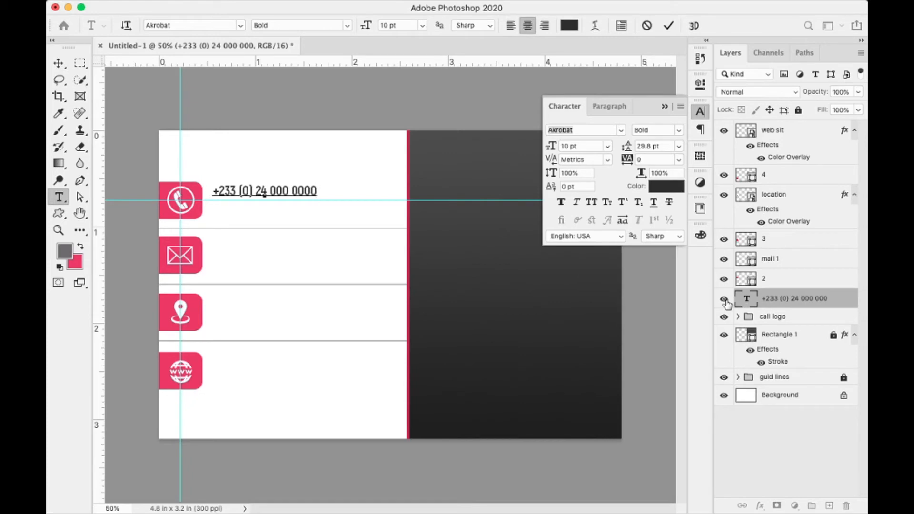
pyautogui.press('BackSpace')
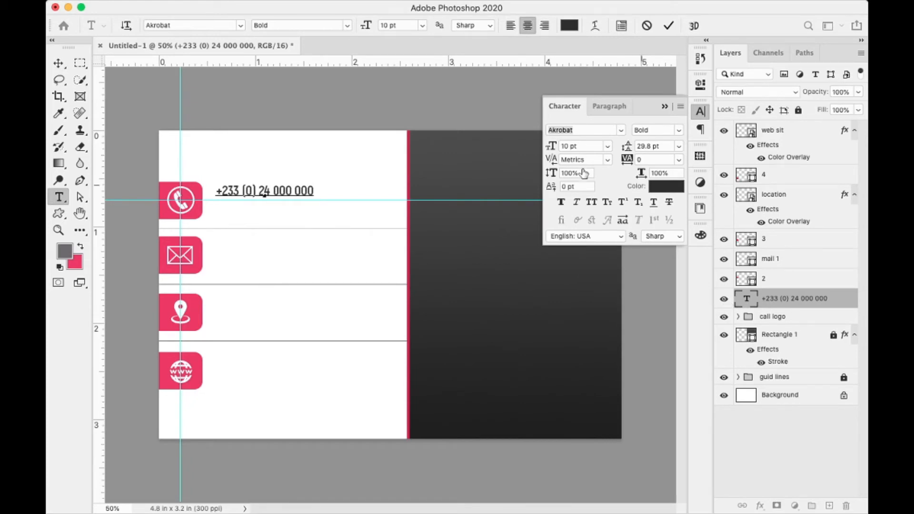
pyautogui.click(668, 26)
pyautogui.press('v')
pyautogui.press('Down')
pyautogui.press('Down')
pyautogui.press('Down')
pyautogui.press('Down')
pyautogui.press('Down')
pyautogui.press('Down')
pyautogui.press('Down')
pyautogui.press('Down')
pyautogui.press('Down')
pyautogui.press('Down')
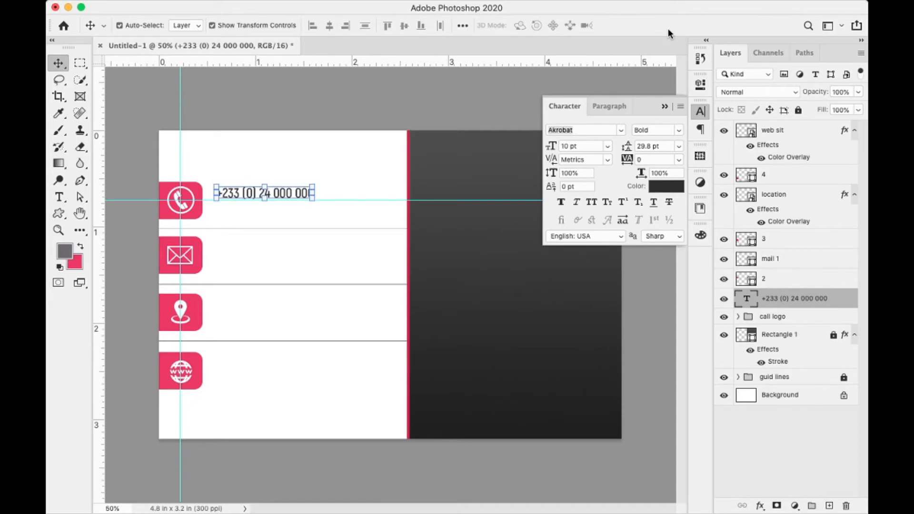
# - Duplicate the phone number line below the original and align both lines
pyautogui.press('Up')
pyautogui.press('Up')
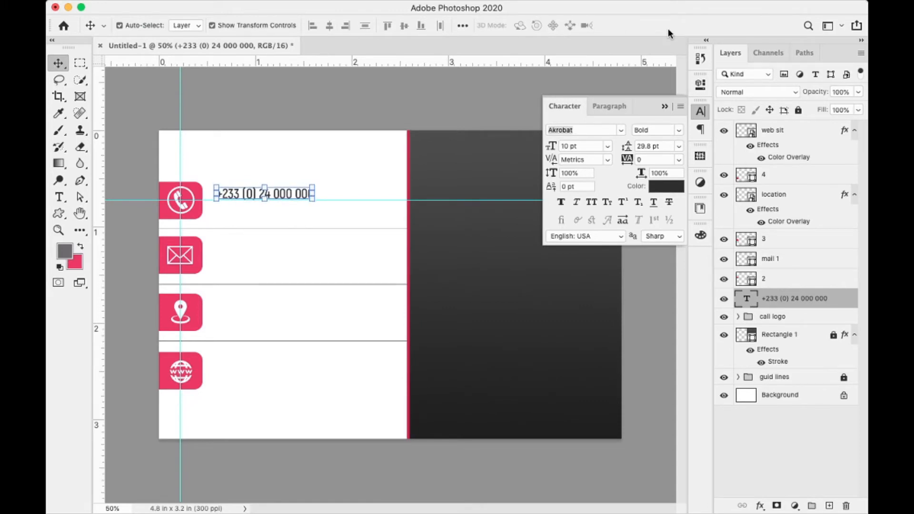
pyautogui.press('super+j')
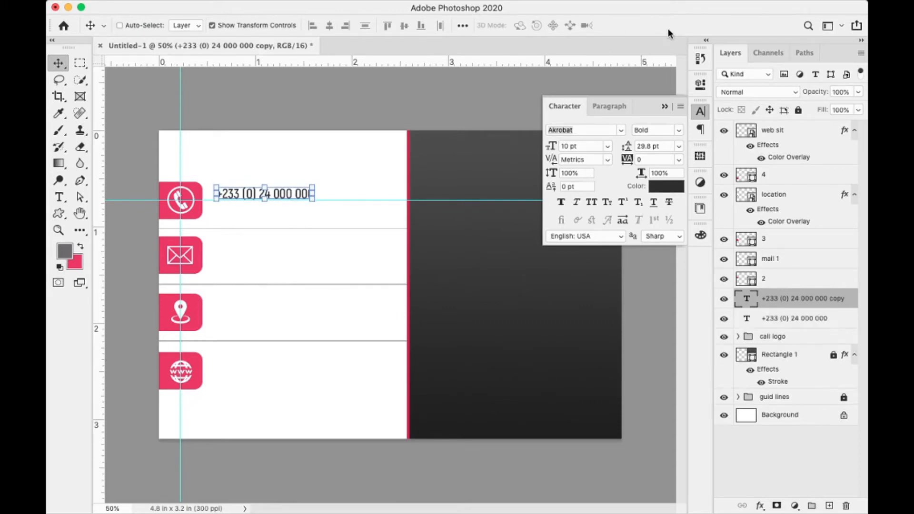
pyautogui.hotkey('shift', 'Down')
pyautogui.hotkey('shift', 'Down')
pyautogui.hotkey('shift', 'Down')
pyautogui.hotkey('shift', 'Down')
pyautogui.hotkey('shift', 'Down')
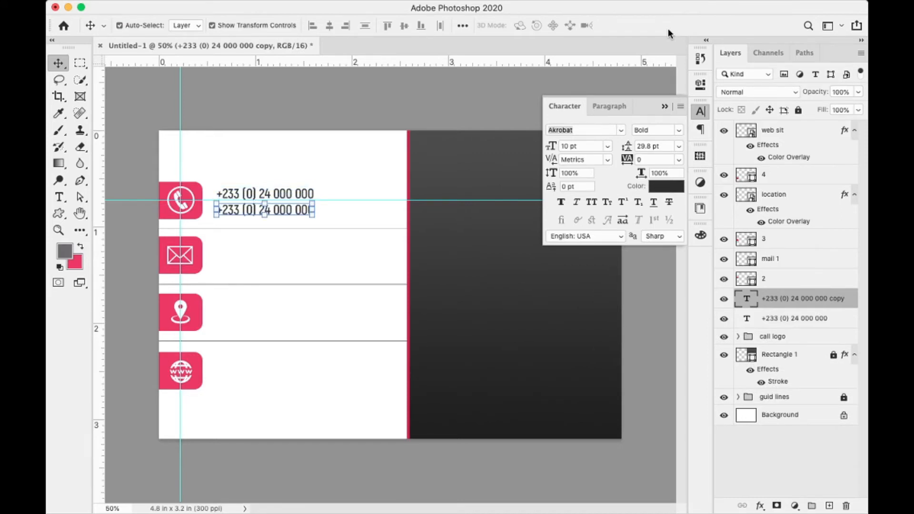
pyautogui.press('Down')
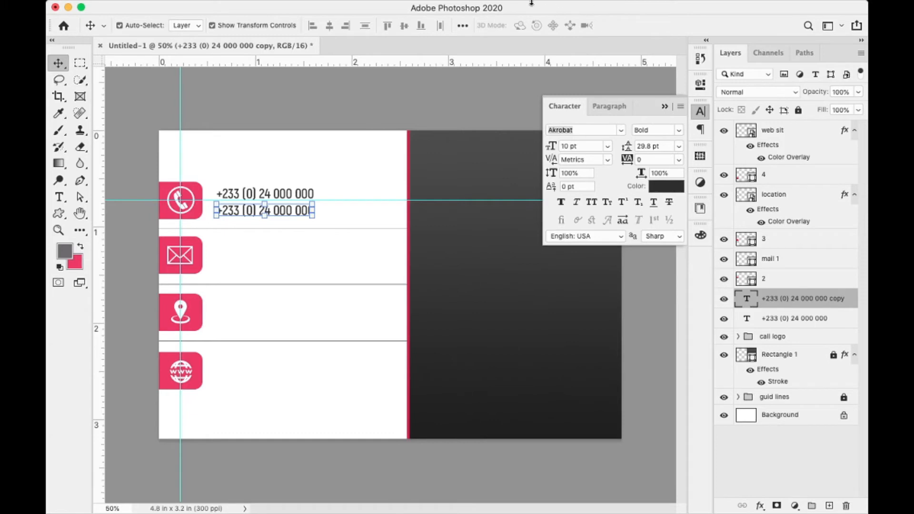
pyautogui.moveTo(324, 165); pyautogui.dragTo(287, 216)
pyautogui.press('Up')
pyautogui.press('Up')
pyautogui.press('Up')
pyautogui.press('Up')
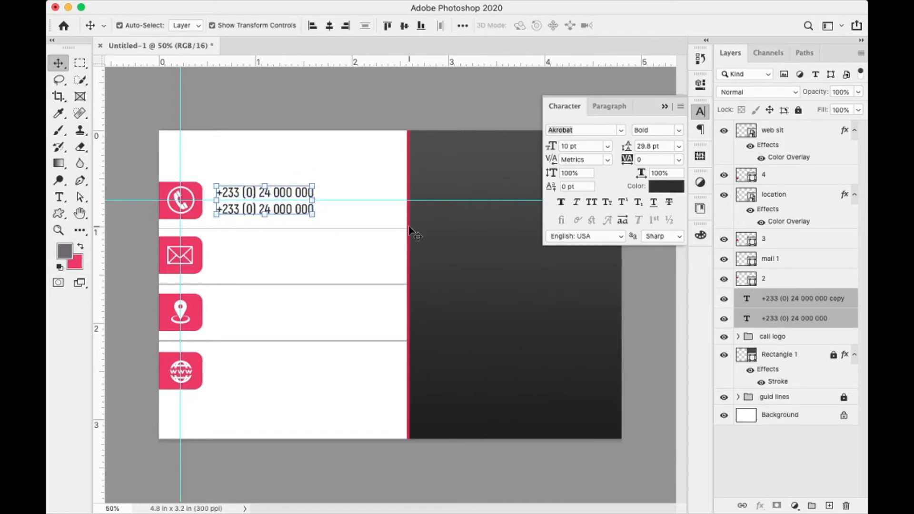
pyautogui.press('Up')
pyautogui.press('Up')
pyautogui.press('Up')
pyautogui.press('Up')
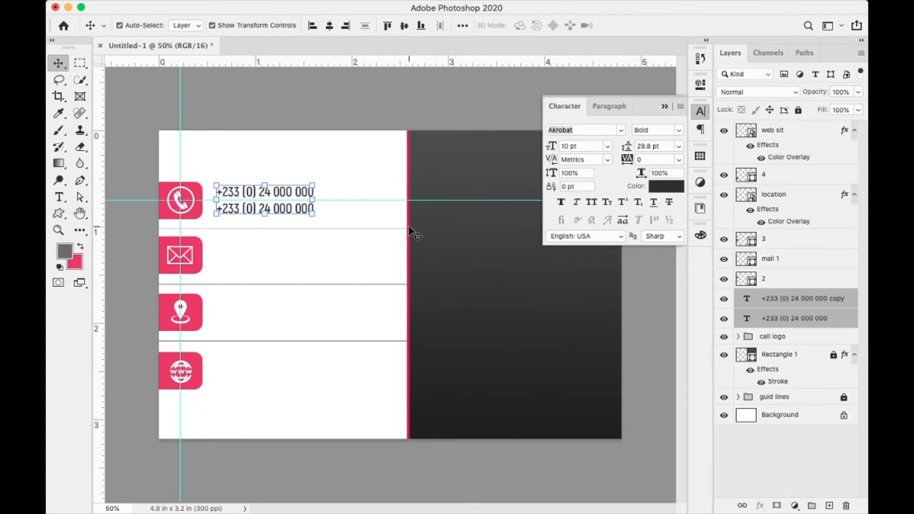
pyautogui.press('Down')
pyautogui.press('Down')
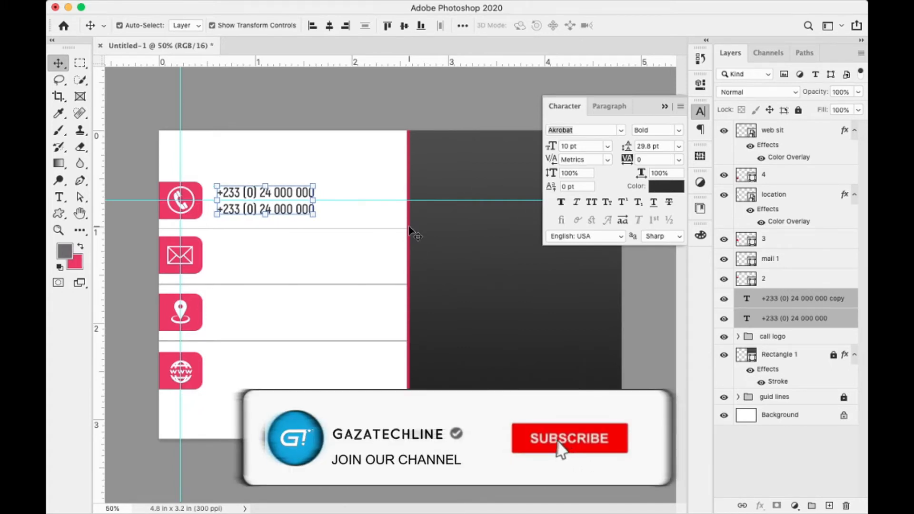
pyautogui.press('Left')
pyautogui.press('Left')
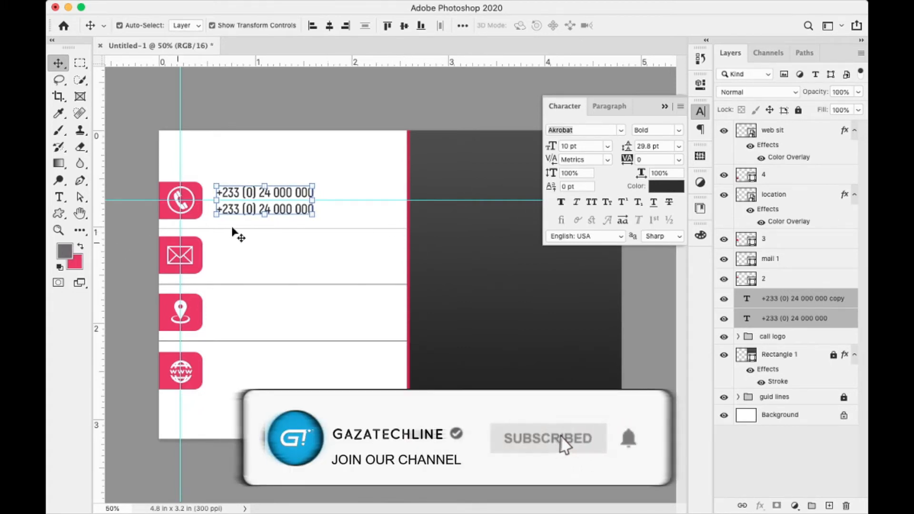
# - Set both phone lines to 11 pt, nudge them right, and add a vertical guide at their left edge
pyautogui.click(597, 146)
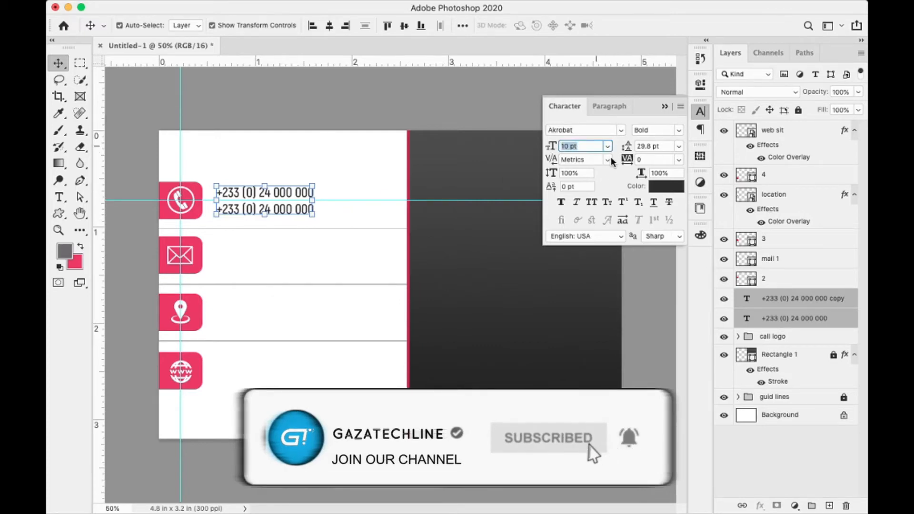
pyautogui.write('12')
pyautogui.press('Return')
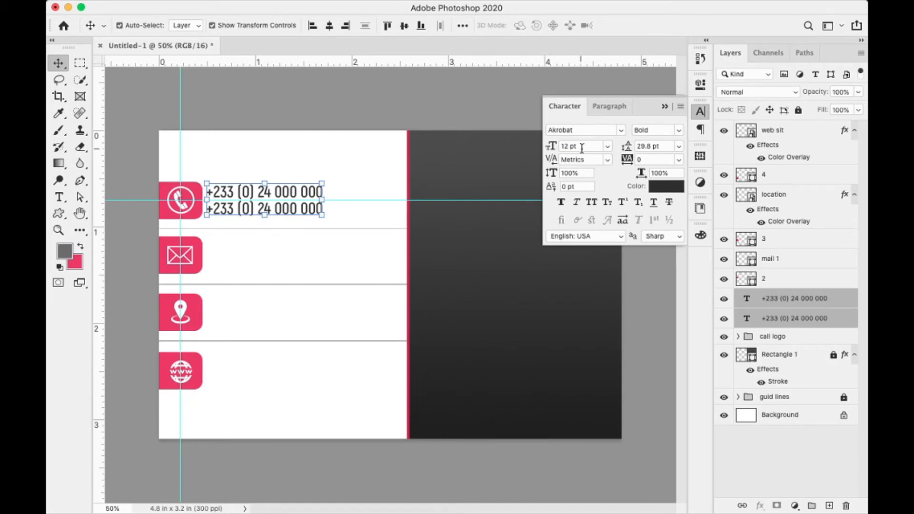
pyautogui.click(583, 146)
pyautogui.write('11')
pyautogui.press('Return')
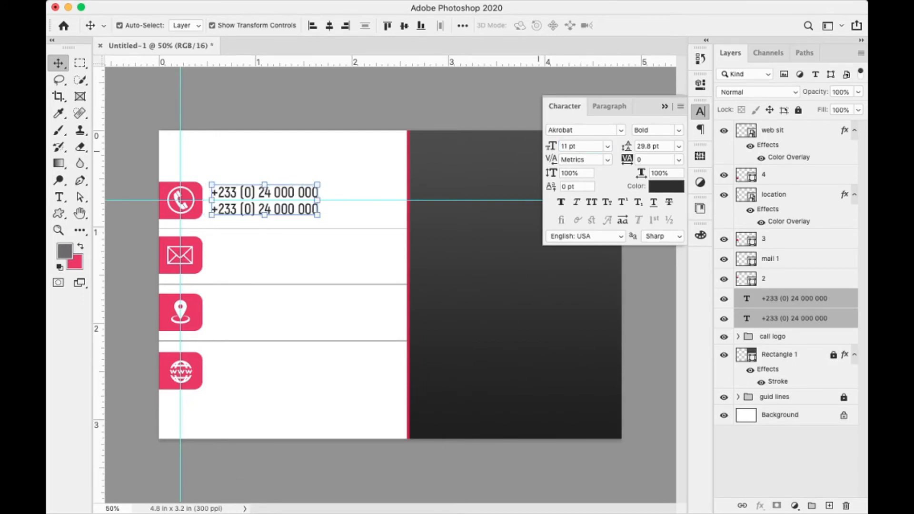
pyautogui.press('Right')
pyautogui.press('Right')
pyautogui.press('Right')
pyautogui.press('Right')
pyautogui.press('Right')
pyautogui.press('Up')
pyautogui.press('Up')
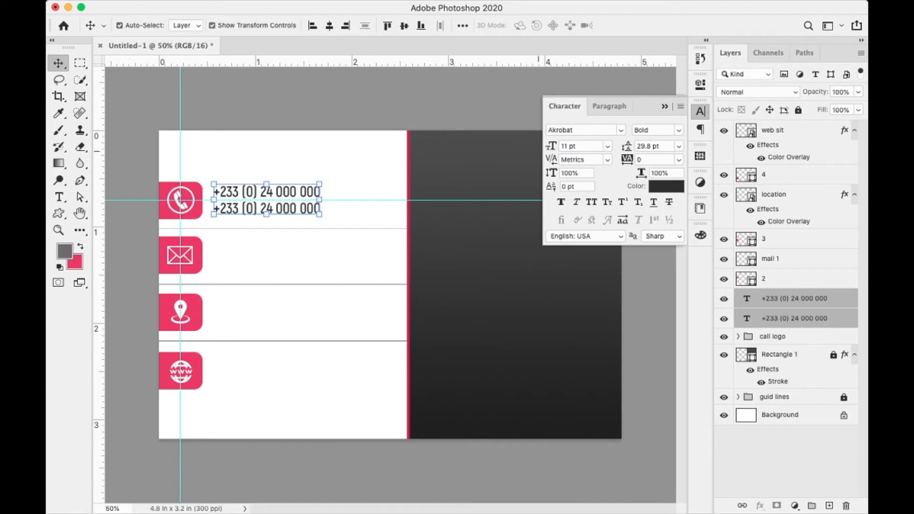
pyautogui.press('Right')
pyautogui.press('Right')
pyautogui.press('Right')
pyautogui.press('Right')
pyautogui.press('Right')
pyautogui.press('Down')
pyautogui.press('Right')
pyautogui.press('Right')
pyautogui.press('Right')
pyautogui.press('Right')
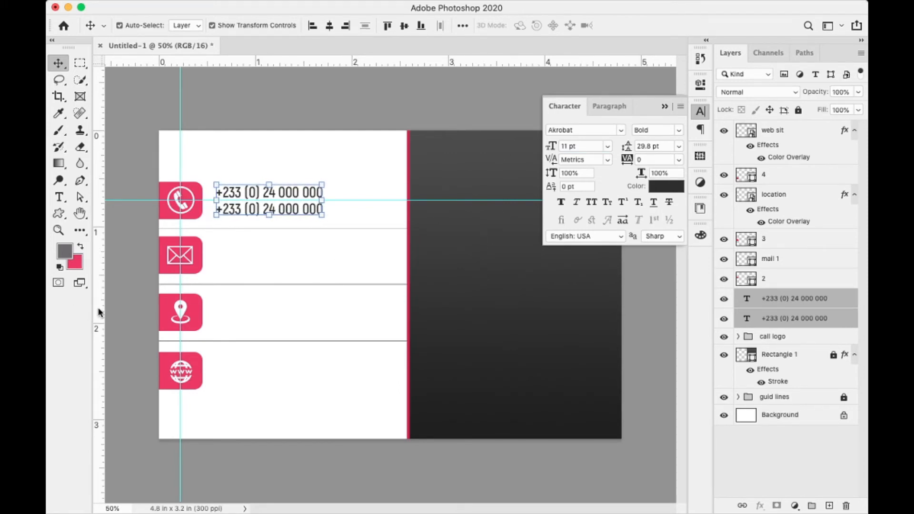
pyautogui.moveTo(102, 313); pyautogui.dragTo(216, 302)
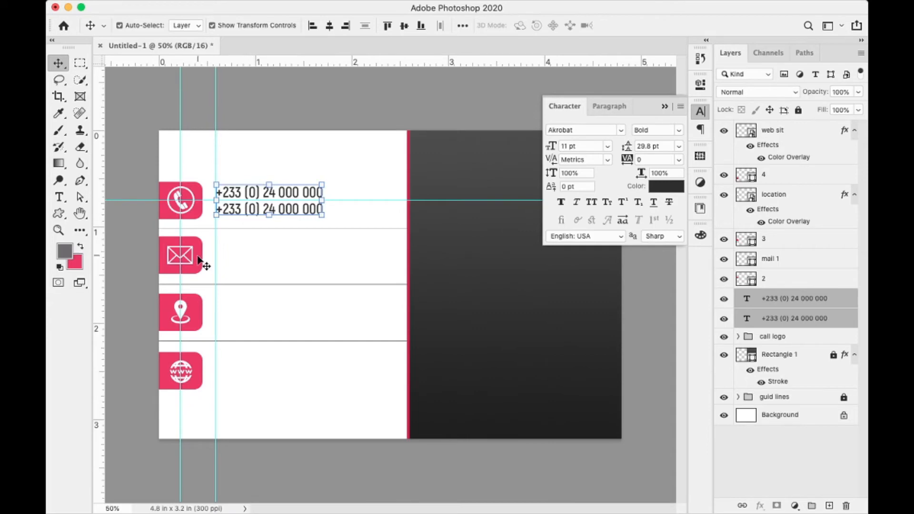
# - Group layer 2 and mail 1 as 'mail logo' and drag a horizontal guide through the mail tab
pyautogui.click(779, 284)
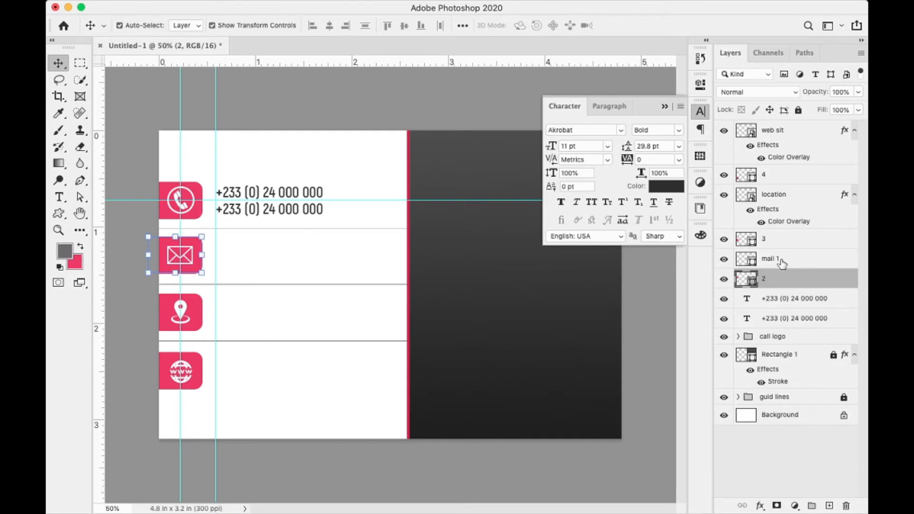
pyautogui.keyDown('shift'); pyautogui.click(782, 263); pyautogui.keyUp('shift')
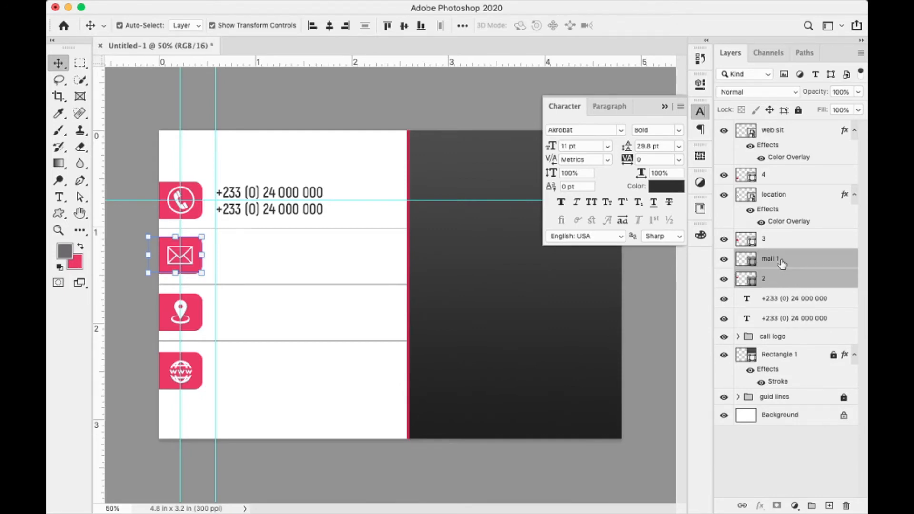
pyautogui.press('super+g')
pyautogui.doubleClick(772, 257)
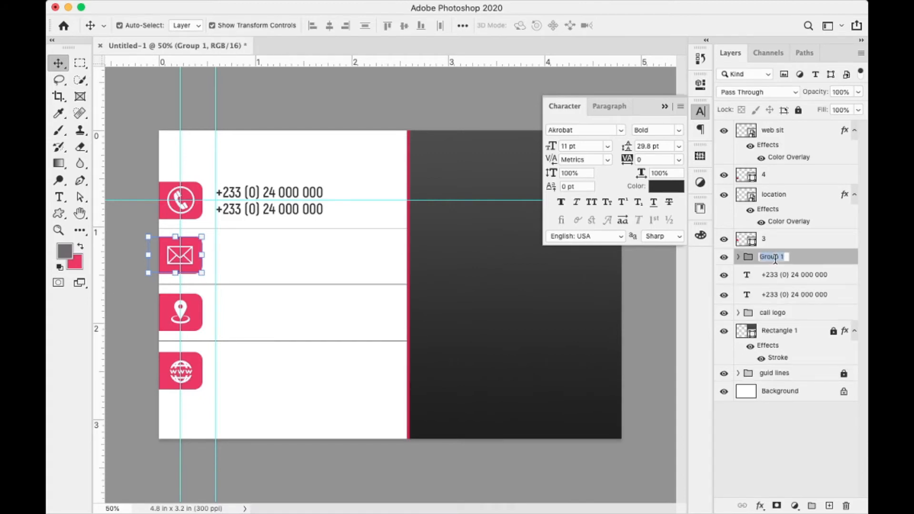
pyautogui.write('mail logo')
pyautogui.press('Return')
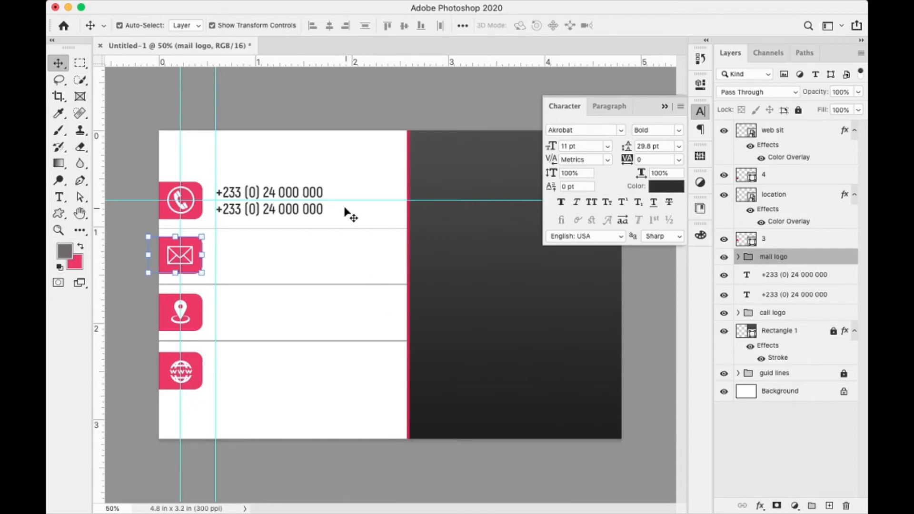
pyautogui.moveTo(348, 199); pyautogui.dragTo(332, 255)
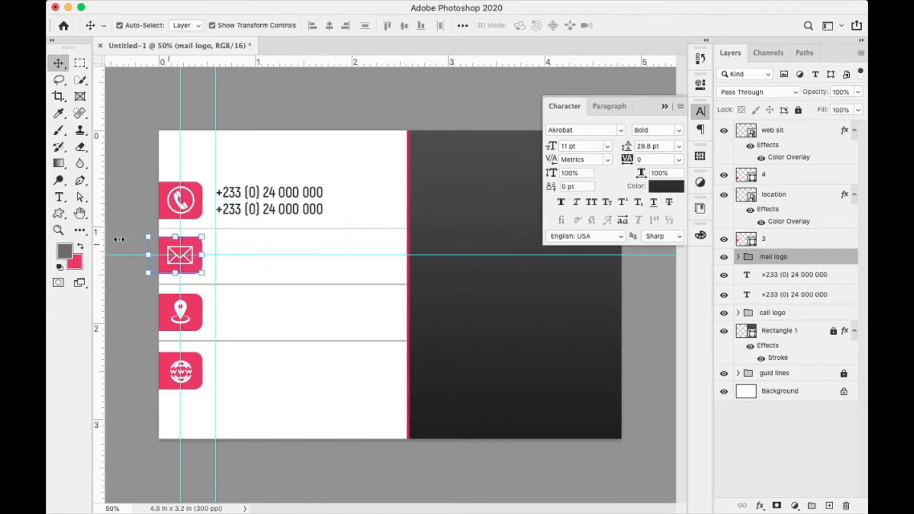
pyautogui.press('t')
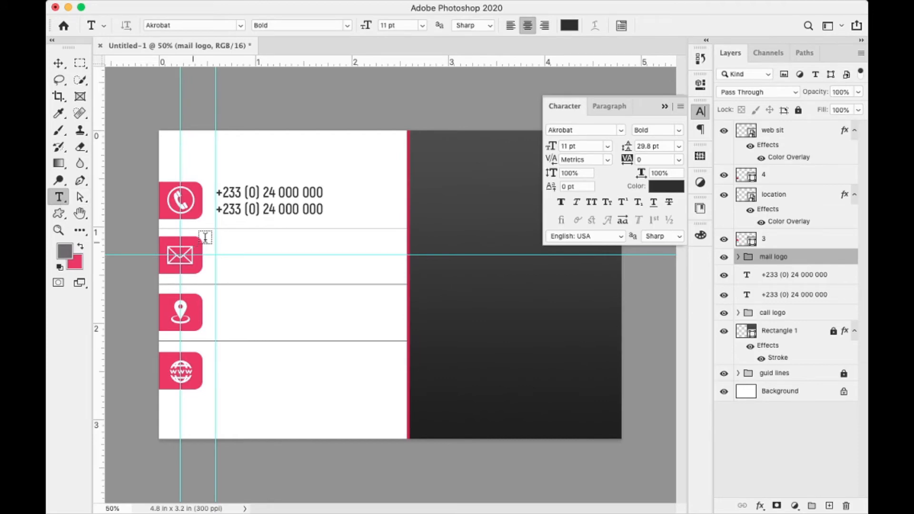
# - Type the e-mail address beside the mail tab and align it under the phone numbers
pyautogui.click(226, 248)
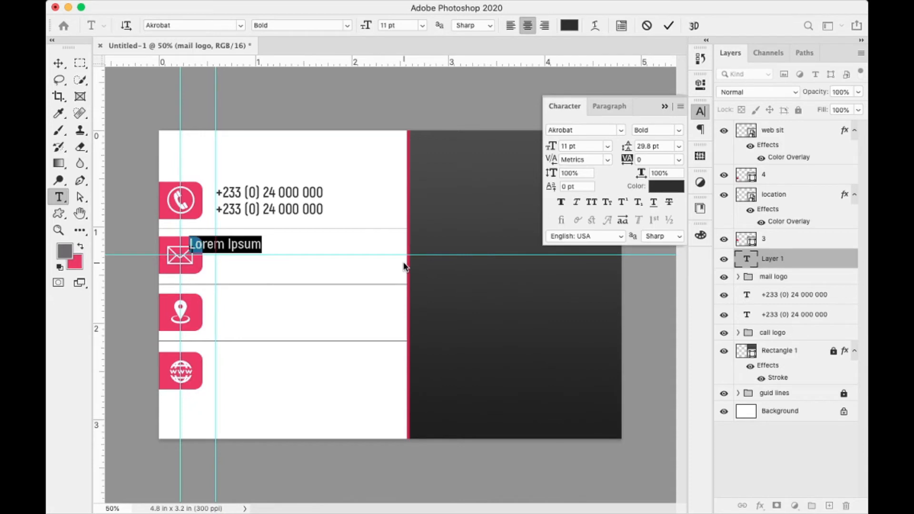
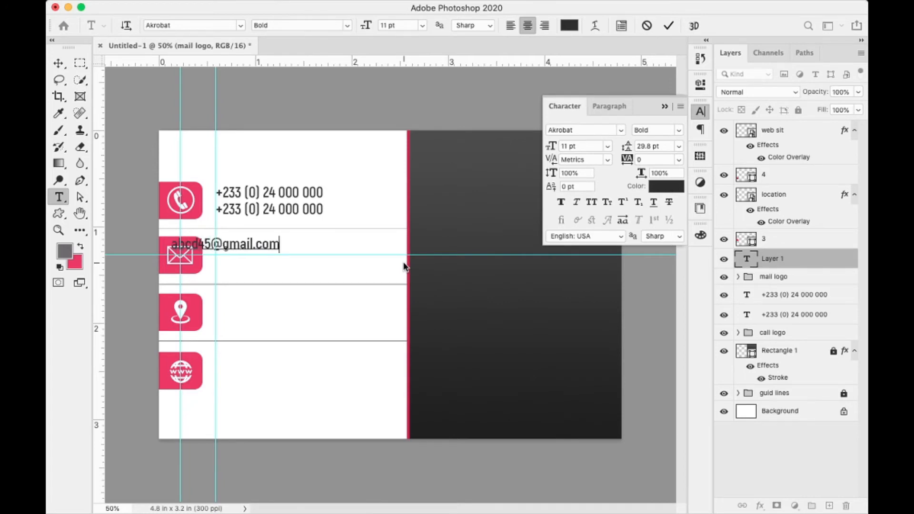
pyautogui.click(670, 26)
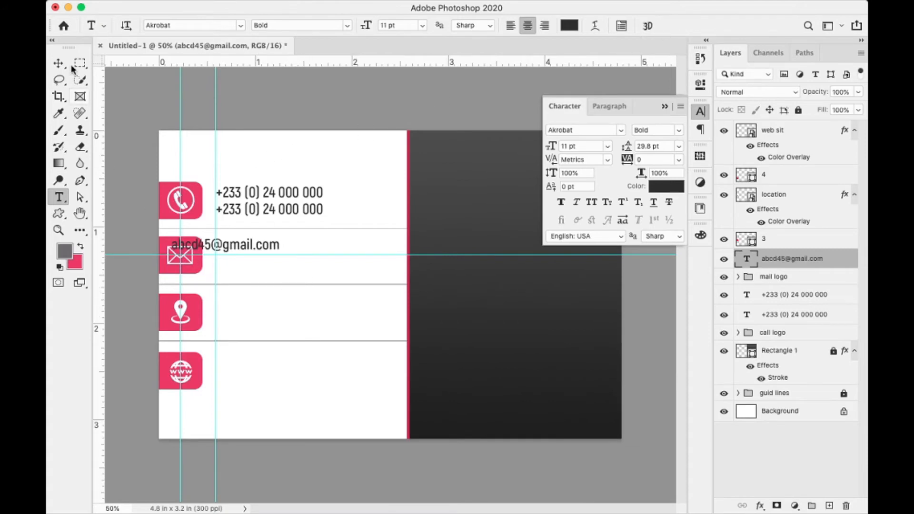
pyautogui.click(58, 63)
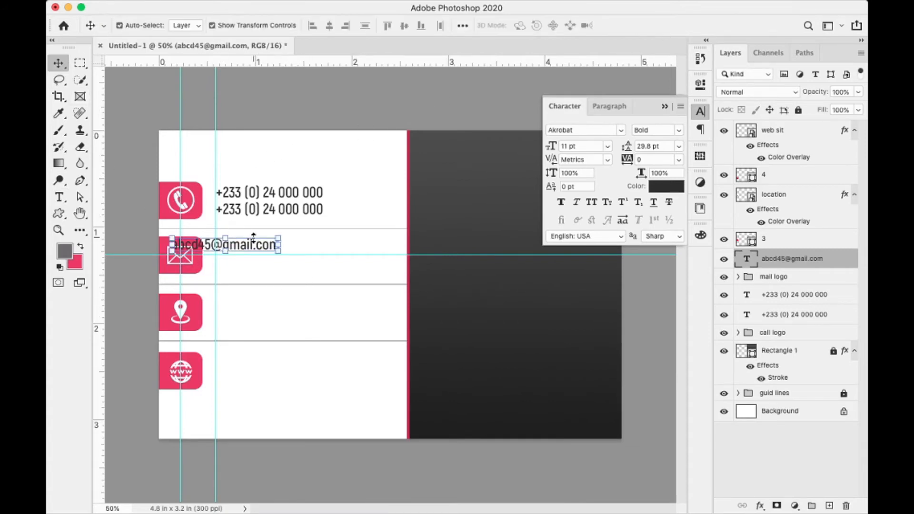
pyautogui.moveTo(264, 249); pyautogui.dragTo(308, 253)
pyautogui.press('Up')
pyautogui.press('Up')
pyautogui.press('Up')
pyautogui.press('Up')
pyautogui.press('Up')
pyautogui.press('Up')
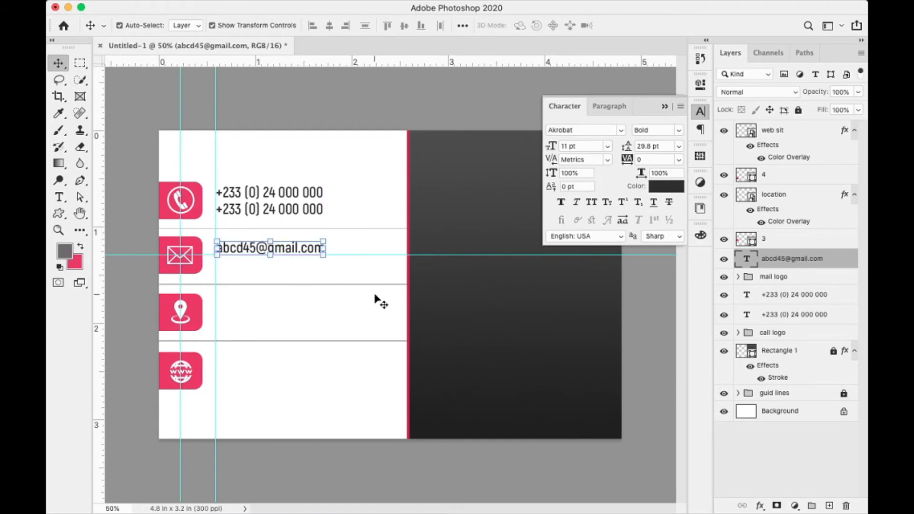
pyautogui.press('Down')
pyautogui.press('Down')
pyautogui.press('Down')
pyautogui.press('Down')
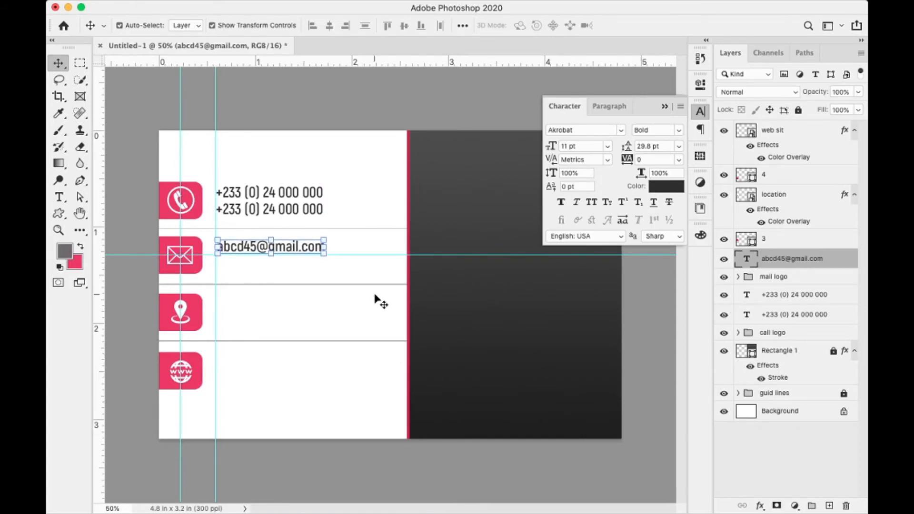
pyautogui.press('Up')
pyautogui.press('Up')
pyautogui.press('Up')
pyautogui.press('Up')
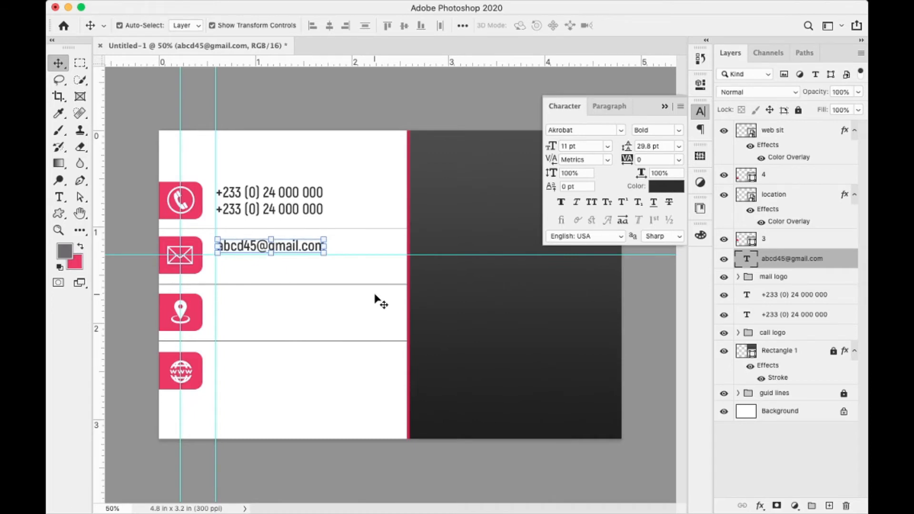
# - Duplicate the e-mail line directly beneath the original and select both lines
pyautogui.press('super+j')
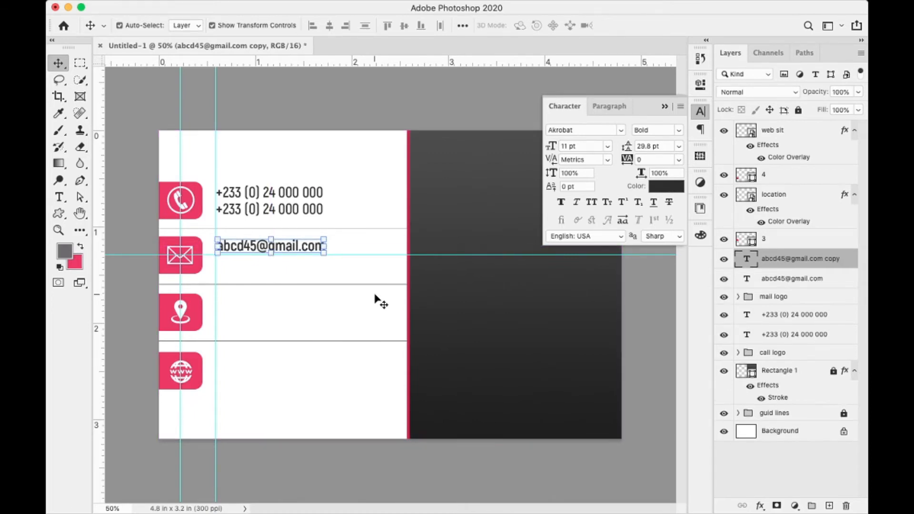
pyautogui.hotkey('shift', 'Down')
pyautogui.hotkey('shift', 'Down')
pyautogui.hotkey('shift', 'Down')
pyautogui.hotkey('shift', 'Down')
pyautogui.hotkey('shift', 'Down')
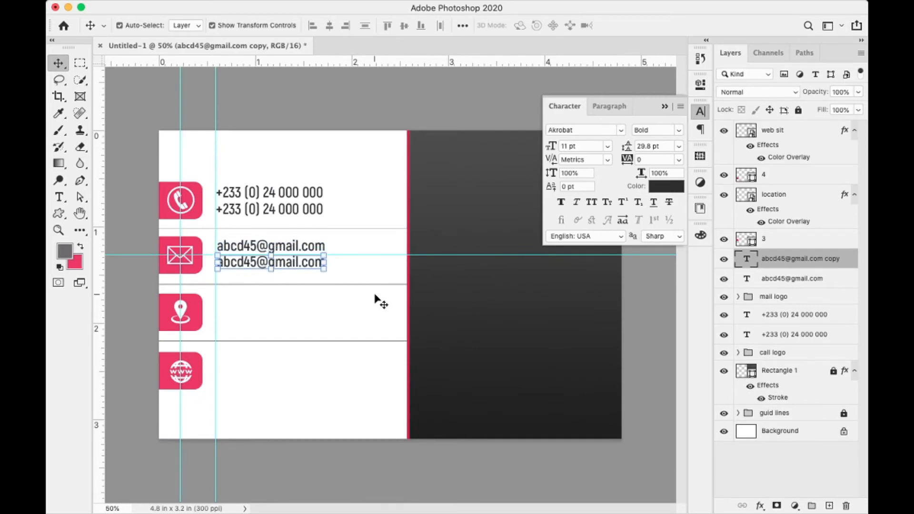
pyautogui.press('Down')
pyautogui.press('Down')
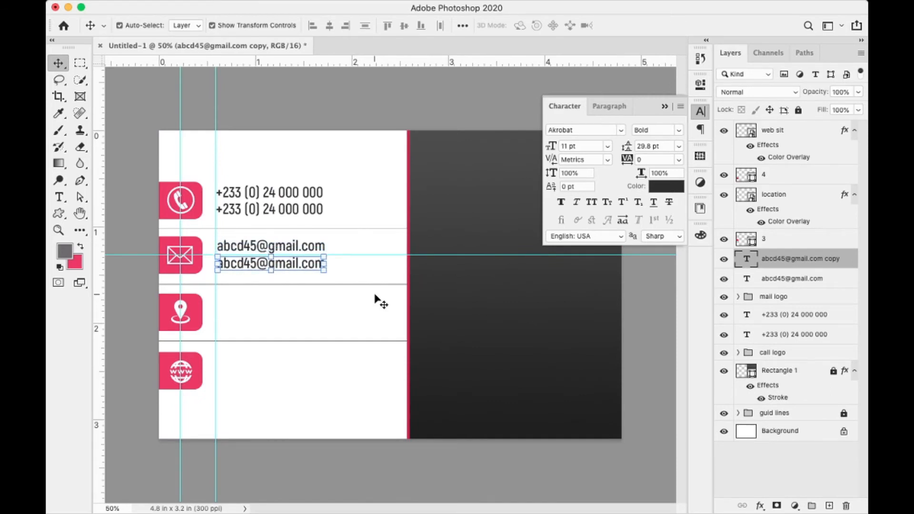
pyautogui.moveTo(346, 244); pyautogui.dragTo(271, 270)
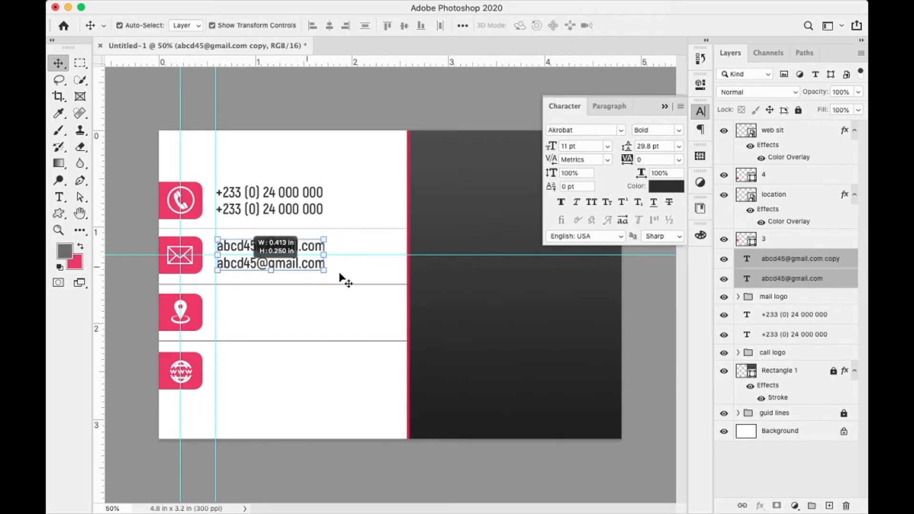
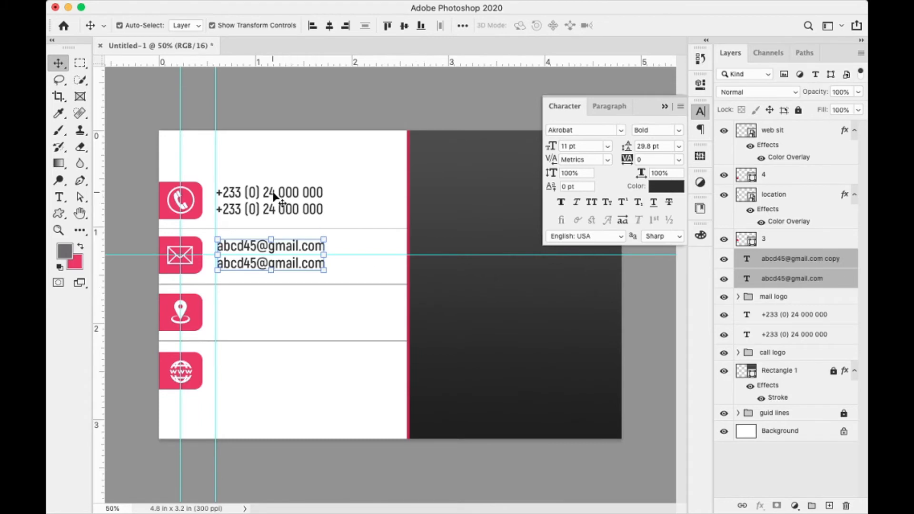
# - Group layer 3 and the location pin as 'location logo' and drag a horizontal guide through the location row
pyautogui.click(792, 239)
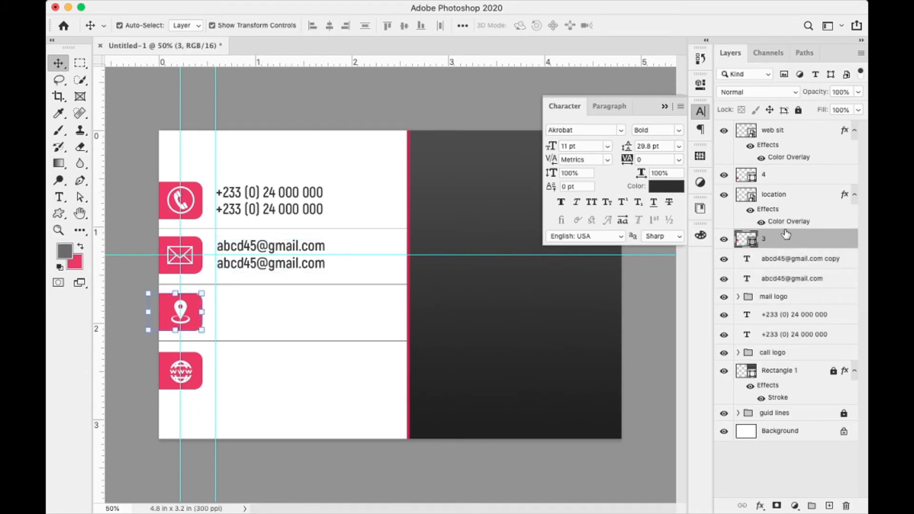
pyautogui.keyDown('shift'); pyautogui.click(785, 199); pyautogui.keyUp('shift')
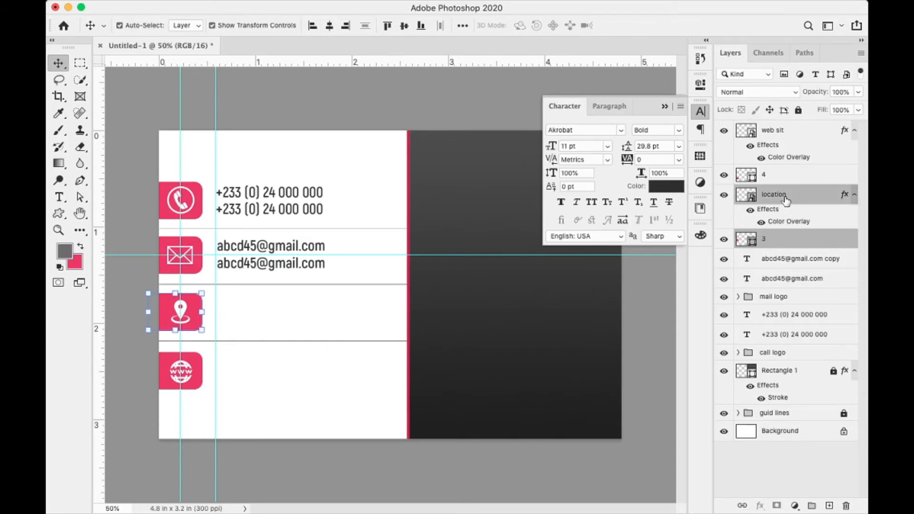
pyautogui.press('super+g')
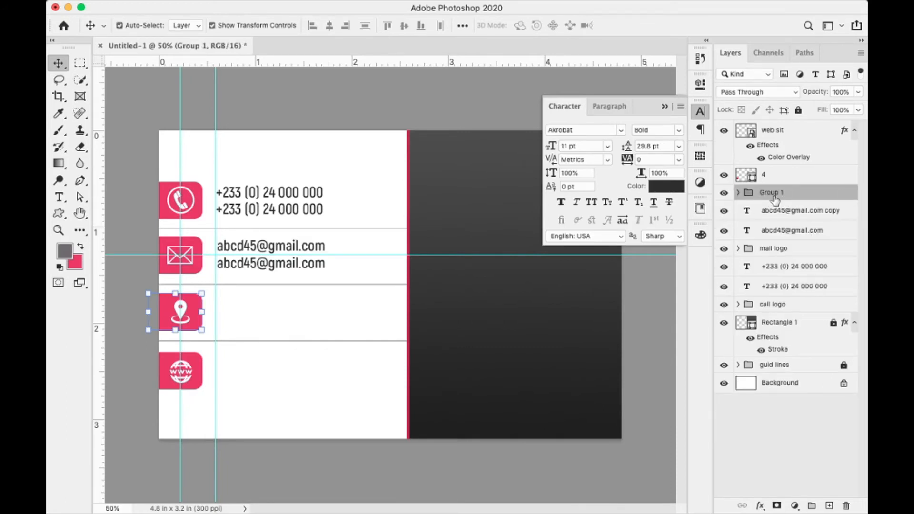
pyautogui.doubleClick(774, 196)
pyautogui.press('BackSpace')
pyautogui.write('location logo')
pyautogui.press('Return')
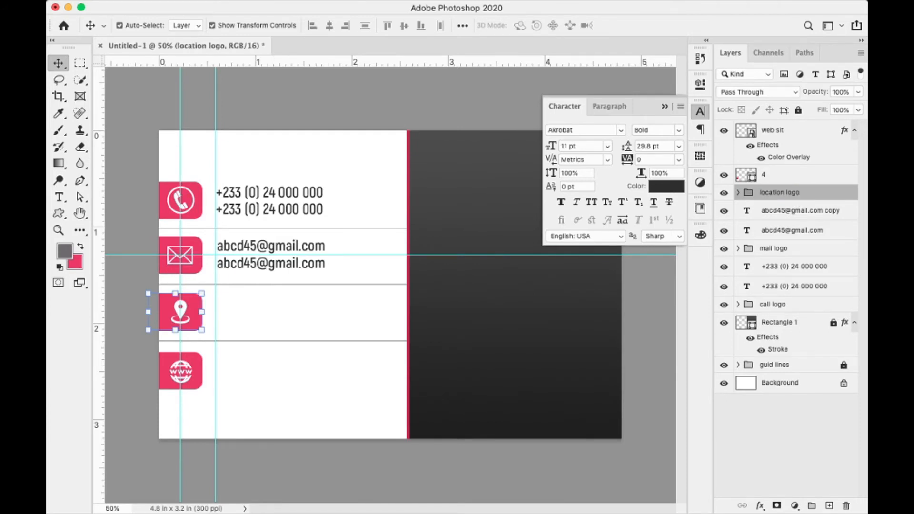
pyautogui.moveTo(377, 255); pyautogui.dragTo(362, 313)
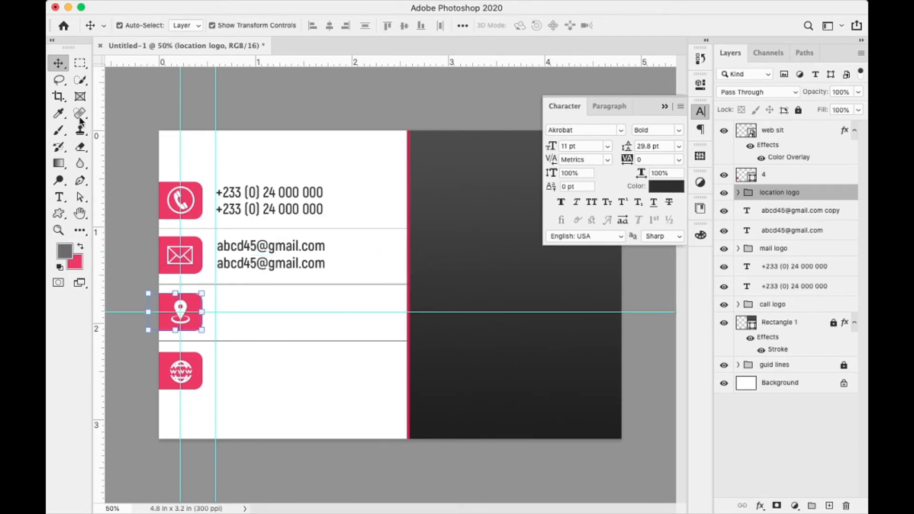
# - Type 'Gushegu (central region)' beside the location pin, shift it right, and lower the guide to the web row
pyautogui.press('t')
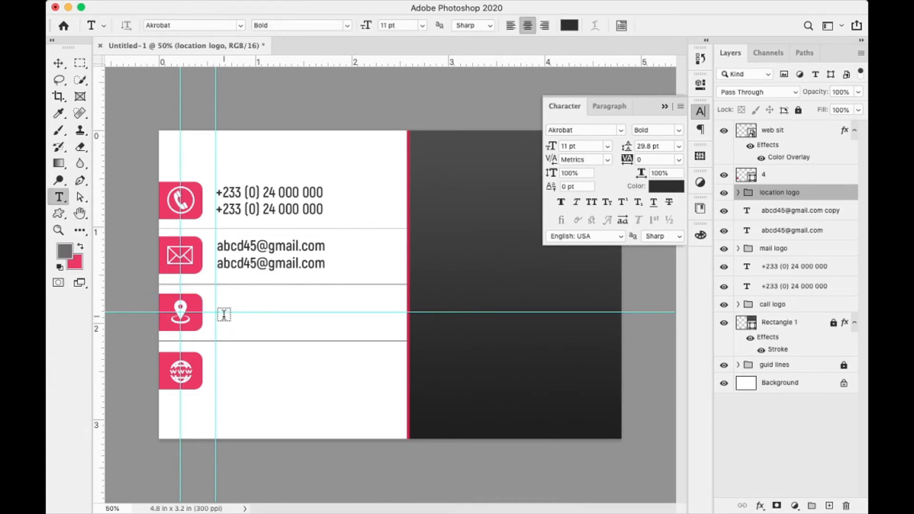
pyautogui.click(225, 312)
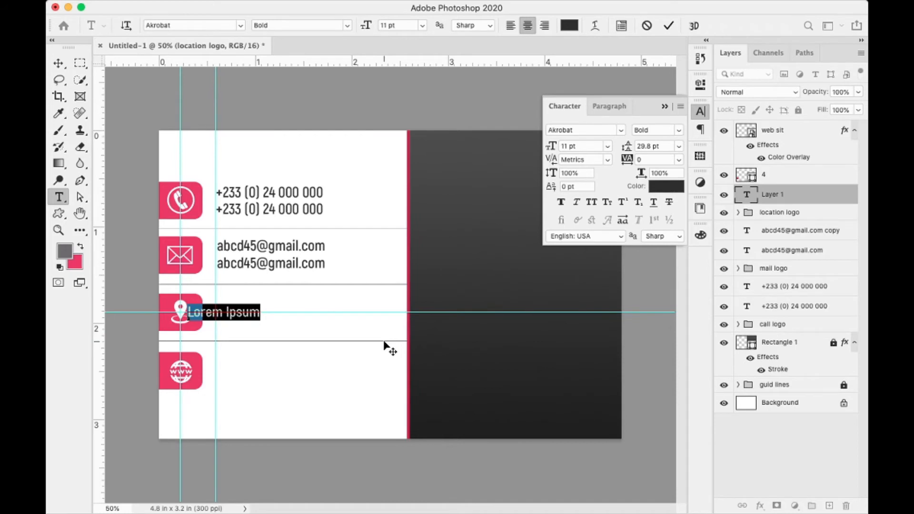
pyautogui.write('G')
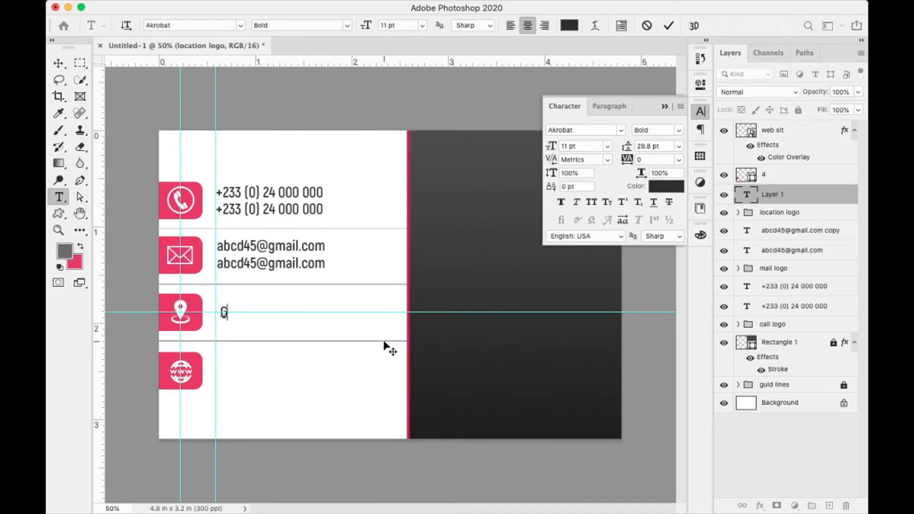
pyautogui.write('ushegu')
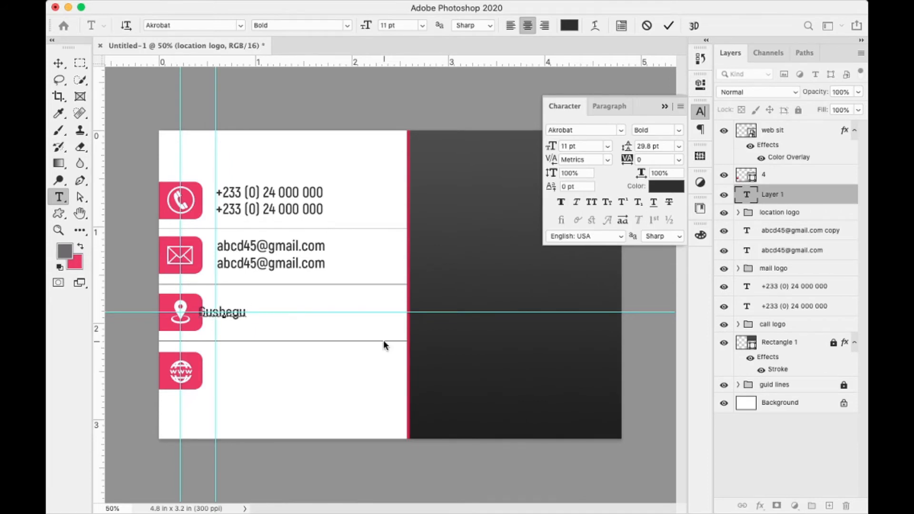
pyautogui.write(' (ce')
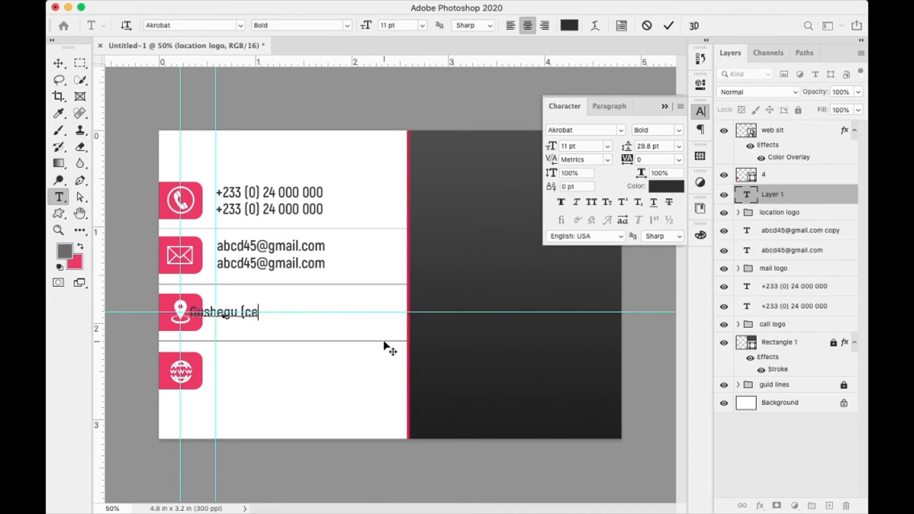
pyautogui.write('ntra')
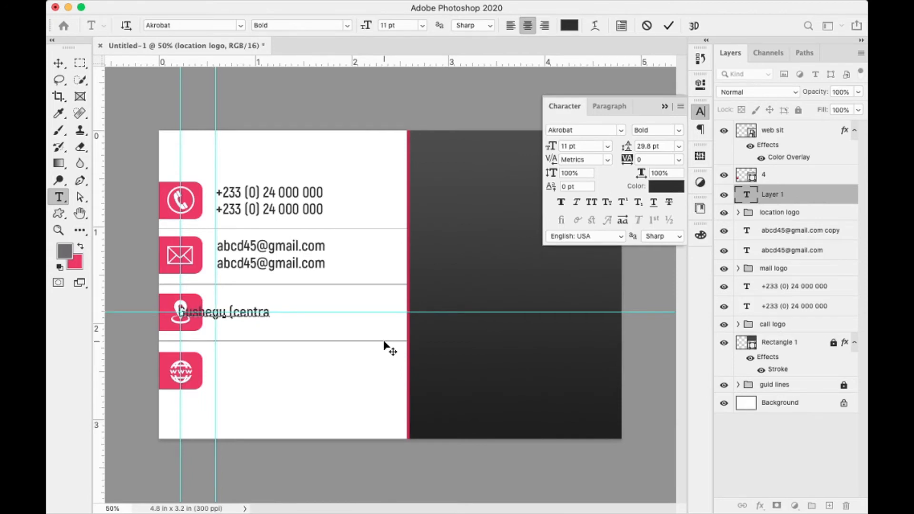
pyautogui.write('l re')
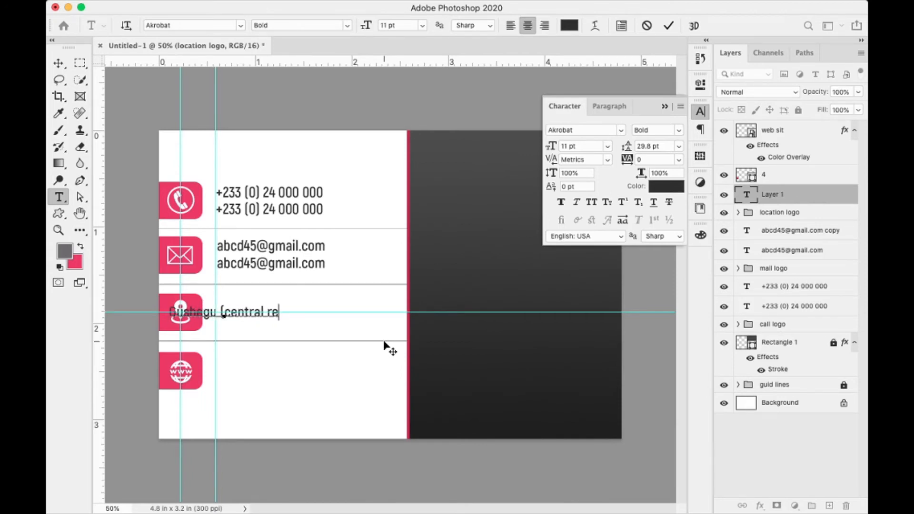
pyautogui.write('gion)')
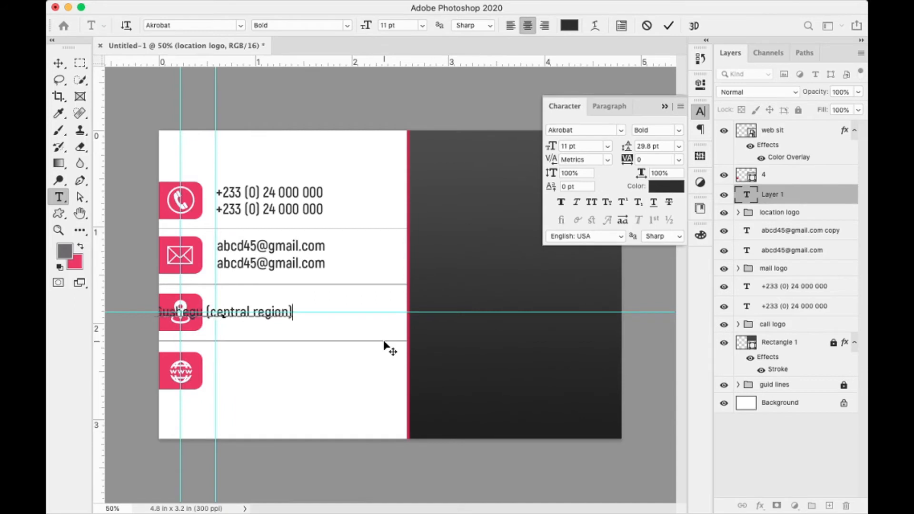
pyautogui.click(670, 27)
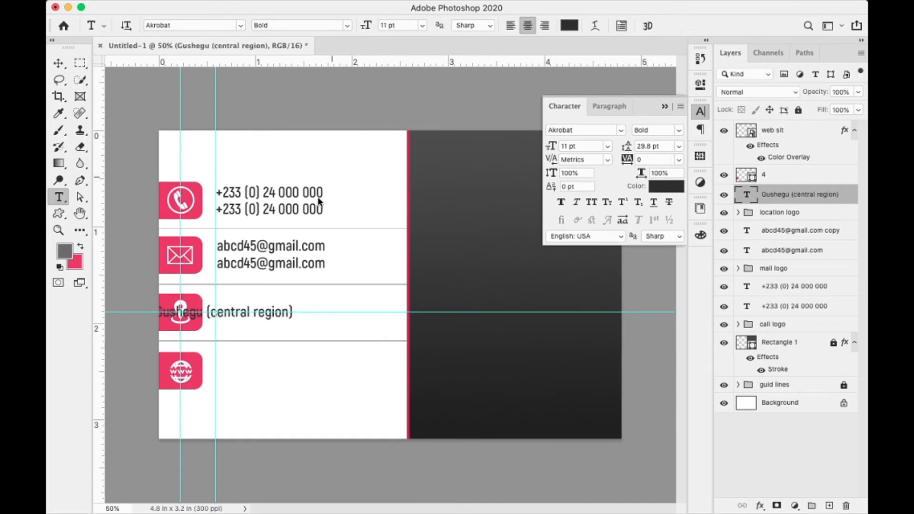
pyautogui.press('v')
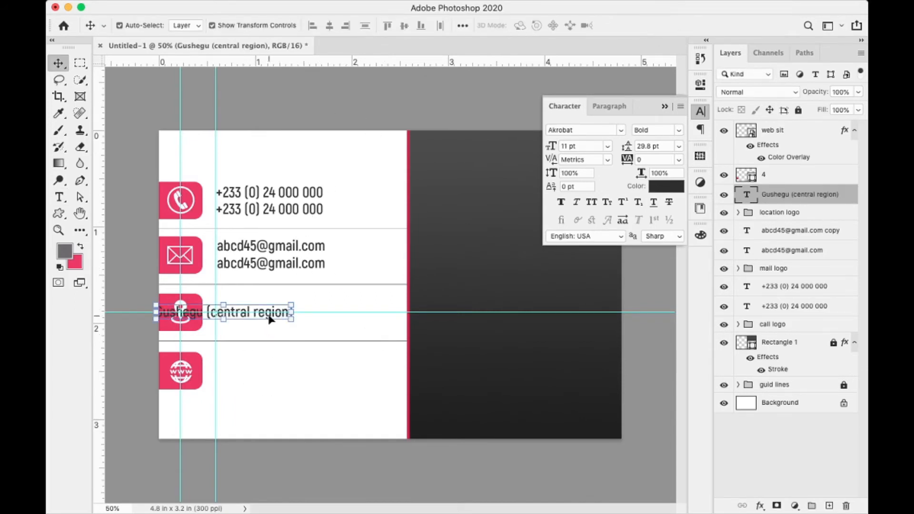
pyautogui.moveTo(270, 319); pyautogui.dragTo(351, 319)
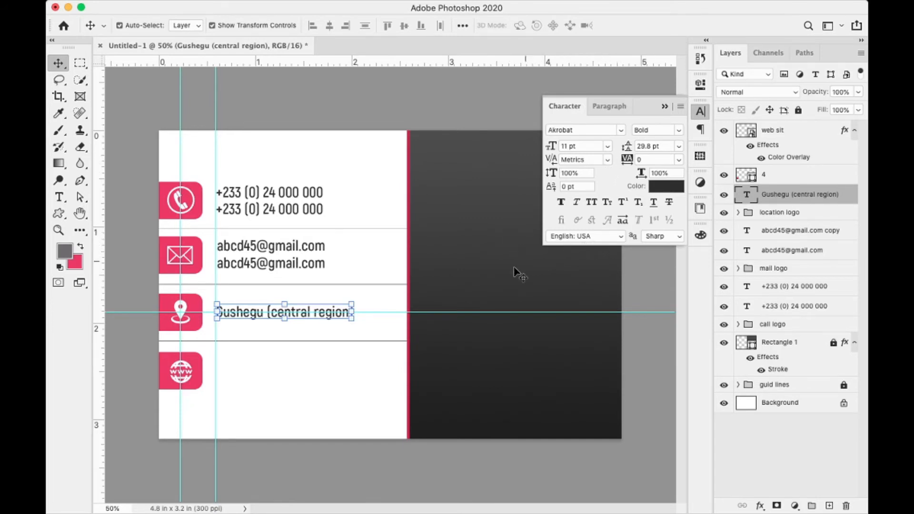
pyautogui.moveTo(375, 312); pyautogui.dragTo(373, 375)
pyautogui.click(370, 390)
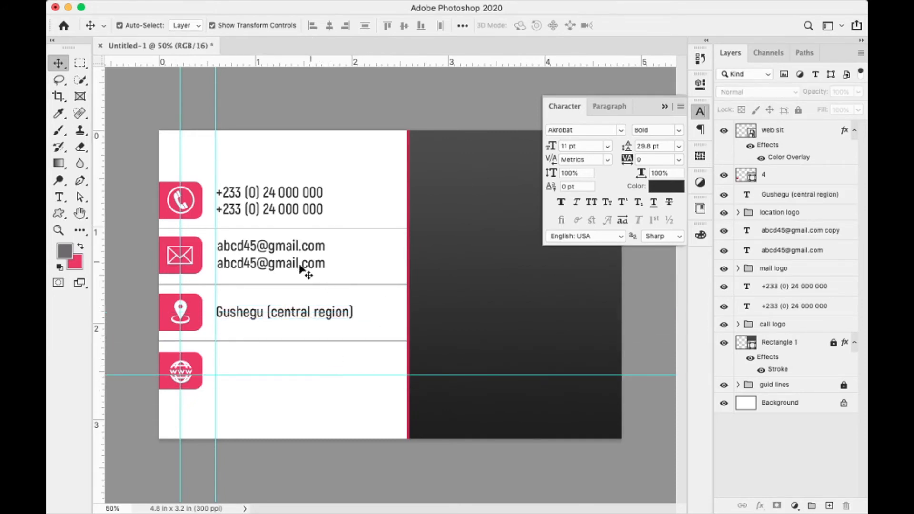
# - Capitalise 'Central' and 'Region' in the location line and nudge it slightly right
pyautogui.click(319, 316)
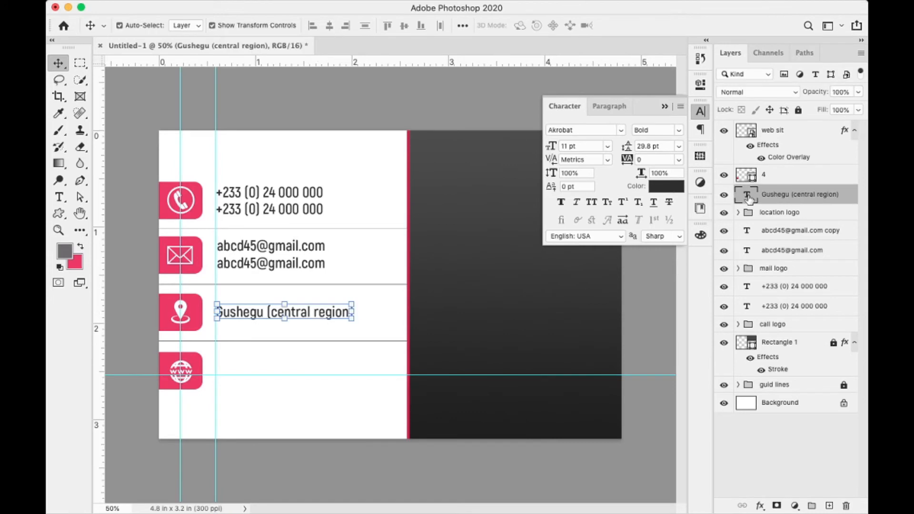
pyautogui.press('t')
pyautogui.click(288, 310)
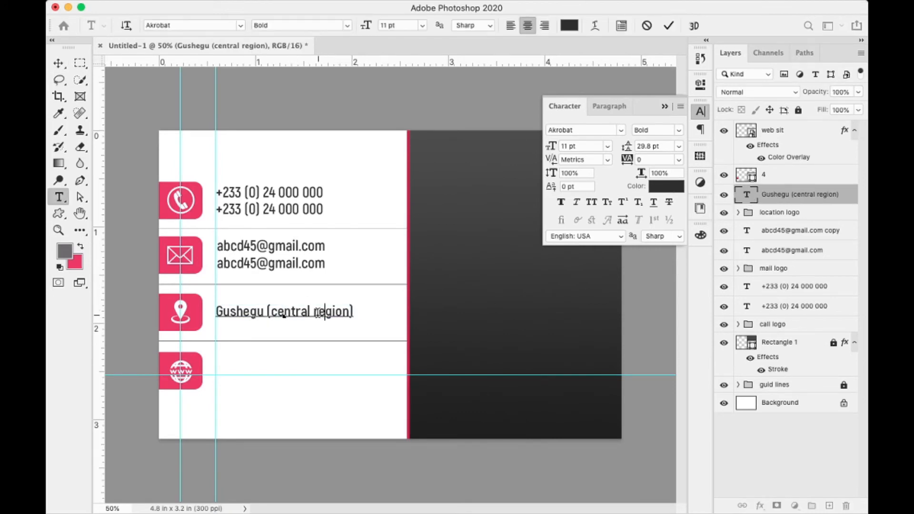
pyautogui.tripleClick(320, 312)
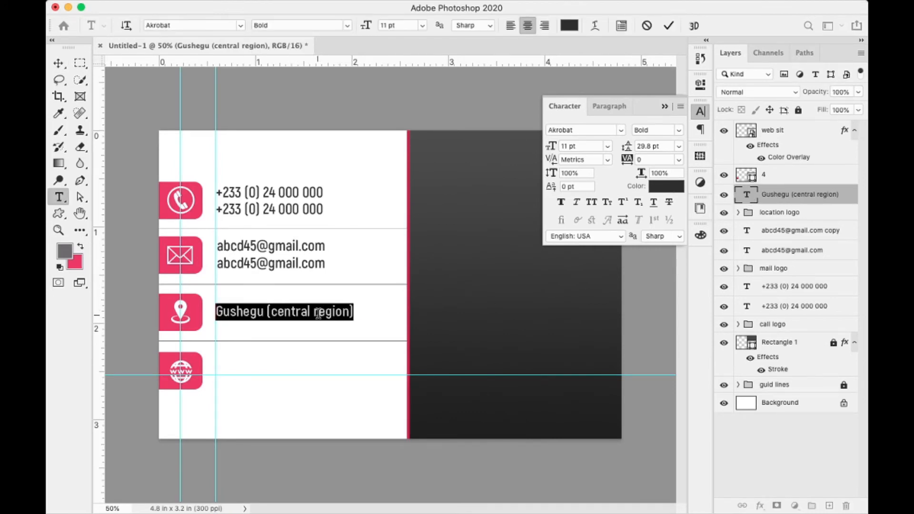
pyautogui.press('super+Left')
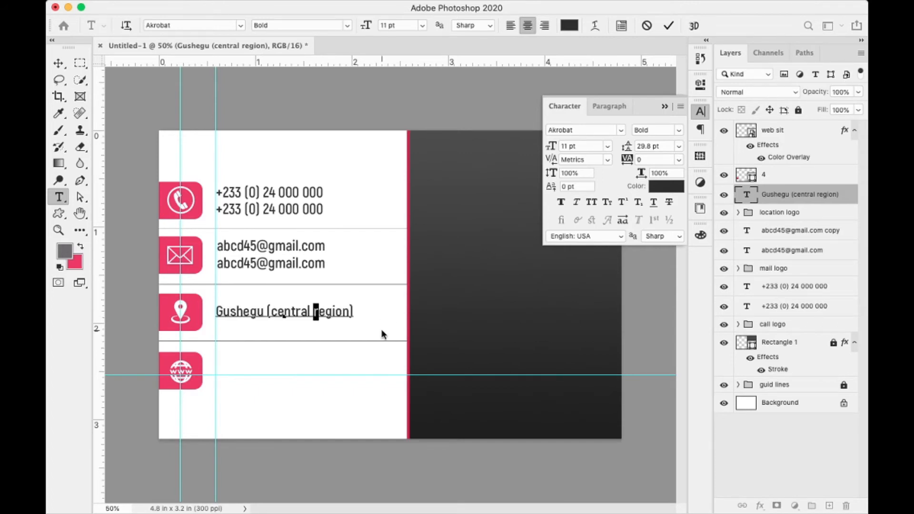
pyautogui.write('R')
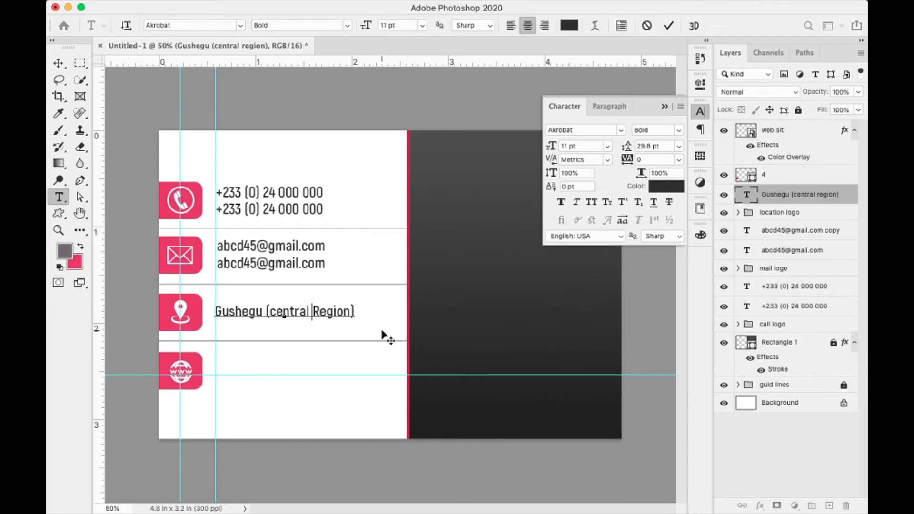
pyautogui.press('Left')
pyautogui.hotkey('shift', 'Left')
pyautogui.write('C')
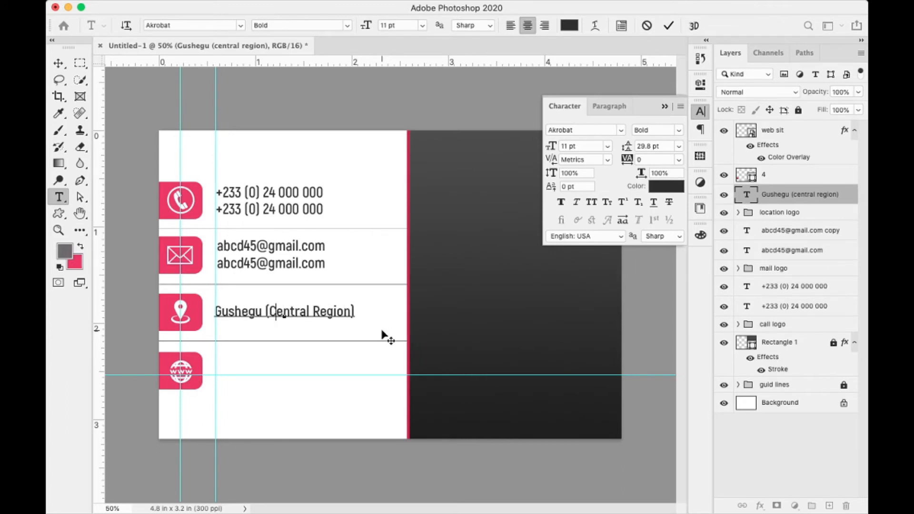
pyautogui.click(667, 27)
pyautogui.press('v')
pyautogui.press('Right')
pyautogui.press('Right')
pyautogui.press('Right')
pyautogui.press('Right')
pyautogui.press('Right')
pyautogui.press('Right')
pyautogui.press('Right')
pyautogui.press('Right')
pyautogui.press('Right')
pyautogui.press('Right')
pyautogui.press('Right')
pyautogui.press('Right')
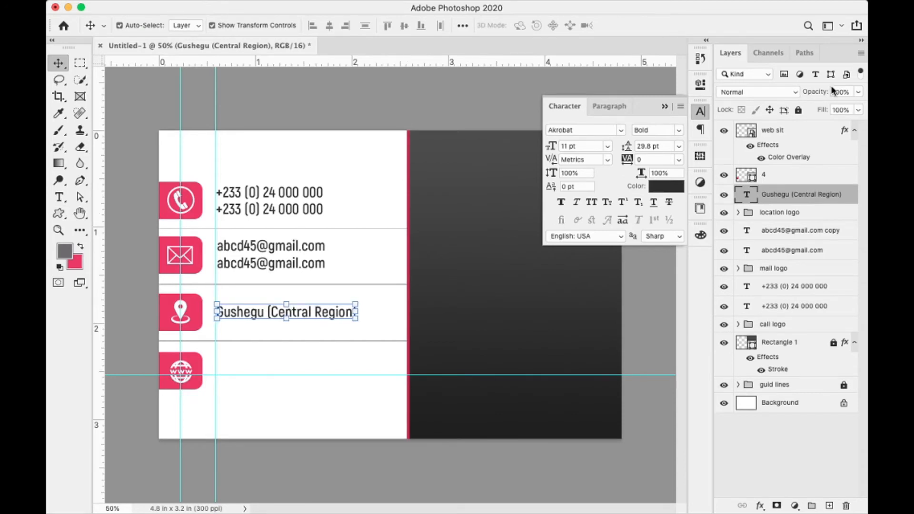
# - Group layer 4 and the web icon as 'site' and raise the guide to the web icon's centre
pyautogui.click(784, 176)
pyautogui.keyDown('shift'); pyautogui.click(784, 135); pyautogui.keyUp('shift')
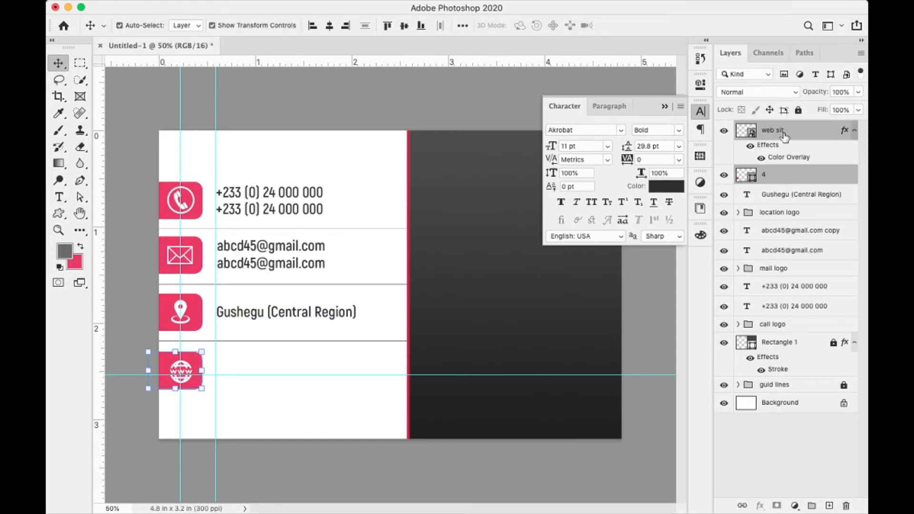
pyautogui.press('super+g')
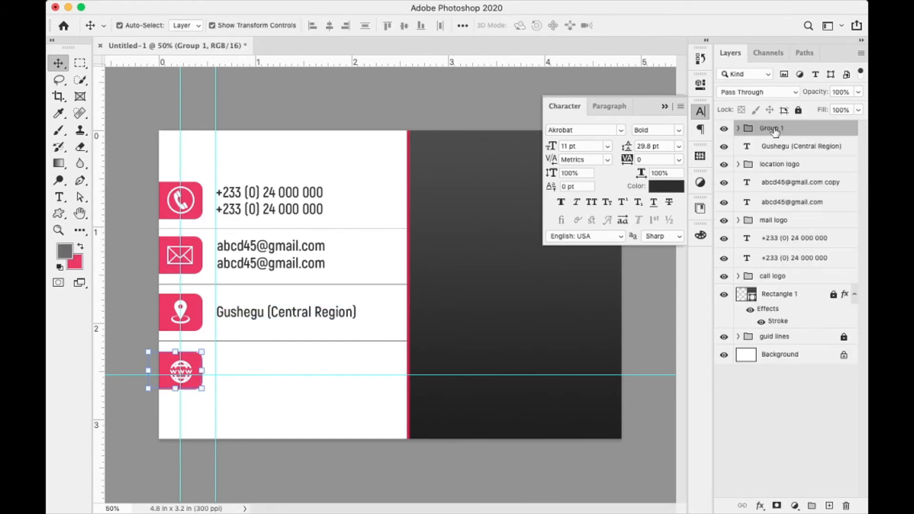
pyautogui.doubleClick(774, 128)
pyautogui.write('site')
pyautogui.press('Return')
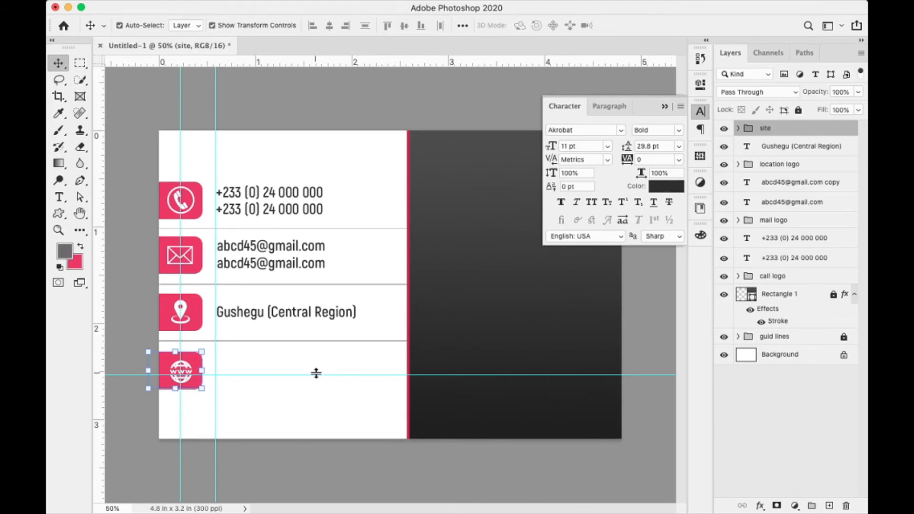
pyautogui.moveTo(312, 376); pyautogui.dragTo(314, 370)
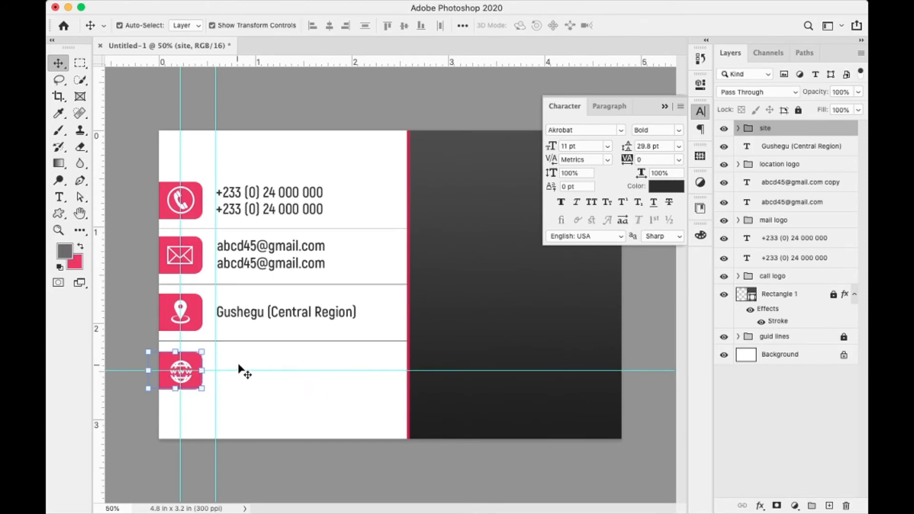
pyautogui.press('t')
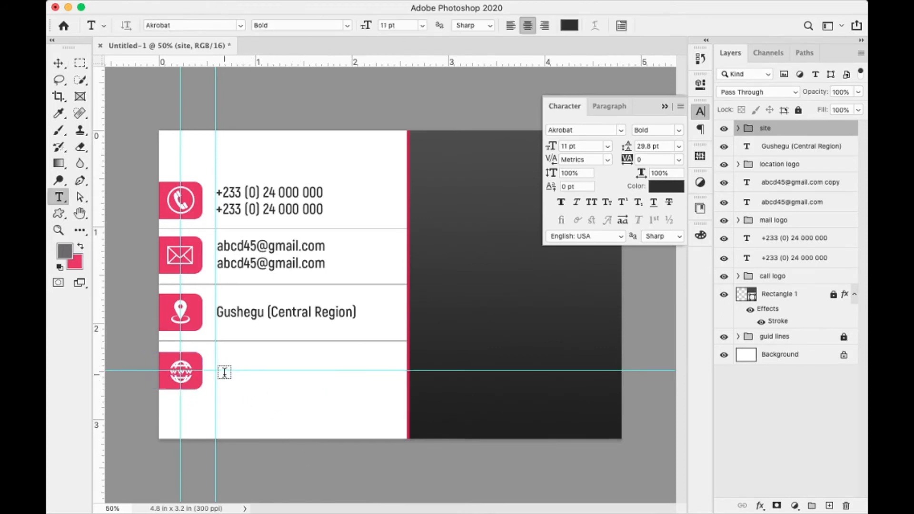
pyautogui.click(224, 370)
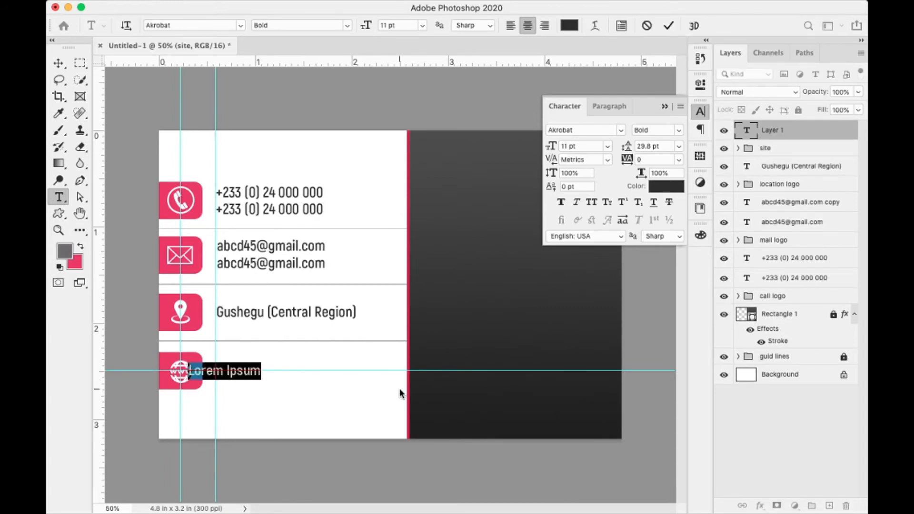
pyautogui.write('www.')
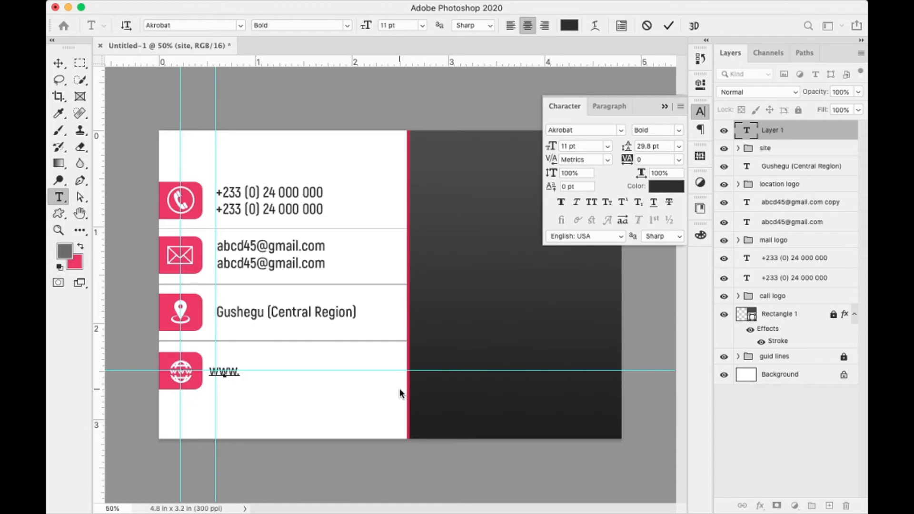
pyautogui.write('gazatec')
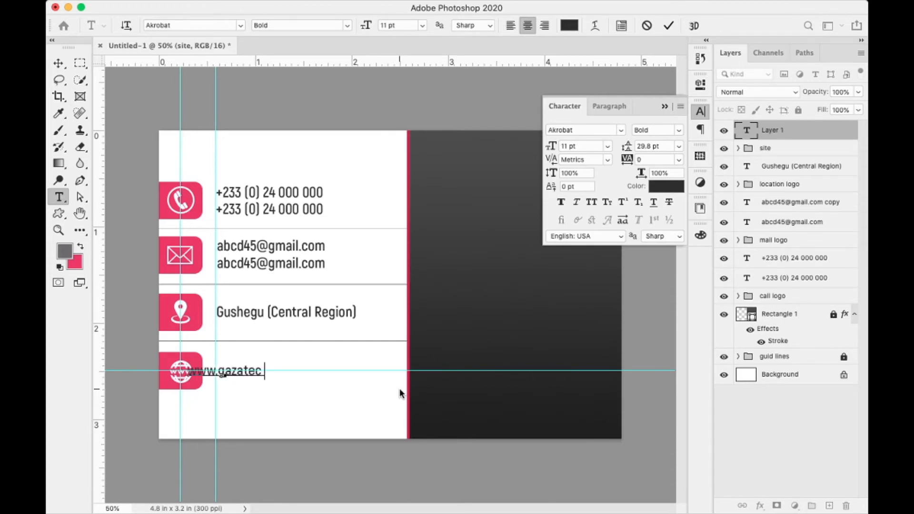
pyautogui.write('hline')
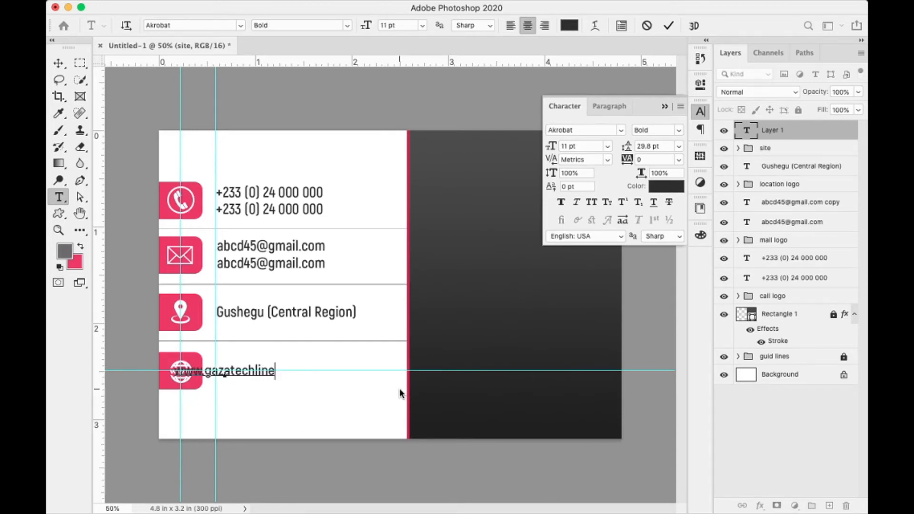
pyautogui.write('.')
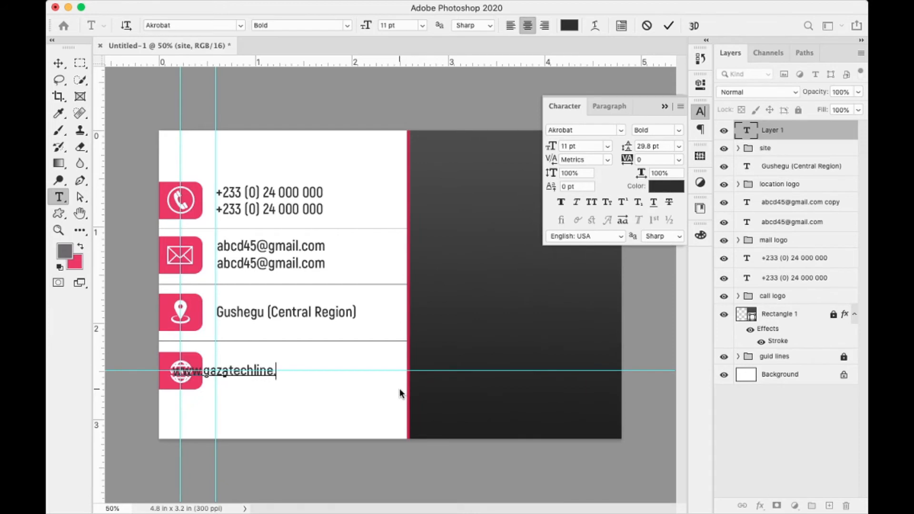
pyautogui.write('com')
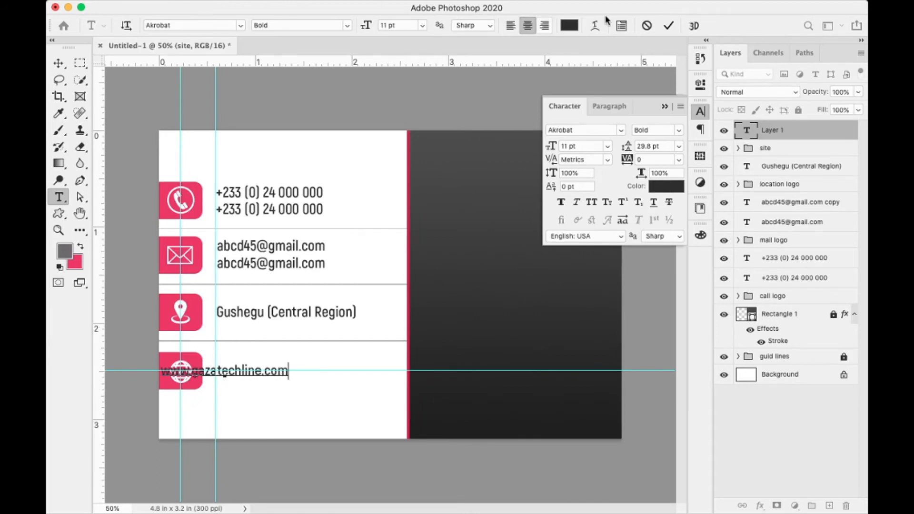
pyautogui.click(668, 26)
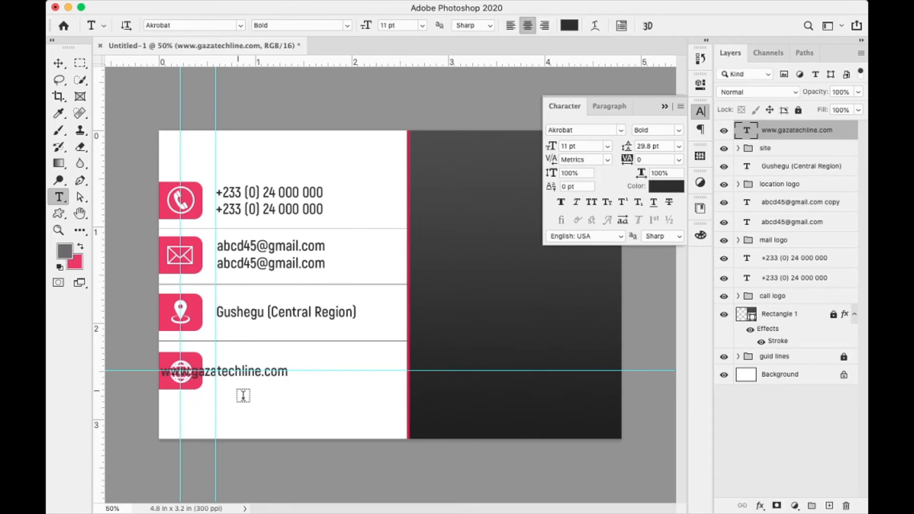
pyautogui.press('v')
pyautogui.moveTo(275, 376); pyautogui.dragTo(336, 377)
pyautogui.press('Left')
pyautogui.press('Left')
pyautogui.press('Left')
pyautogui.press('Left')
pyautogui.press('Left')
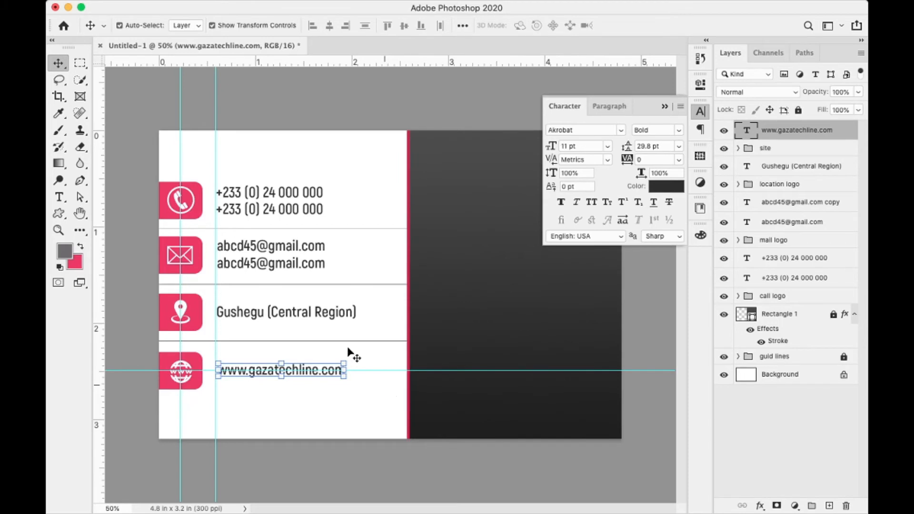
pyautogui.click(664, 106)
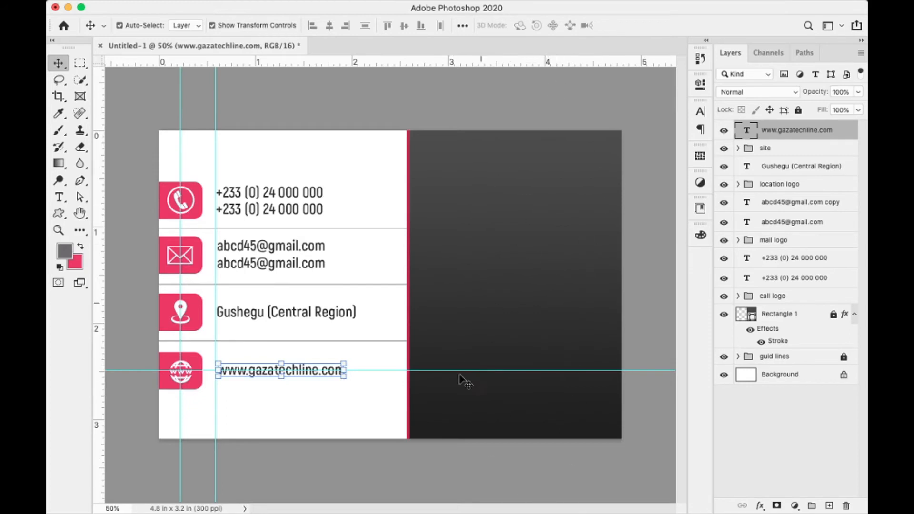
pyautogui.click(783, 317)
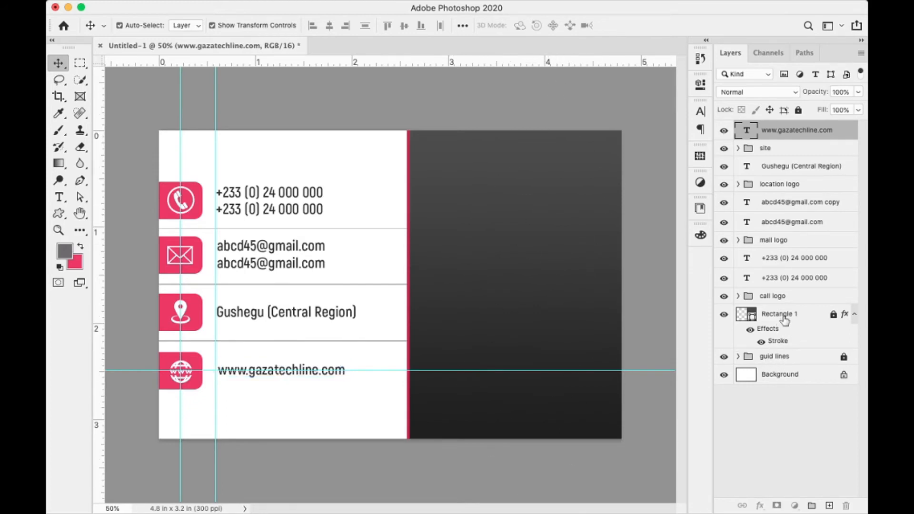
# - Put a vertical guide at about 3.538 in down the dark side's middle and add an empty layer
pyautogui.doubleClick(834, 317)
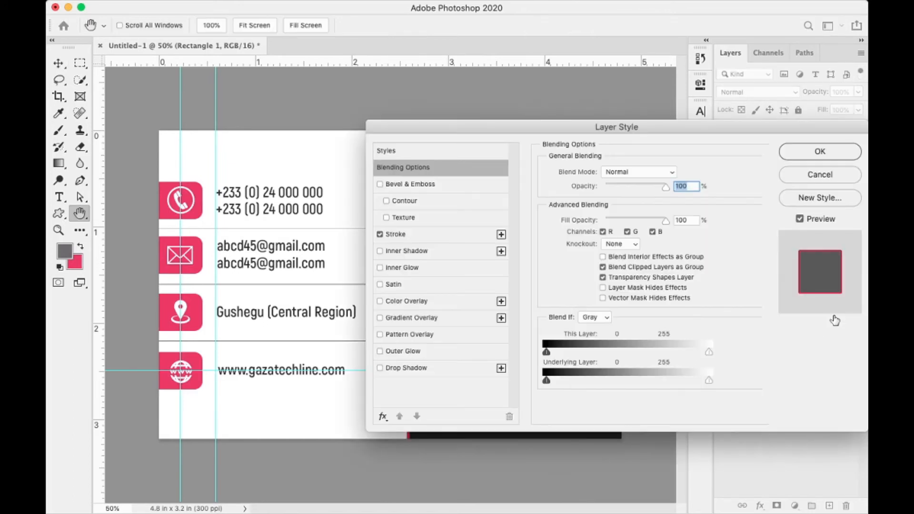
pyautogui.click(795, 170)
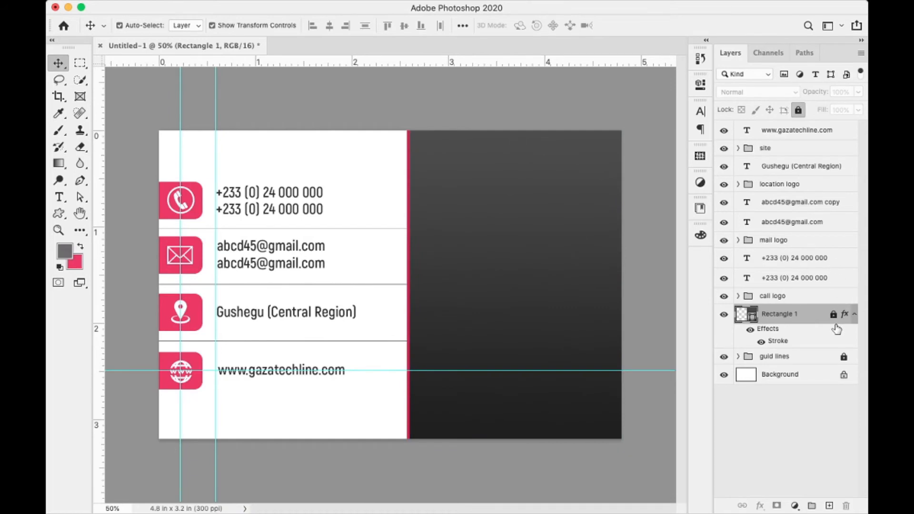
pyautogui.moveTo(834, 317); pyautogui.dragTo(848, 508)
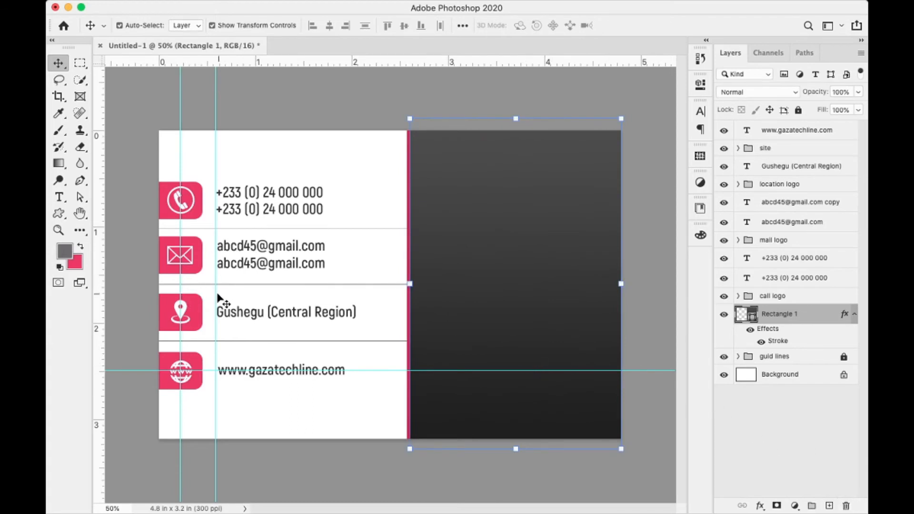
pyautogui.moveTo(215, 302); pyautogui.dragTo(513, 345)
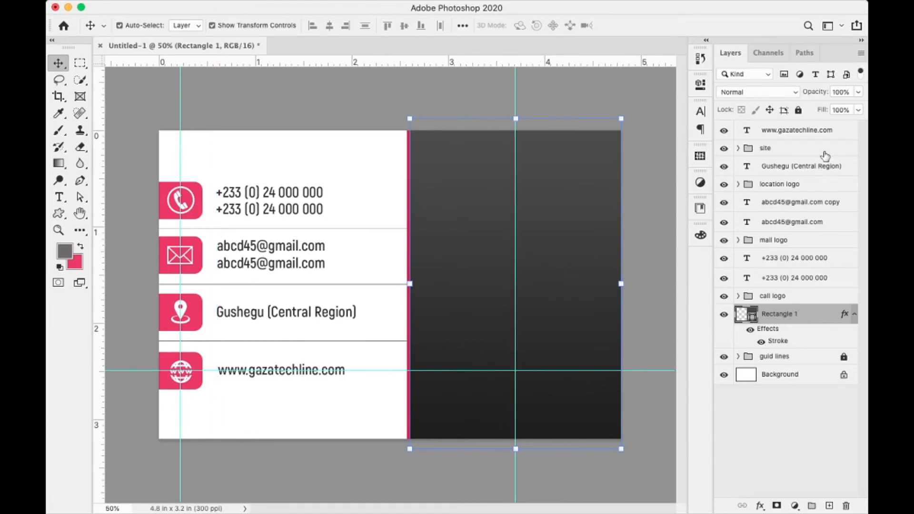
pyautogui.click(801, 112)
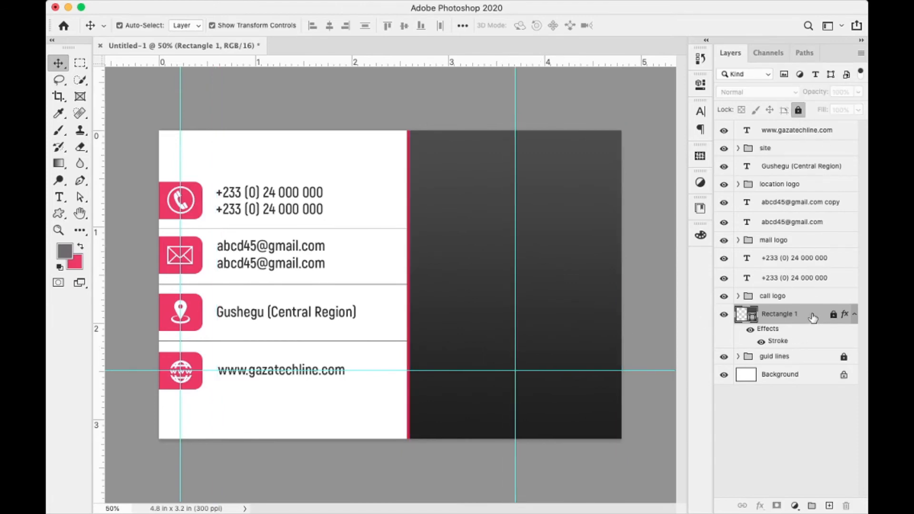
pyautogui.click(829, 506)
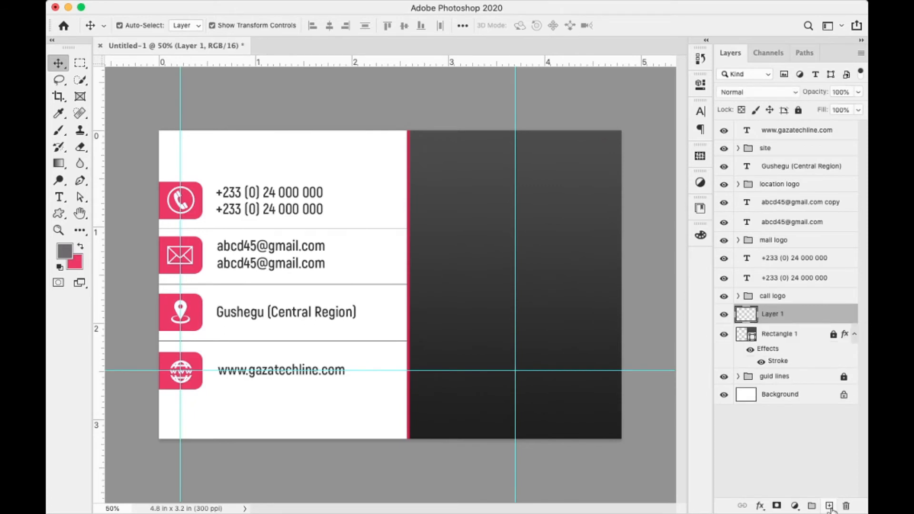
# - Draw a grey circle, Ellipse 1, and centre it on the vertical guide near the top of the dark side
pyautogui.click(59, 213)
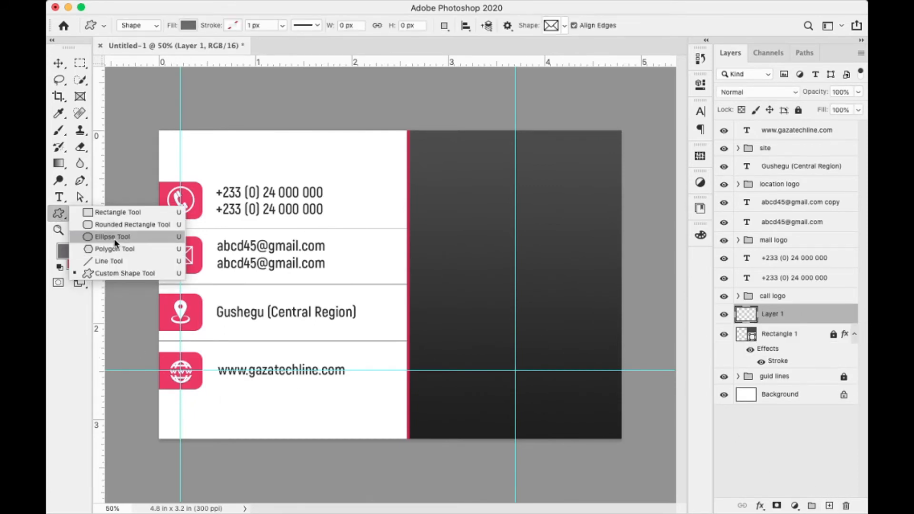
pyautogui.click(111, 236)
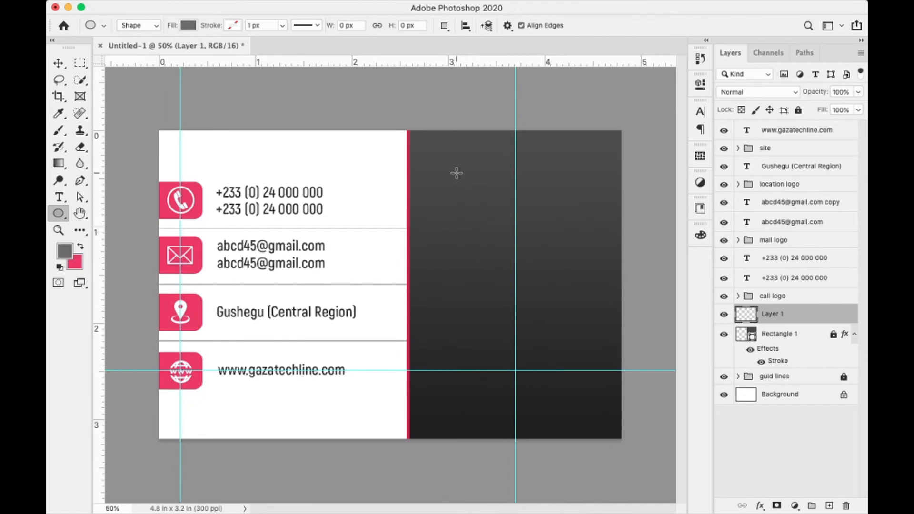
pyautogui.moveTo(457, 171); pyautogui.dragTo(559, 319)
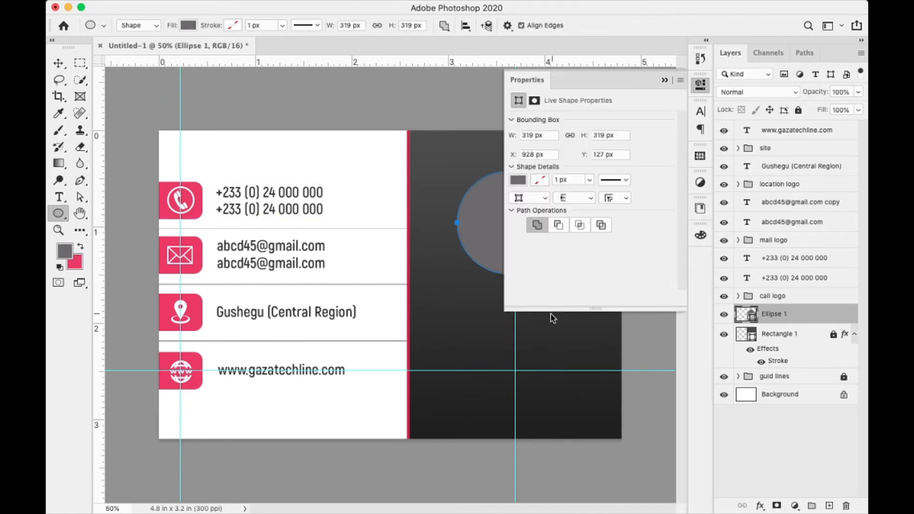
pyautogui.click(665, 80)
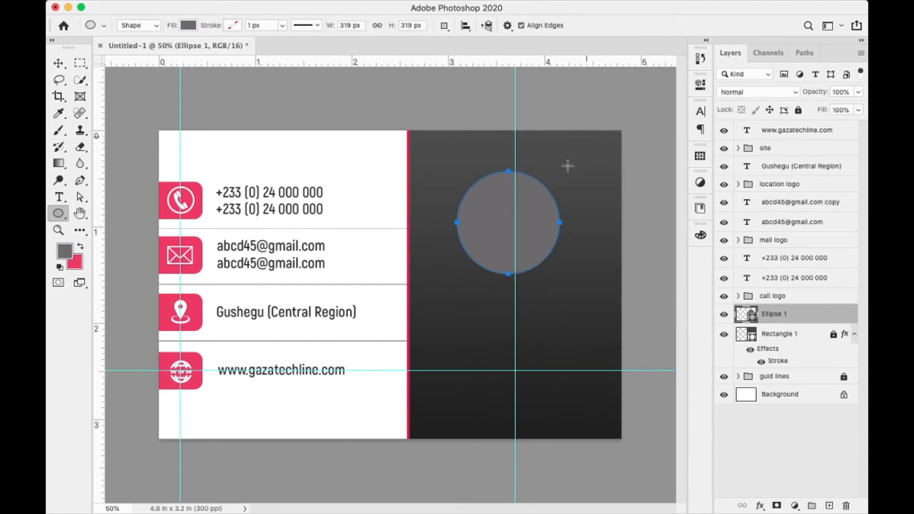
pyautogui.press('v')
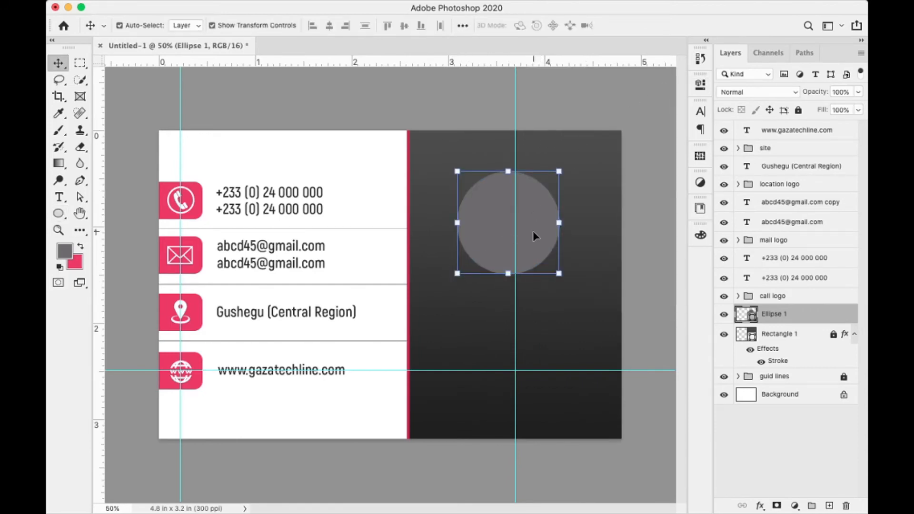
pyautogui.moveTo(533, 232); pyautogui.dragTo(540, 232)
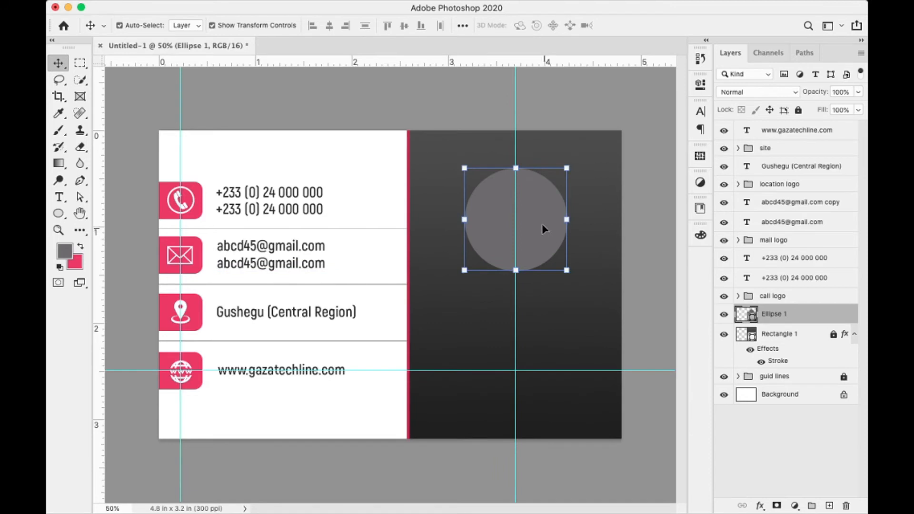
pyautogui.press('Up')
pyautogui.press('Up')
pyautogui.press('Up')
pyautogui.press('Up')
pyautogui.press('Up')
pyautogui.press('Up')
pyautogui.press('Up')
pyautogui.press('Up')
pyautogui.press('Up')
pyautogui.press('Up')
pyautogui.press('Up')
pyautogui.press('Up')
pyautogui.press('Up')
pyautogui.press('Up')
pyautogui.press('Up')
pyautogui.press('Up')
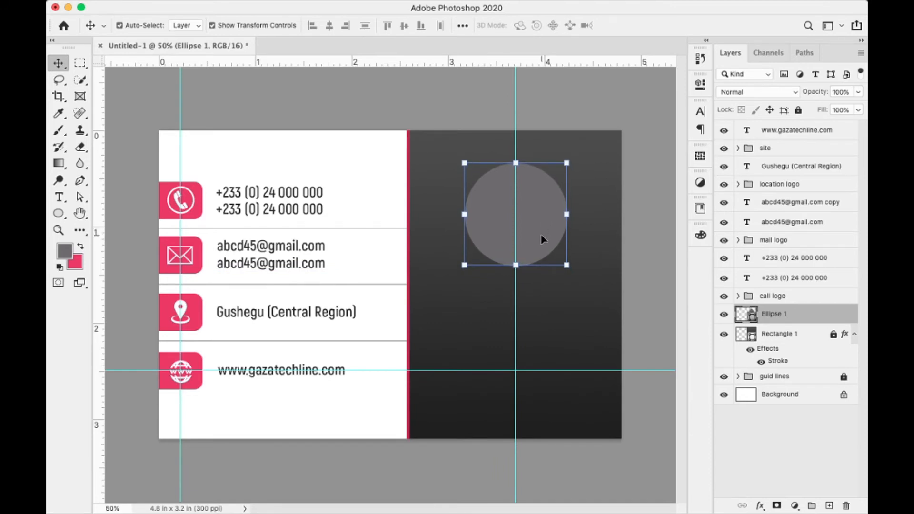
pyautogui.press('Up')
pyautogui.press('Up')
pyautogui.press('Up')
pyautogui.press('Up')
pyautogui.press('Up')
pyautogui.press('Up')
pyautogui.press('Up')
pyautogui.press('Up')
pyautogui.press('Up')
pyautogui.press('Up')
pyautogui.press('Up')
pyautogui.press('Up')
pyautogui.press('Up')
pyautogui.press('Up')
pyautogui.press('Up')
pyautogui.press('Up')
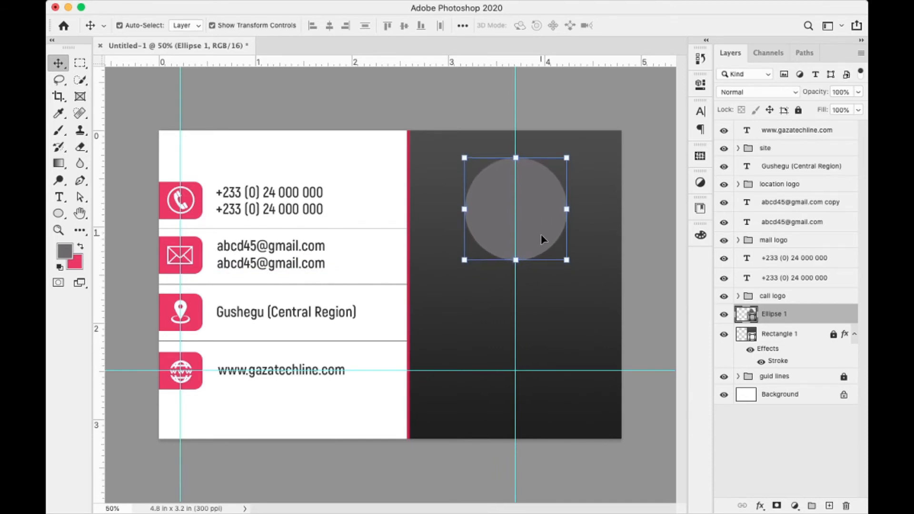
pyautogui.press('Down')
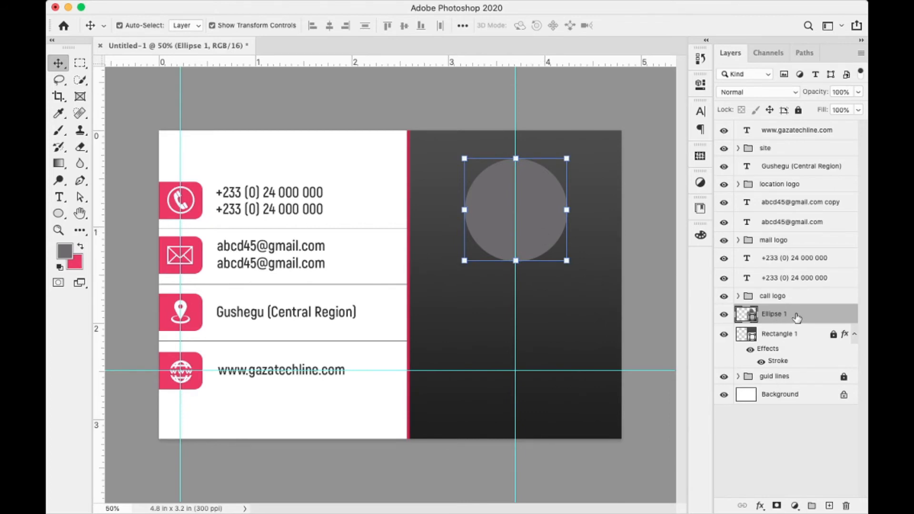
pyautogui.click(830, 505)
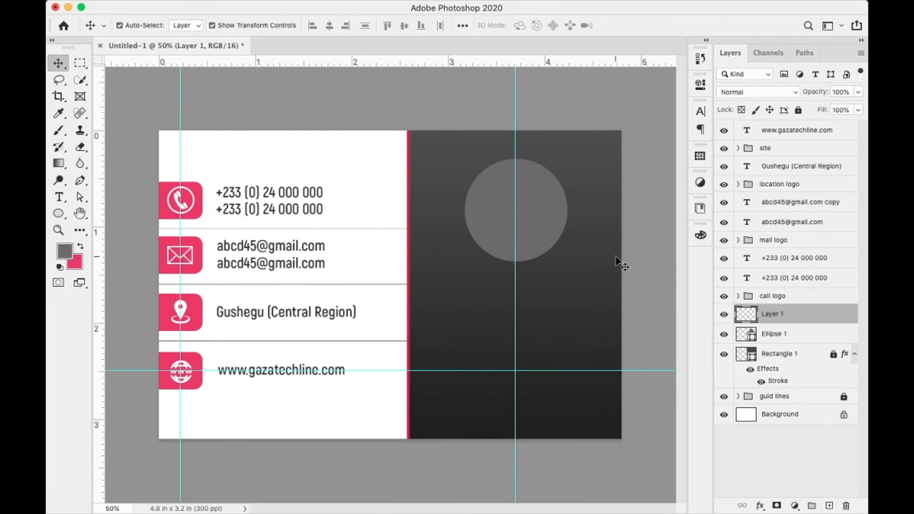
# - Place awuley.JPG as an embedded image, scaled to about 16% over the dark side's upper area
pyautogui.click(147, 7)
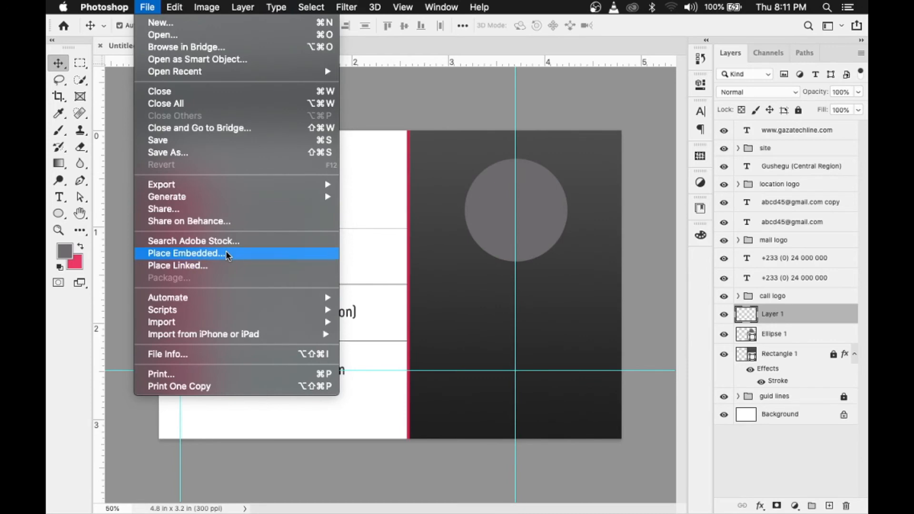
pyautogui.click(245, 251)
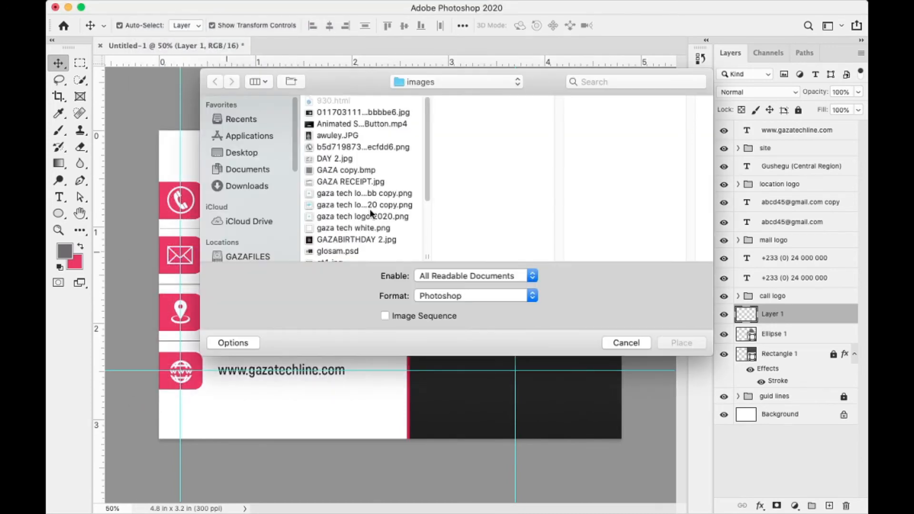
pyautogui.click(336, 136)
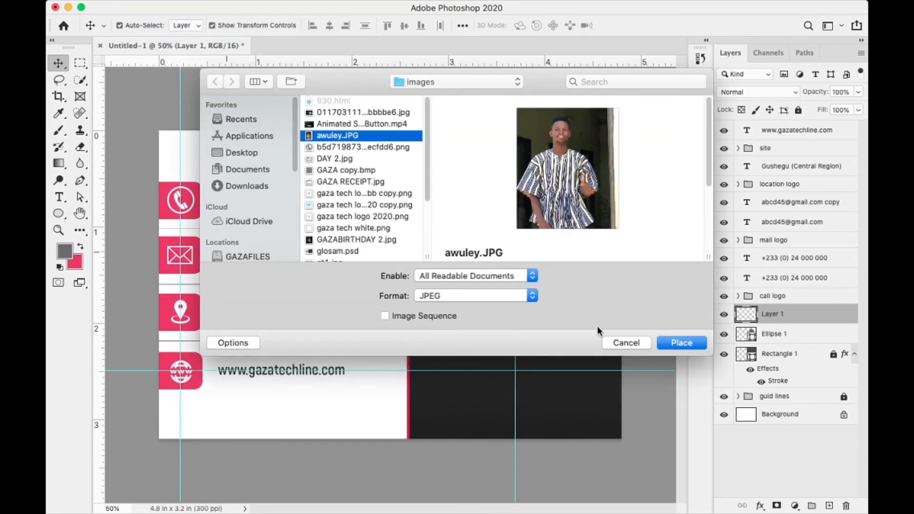
pyautogui.click(677, 344)
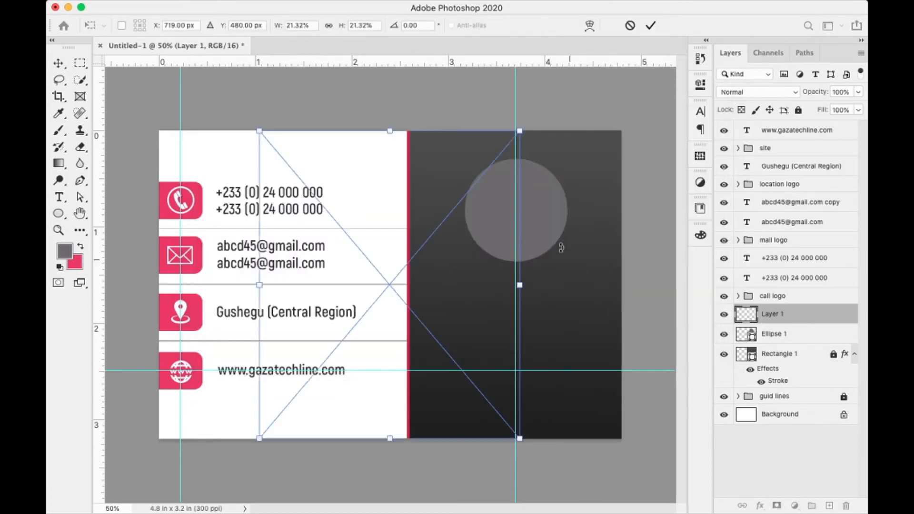
pyautogui.moveTo(351, 288); pyautogui.dragTo(494, 281)
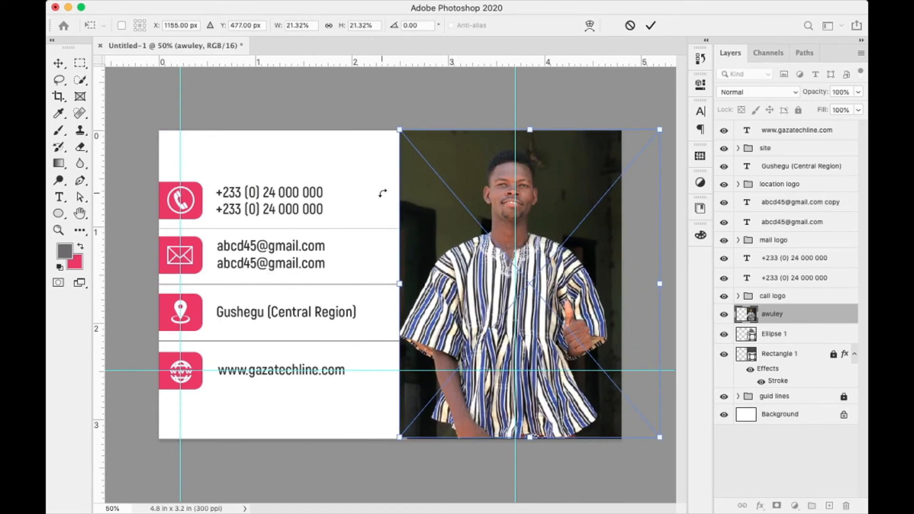
pyautogui.moveTo(400, 130); pyautogui.dragTo(434, 171)
pyautogui.moveTo(499, 265); pyautogui.dragTo(494, 243)
pyautogui.click(650, 25)
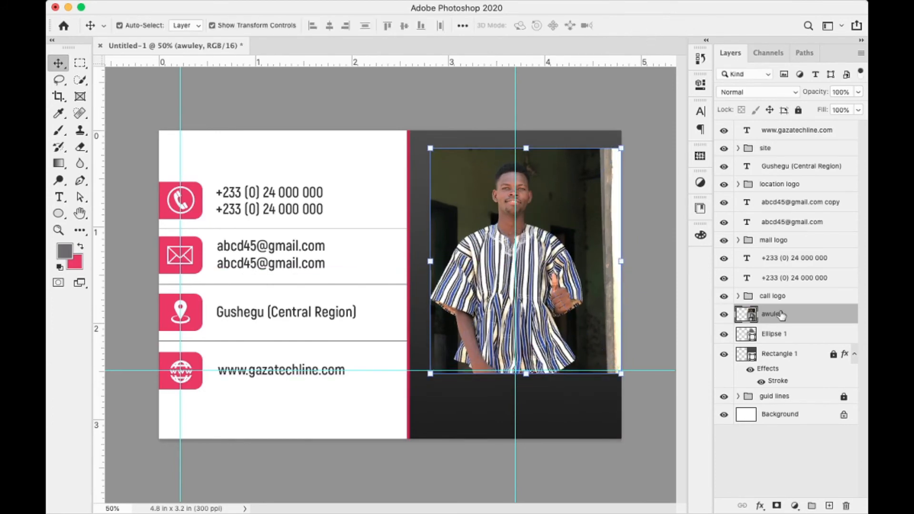
pyautogui.click(785, 336)
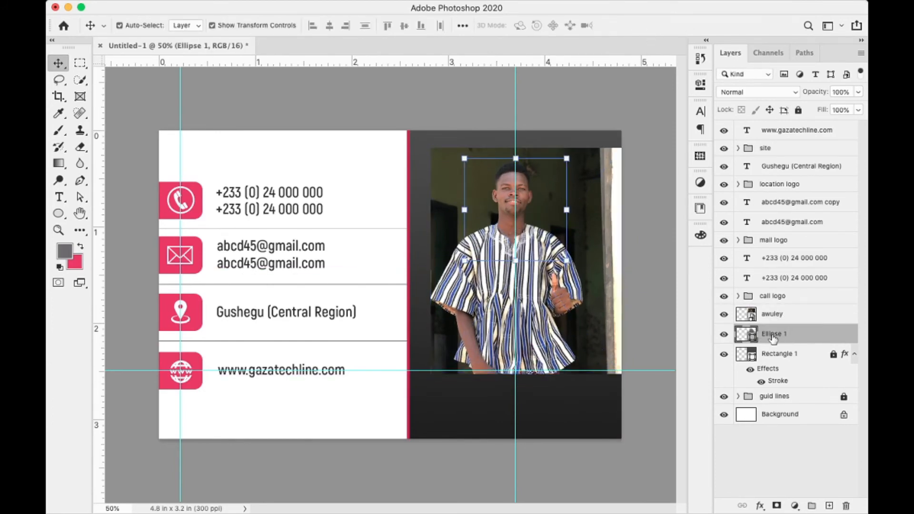
# - Clip the awuley photo to Ellipse 1 and nudge it slightly right within the circle
pyautogui.click(803, 318)
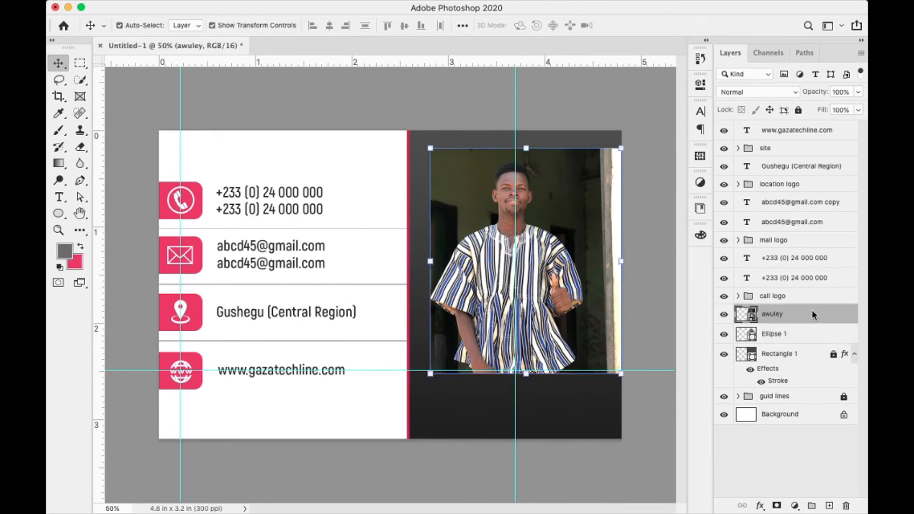
pyautogui.rightClick(812, 313)
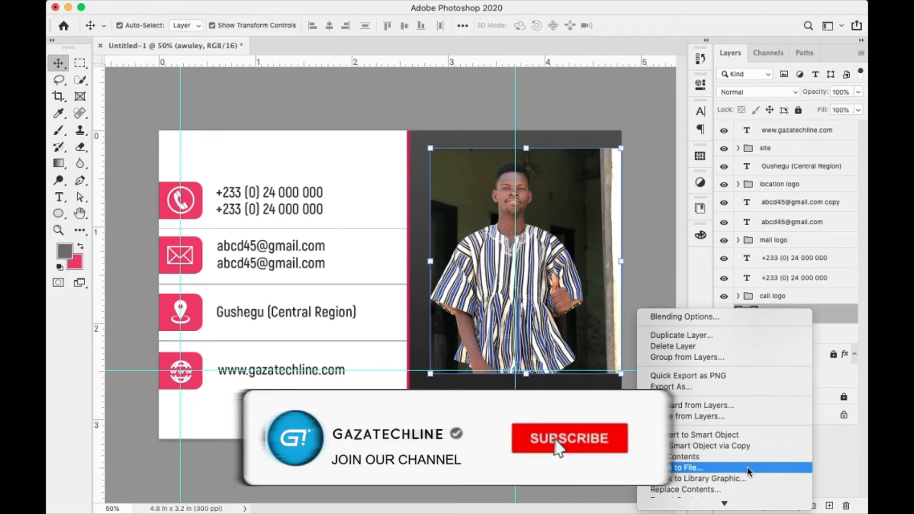
pyautogui.moveTo(720, 503)
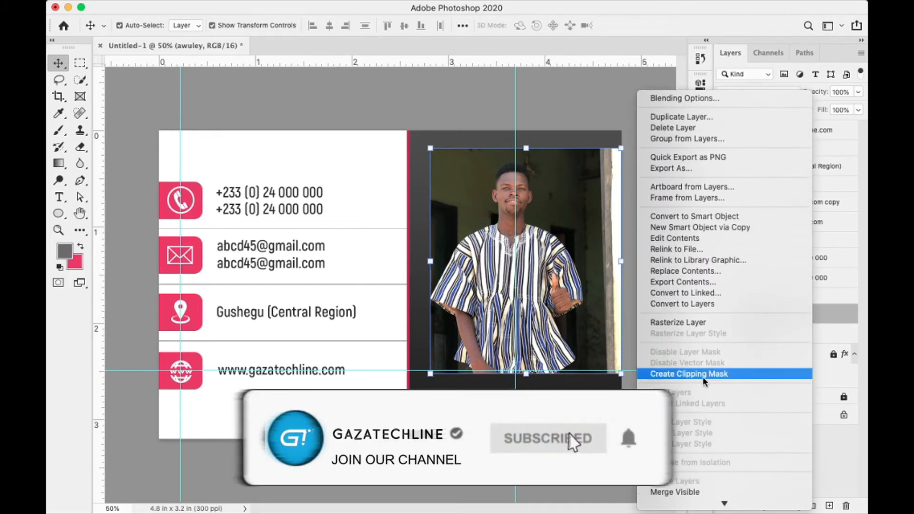
pyautogui.click(703, 375)
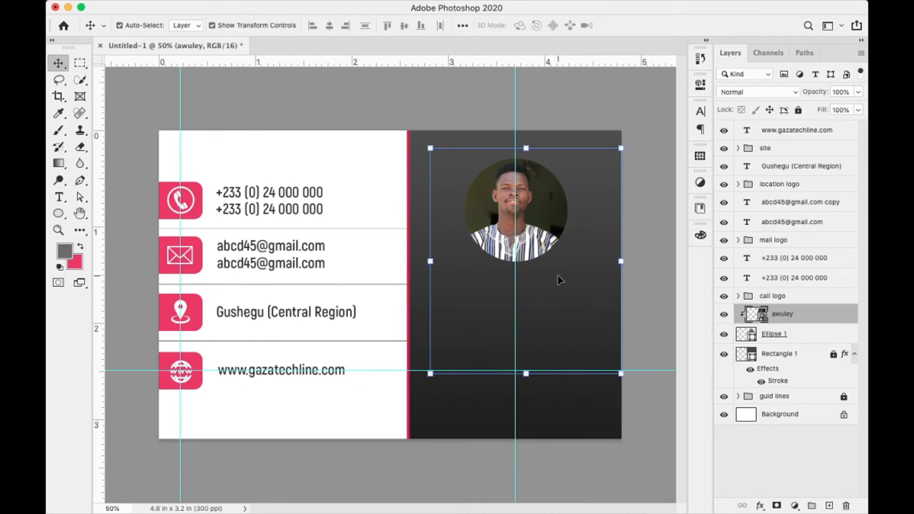
pyautogui.press('Right')
pyautogui.press('Right')
pyautogui.press('Right')
pyautogui.press('Right')
pyautogui.press('Right')
pyautogui.press('Right')
pyautogui.press('Right')
pyautogui.press('Right')
pyautogui.press('Right')
pyautogui.press('Right')
pyautogui.press('Right')
pyautogui.press('Right')
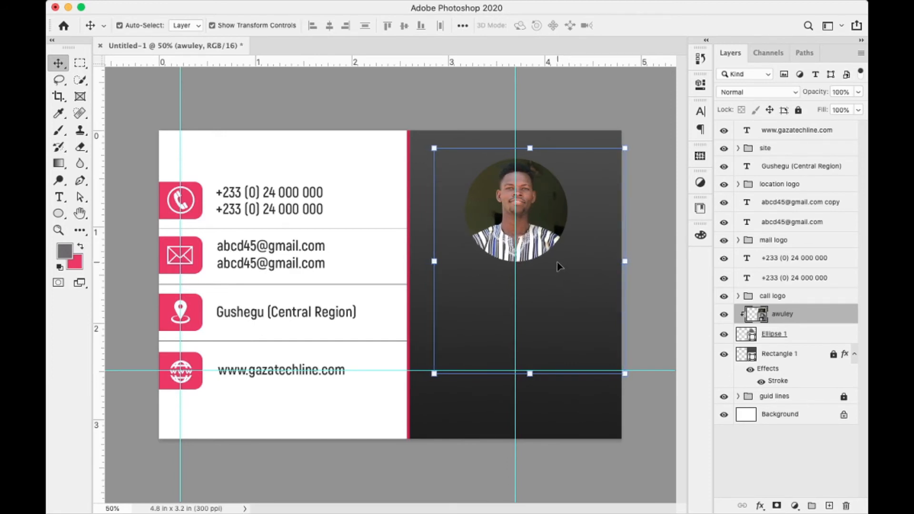
pyautogui.press('Left')
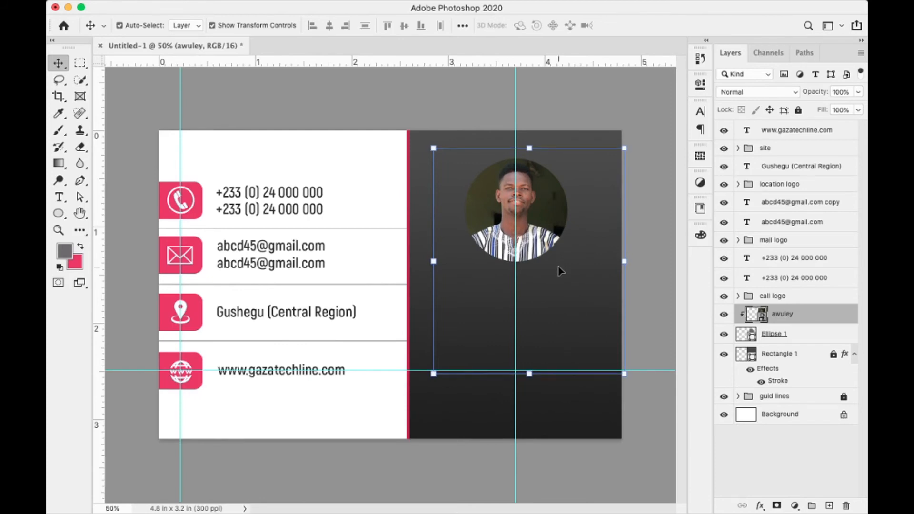
pyautogui.press('Left')
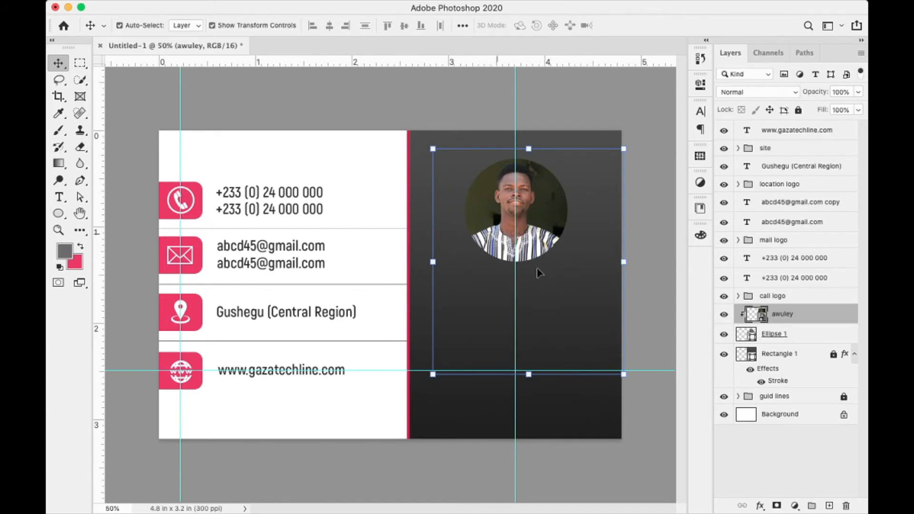
pyautogui.click(797, 337)
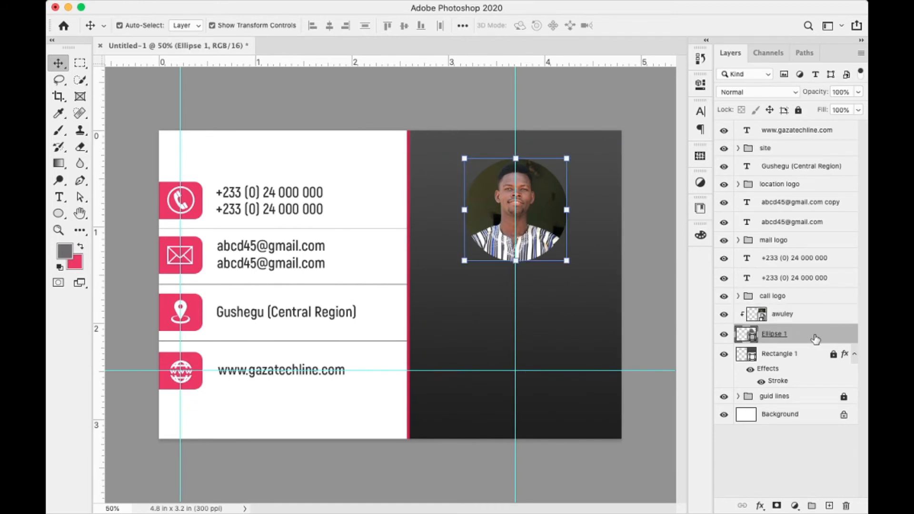
# - Give Ellipse 1 a light pink Stroke layer style as an outline ring
pyautogui.doubleClick(815, 338)
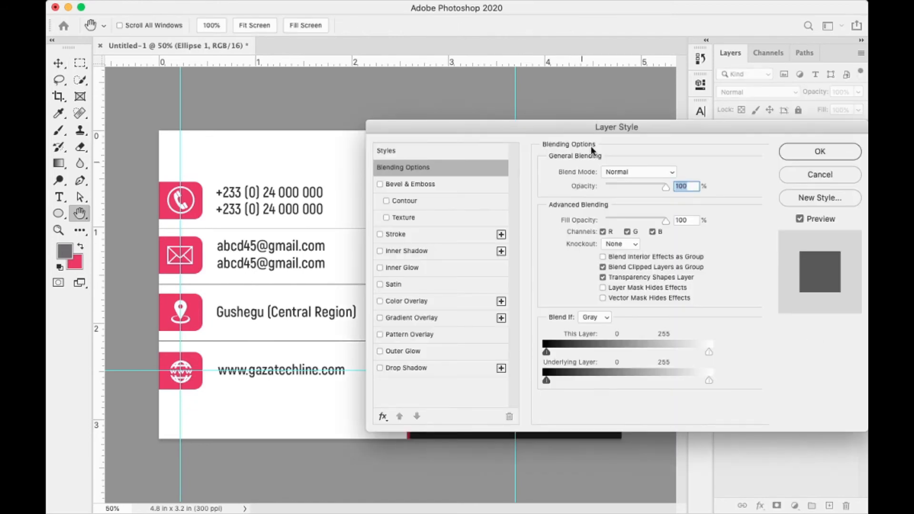
pyautogui.moveTo(588, 124); pyautogui.dragTo(768, 156)
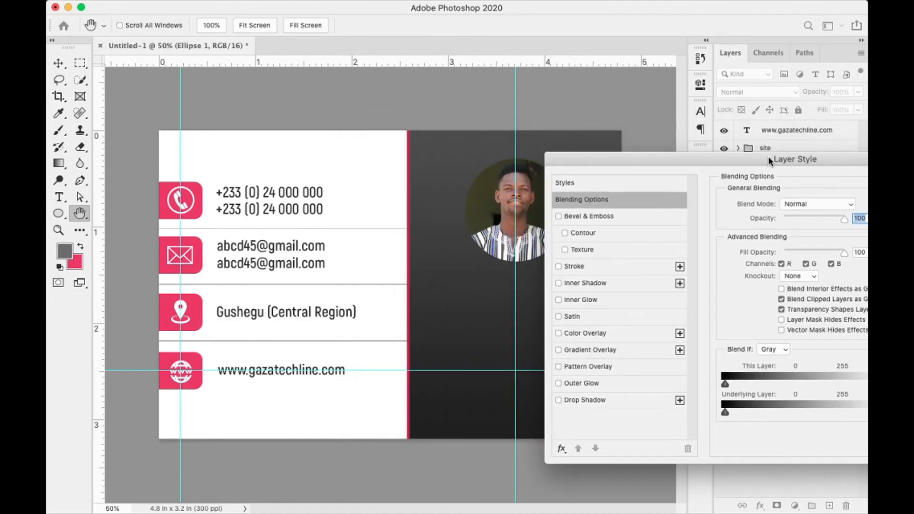
pyautogui.click(559, 317)
pyautogui.click(556, 317)
pyautogui.click(564, 267)
pyautogui.click(609, 265)
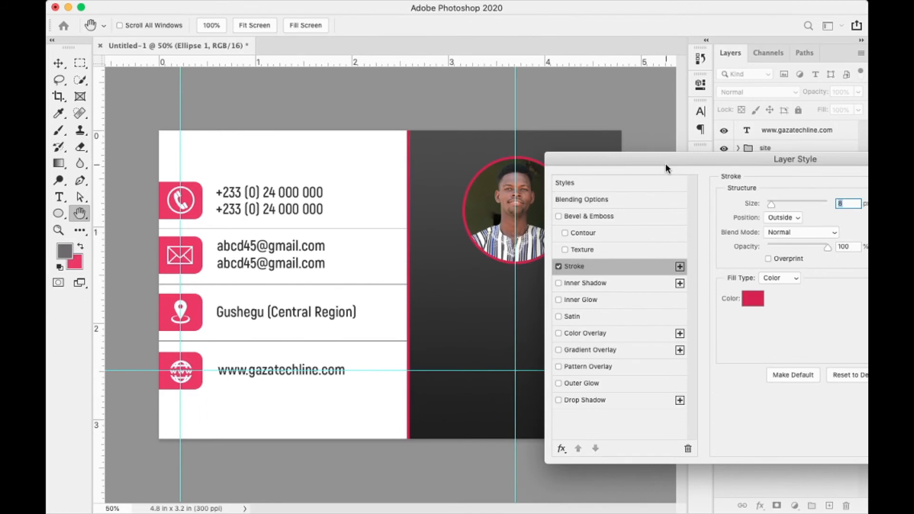
pyautogui.moveTo(665, 162)
pyautogui.mouseDown()
pyautogui.moveTo(369, 309)
pyautogui.moveTo(324, 316)
pyautogui.mouseUp()
pyautogui.click(409, 446)
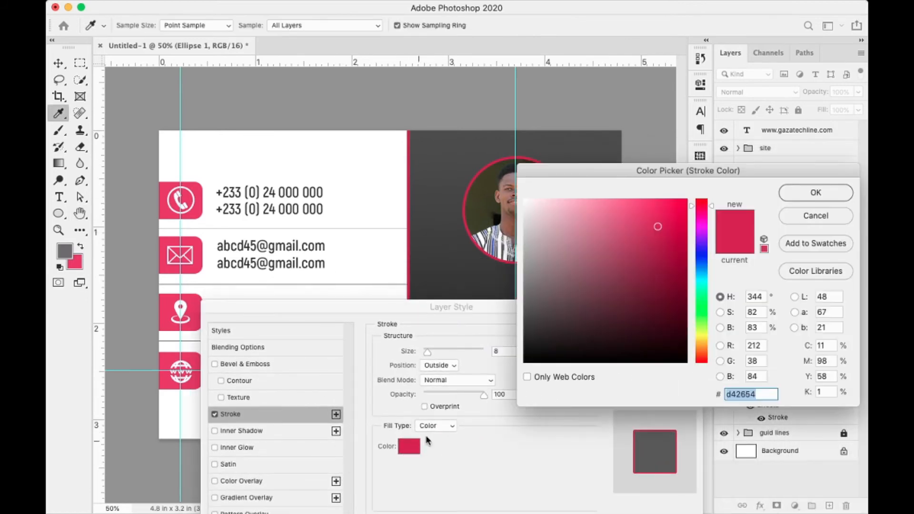
pyautogui.click(621, 213)
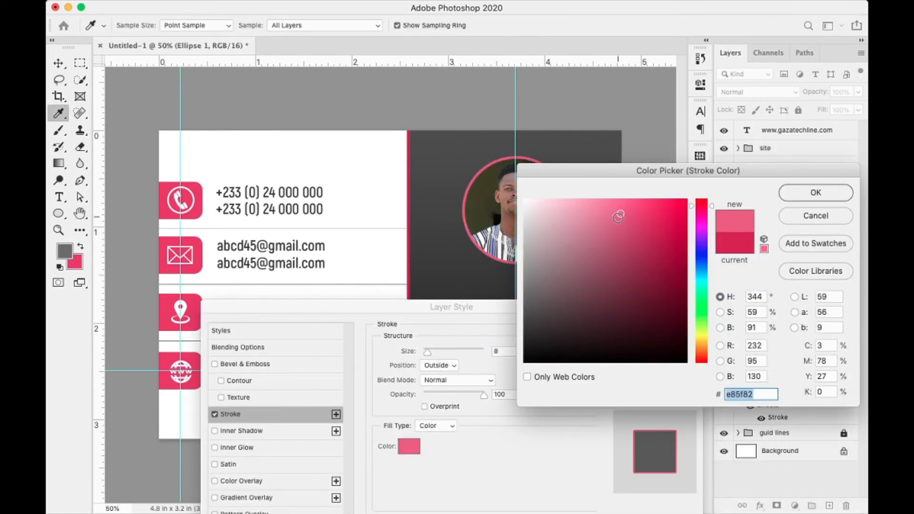
pyautogui.moveTo(619, 214); pyautogui.dragTo(620, 211)
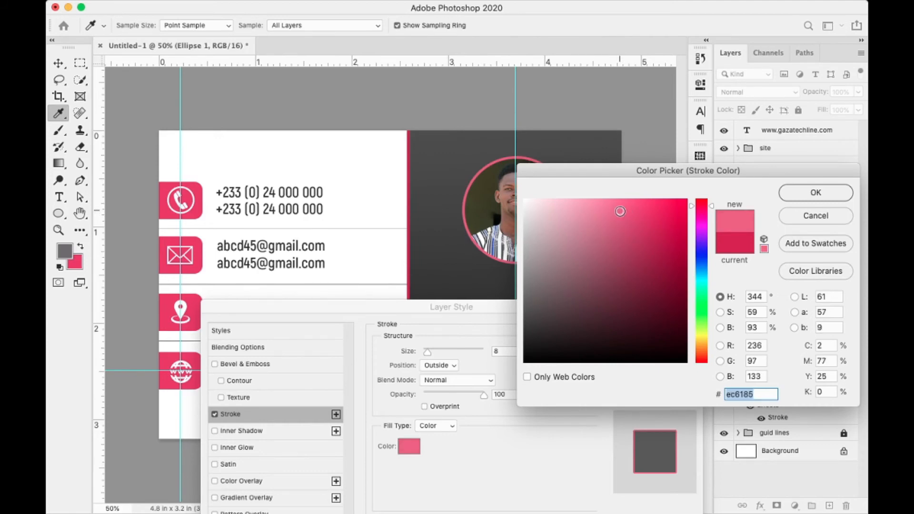
pyautogui.click(786, 199)
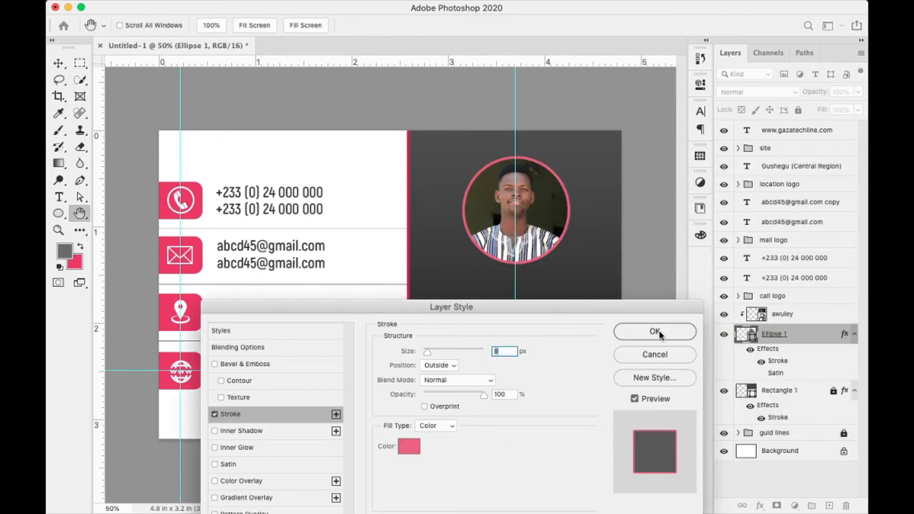
pyautogui.click(656, 331)
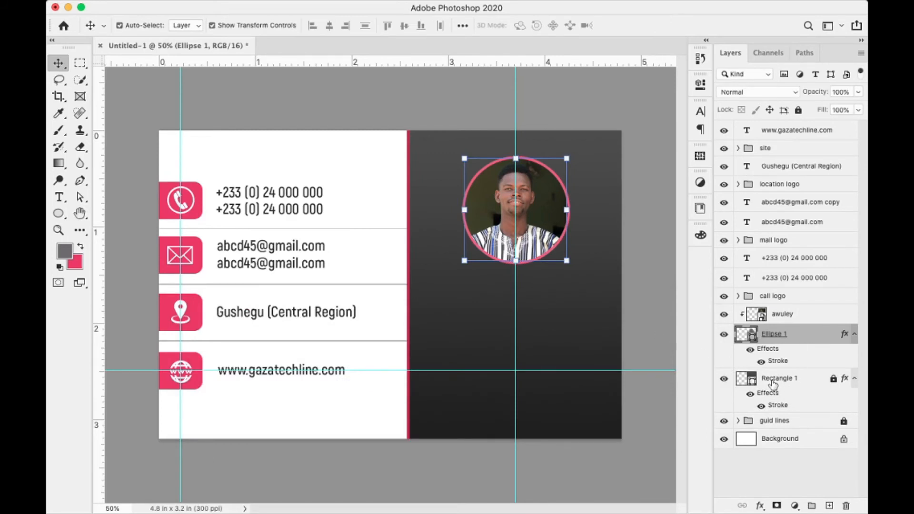
# - Group the photo and circle as 'icon or picture' and lock the group
pyautogui.keyDown('shift'); pyautogui.click(800, 318); pyautogui.keyUp('shift')
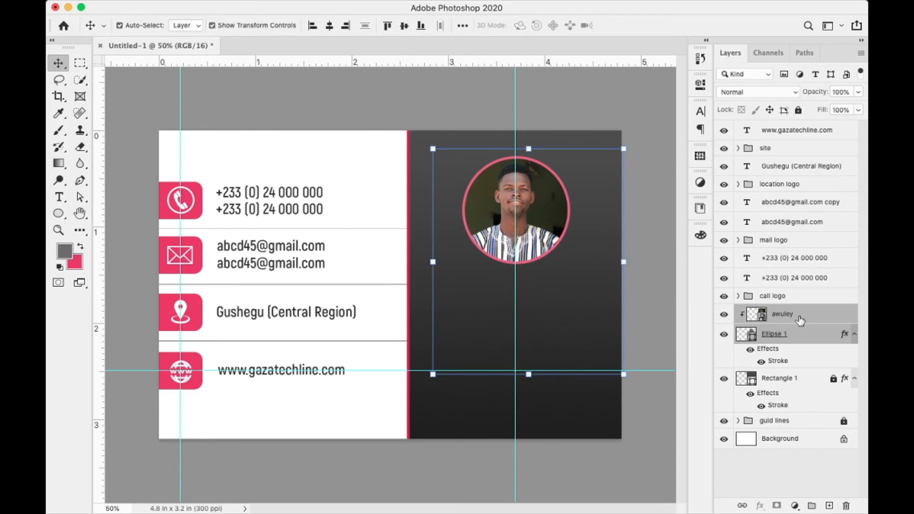
pyautogui.press('super+g')
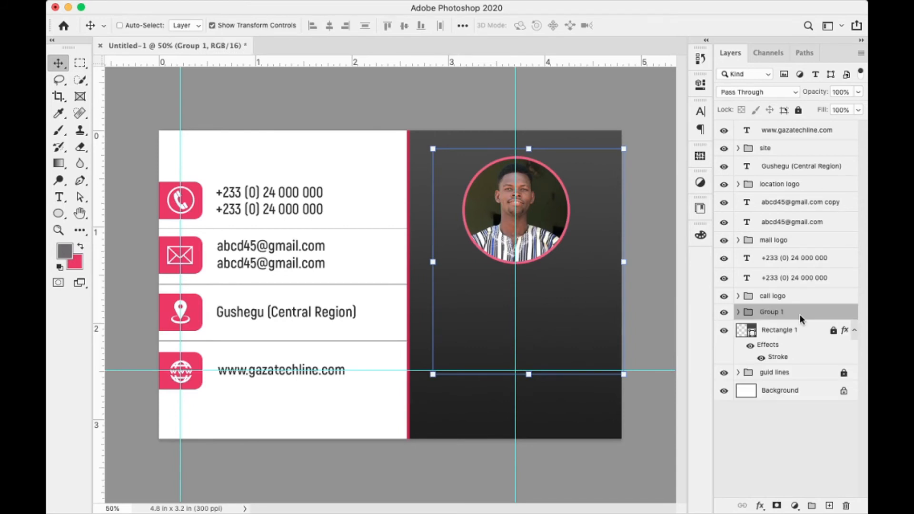
pyautogui.doubleClick(777, 313)
pyautogui.write('icon or picture')
pyautogui.press('Return')
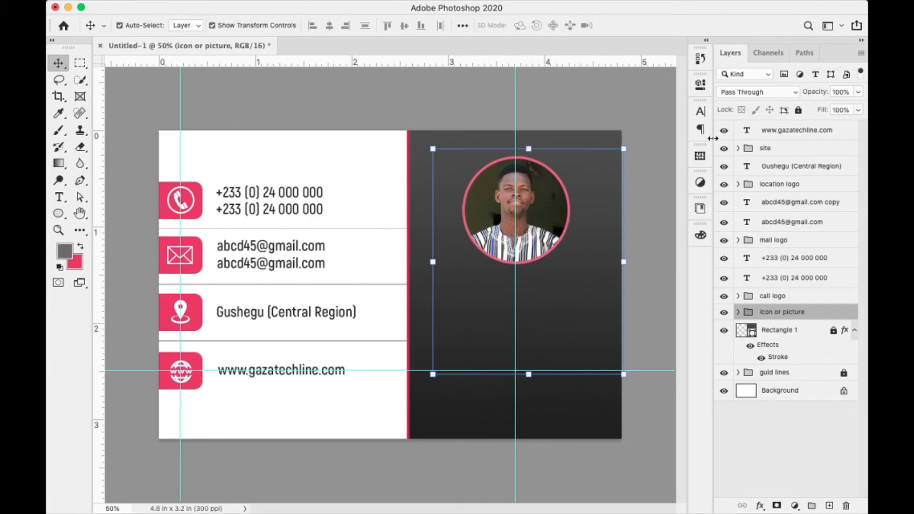
pyautogui.click(799, 111)
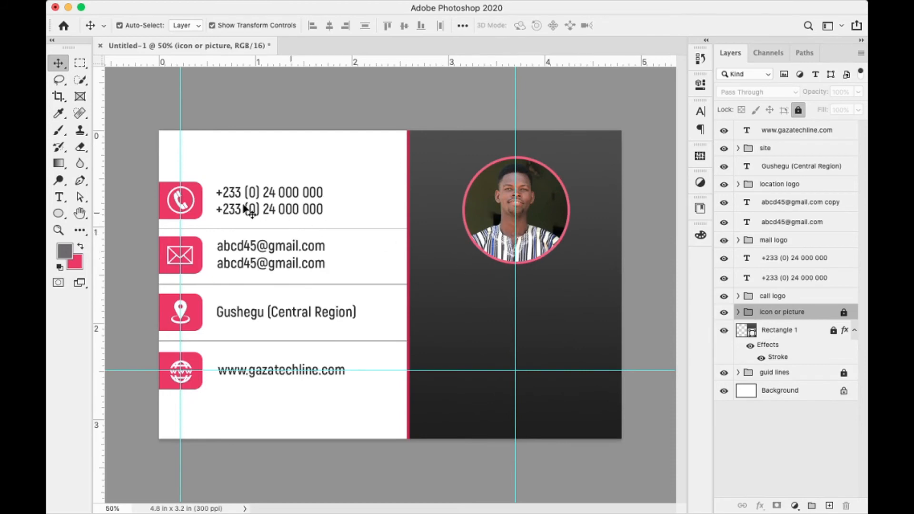
# - Add a text layer with the cardholder's name below the circular photo
pyautogui.press('t')
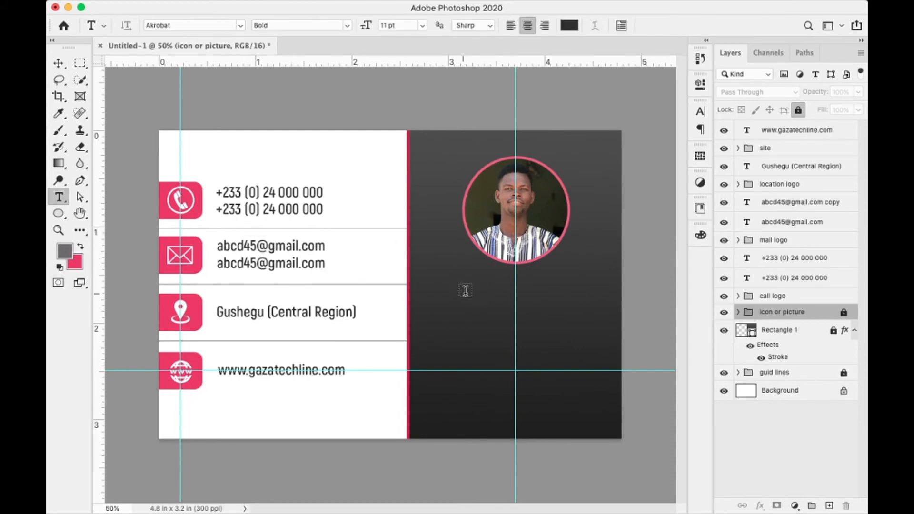
pyautogui.click(473, 287)
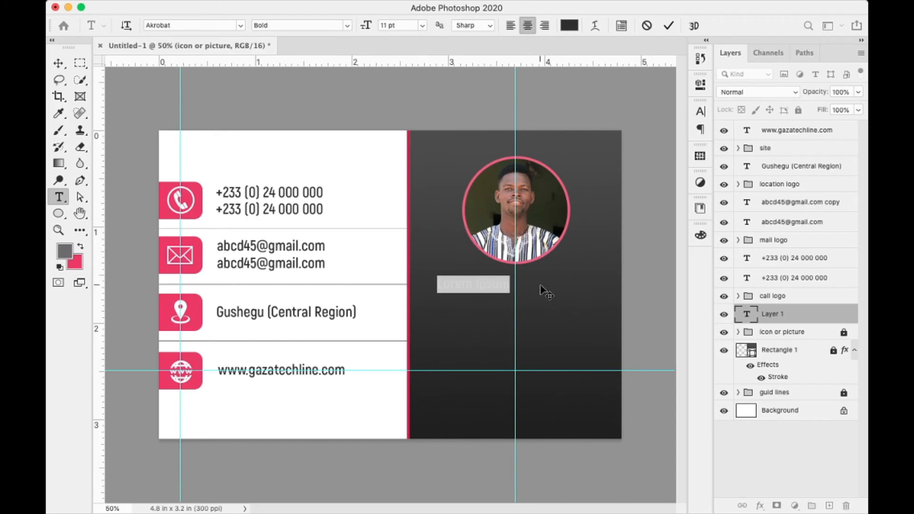
pyautogui.press('BackSpace')
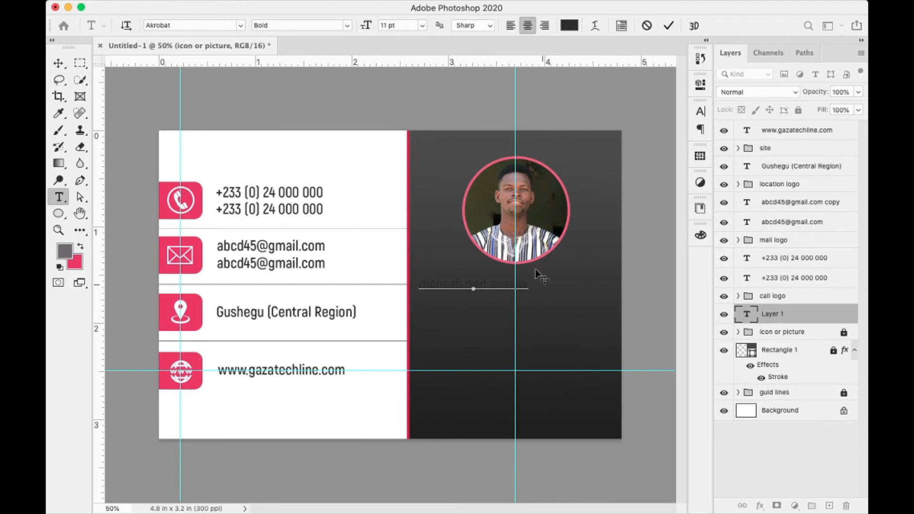
pyautogui.click(669, 27)
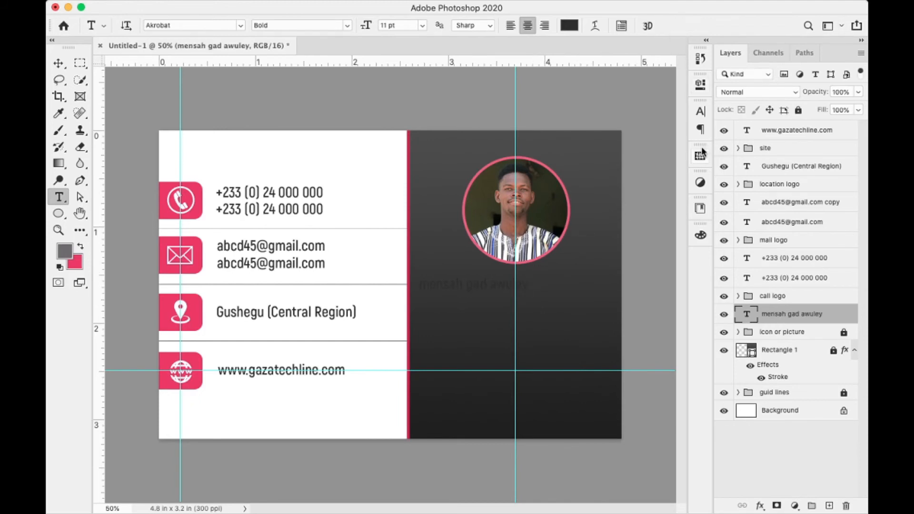
# - Format the name as all caps, white, at 12 pt
pyautogui.click(701, 112)
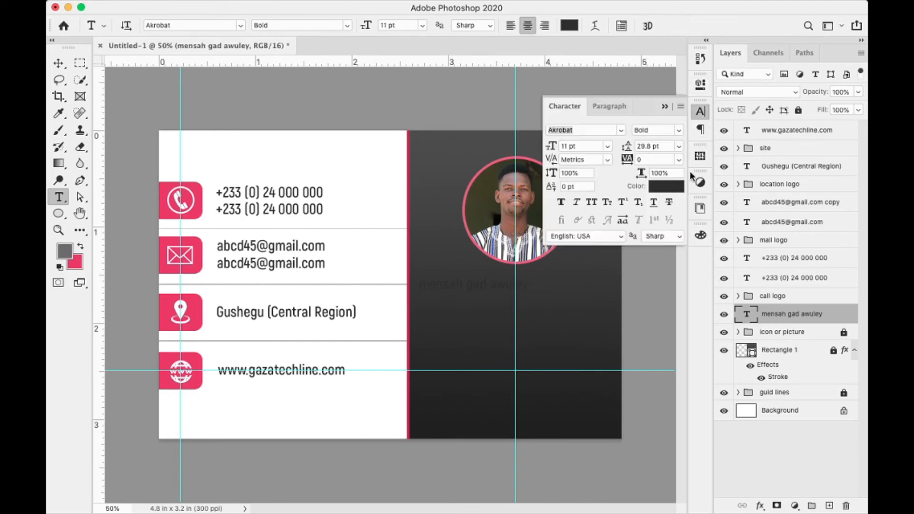
pyautogui.click(592, 202)
pyautogui.click(661, 193)
pyautogui.click(525, 200)
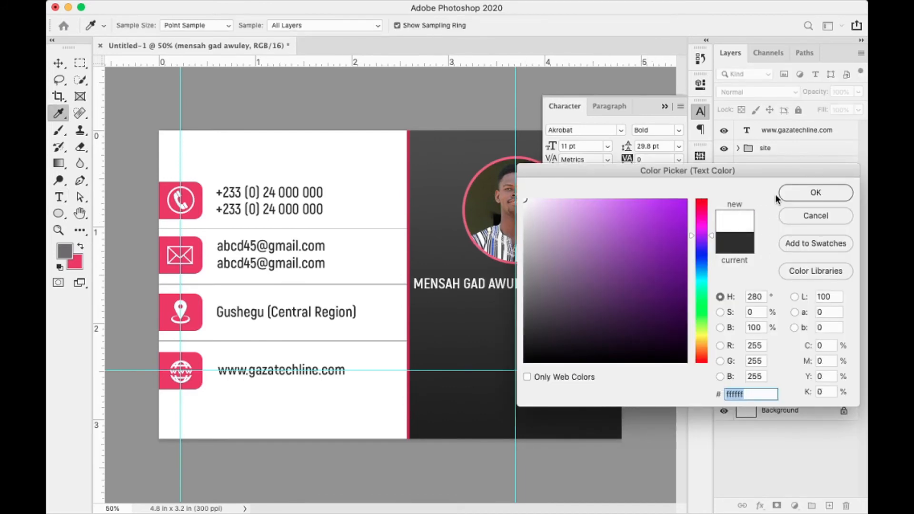
pyautogui.click(791, 195)
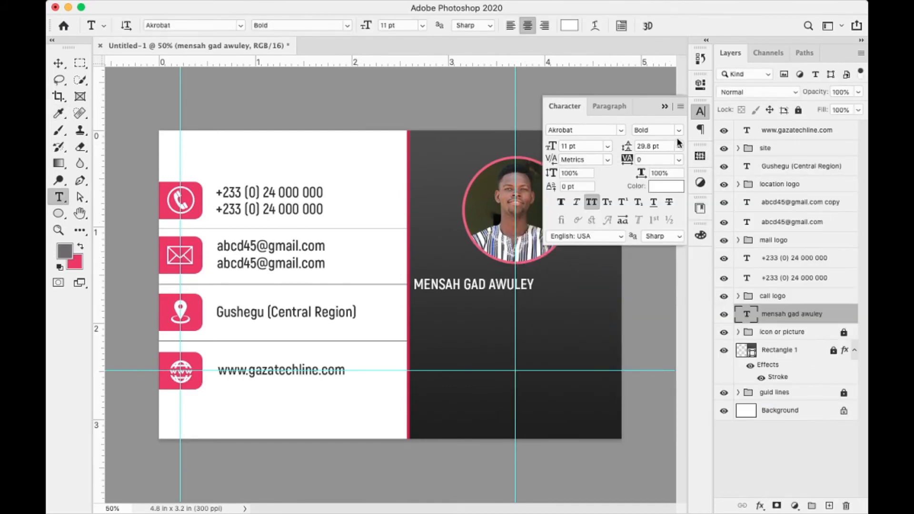
pyautogui.click(547, 150)
pyautogui.write('12')
pyautogui.press('Return')
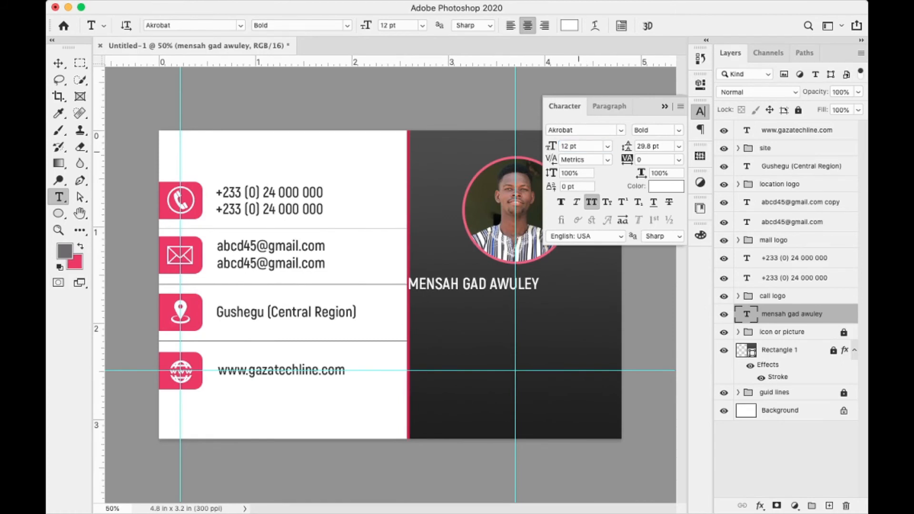
# - Apply Faux Bold to the name and centre it directly beneath the circular photo
pyautogui.click(561, 203)
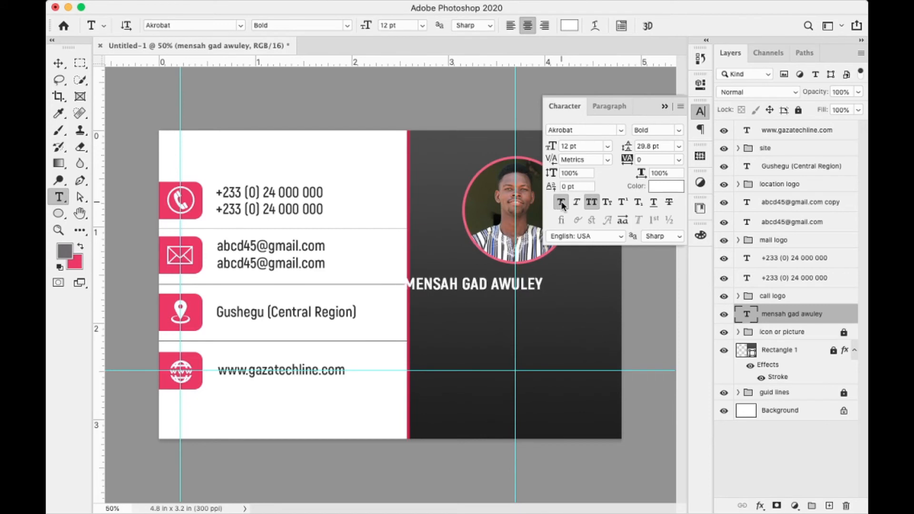
pyautogui.press('v')
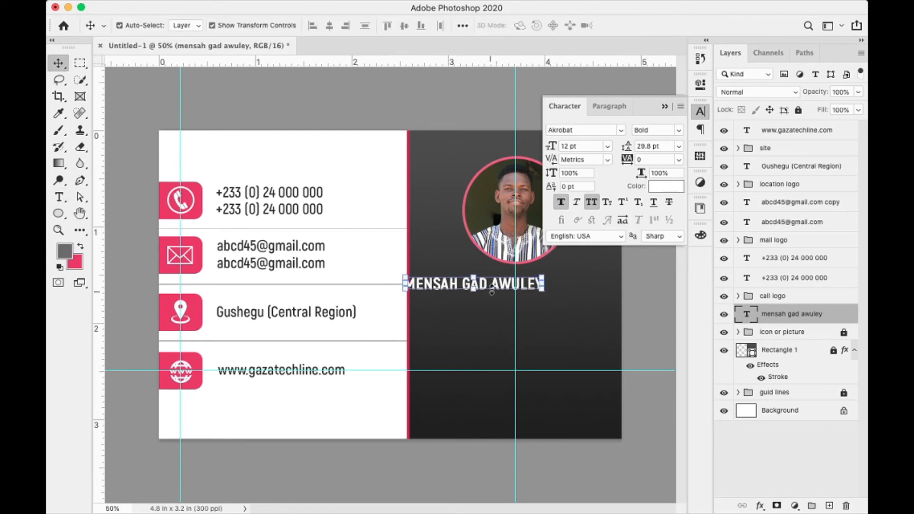
pyautogui.moveTo(493, 285); pyautogui.dragTo(546, 282)
pyautogui.press('Up')
pyautogui.press('Up')
pyautogui.press('Right')
pyautogui.press('Right')
pyautogui.press('Right')
pyautogui.press('Right')
pyautogui.press('Right')
pyautogui.press('Right')
pyautogui.press('Right')
pyautogui.press('Right')
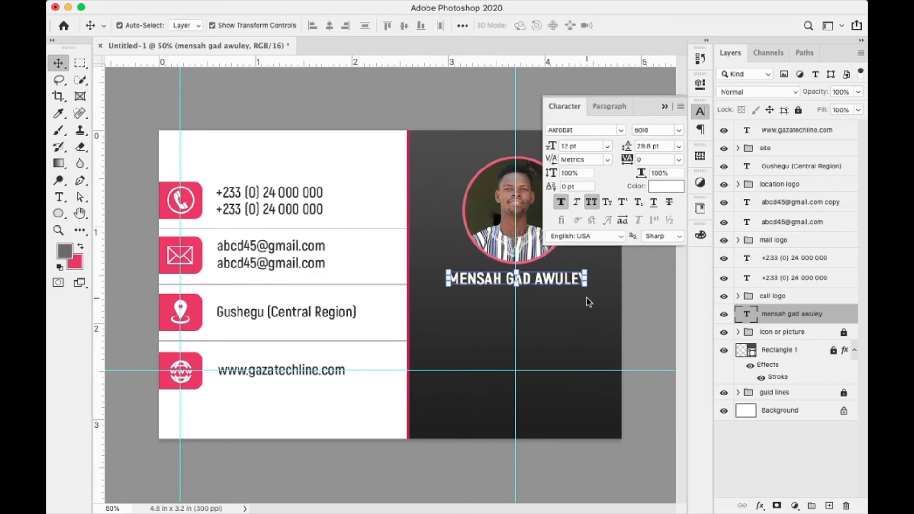
pyautogui.press('Right')
pyautogui.press('Right')
pyautogui.press('Right')
pyautogui.press('Right')
pyautogui.press('Right')
pyautogui.press('Right')
pyautogui.press('Right')
pyautogui.press('Right')
pyautogui.press('Right')
pyautogui.press('Right')
pyautogui.press('Right')
pyautogui.press('Right')
pyautogui.press('Right')
pyautogui.press('Right')
pyautogui.press('Right')
pyautogui.press('Right')
pyautogui.press('Right')
pyautogui.press('Right')
pyautogui.press('Right')
pyautogui.press('Right')
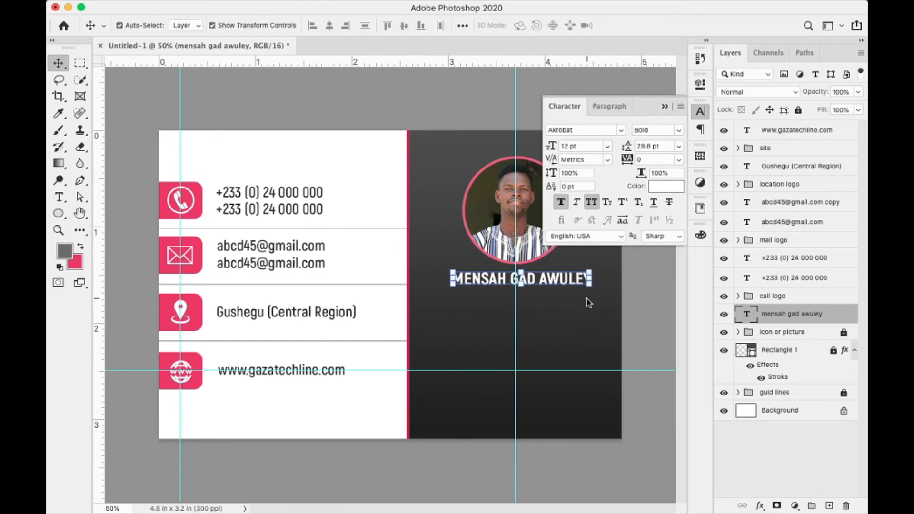
pyautogui.press('Right')
pyautogui.press('Right')
pyautogui.press('Right')
pyautogui.press('Right')
pyautogui.press('Right')
pyautogui.press('Right')
pyautogui.press('Right')
pyautogui.press('Right')
pyautogui.press('Right')
pyautogui.press('Right')
pyautogui.press('Right')
pyautogui.press('Right')
pyautogui.press('Right')
pyautogui.press('Right')
pyautogui.press('Right')
pyautogui.press('Right')
pyautogui.press('Right')
pyautogui.press('Right')
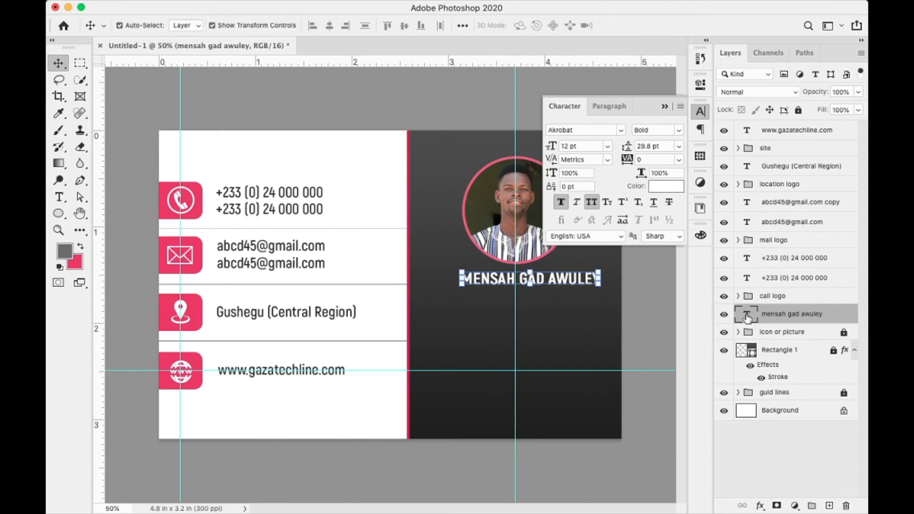
# - Colour the first word of the name with the icons' pink, #e83b68
pyautogui.doubleClick(747, 316)
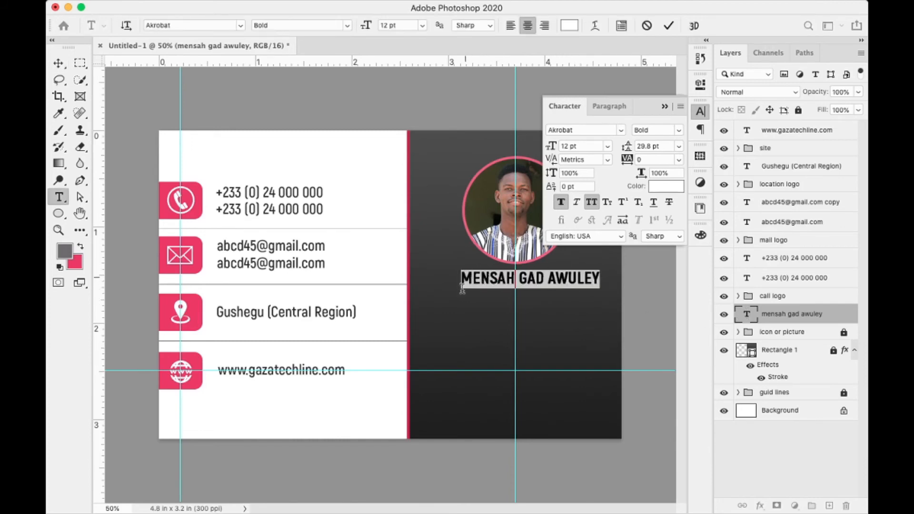
pyautogui.click(516, 282)
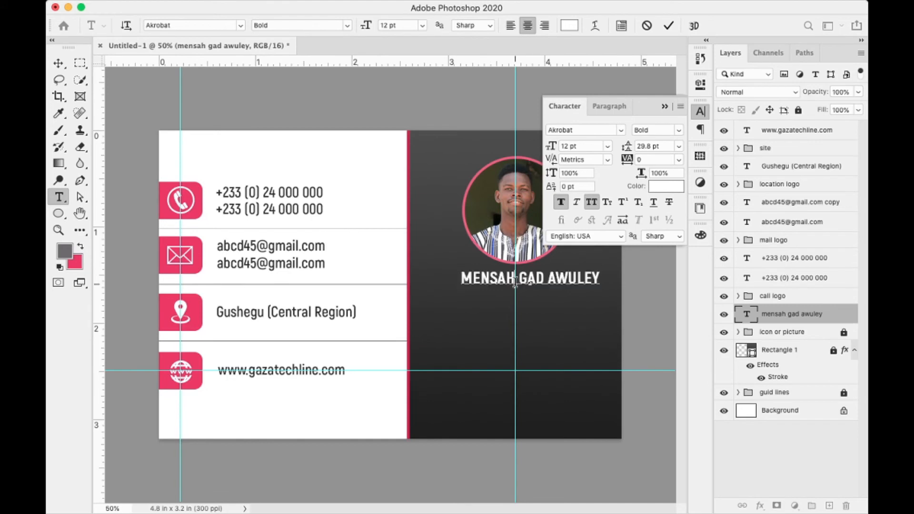
pyautogui.moveTo(515, 282); pyautogui.dragTo(458, 281)
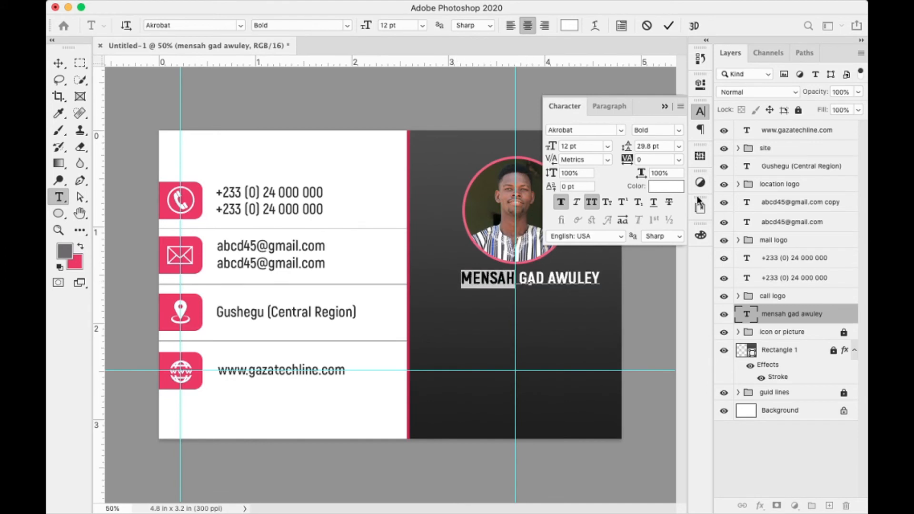
pyautogui.click(666, 186)
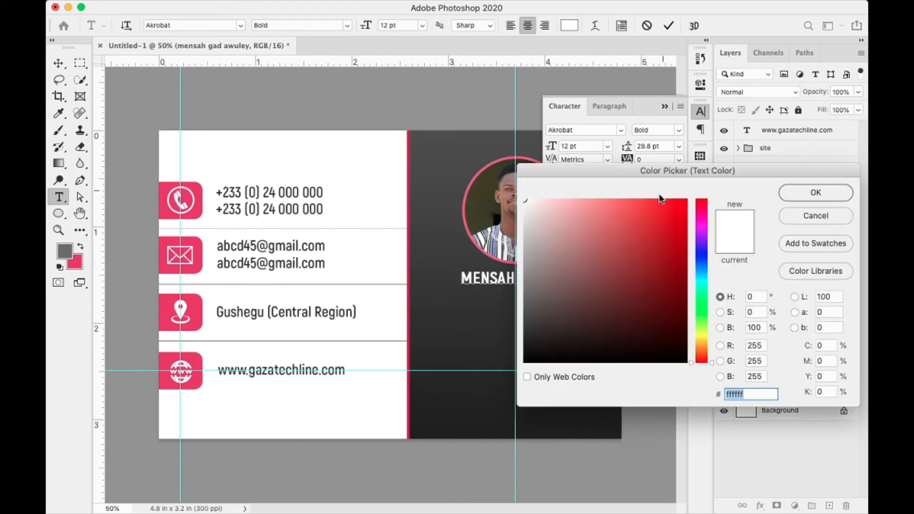
pyautogui.click(190, 300)
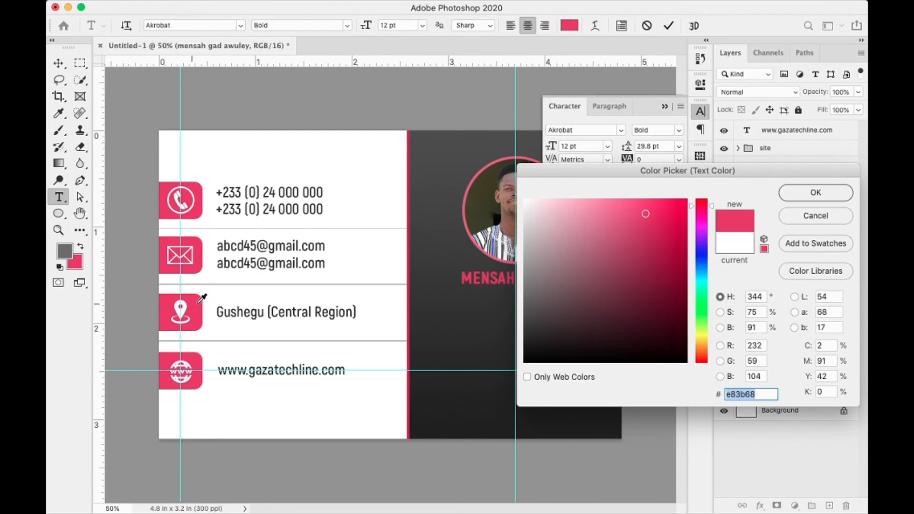
pyautogui.click(803, 193)
pyautogui.click(669, 26)
# - Collapse the Character panel and nudge the name slightly right and up
pyautogui.press('v')
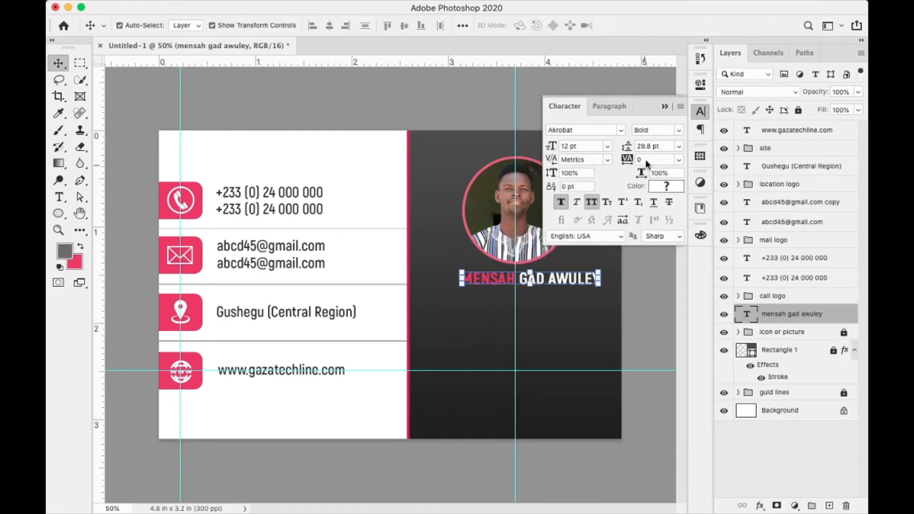
pyautogui.click(665, 107)
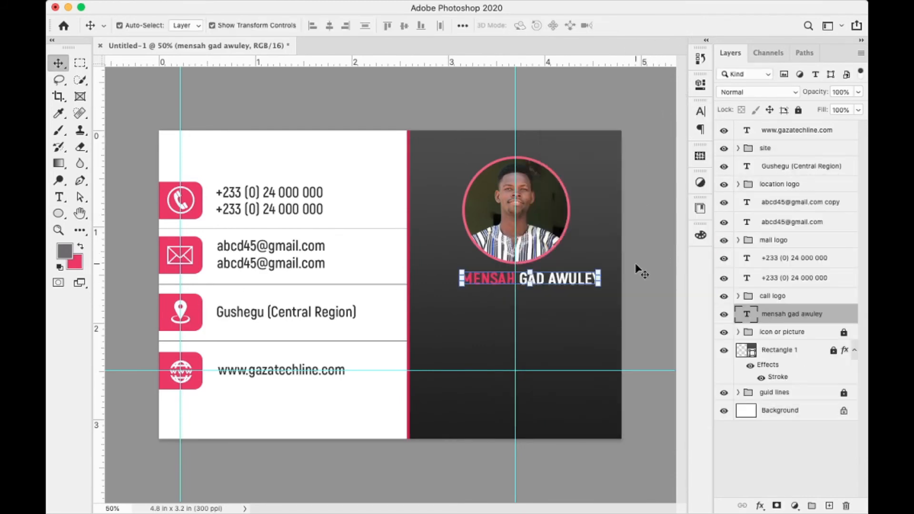
pyautogui.press('Right')
pyautogui.press('Right')
pyautogui.press('Right')
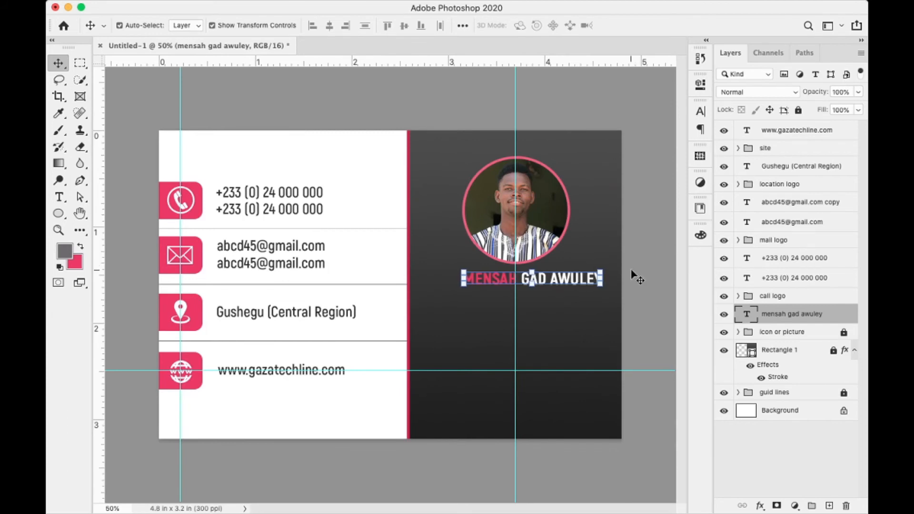
pyautogui.press('Up')
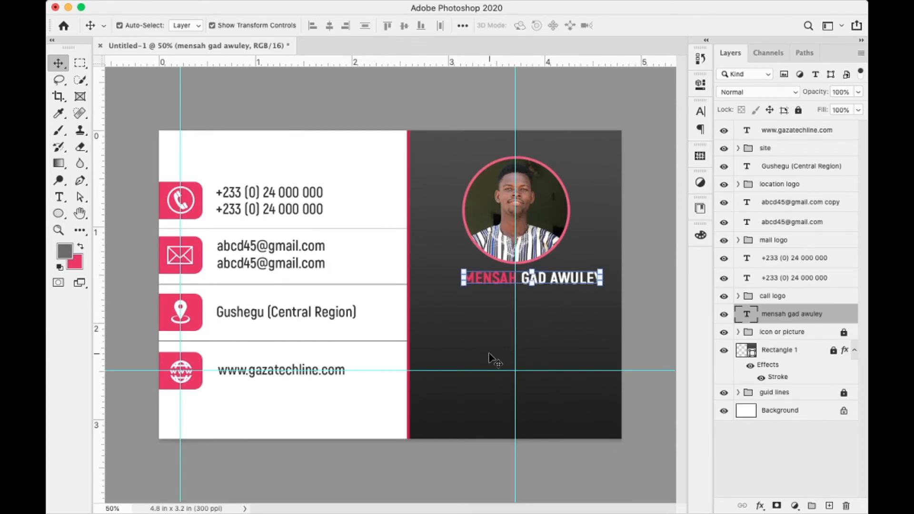
# - Type the two-line title 'C.E.O OF LIPTION AND SONS / GROUP OF COMPANIES' below the name
pyautogui.press('t')
pyautogui.click(476, 301)
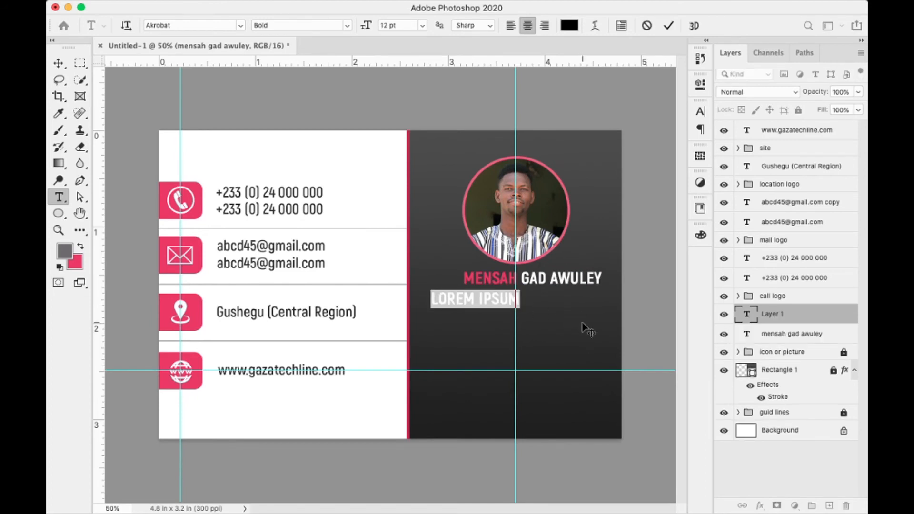
pyautogui.write('C.E.O')
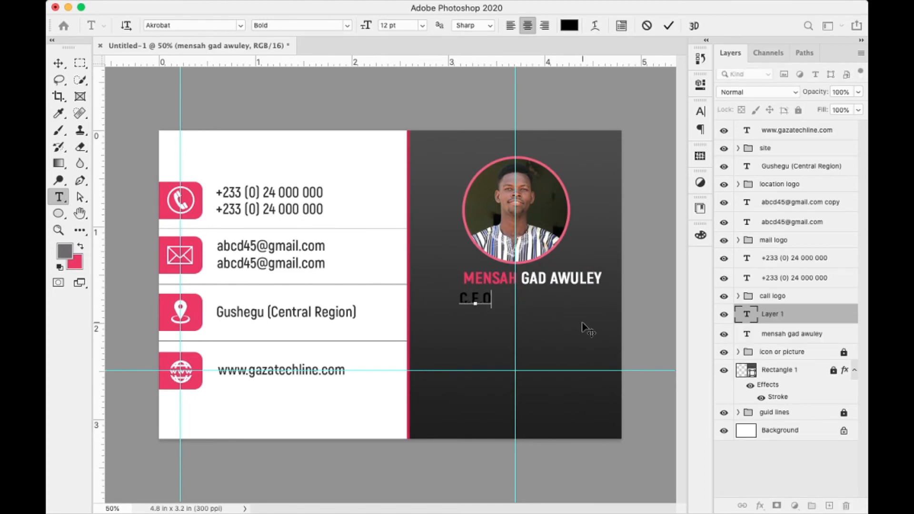
pyautogui.write(' OF I')
pyautogui.write('I')
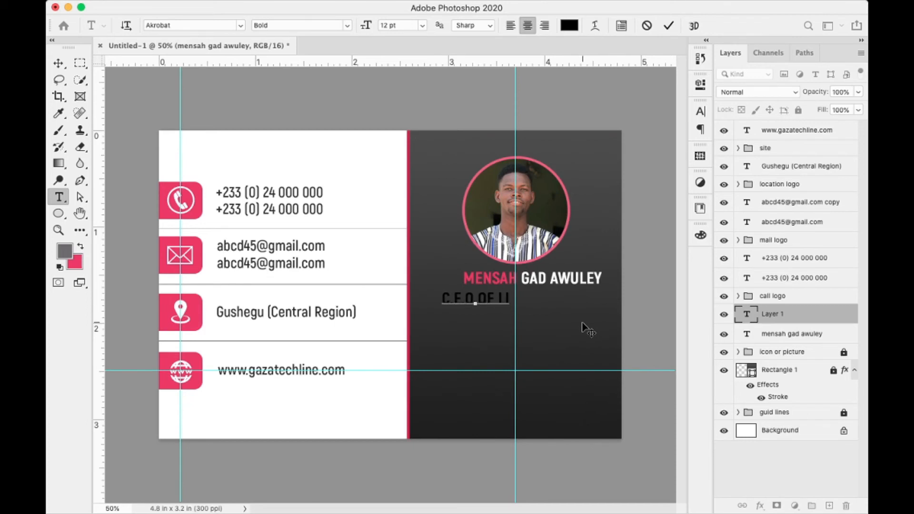
pyautogui.write('PTION')
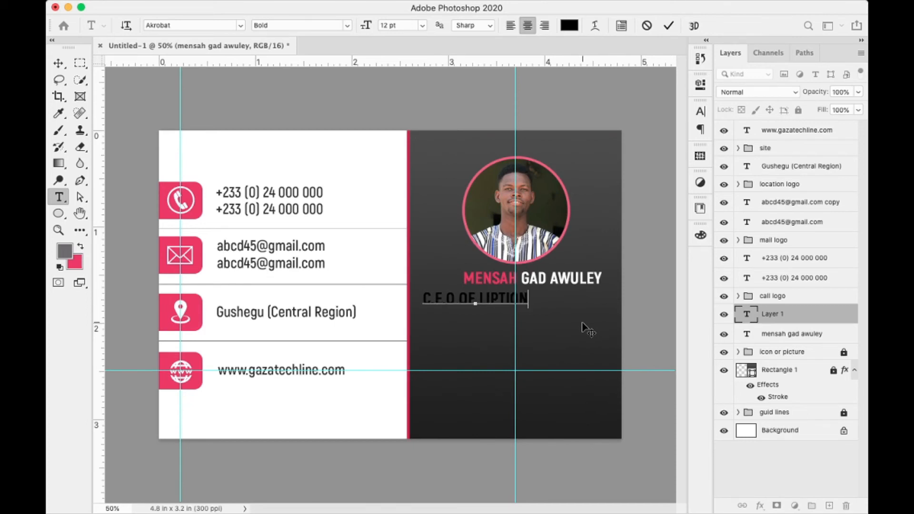
pyautogui.write(' AND ')
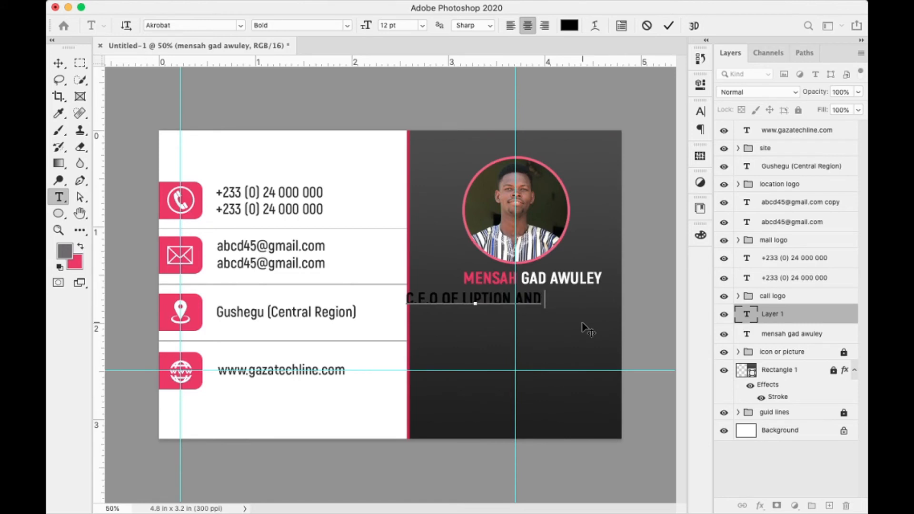
pyautogui.write('SONS')
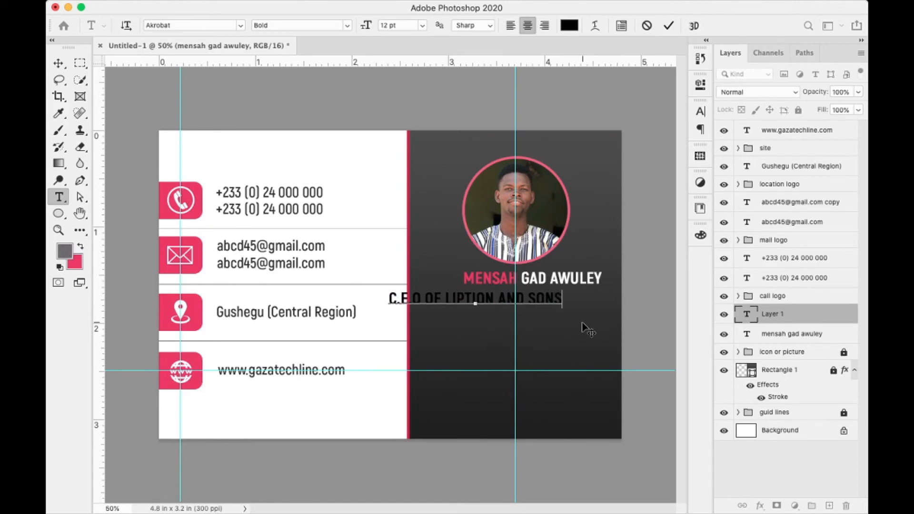
pyautogui.write('GROUP')
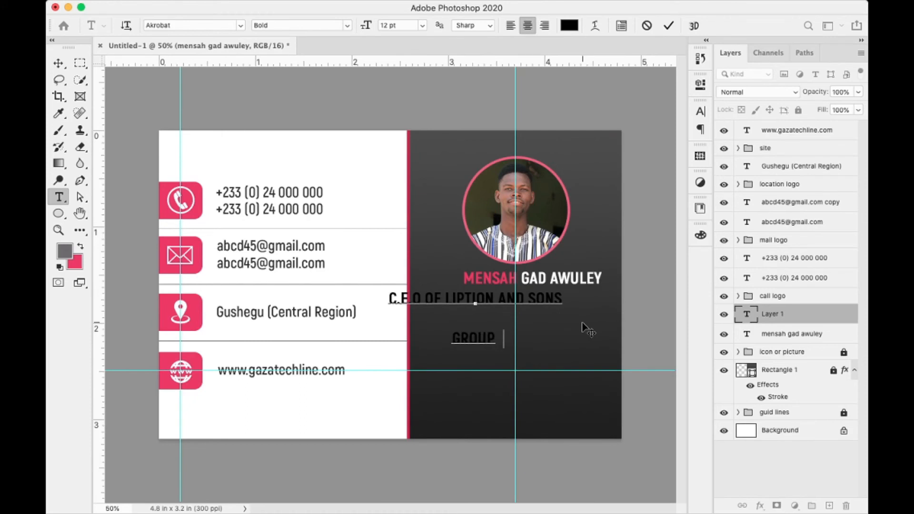
pyautogui.write(' OF COMP')
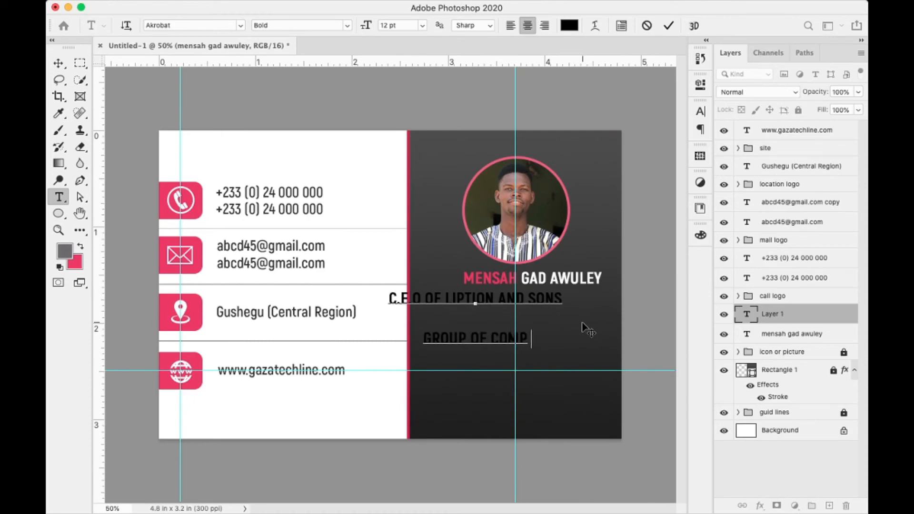
pyautogui.write('ANIES')
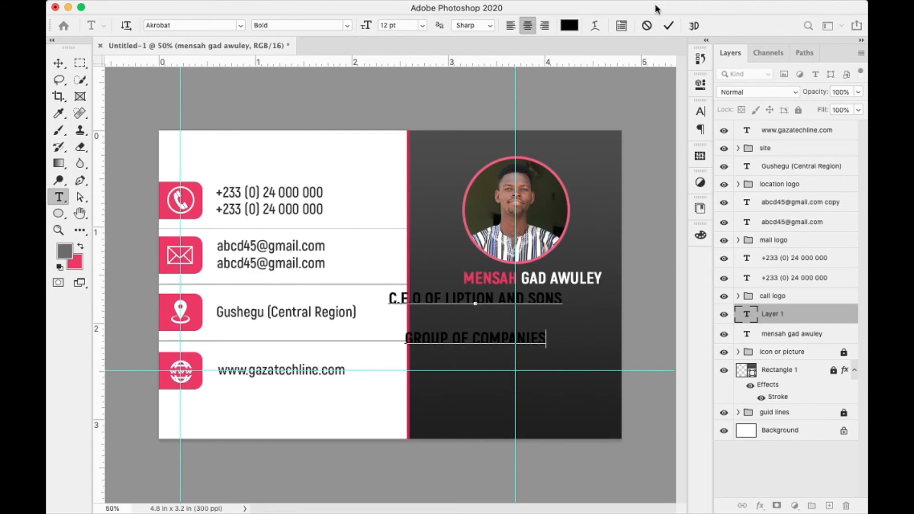
pyautogui.click(668, 25)
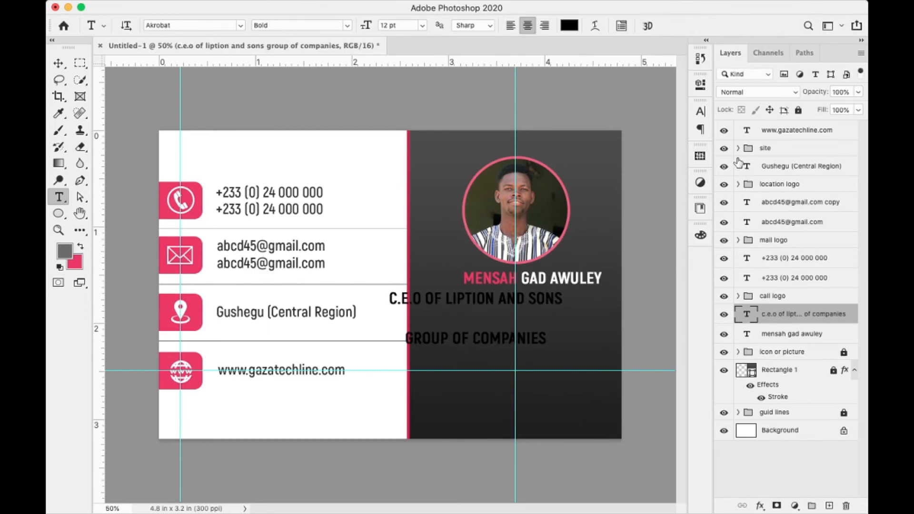
# - Give the title Auto leading, white colour, no Faux Bold and Regular weight
pyautogui.click(700, 113)
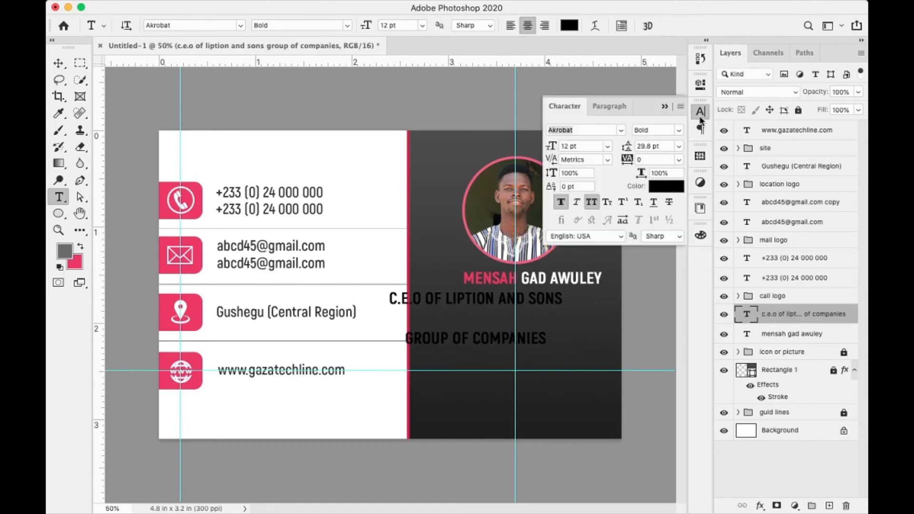
pyautogui.click(678, 147)
pyautogui.click(657, 156)
pyautogui.click(664, 191)
pyautogui.moveTo(610, 231); pyautogui.dragTo(524, 199)
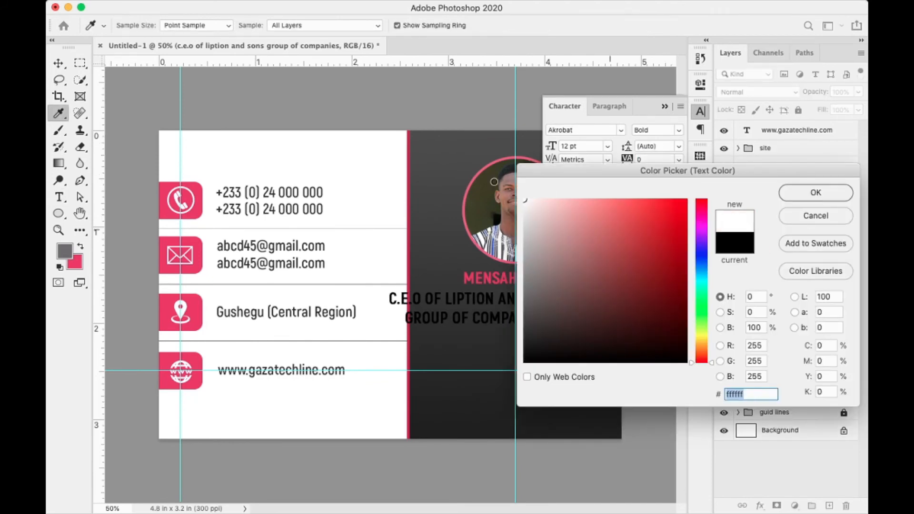
pyautogui.click(811, 202)
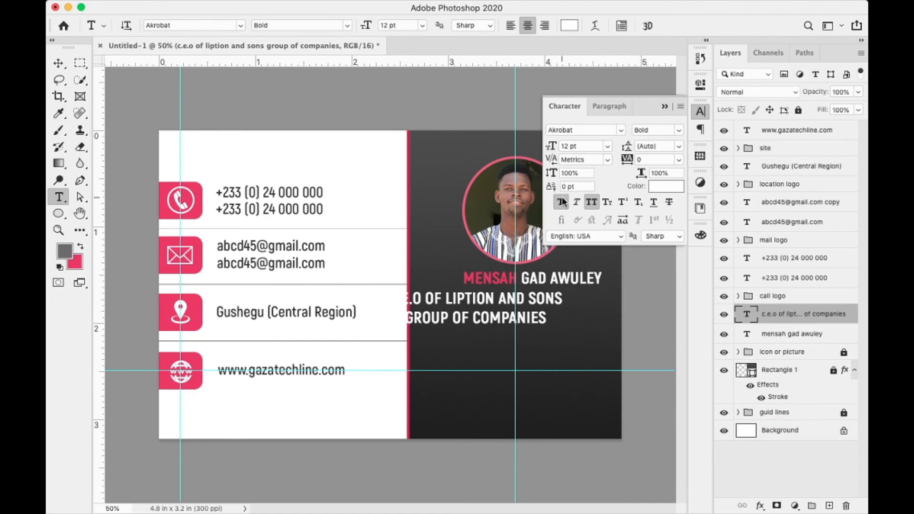
pyautogui.click(562, 203)
pyautogui.click(677, 131)
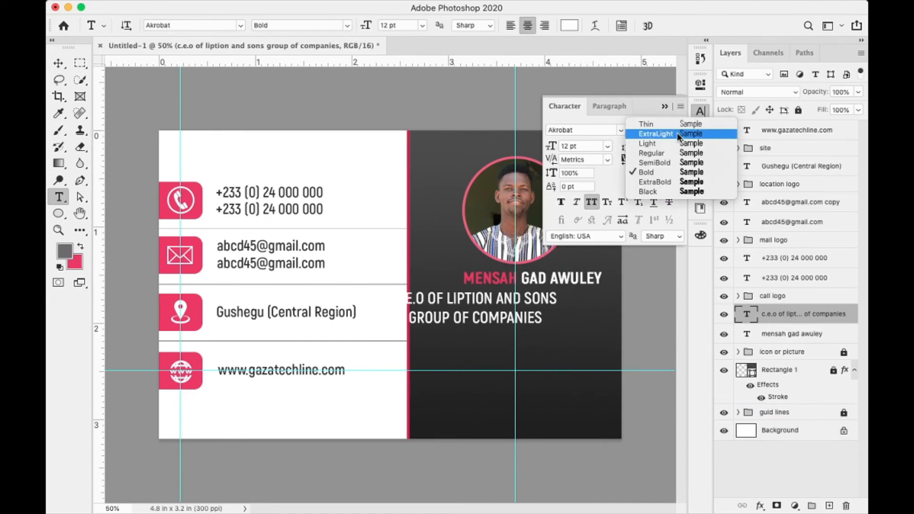
pyautogui.click(653, 153)
# - Set the title to 8 pt Raleway and centre it just beneath the name
pyautogui.moveTo(579, 147); pyautogui.dragTo(550, 147)
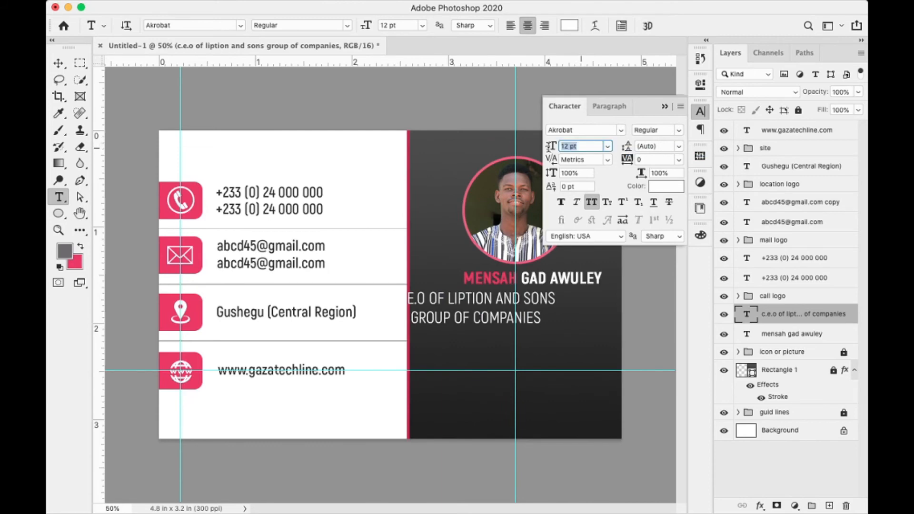
pyautogui.write('5')
pyautogui.press('Return')
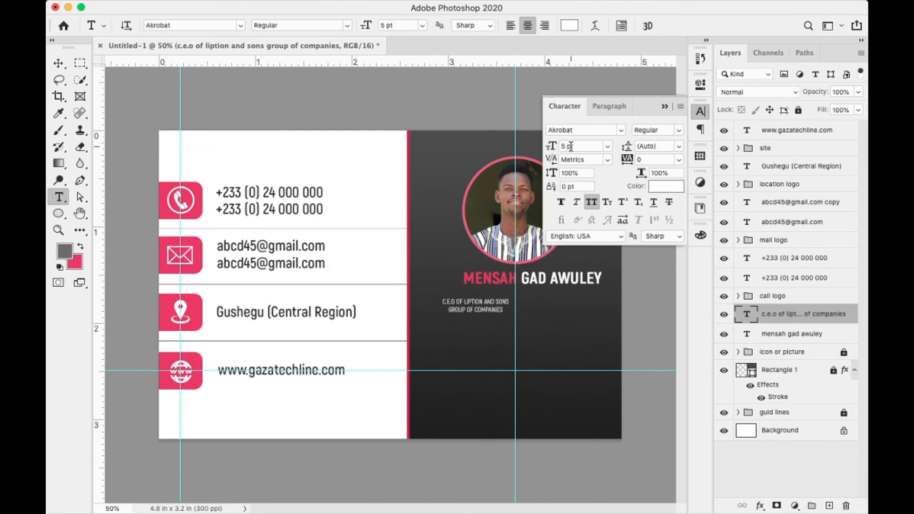
pyautogui.moveTo(580, 146); pyautogui.dragTo(562, 146)
pyautogui.press('Return')
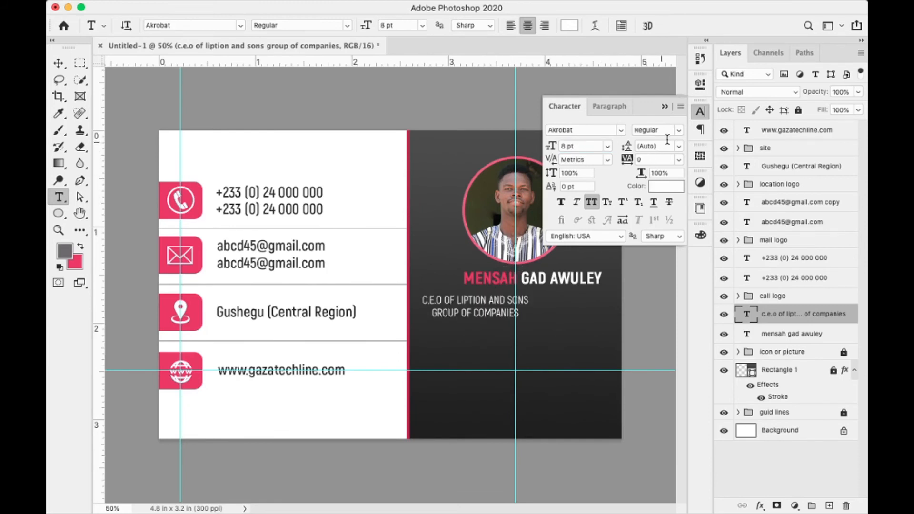
pyautogui.click(621, 131)
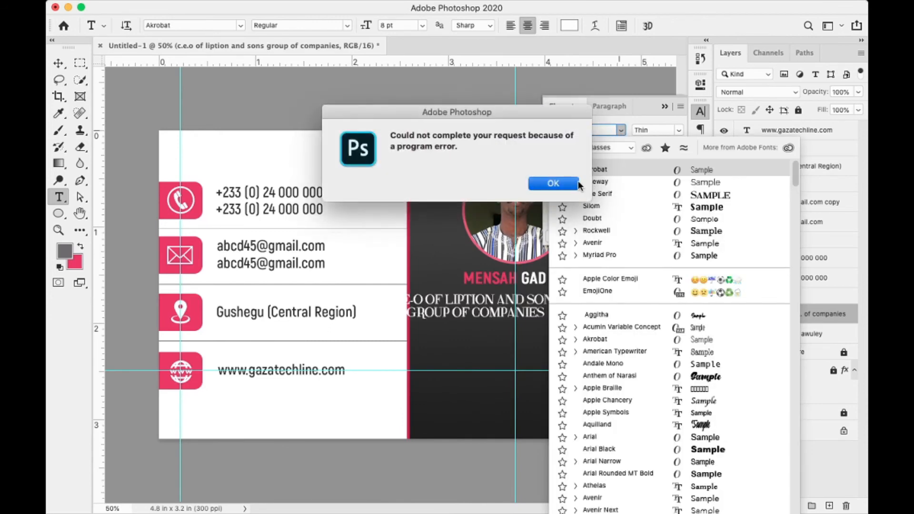
pyautogui.click(582, 185)
pyautogui.click(611, 181)
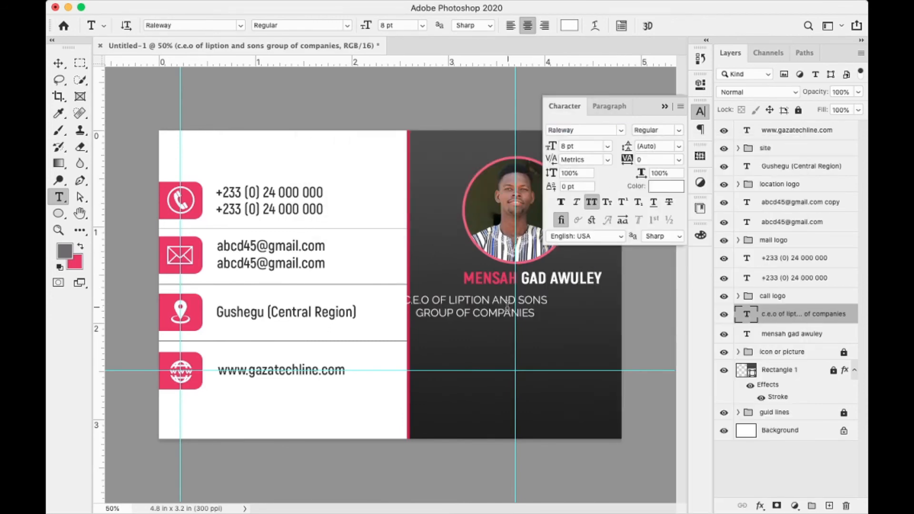
pyautogui.press('v')
pyautogui.moveTo(504, 302); pyautogui.dragTo(558, 298)
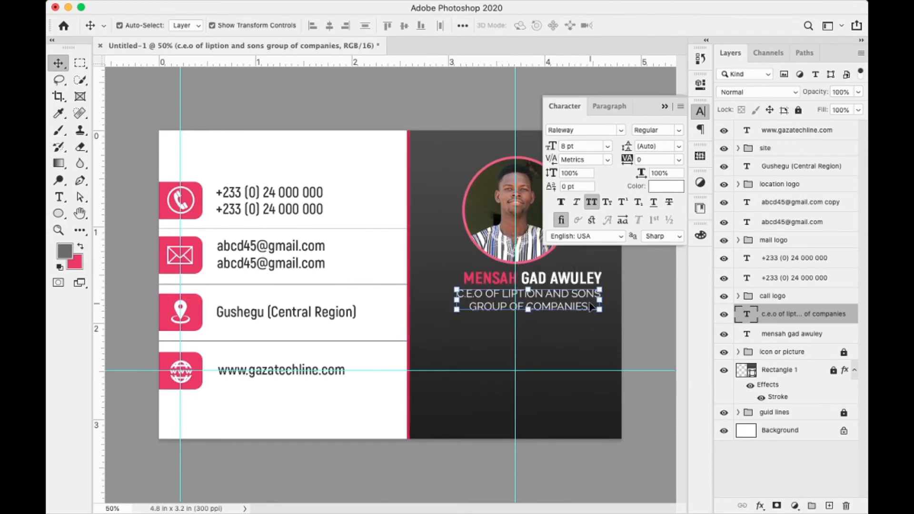
# - Make C.E.O in the title faux bold and the icons' pink
pyautogui.doubleClick(746, 315)
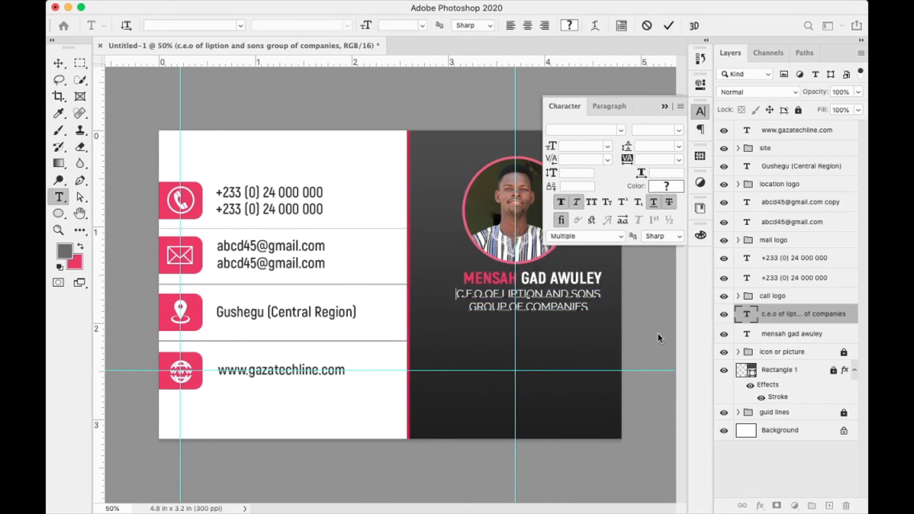
pyautogui.moveTo(484, 293); pyautogui.dragTo(456, 294)
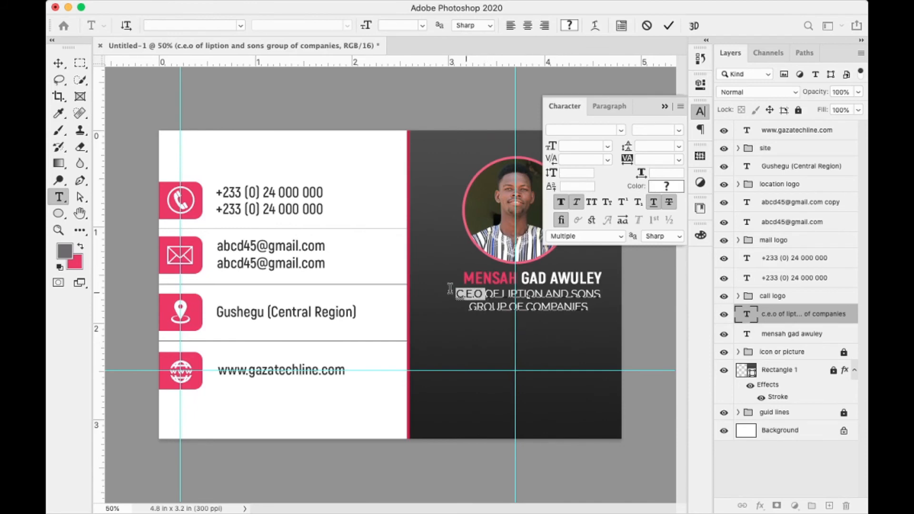
pyautogui.click(562, 206)
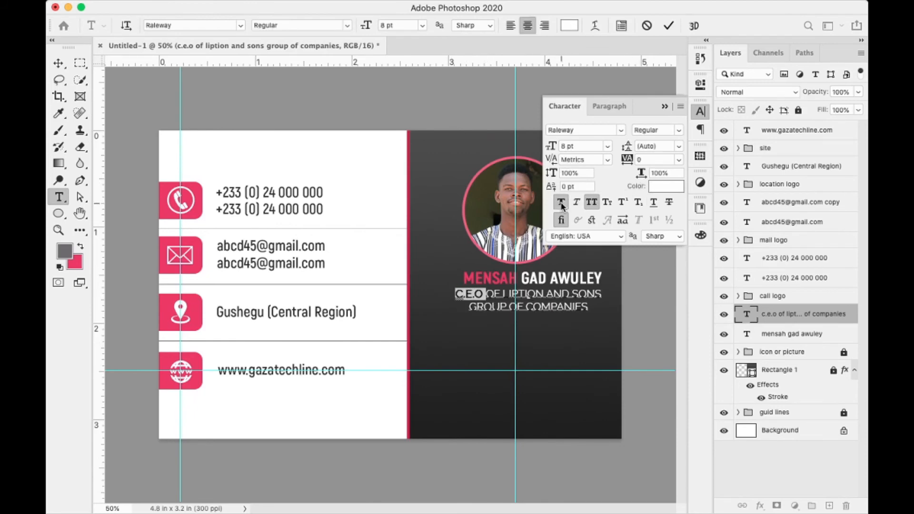
pyautogui.click(666, 186)
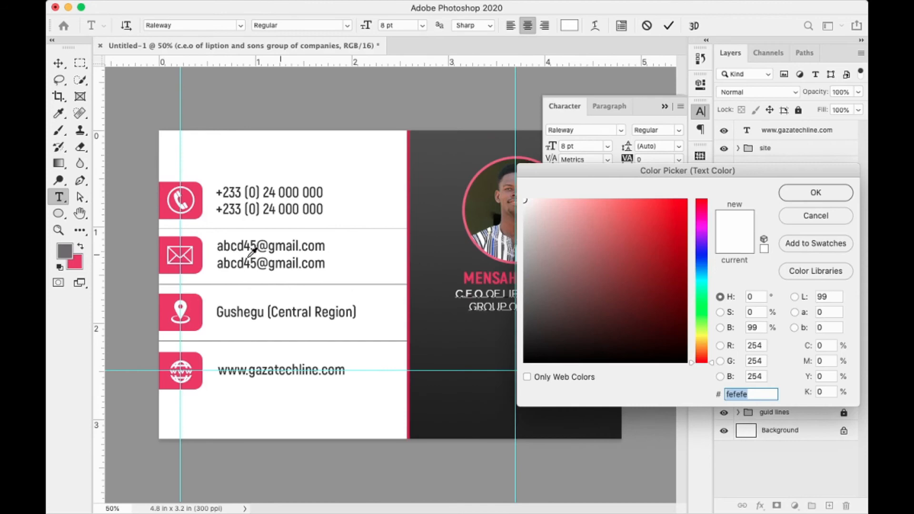
pyautogui.click(198, 265)
pyautogui.click(816, 198)
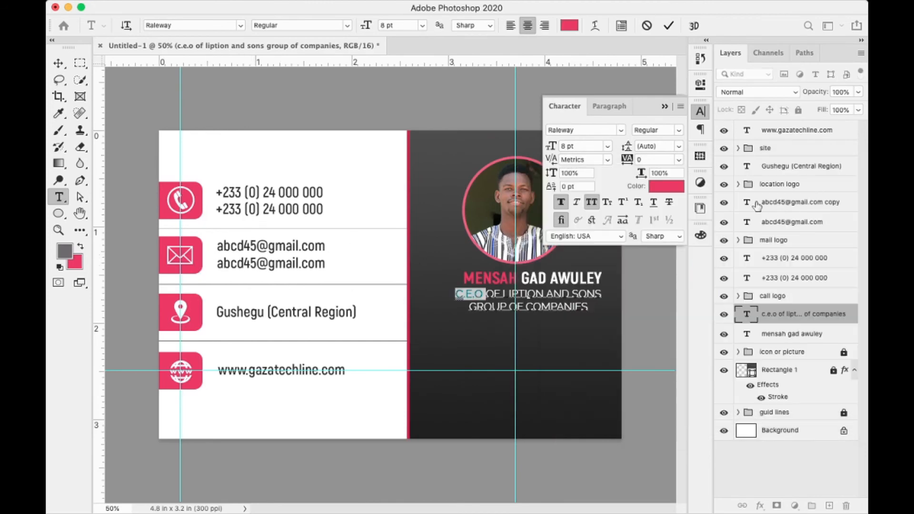
pyautogui.click(669, 26)
# - Collapse the Character panel and nudge the title slightly right
pyautogui.press('v')
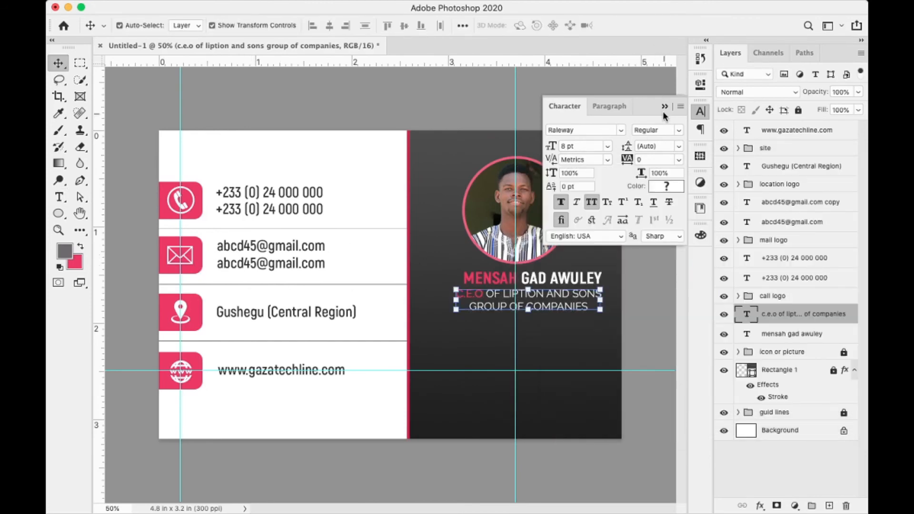
pyautogui.click(665, 106)
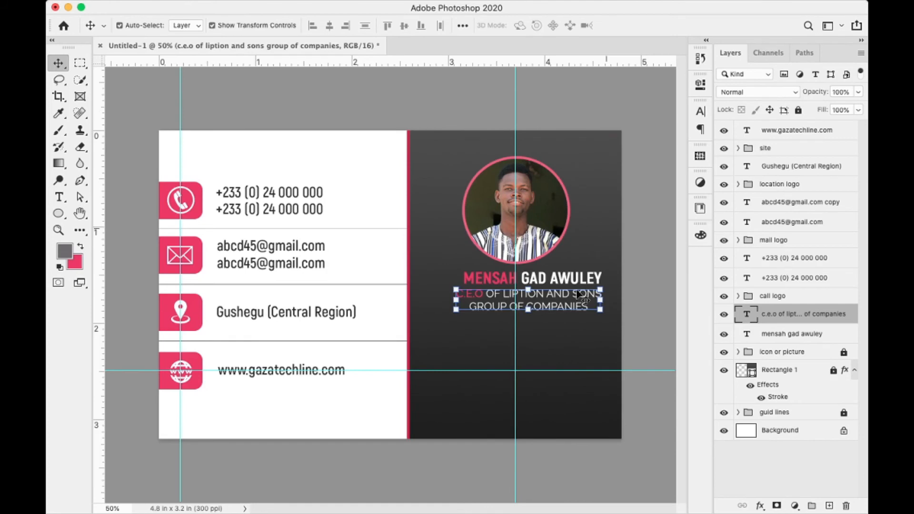
pyautogui.click(569, 333)
pyautogui.press('Right')
pyautogui.press('Right')
pyautogui.press('Right')
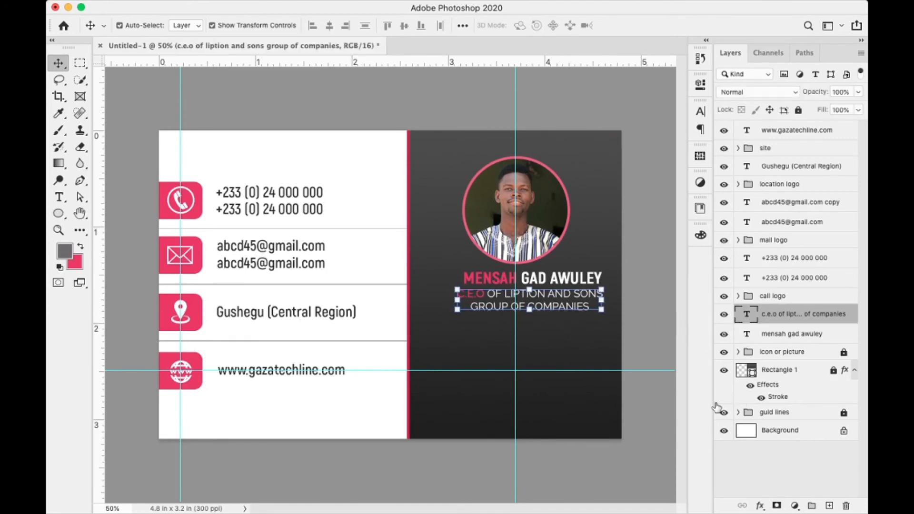
# - Place the user org e.png profile icon as an embedded image on a new layer
pyautogui.click(829, 506)
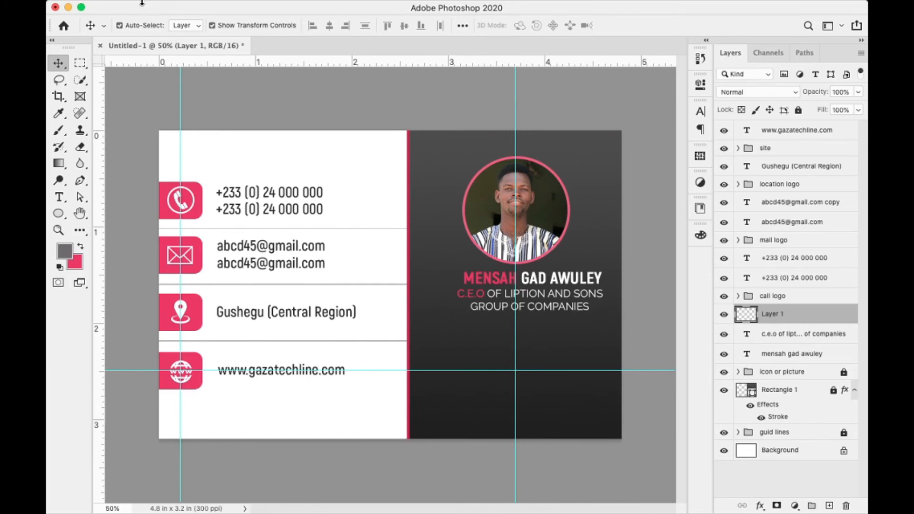
pyautogui.click(147, 7)
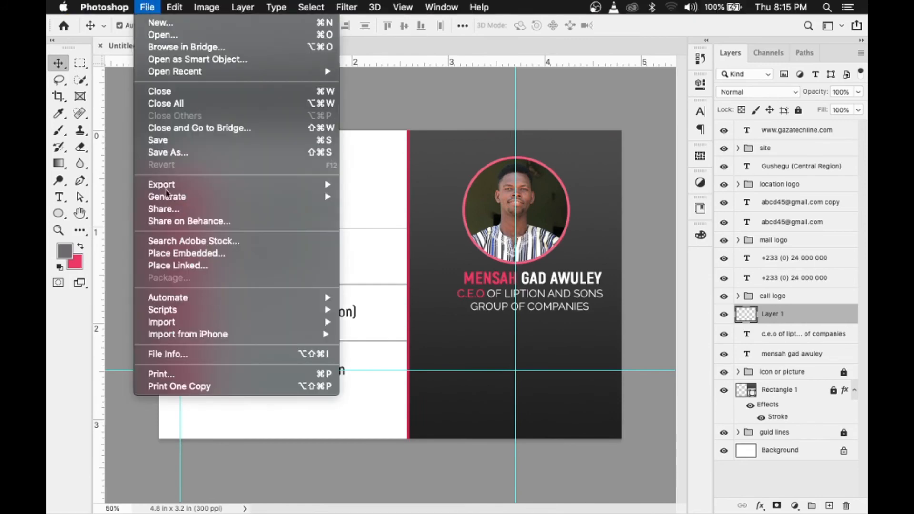
pyautogui.click(192, 260)
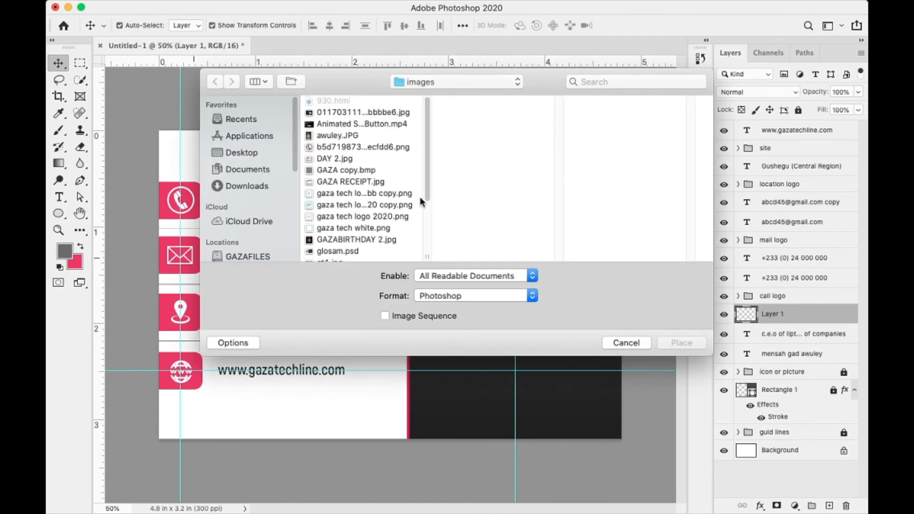
pyautogui.moveTo(427, 200); pyautogui.dragTo(426, 251)
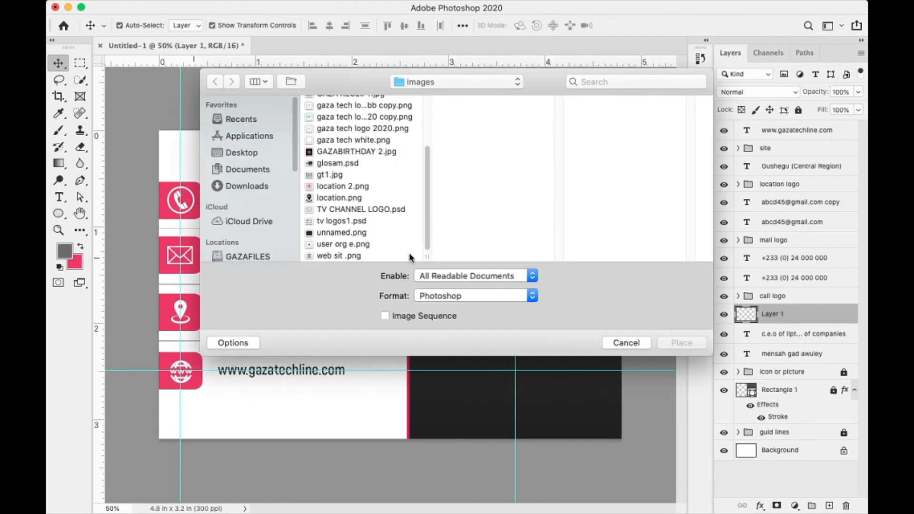
pyautogui.click(366, 245)
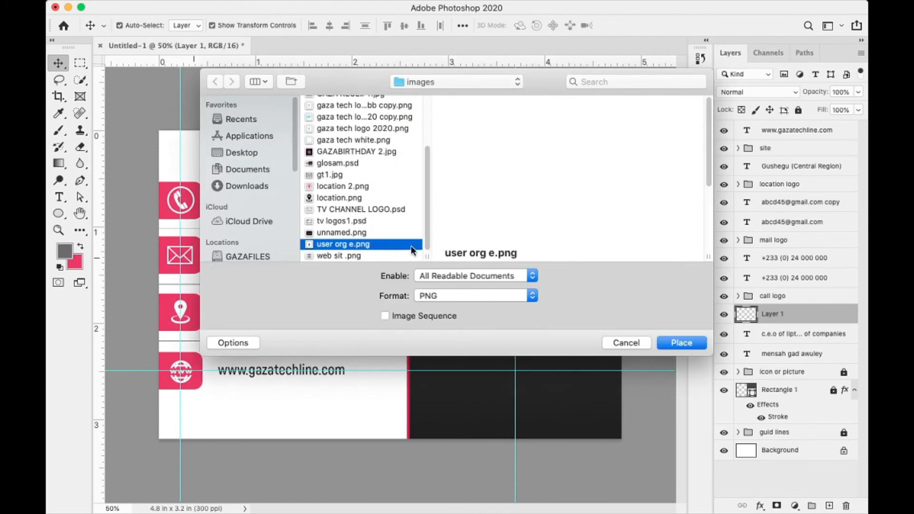
pyautogui.click(673, 346)
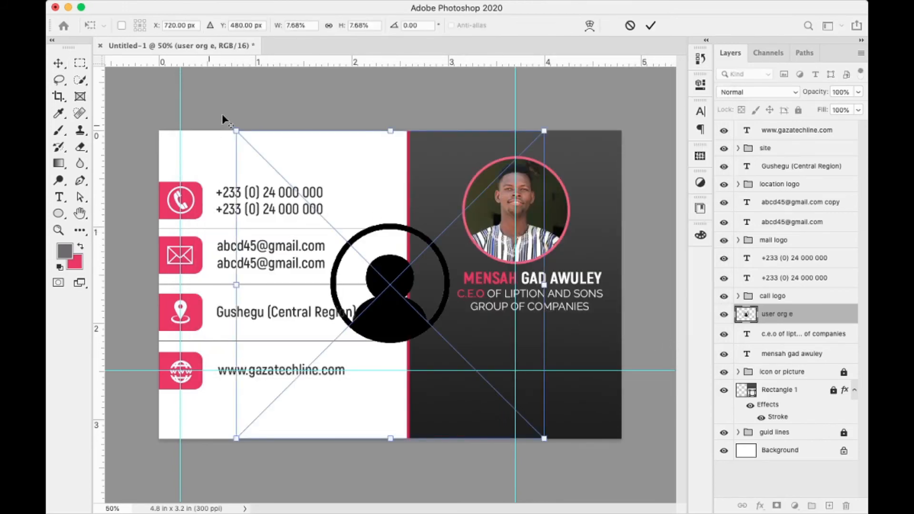
# - Shrink the user icon, position it beside the name, and open its layer style settings
pyautogui.moveTo(236, 131); pyautogui.dragTo(350, 264)
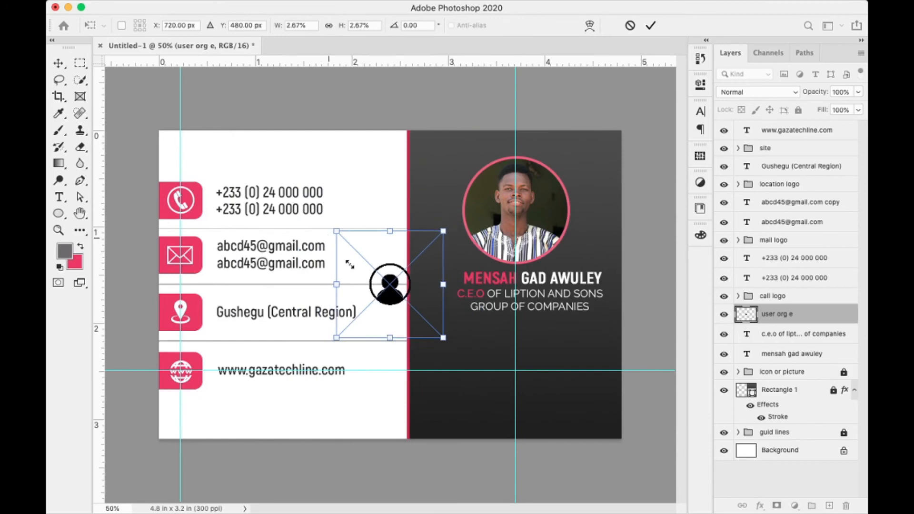
pyautogui.moveTo(394, 300); pyautogui.dragTo(446, 296)
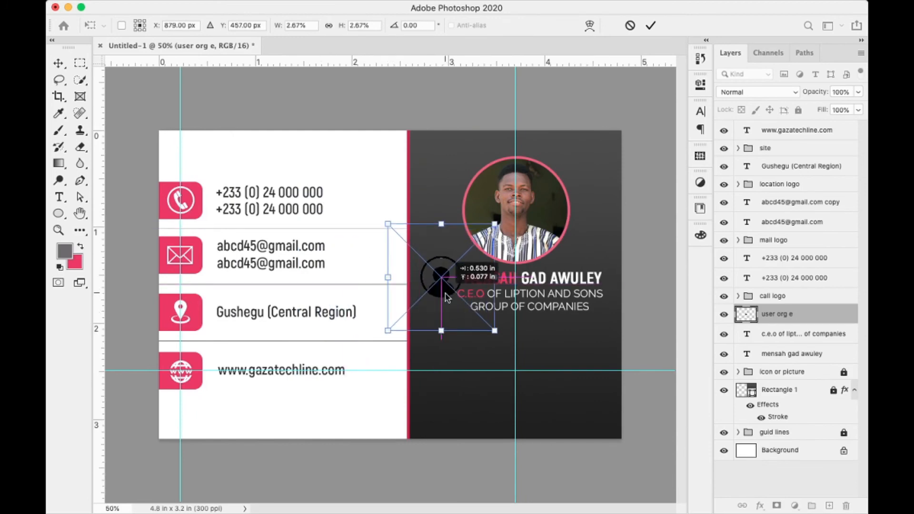
pyautogui.moveTo(387, 224); pyautogui.dragTo(412, 248)
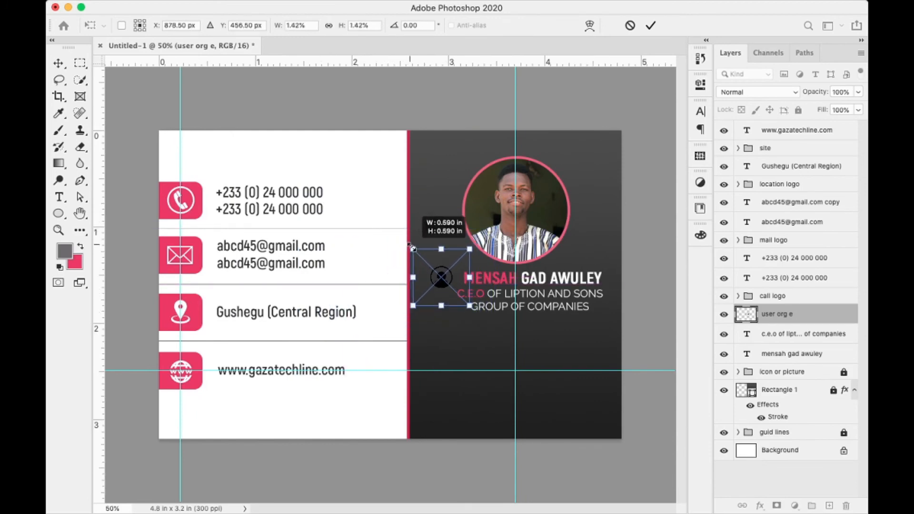
pyautogui.press('Return')
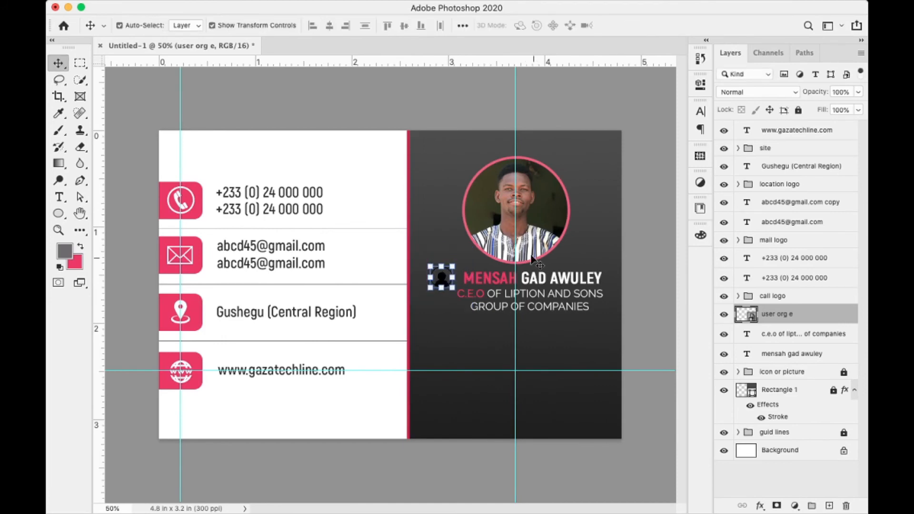
pyautogui.press('Right')
pyautogui.press('Right')
pyautogui.press('Right')
pyautogui.press('Right')
pyautogui.press('Right')
pyautogui.press('Right')
pyautogui.press('Right')
pyautogui.press('Right')
pyautogui.press('Right')
pyautogui.press('Right')
pyautogui.press('Right')
pyautogui.press('Right')
pyautogui.press('Right')
pyautogui.press('Right')
pyautogui.press('Right')
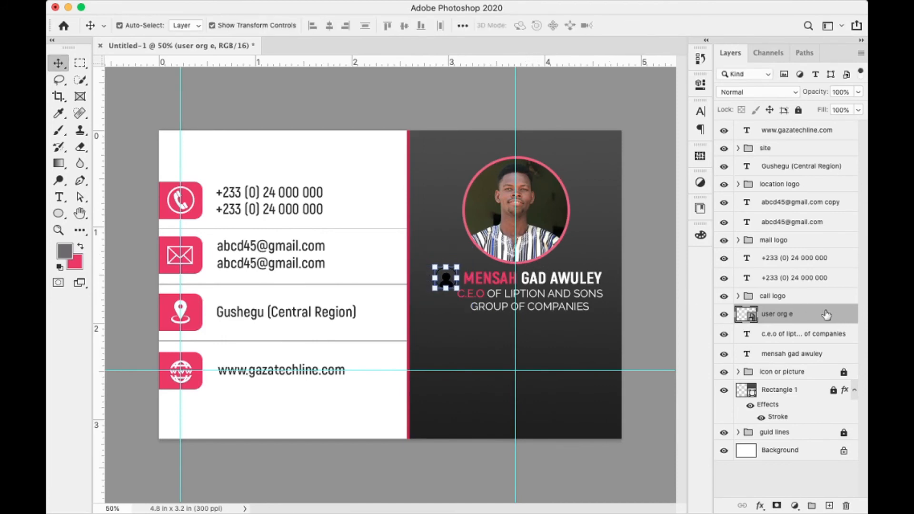
pyautogui.doubleClick(823, 317)
pyautogui.moveTo(522, 217); pyautogui.dragTo(785, 219)
# - Apply a white Color Overlay to the user icon and scale it smaller
pyautogui.click(479, 386)
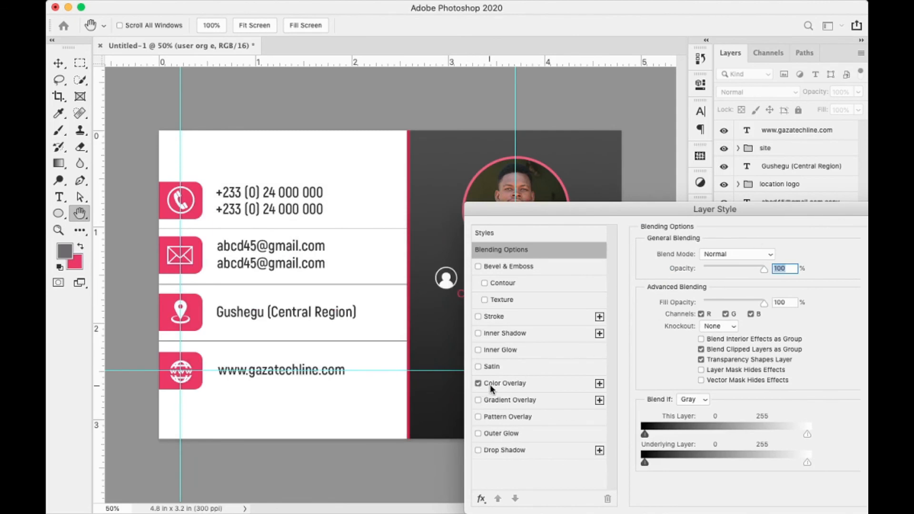
pyautogui.moveTo(772, 213); pyautogui.dragTo(503, 344)
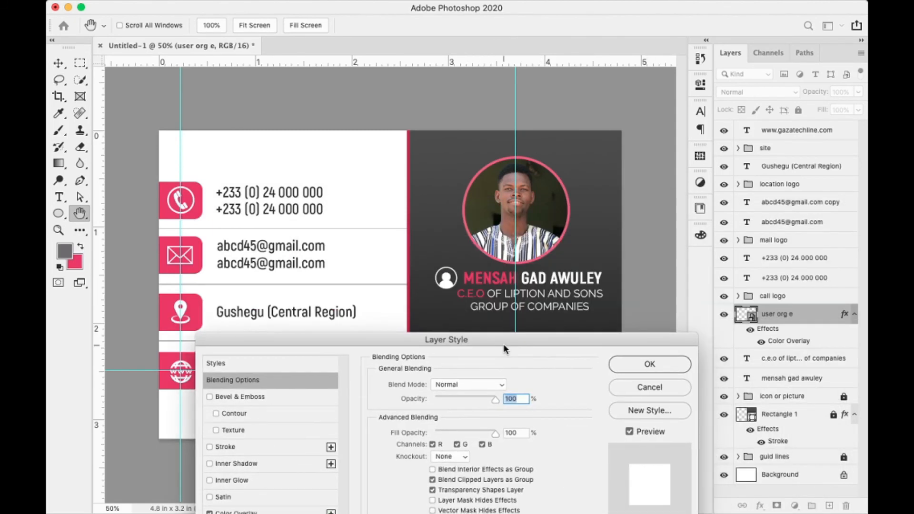
pyautogui.click(655, 365)
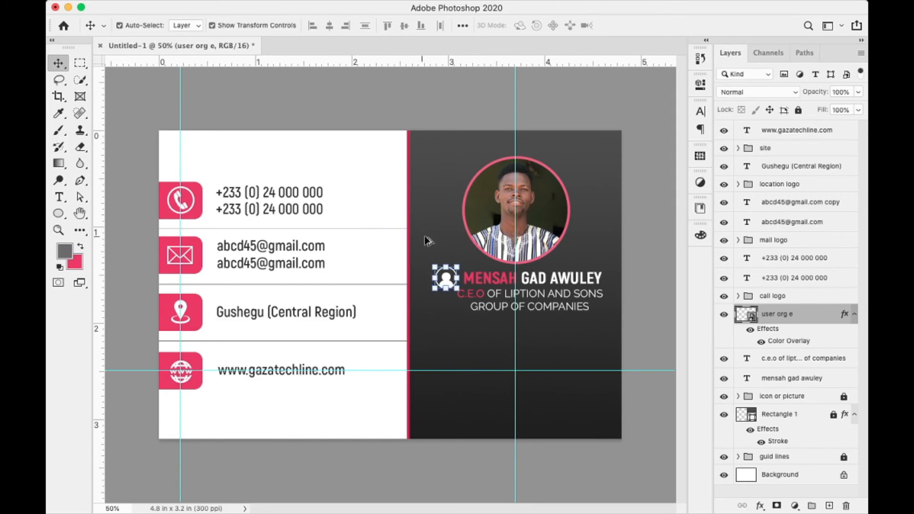
pyautogui.moveTo(456, 269); pyautogui.dragTo(468, 253)
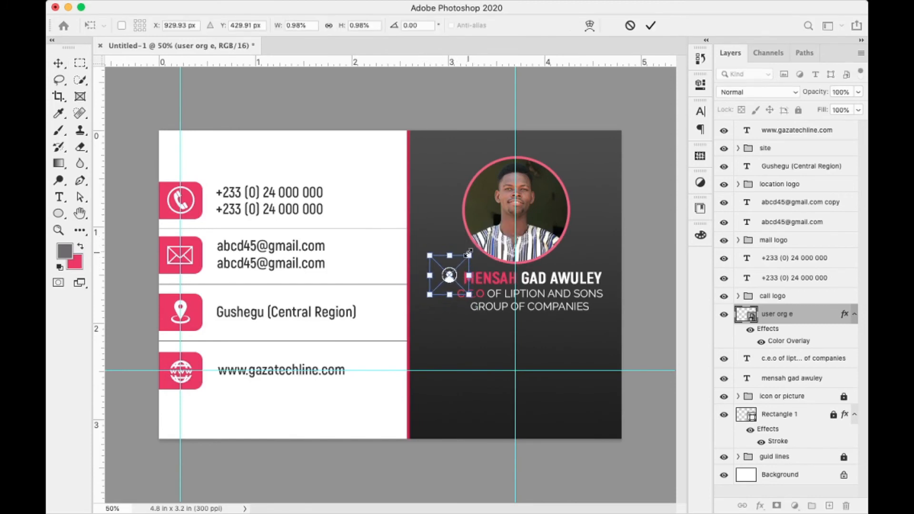
pyautogui.press('Return')
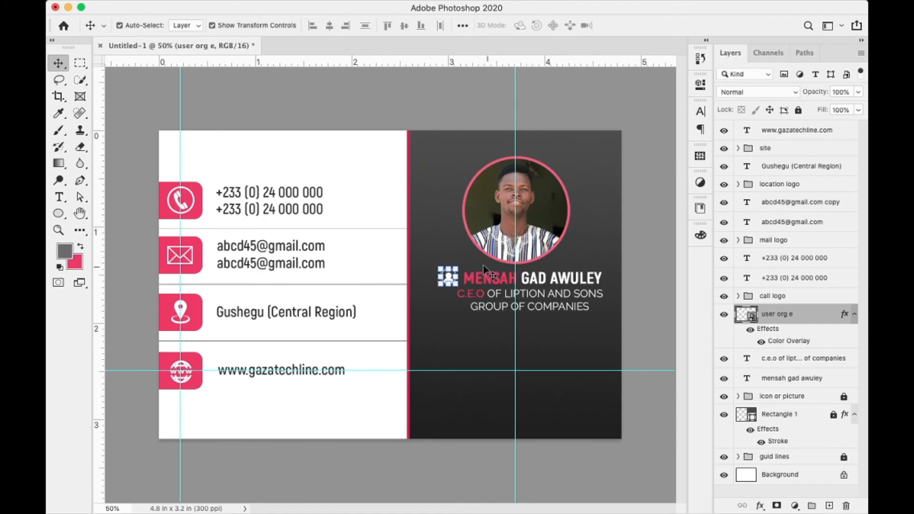
# - Select the icon, name and title together and shift the block slightly left
pyautogui.click(434, 240)
pyautogui.click(448, 279)
pyautogui.click(579, 340)
pyautogui.moveTo(589, 334); pyautogui.dragTo(411, 280)
pyautogui.moveTo(497, 307); pyautogui.dragTo(493, 308)
pyautogui.press('Left')
pyautogui.press('Left')
pyautogui.press('Left')
pyautogui.press('Left')
pyautogui.press('Left')
pyautogui.press('Left')
pyautogui.press('Left')
pyautogui.press('Left')
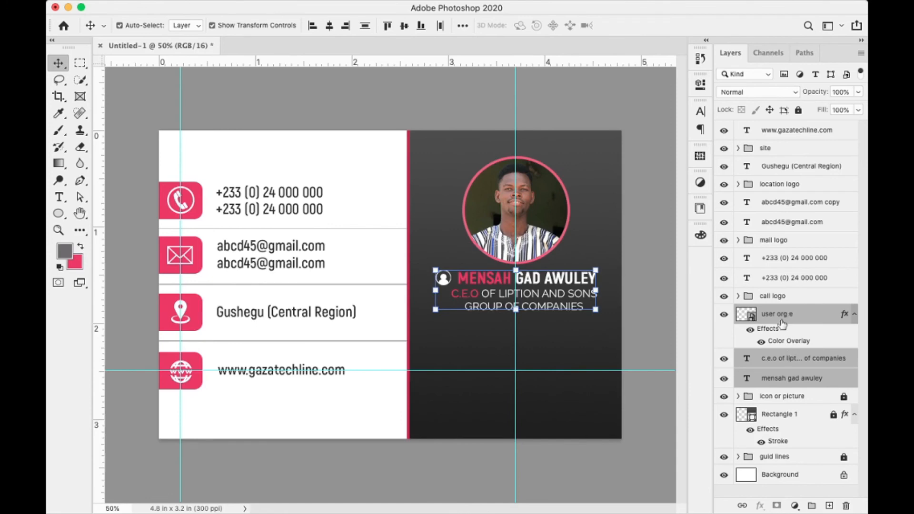
# - Group the icon, name and title layers and name the group 'ceo name'
pyautogui.press('super')
pyautogui.press('super+g')
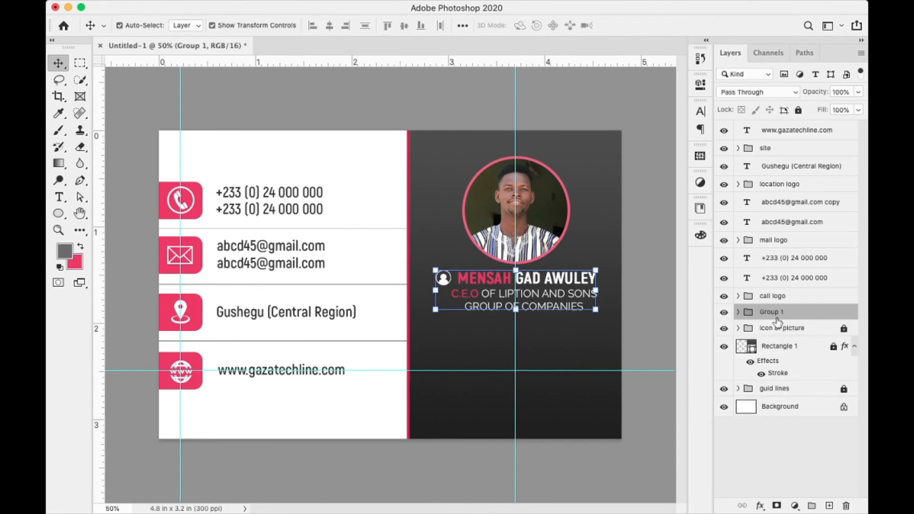
pyautogui.doubleClick(776, 313)
pyautogui.write('ceo name')
pyautogui.press('Return')
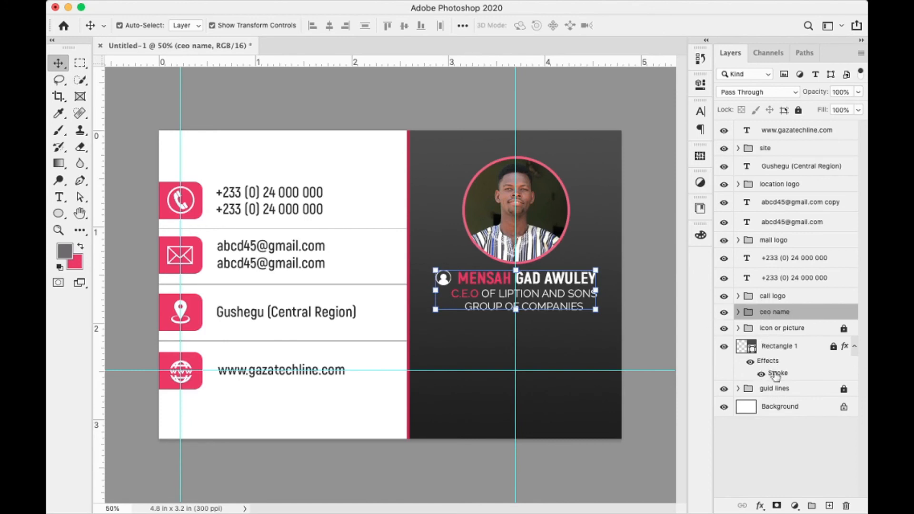
# - Add a new empty layer above the call logo layer
pyautogui.click(783, 299)
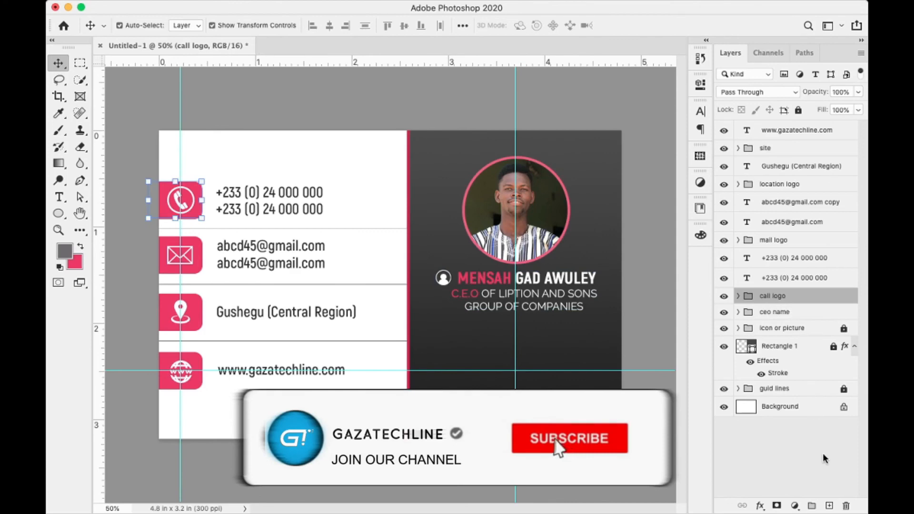
pyautogui.click(829, 505)
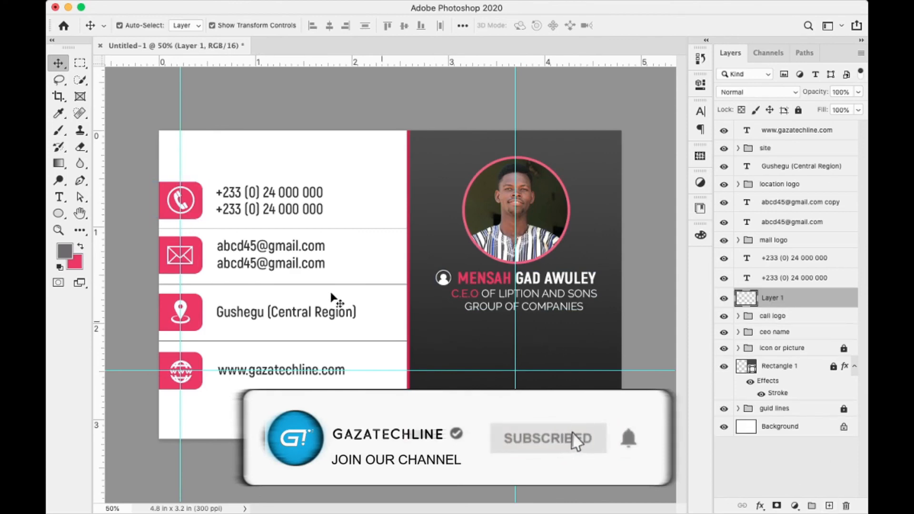
pyautogui.click(147, 7)
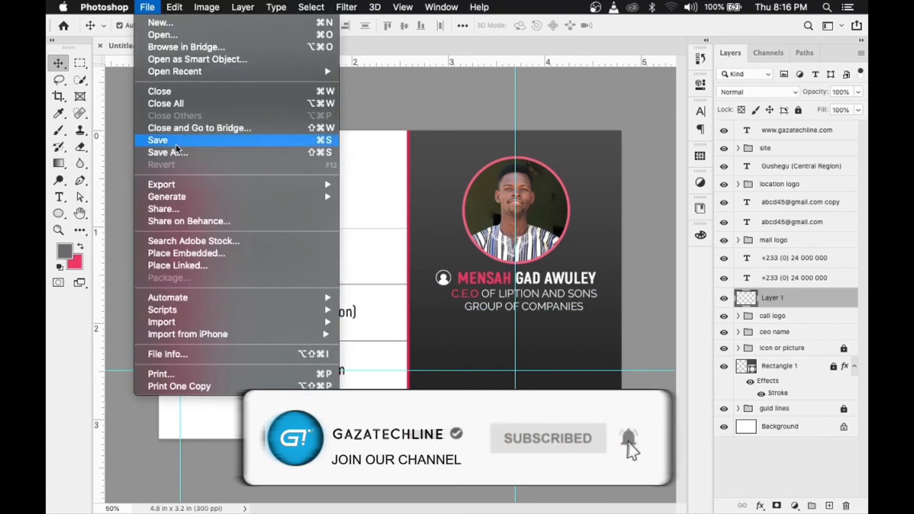
# - Browse the images folder in Place Embedded, previewing several logo and icon files
pyautogui.click(216, 253)
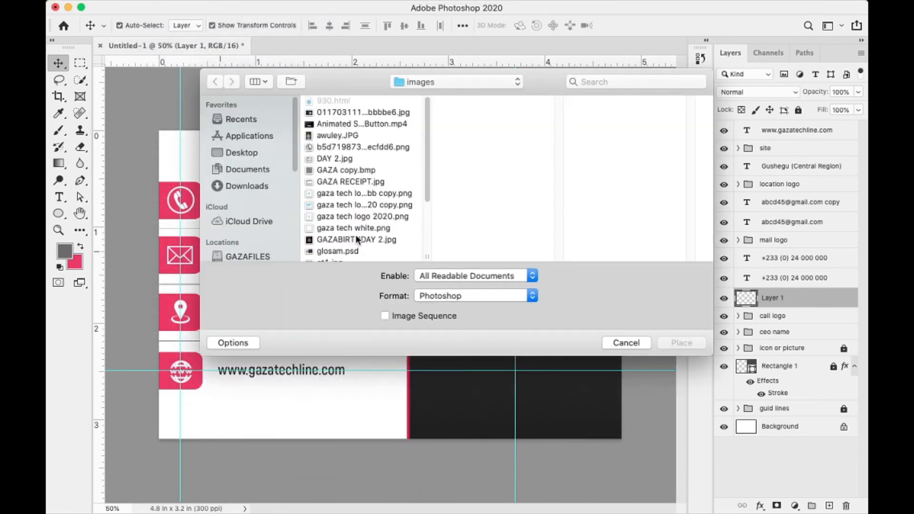
pyautogui.click(340, 158)
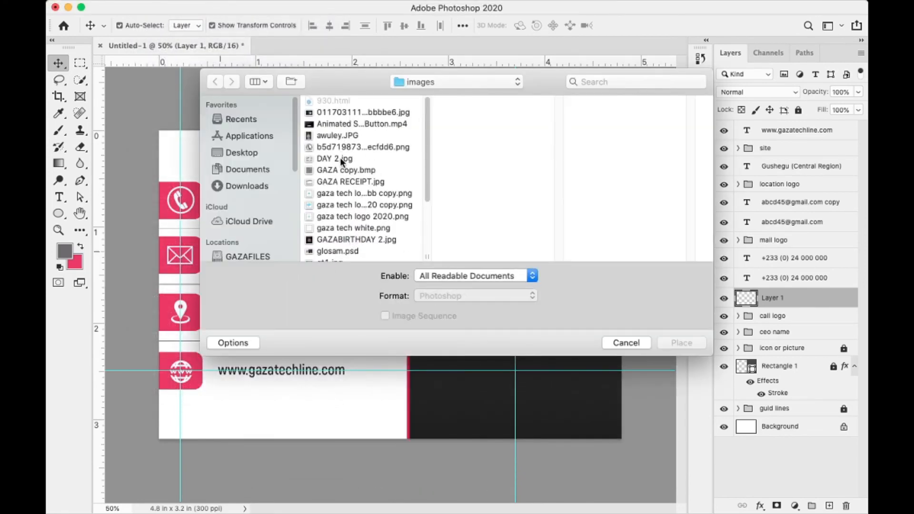
pyautogui.scroll(-5, 354, 229)
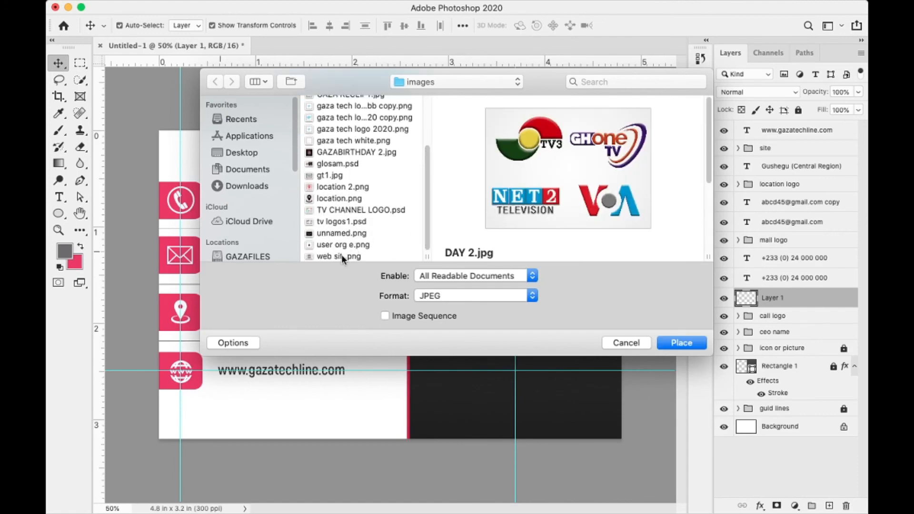
pyautogui.click(342, 257)
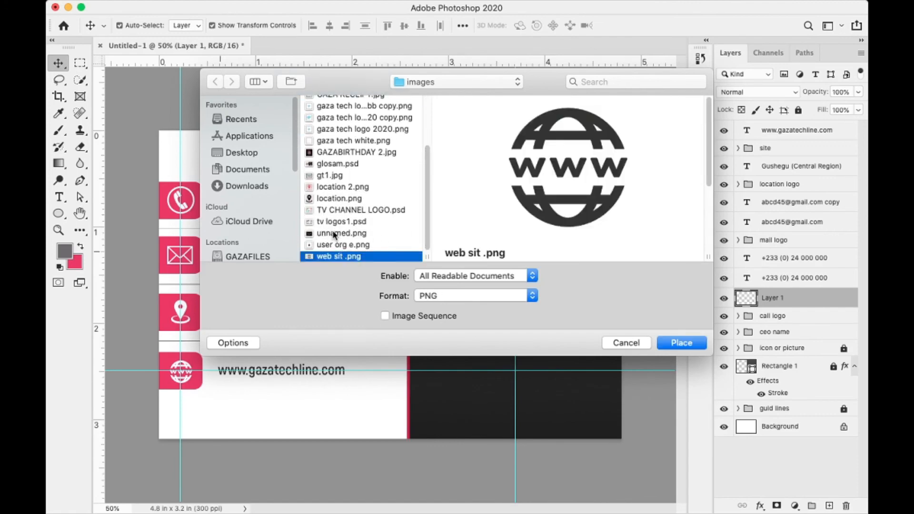
pyautogui.click(334, 233)
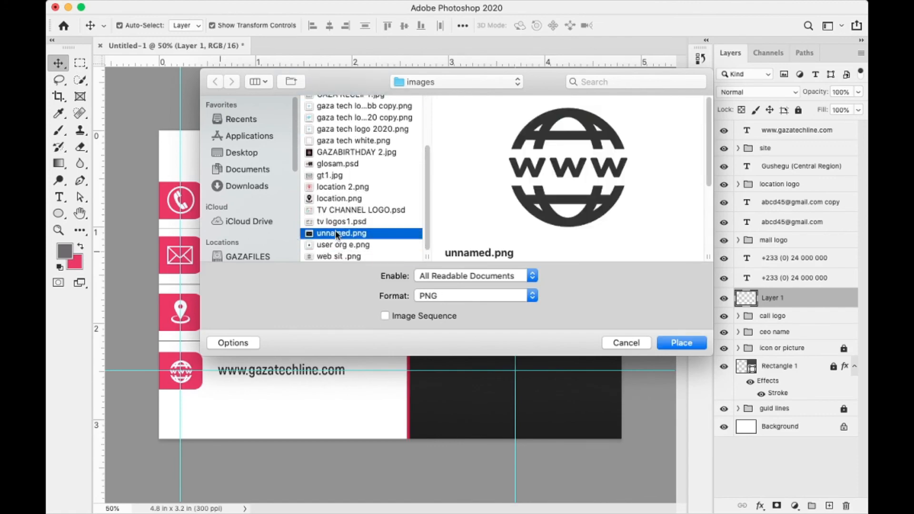
pyautogui.click(356, 151)
pyautogui.click(356, 141)
pyautogui.click(363, 129)
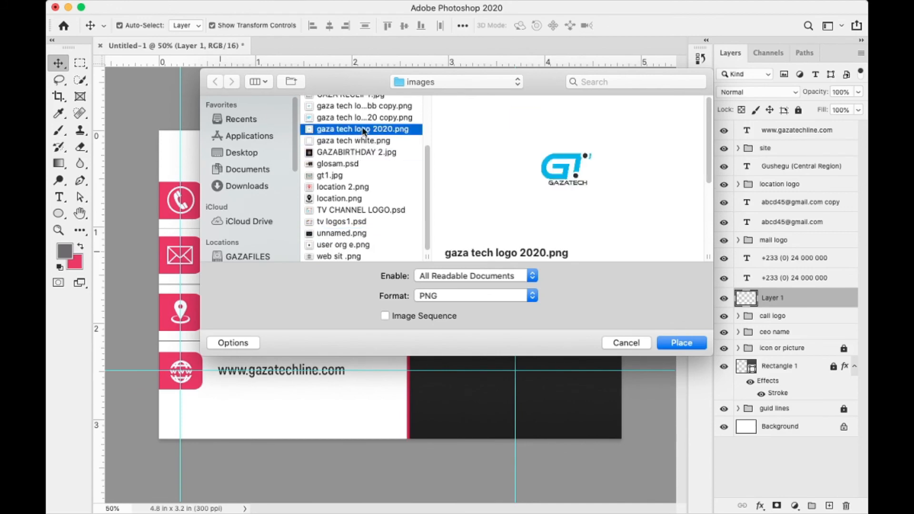
pyautogui.scroll(2, 428, 175)
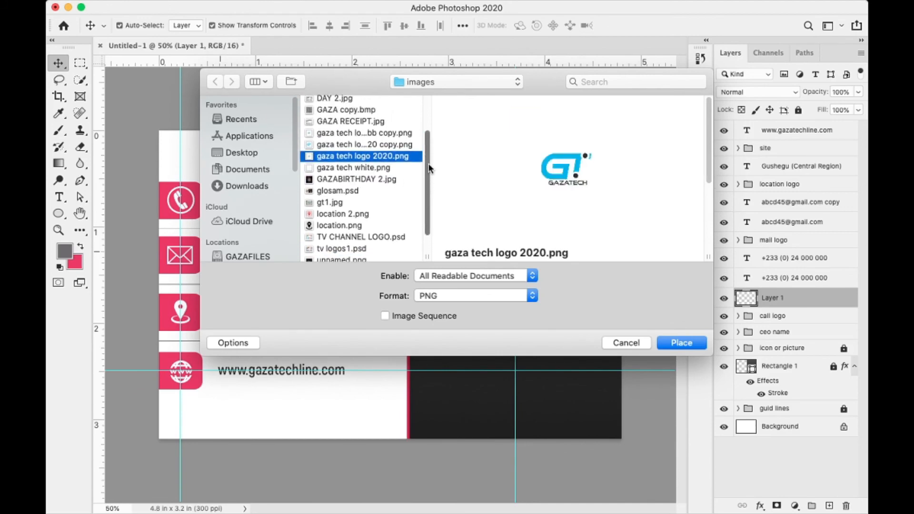
# - Select GAZA copy.bmp and place it on the card, committing the placement
pyautogui.click(352, 145)
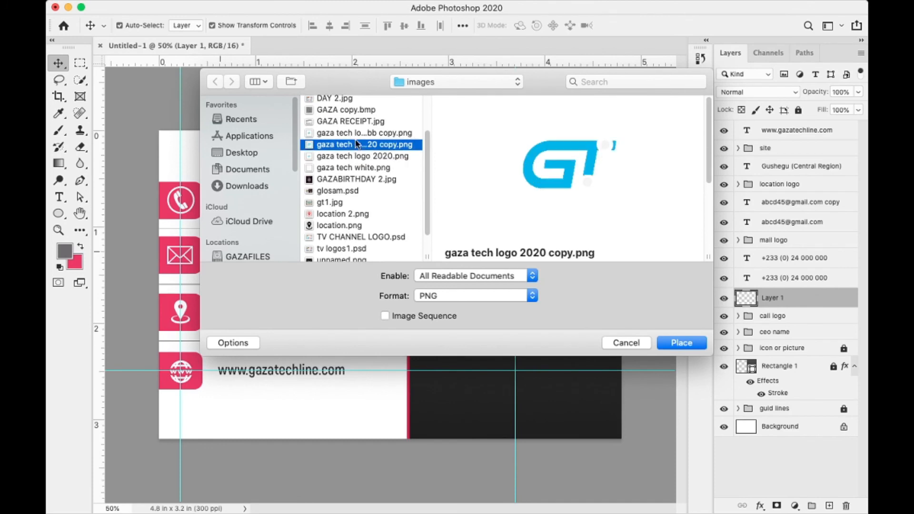
pyautogui.press('Up')
pyautogui.press('Up')
pyautogui.press('Up')
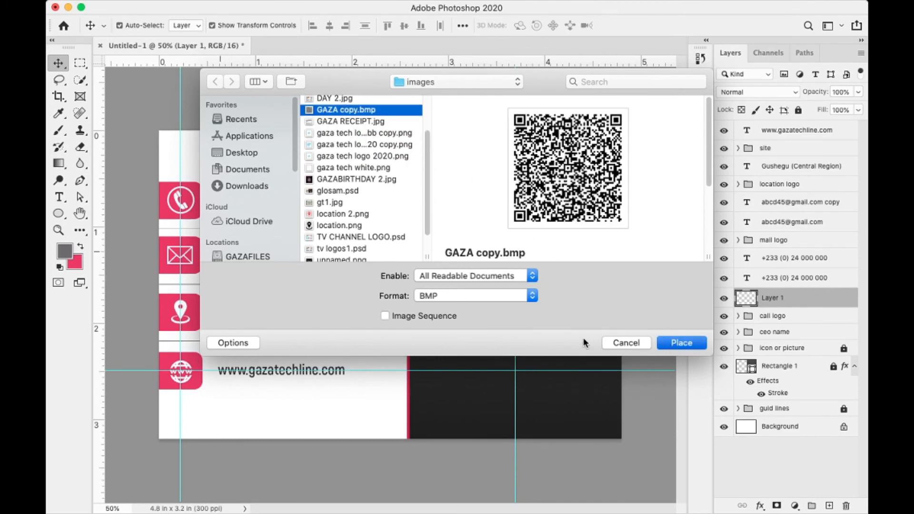
pyautogui.click(681, 343)
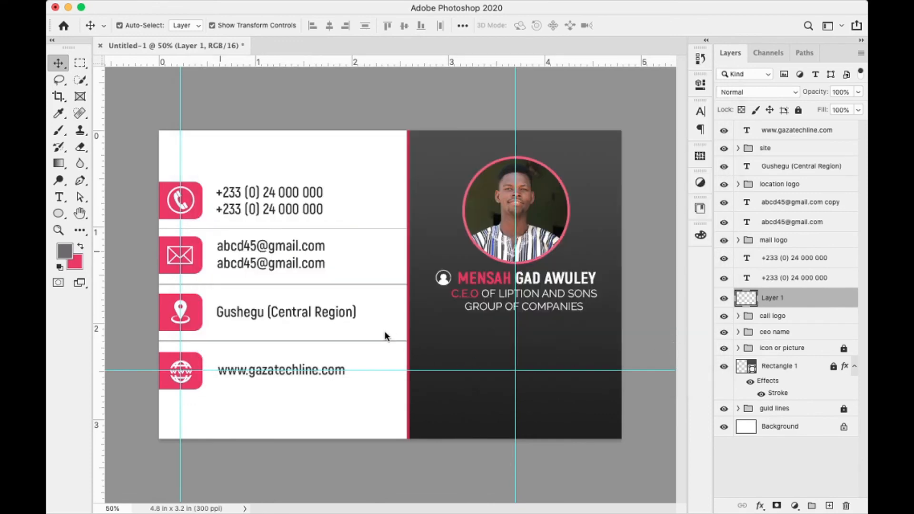
pyautogui.press('Return')
# - Scale the GAZA copy QR code down to about 17.8%, centred on the guide below the title
pyautogui.click(239, 136)
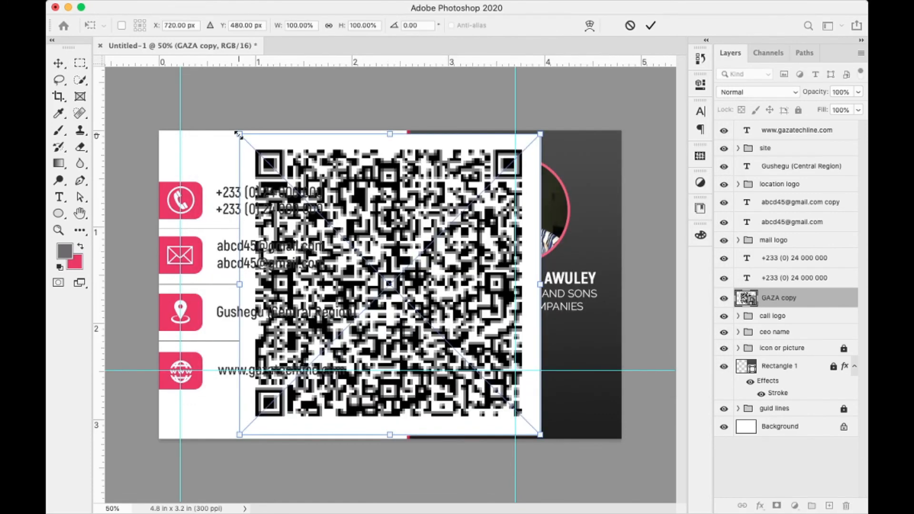
pyautogui.moveTo(240, 135); pyautogui.dragTo(486, 345)
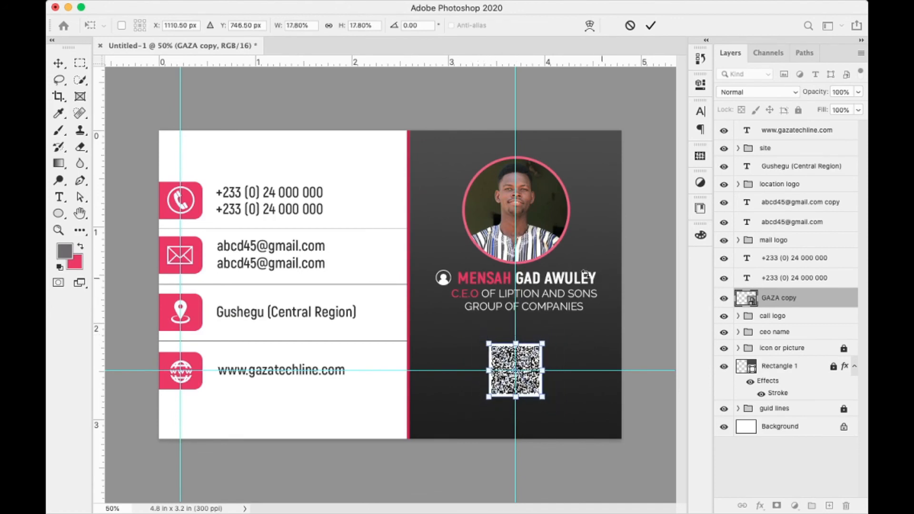
pyautogui.press('Return')
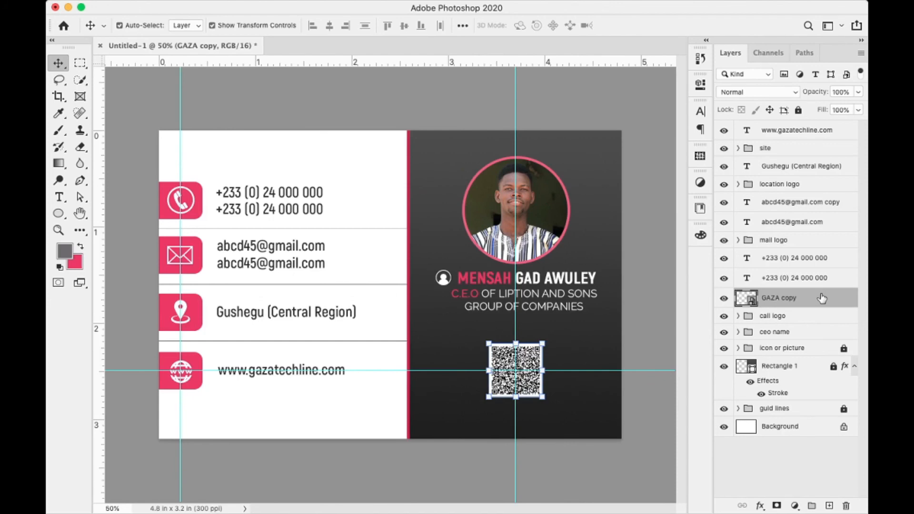
# - Give the GAZA copy QR code an 8 px outside stroke in pink sampled from the location pin icon
pyautogui.doubleClick(791, 298)
pyautogui.moveTo(477, 209); pyautogui.dragTo(780, 207)
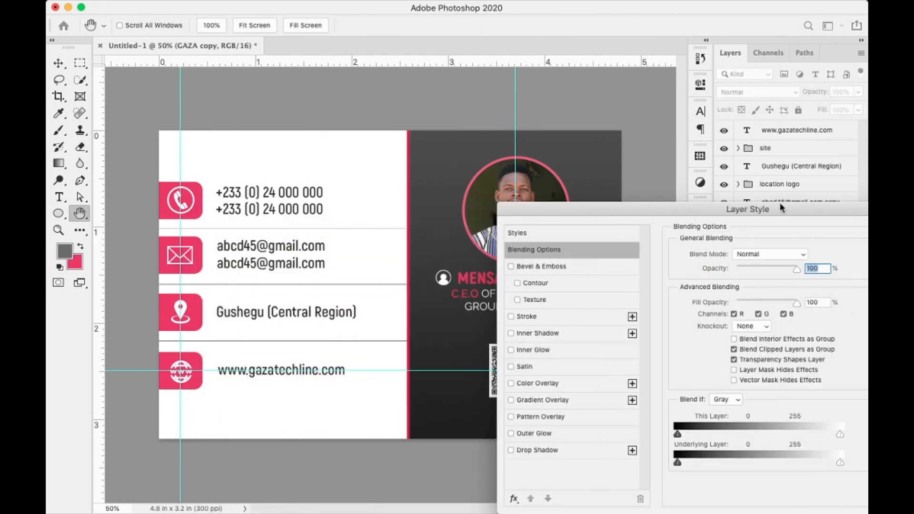
pyautogui.click(511, 316)
pyautogui.moveTo(646, 212)
pyautogui.mouseDown()
pyautogui.moveTo(772, 214)
pyautogui.moveTo(394, 151)
pyautogui.mouseUp()
pyautogui.click(693, 318)
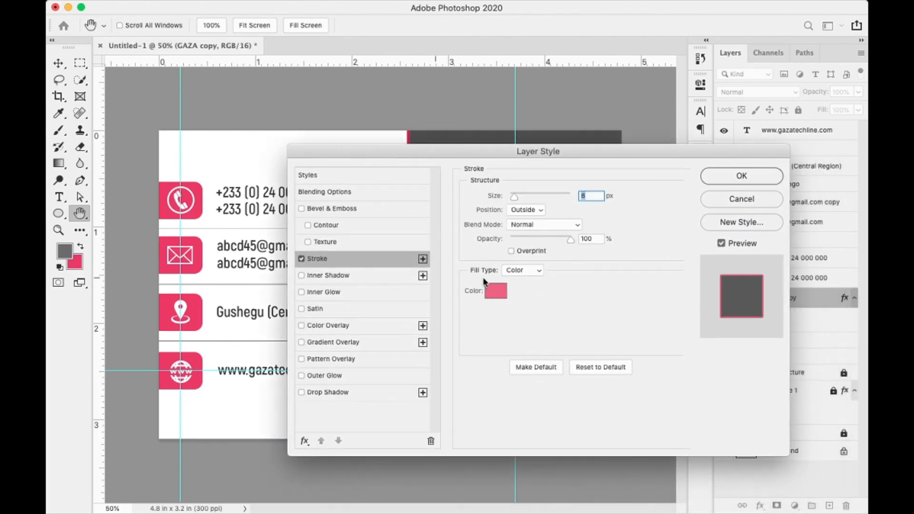
pyautogui.click(498, 292)
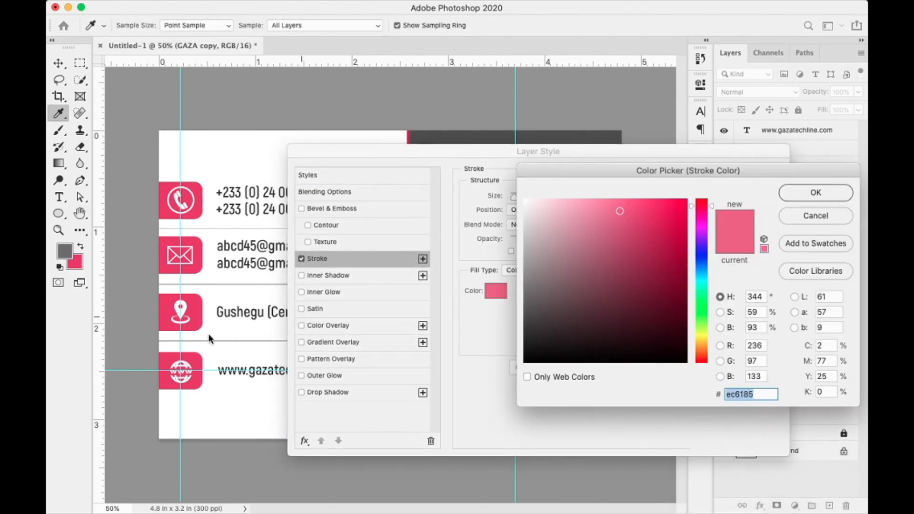
pyautogui.click(170, 315)
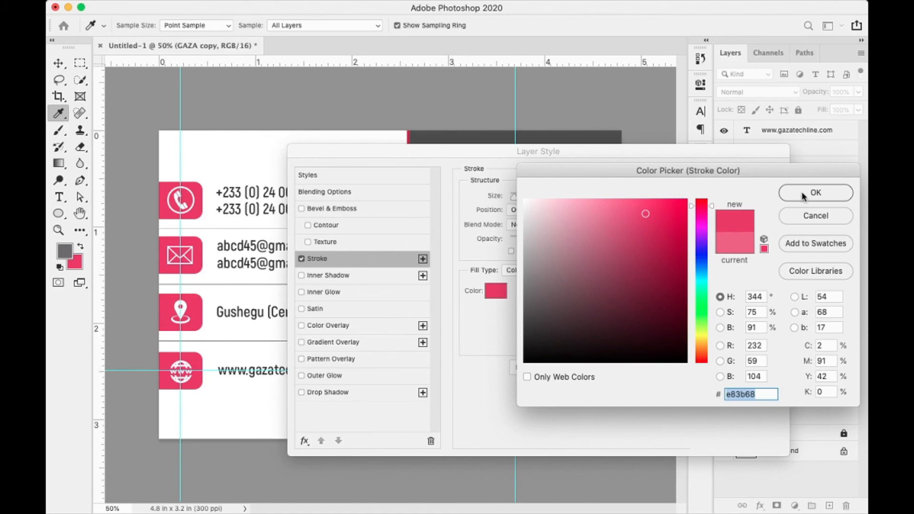
pyautogui.click(641, 212)
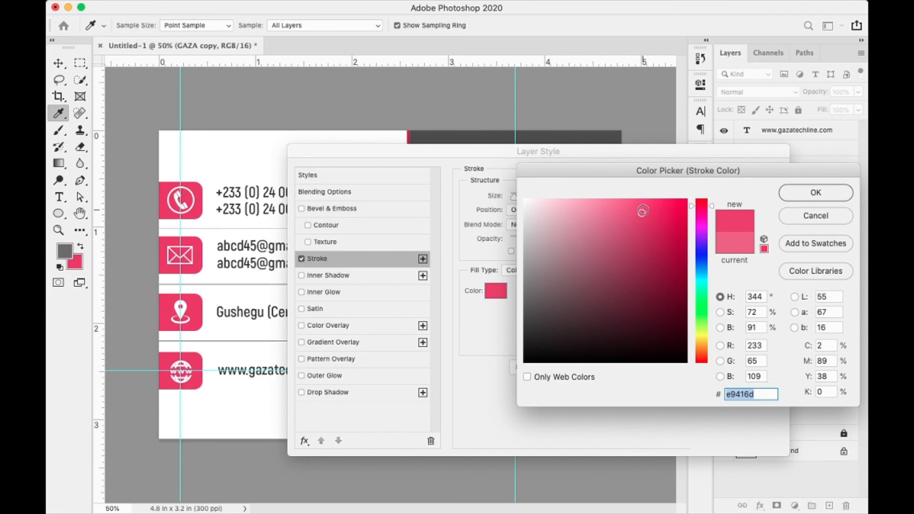
pyautogui.click(641, 211)
pyautogui.click(639, 212)
pyautogui.click(800, 193)
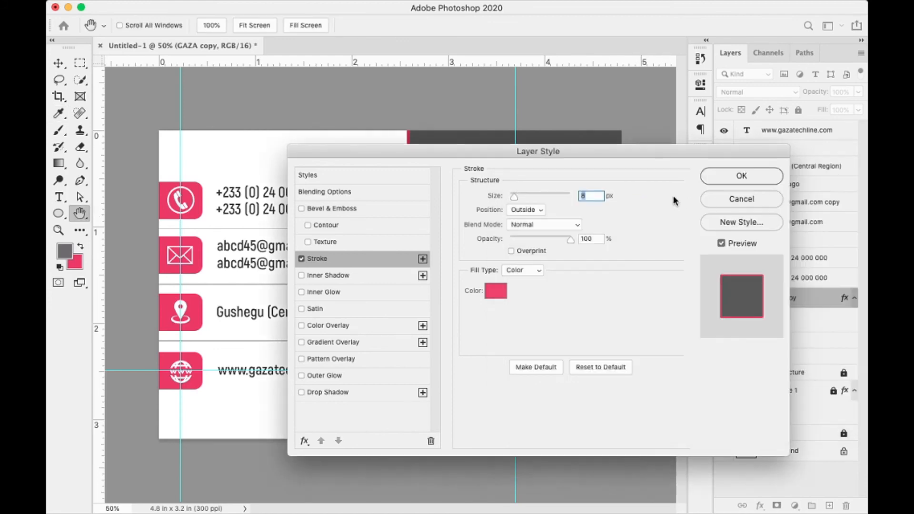
pyautogui.click(729, 179)
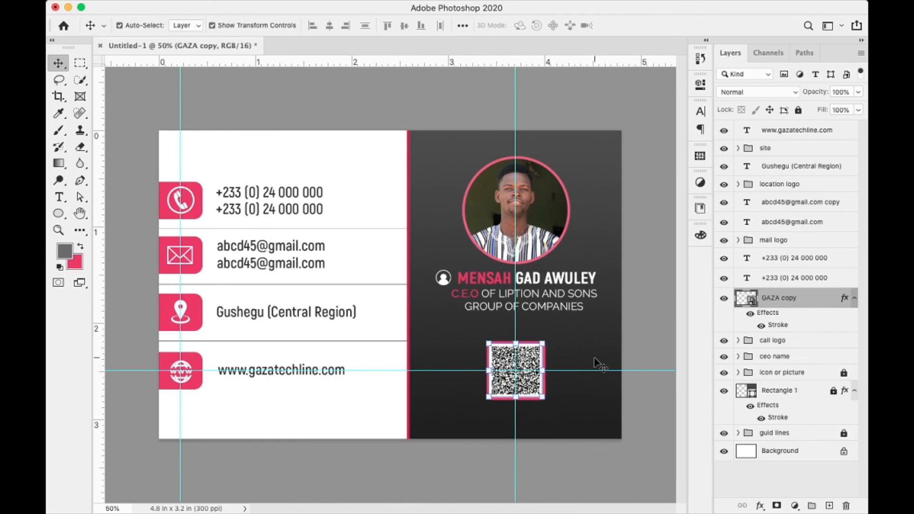
# - Nudge the QR code three steps lower
pyautogui.press('Down')
pyautogui.press('Down')
pyautogui.press('Down')
pyautogui.press('Down')
pyautogui.press('Down')
pyautogui.press('Down')
pyautogui.press('Down')
pyautogui.press('Down')
pyautogui.press('Down')
pyautogui.press('Down')
pyautogui.press('Down')
pyautogui.press('Down')
pyautogui.press('Down')
pyautogui.press('Down')
pyautogui.press('Down')
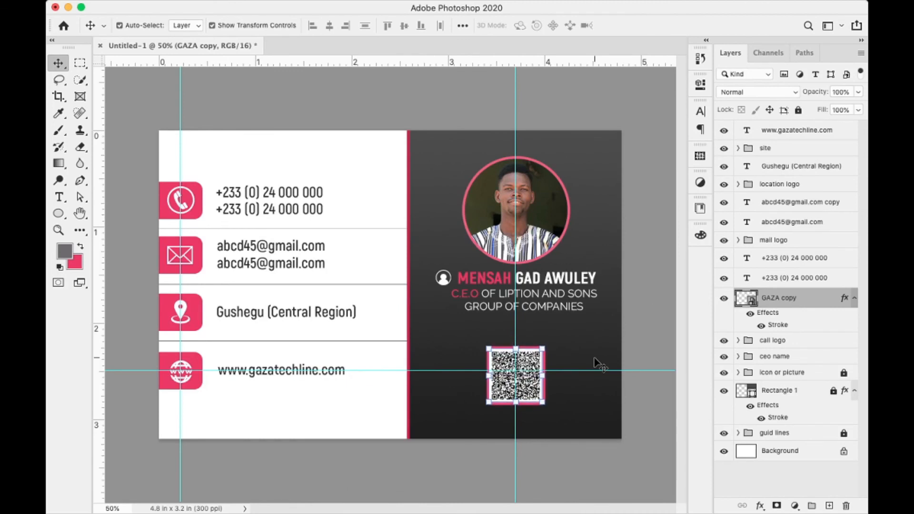
pyautogui.press('Down')
pyautogui.press('Down')
pyautogui.press('Down')
pyautogui.press('Down')
pyautogui.press('Down')
pyautogui.press('Down')
pyautogui.press('Down')
pyautogui.press('Down')
pyautogui.press('Down')
pyautogui.press('Down')
pyautogui.press('Down')
pyautogui.press('Down')
pyautogui.press('Down')
pyautogui.press('Down')
pyautogui.press('Down')
pyautogui.press('Down')
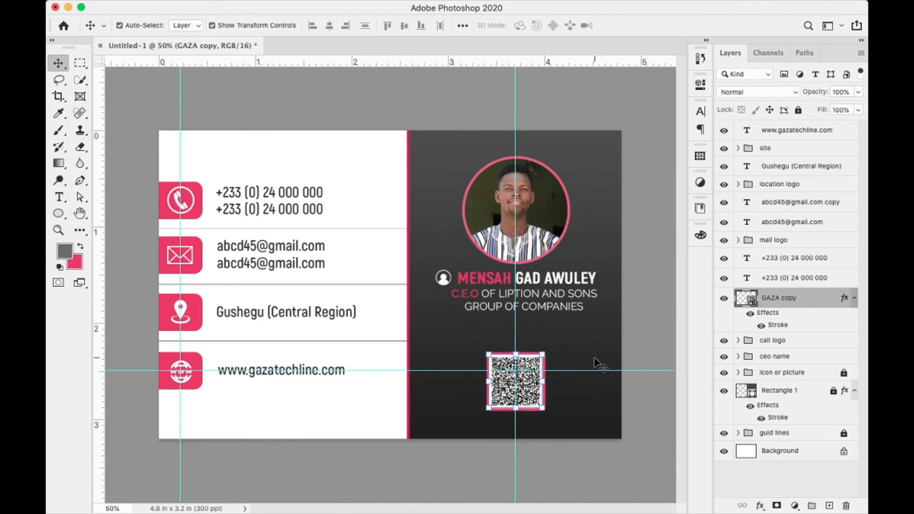
pyautogui.press('Down')
pyautogui.press('Down')
pyautogui.press('Down')
pyautogui.press('Down')
pyautogui.press('Down')
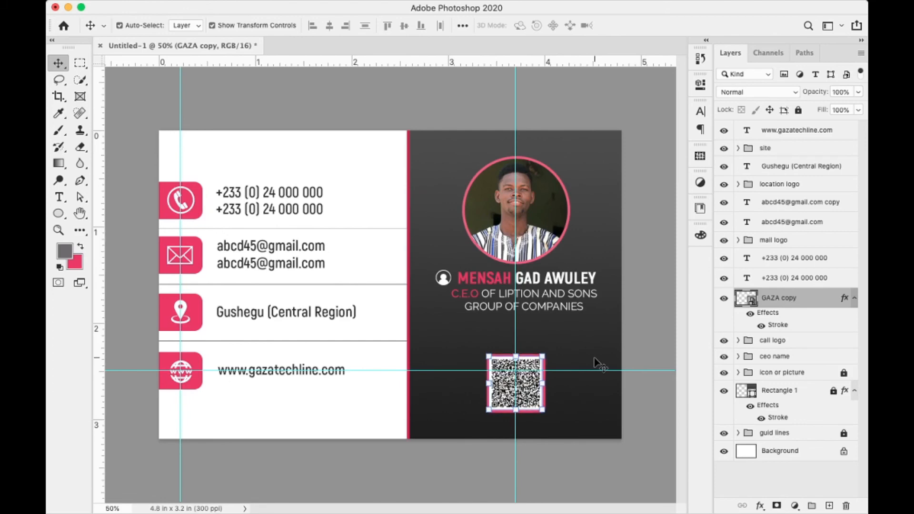
# - On a new layer, draw a grey rounded rectangle above the QR code with 50 px corner radius
pyautogui.click(829, 506)
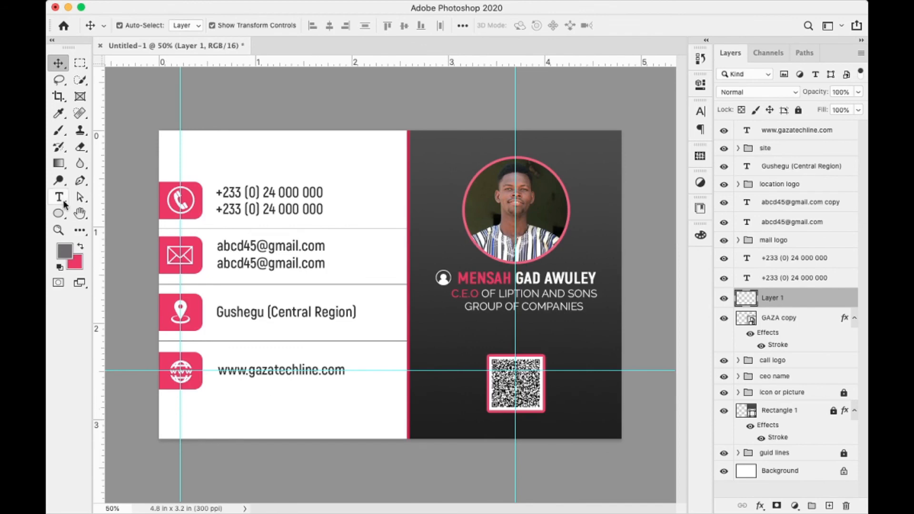
pyautogui.click(58, 213)
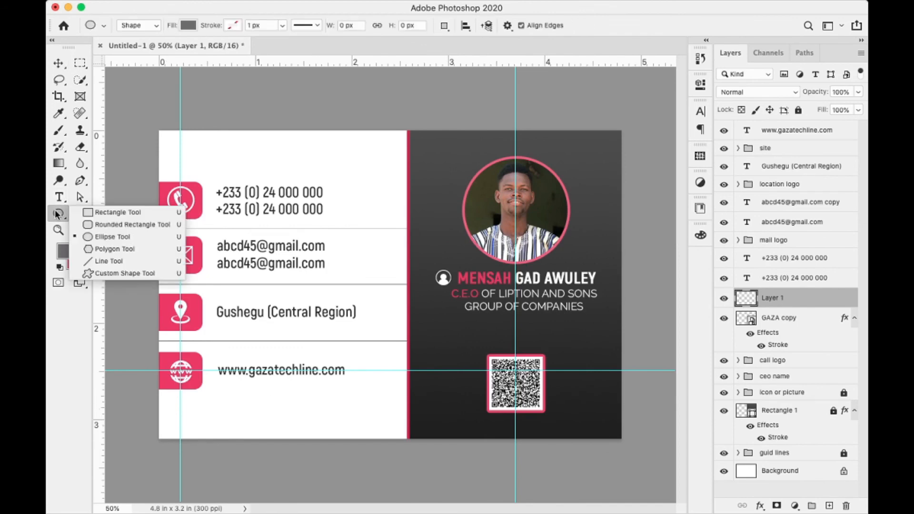
pyautogui.click(108, 224)
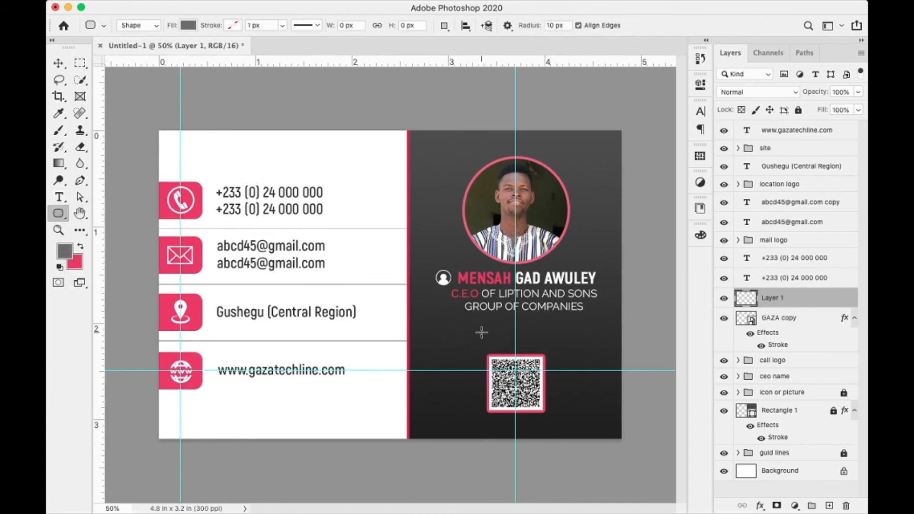
pyautogui.moveTo(470, 326); pyautogui.dragTo(557, 348)
pyautogui.click(544, 343)
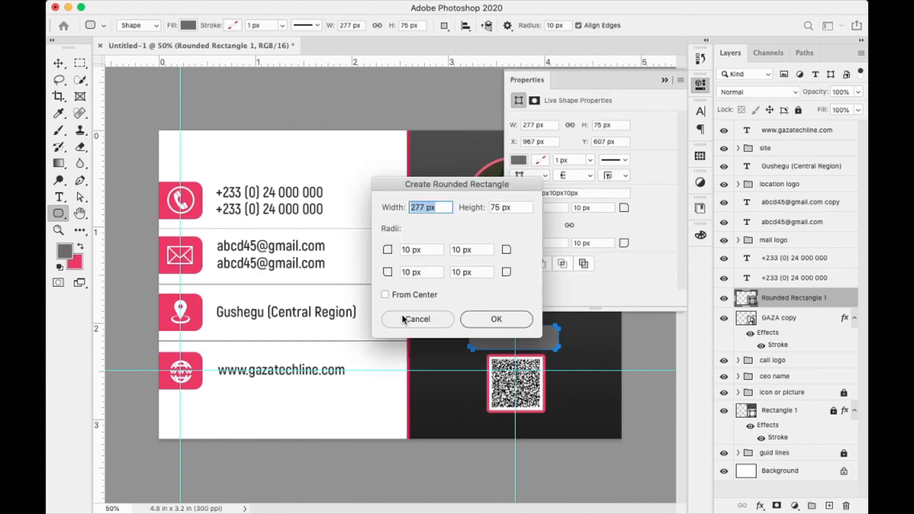
pyautogui.click(418, 319)
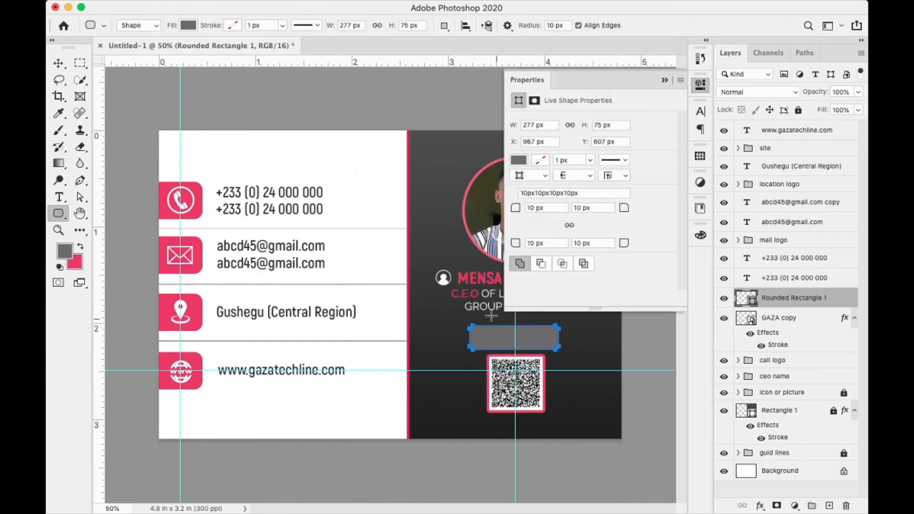
pyautogui.click(552, 209)
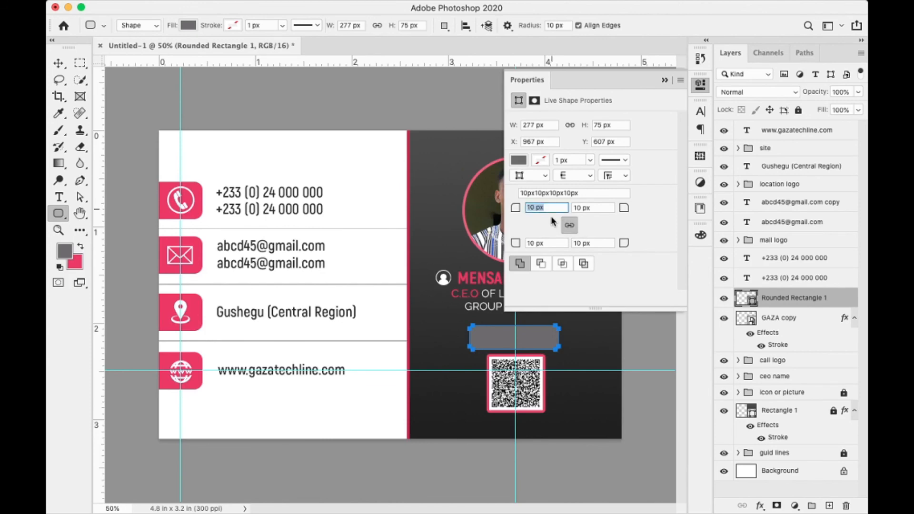
pyautogui.write('50')
pyautogui.press('Return')
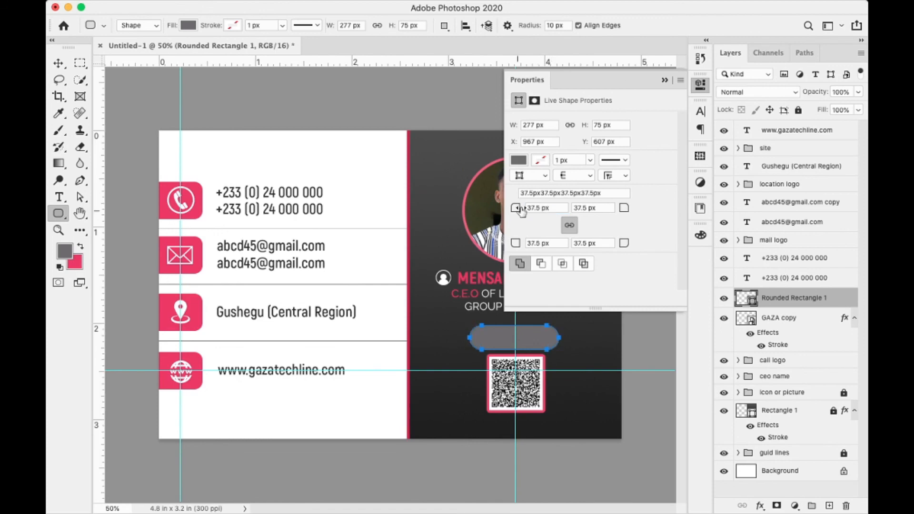
# - Shrink the pill shape to 172 × 47 px and nudge it up
pyautogui.click(58, 63)
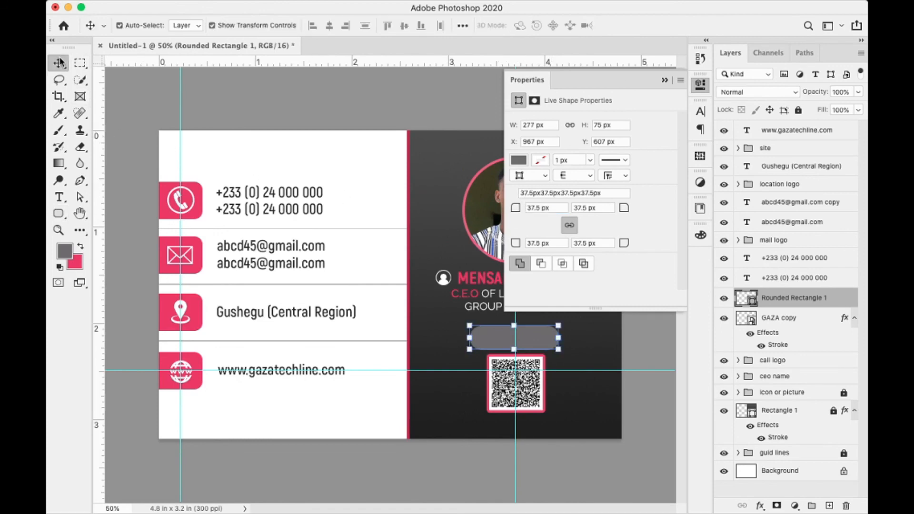
pyautogui.click(558, 325)
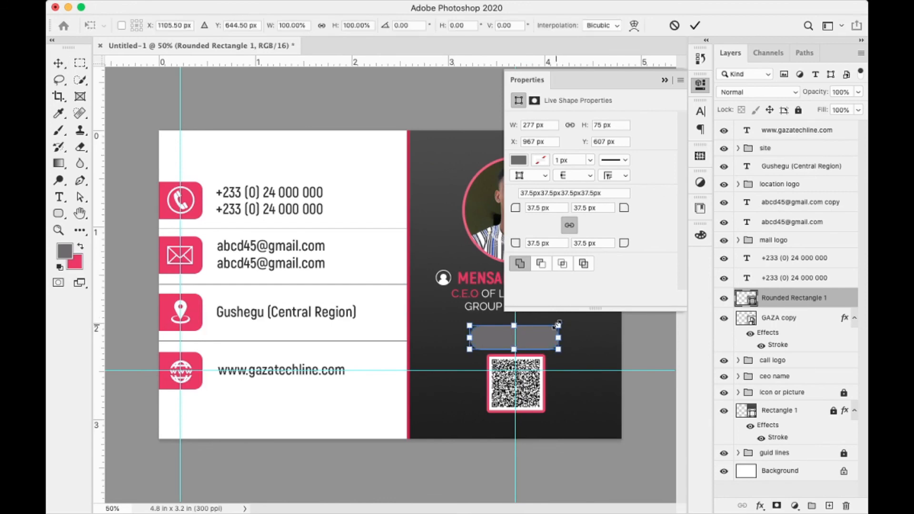
pyautogui.moveTo(558, 325); pyautogui.dragTo(542, 329)
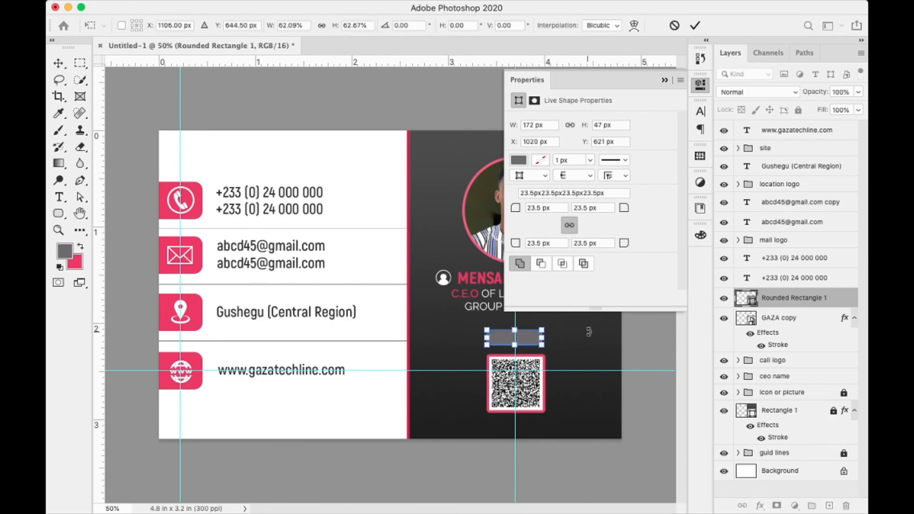
pyautogui.press('Return')
pyautogui.press('Up')
pyautogui.press('Up')
pyautogui.press('Up')
pyautogui.press('Up')
pyautogui.press('Up')
pyautogui.press('Up')
pyautogui.press('Up')
pyautogui.press('Up')
pyautogui.press('Up')
pyautogui.press('Up')
pyautogui.press('Up')
pyautogui.press('Up')
pyautogui.press('Up')
pyautogui.press('Up')
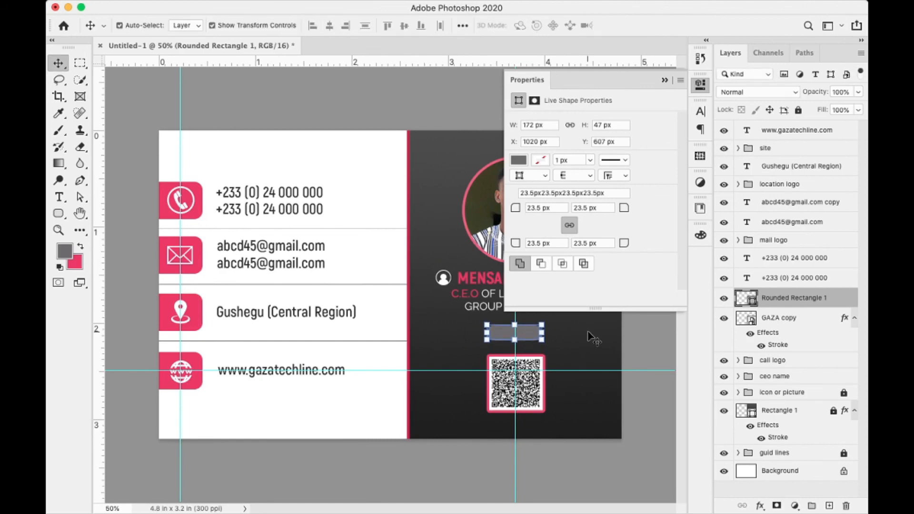
pyautogui.press('Up')
pyautogui.press('Up')
pyautogui.press('Up')
pyautogui.press('Up')
pyautogui.press('Up')
pyautogui.press('Up')
pyautogui.press('Up')
pyautogui.press('Up')
pyautogui.press('Up')
pyautogui.press('Up')
pyautogui.press('Up')
pyautogui.press('Up')
pyautogui.press('Up')
pyautogui.press('Up')
pyautogui.press('Up')
pyautogui.press('Up')
pyautogui.press('Up')
pyautogui.press('Up')
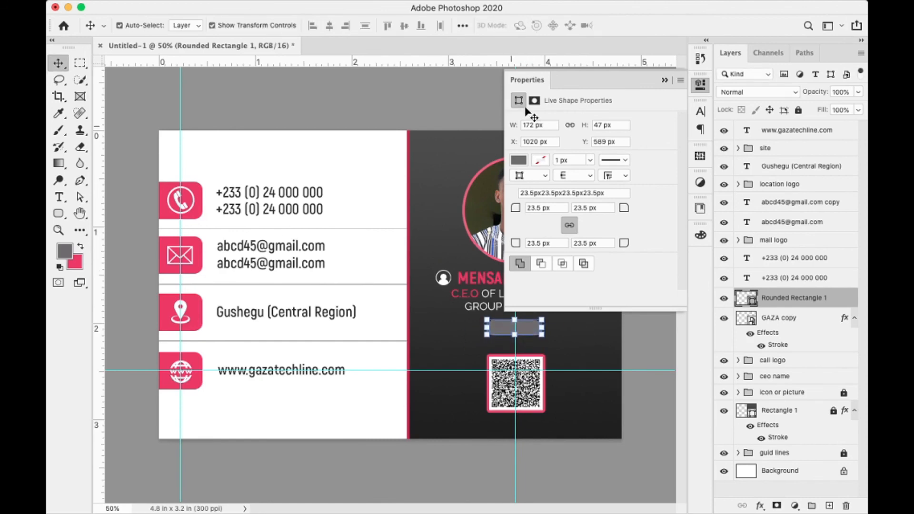
# - Fill the Rounded Rectangle 1 pill with the card's pink and nudge it up slightly
pyautogui.click(539, 159)
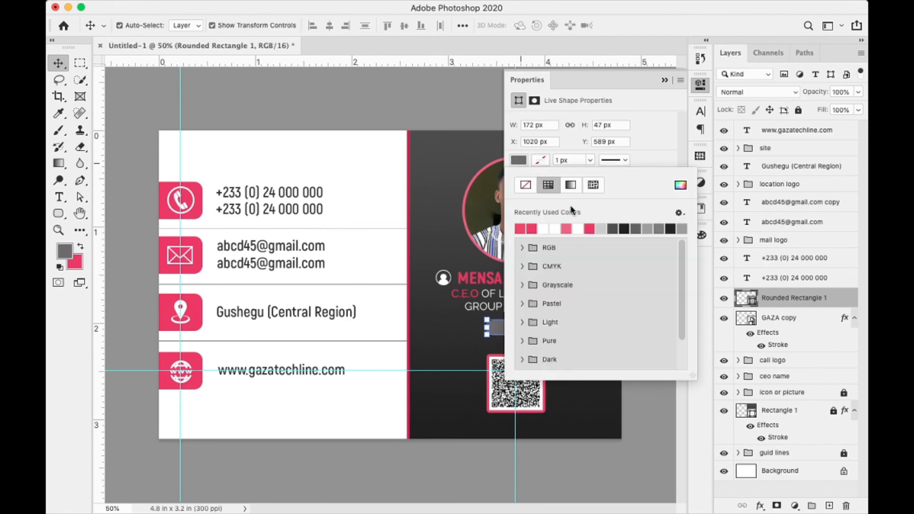
pyautogui.click(531, 228)
pyautogui.click(680, 185)
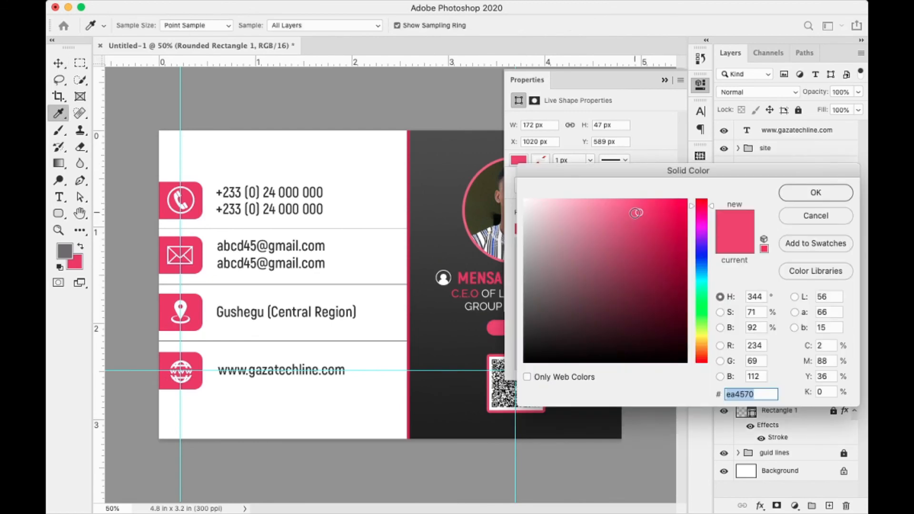
pyautogui.moveTo(633, 210)
pyautogui.mouseDown()
pyautogui.moveTo(646, 219)
pyautogui.moveTo(642, 211)
pyautogui.mouseUp()
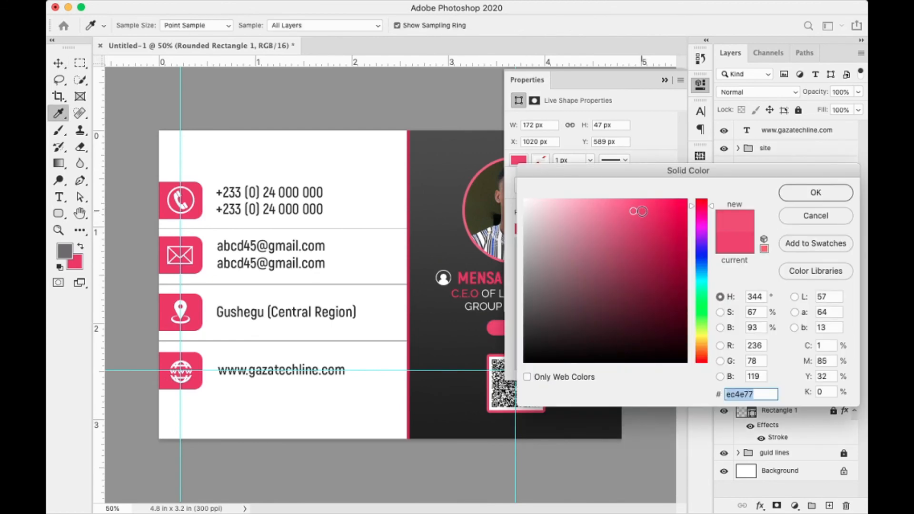
pyautogui.click(808, 194)
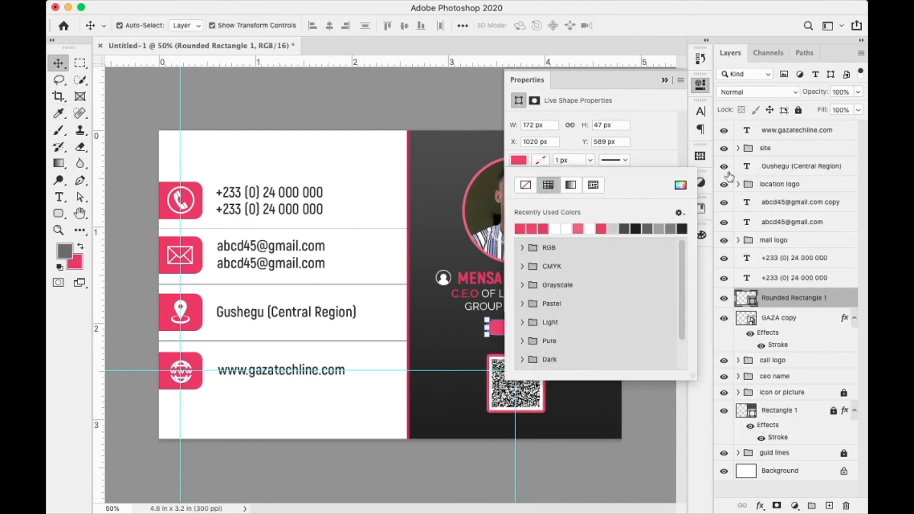
pyautogui.click(664, 81)
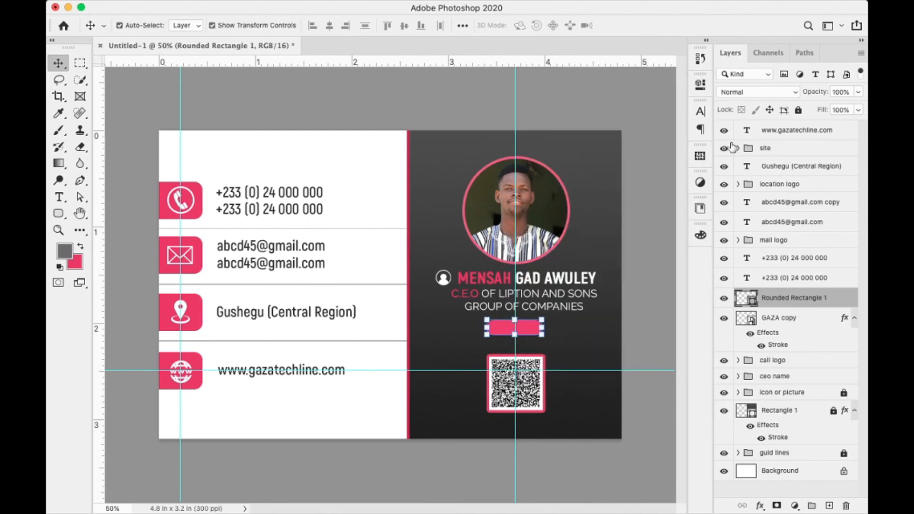
pyautogui.press('Up')
pyautogui.press('Up')
pyautogui.press('Up')
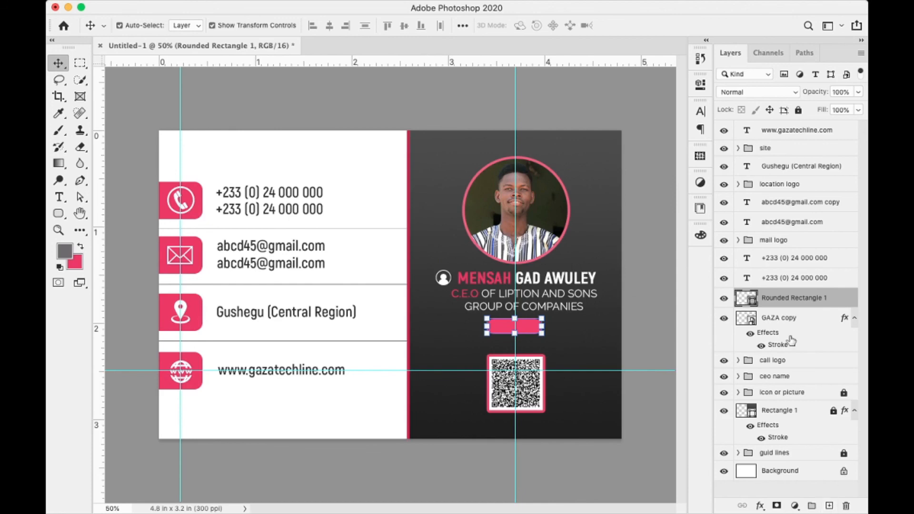
# - On a new layer, draw a small 3-sided polygon triangle at the pink tag
pyautogui.click(829, 506)
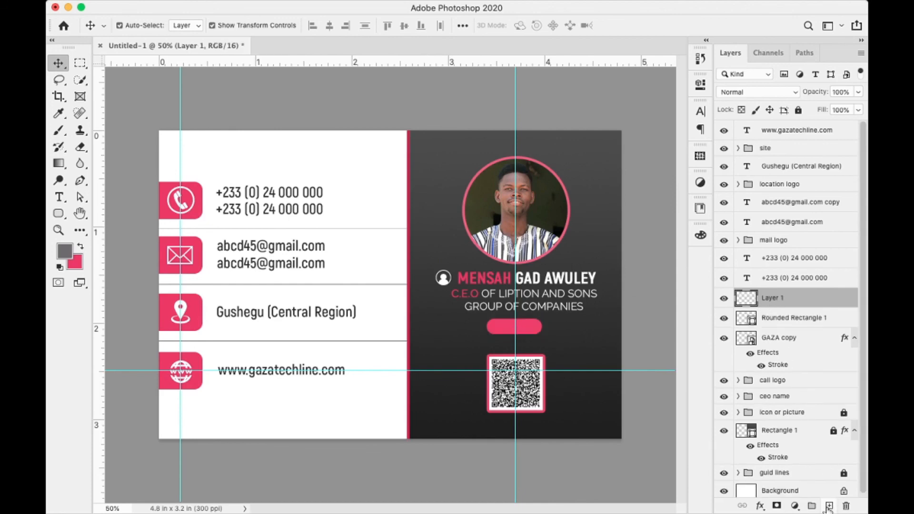
pyautogui.click(58, 213)
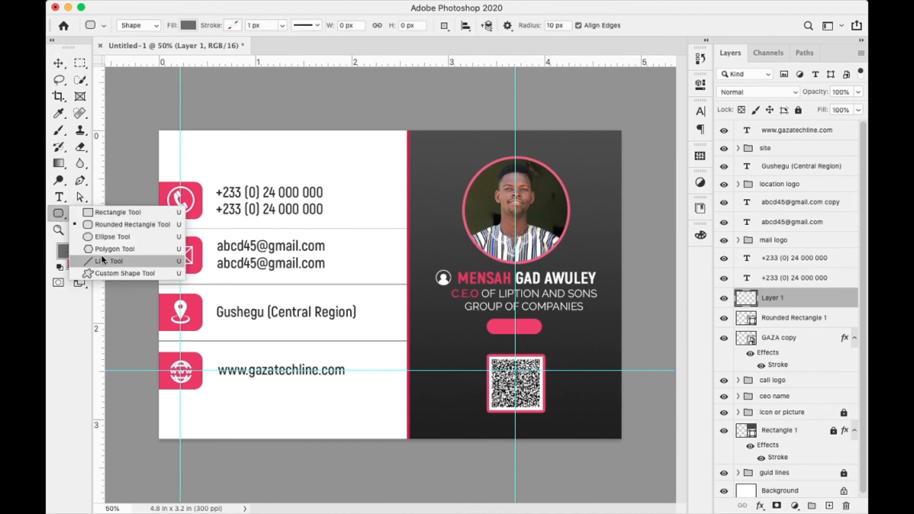
pyautogui.click(108, 250)
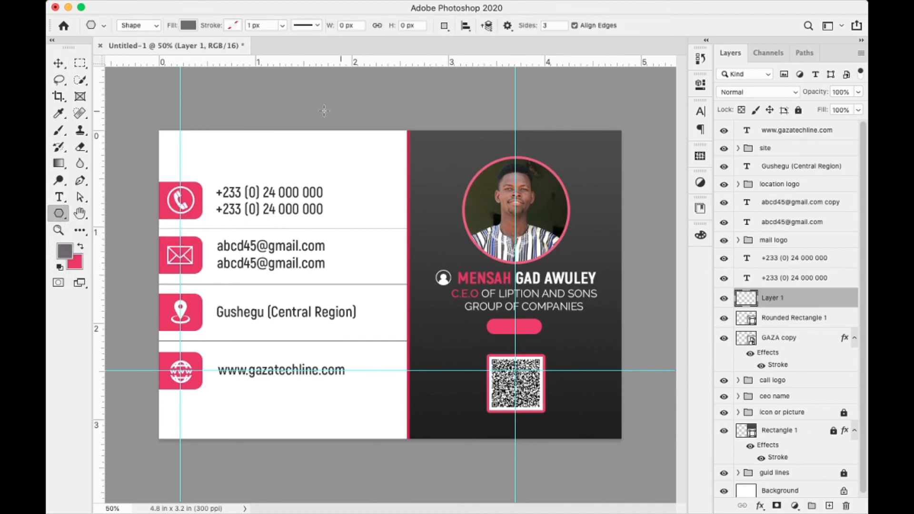
pyautogui.click(552, 26)
pyautogui.press('Return')
pyautogui.moveTo(515, 347); pyautogui.dragTo(517, 344)
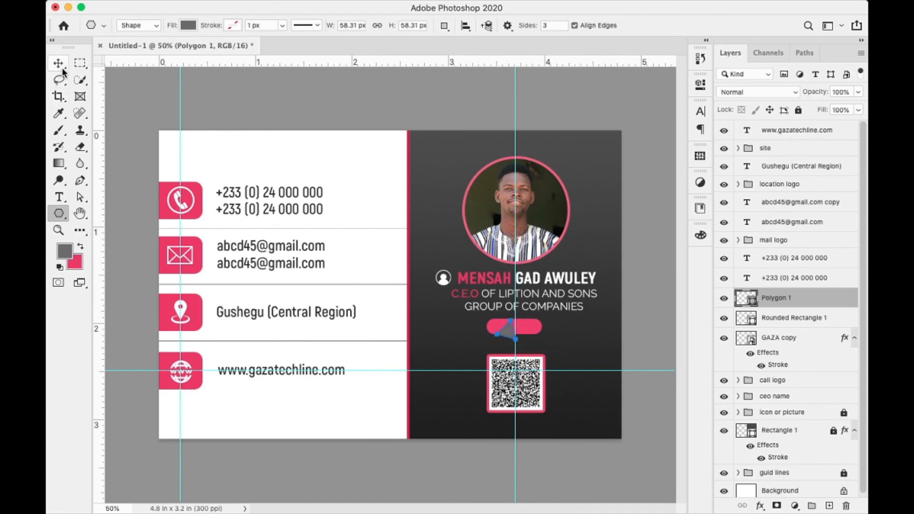
# - Fill the triangle pink and centre it under the pink tag
pyautogui.click(188, 26)
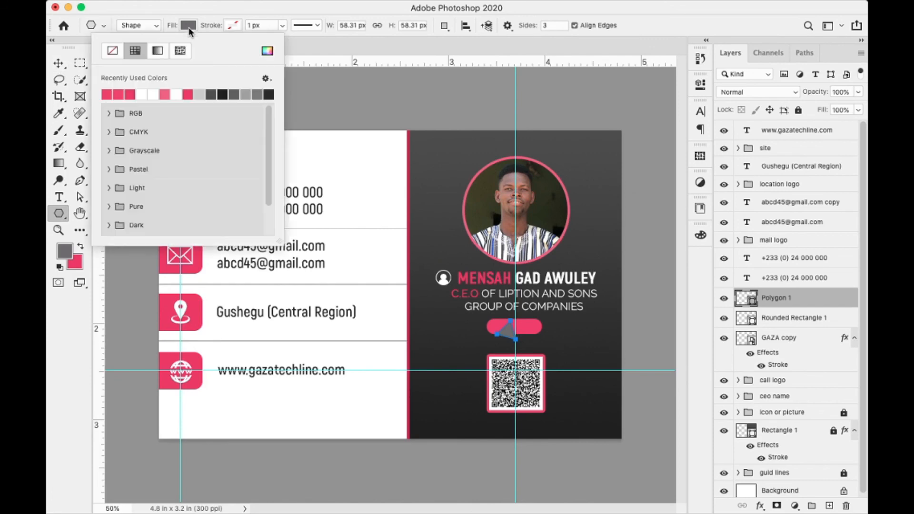
pyautogui.click(267, 50)
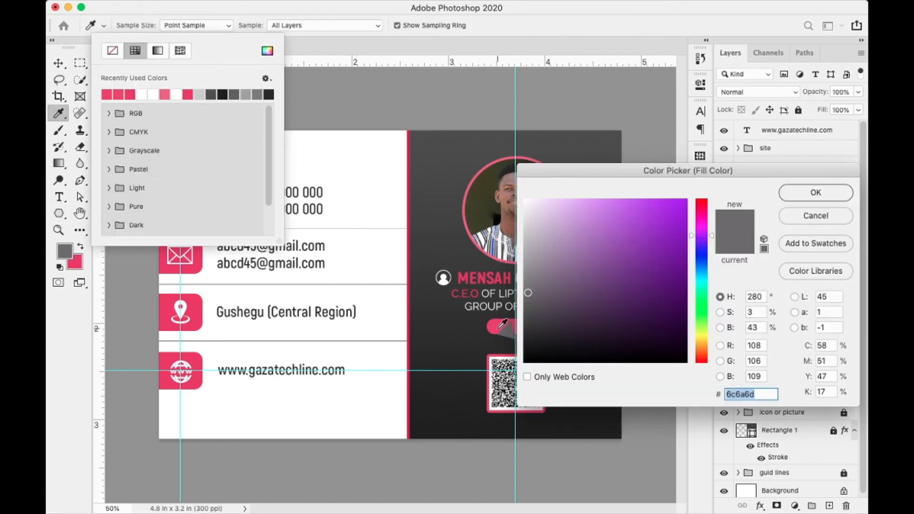
pyautogui.click(808, 194)
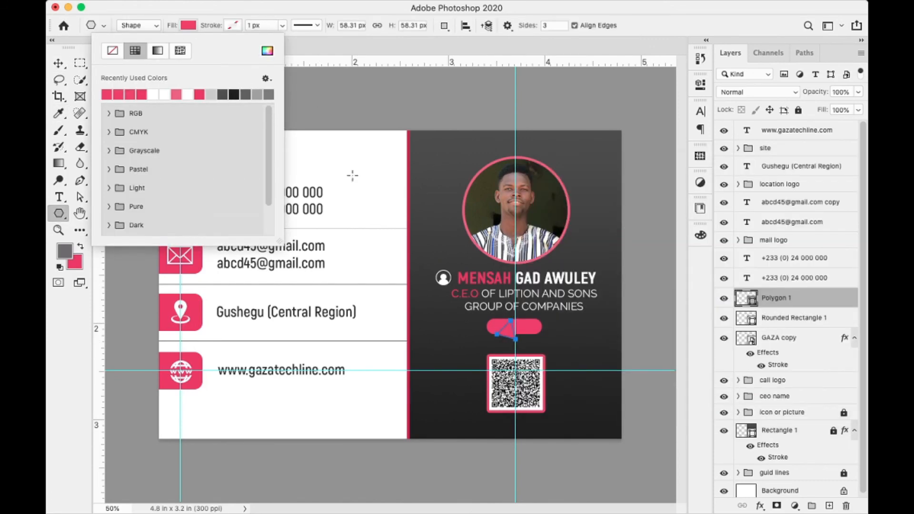
pyautogui.click(59, 63)
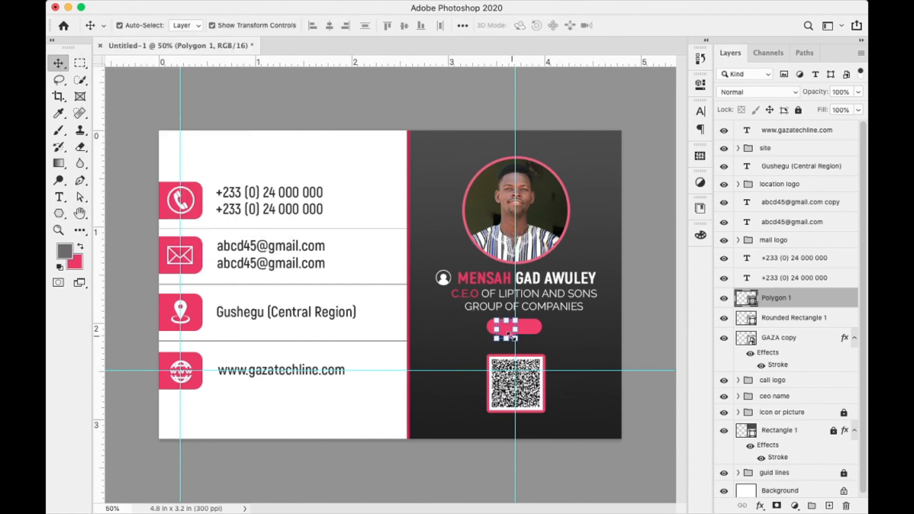
pyautogui.moveTo(509, 334); pyautogui.dragTo(529, 343)
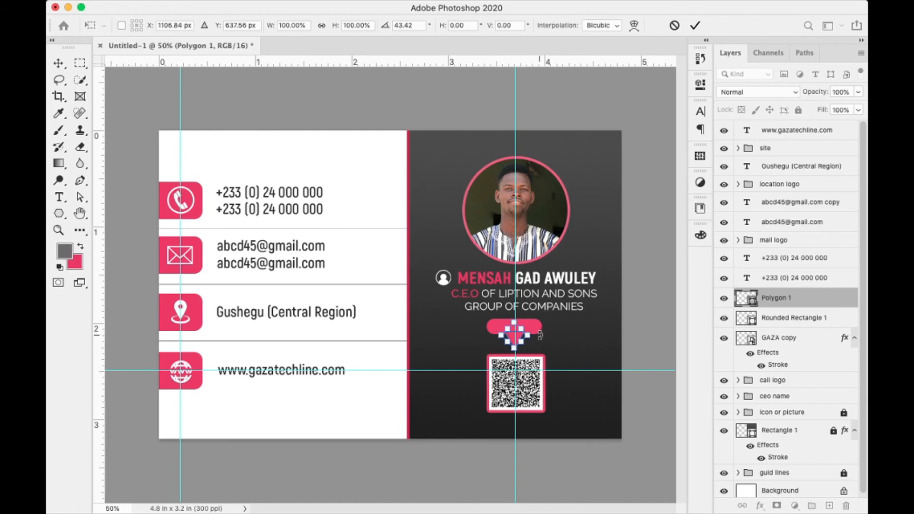
# - Rotate the triangle to point downward and nudge it up against the pink tag
pyautogui.press('Return')
pyautogui.press('Up')
pyautogui.press('Up')
pyautogui.press('Up')
pyautogui.press('Up')
pyautogui.press('Up')
pyautogui.press('Up')
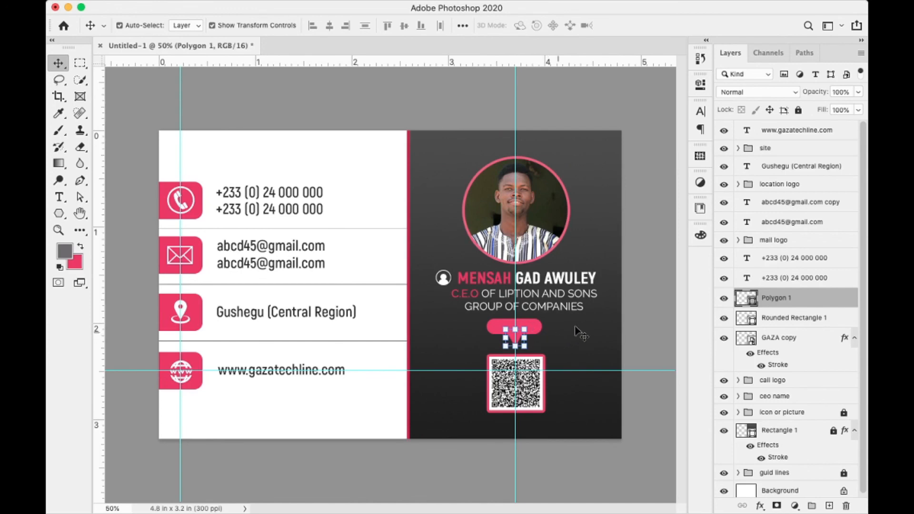
pyautogui.click(594, 335)
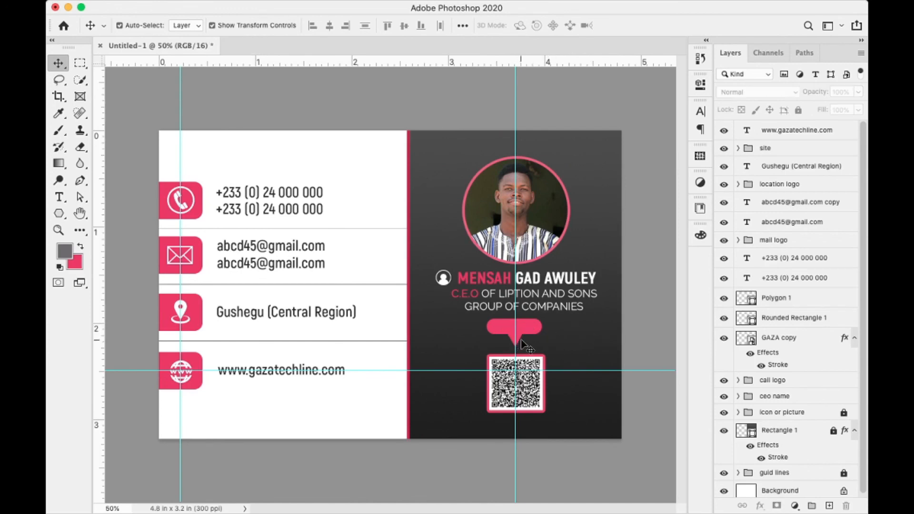
pyautogui.click(522, 341)
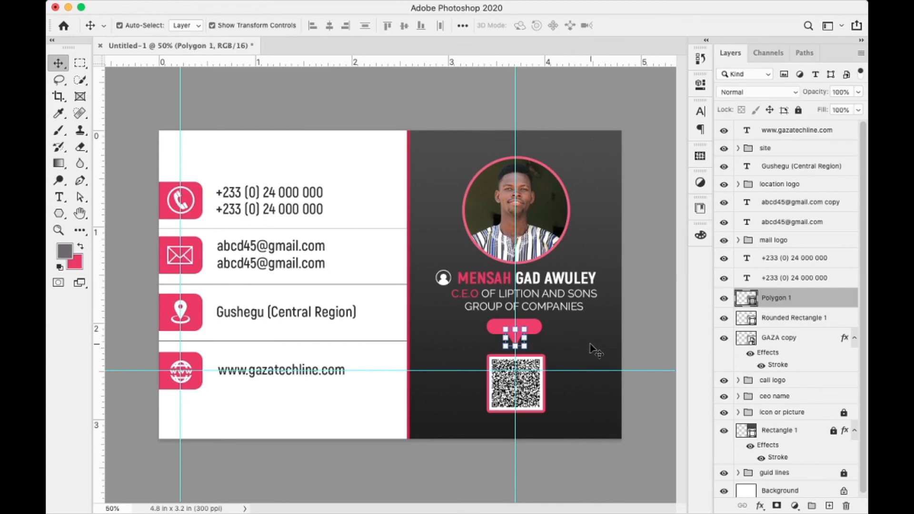
# - Merge Rounded Rectangle 1 and Polygon 1 into one speech-bubble tag, nudge it down, and add an empty layer
pyautogui.click(781, 316)
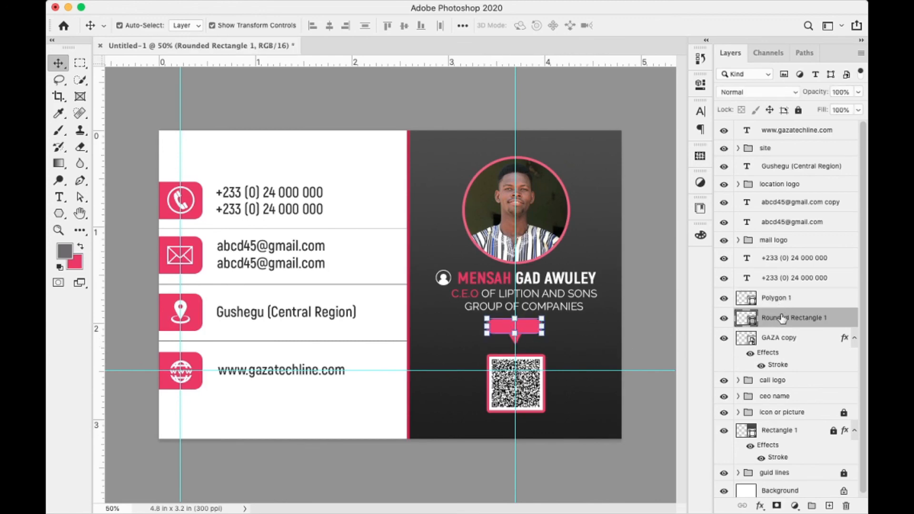
pyautogui.keyDown('shift'); pyautogui.click(792, 302); pyautogui.keyUp('shift')
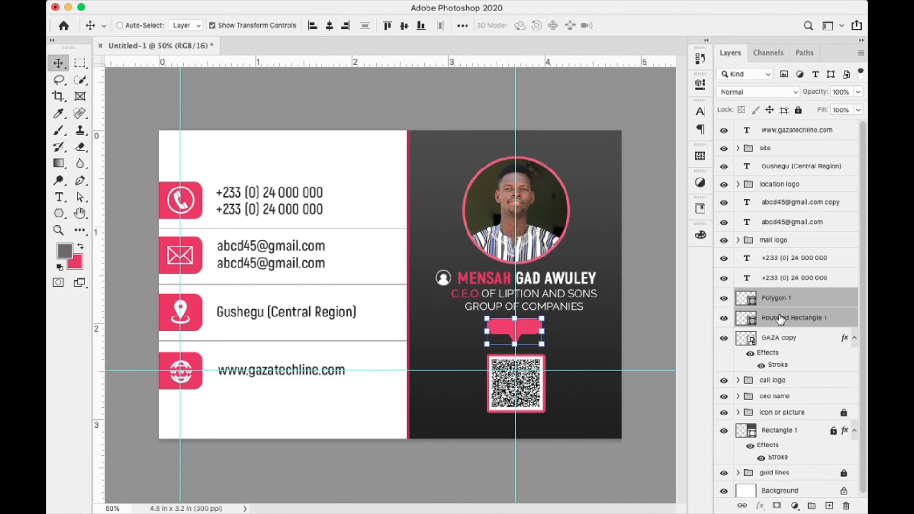
pyautogui.press('super+e')
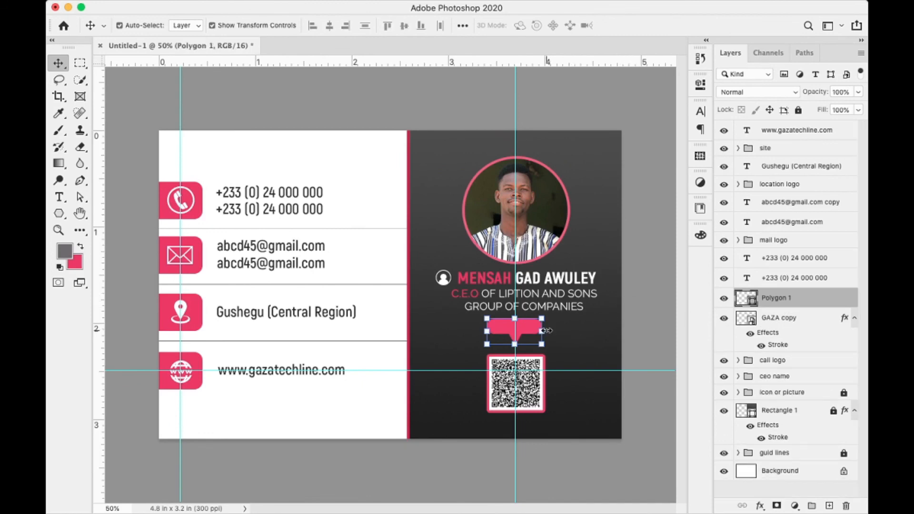
pyautogui.press('Down')
pyautogui.press('Down')
pyautogui.press('Down')
pyautogui.press('Down')
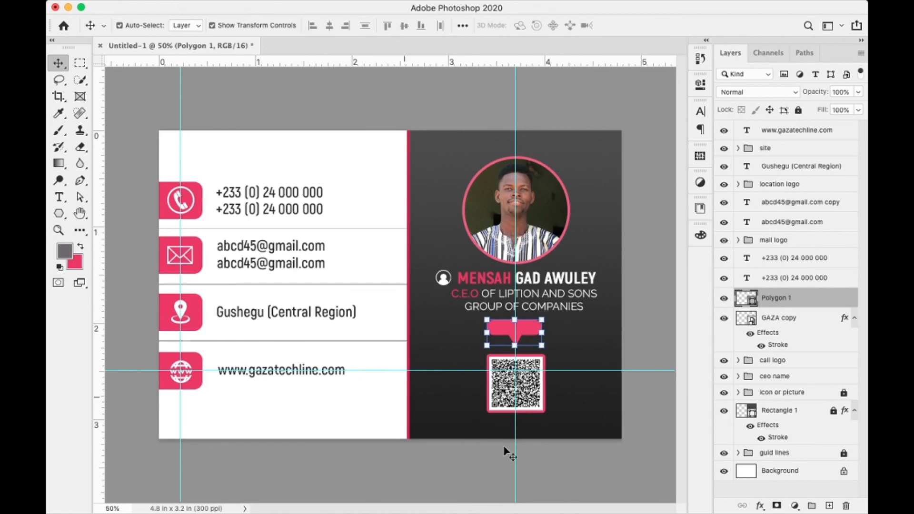
pyautogui.click(829, 506)
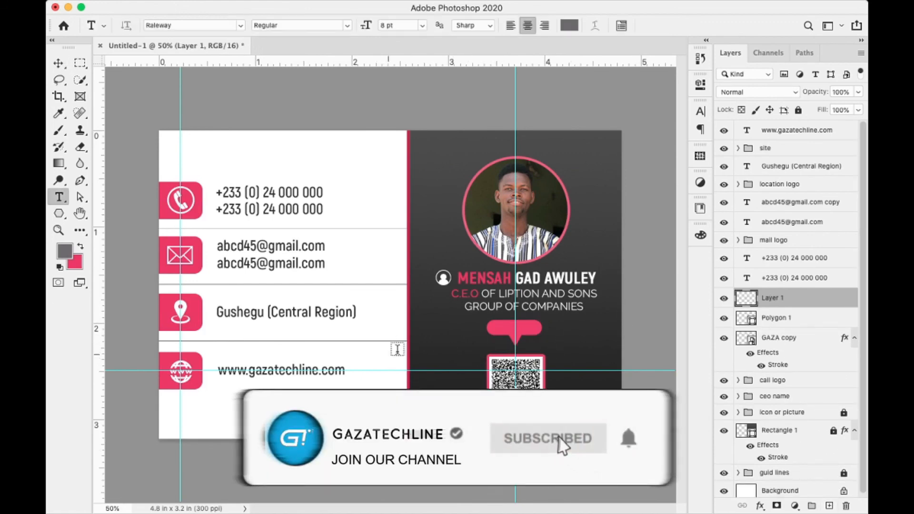
# - Add the text 'SCAN ME' and move it onto the pink tag
pyautogui.press('t')
pyautogui.click(446, 340)
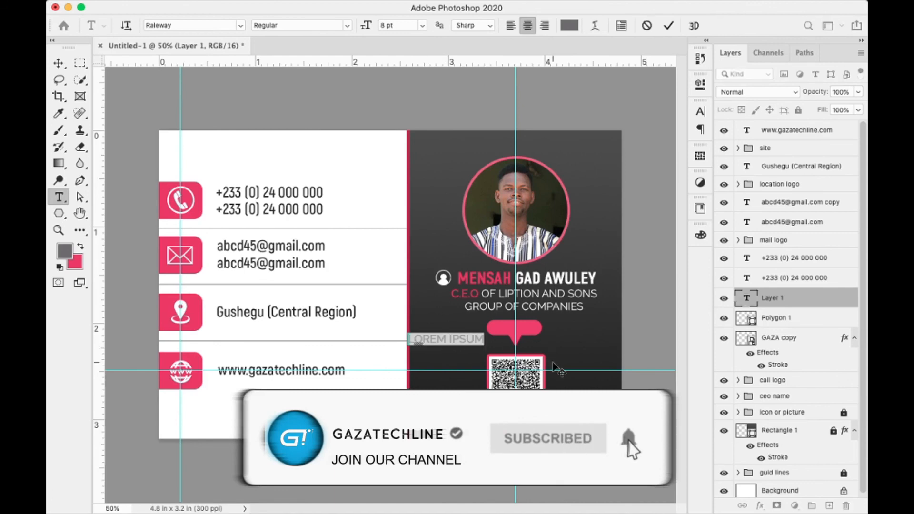
pyautogui.write('SCAN ME')
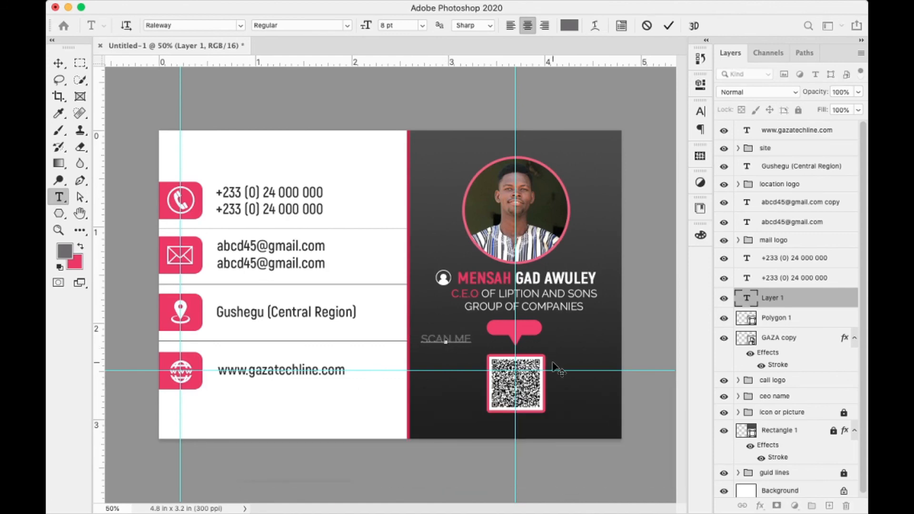
pyautogui.click(669, 26)
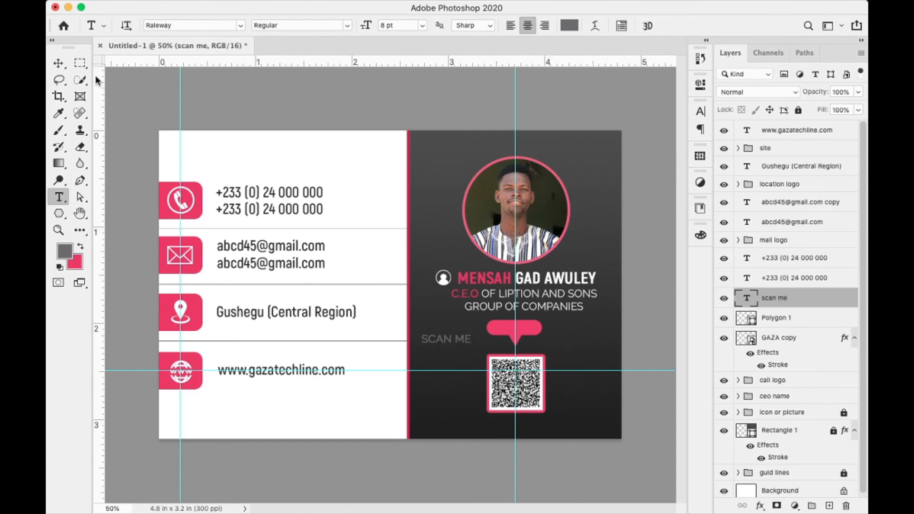
pyautogui.click(59, 64)
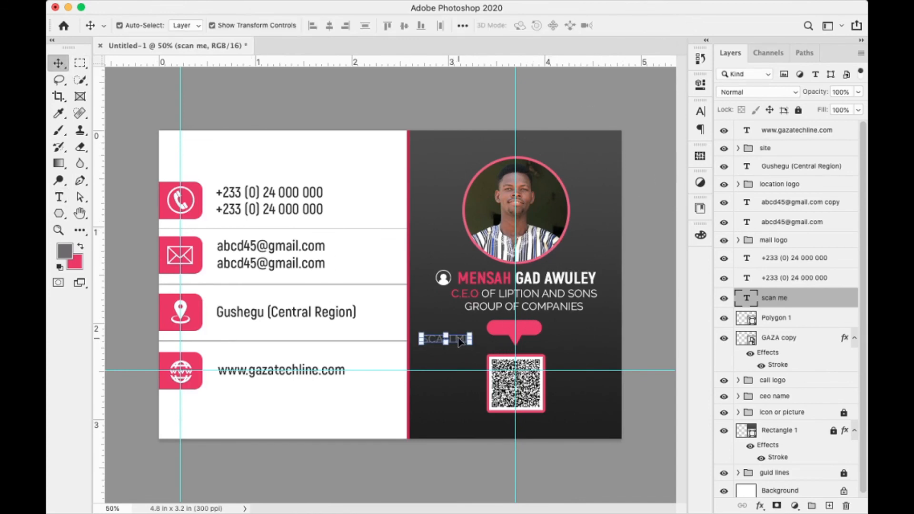
pyautogui.moveTo(464, 338); pyautogui.dragTo(536, 329)
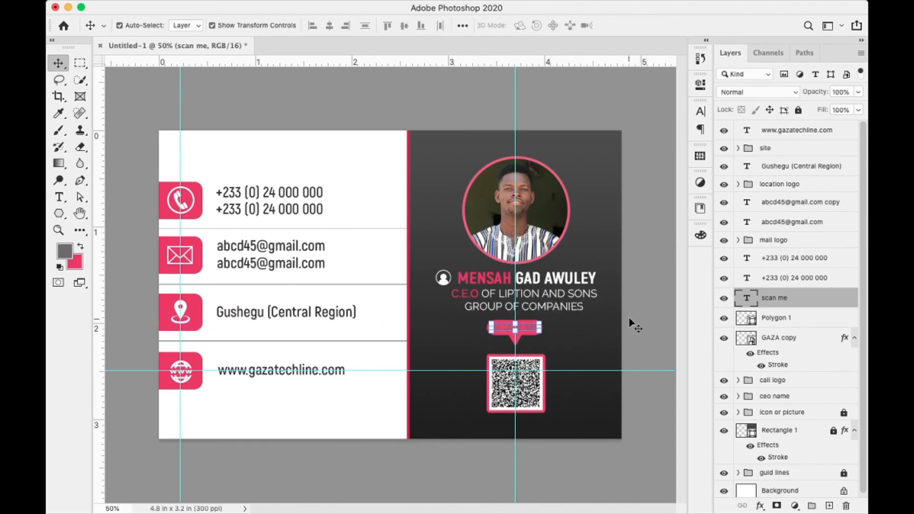
# - Format SCAN ME as white (ffffff) Raleway Bold 7 pt, then hide the guides
pyautogui.click(700, 111)
pyautogui.click(671, 189)
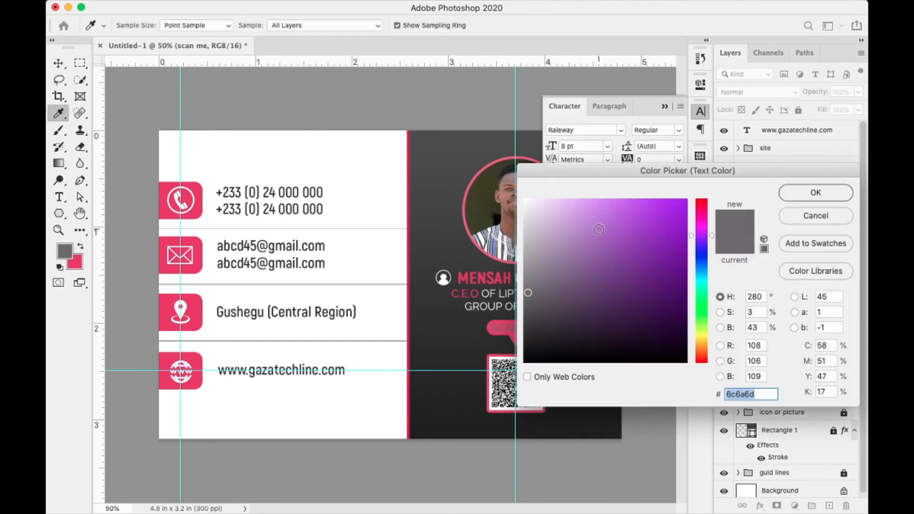
pyautogui.write('ffffff')
pyautogui.click(794, 193)
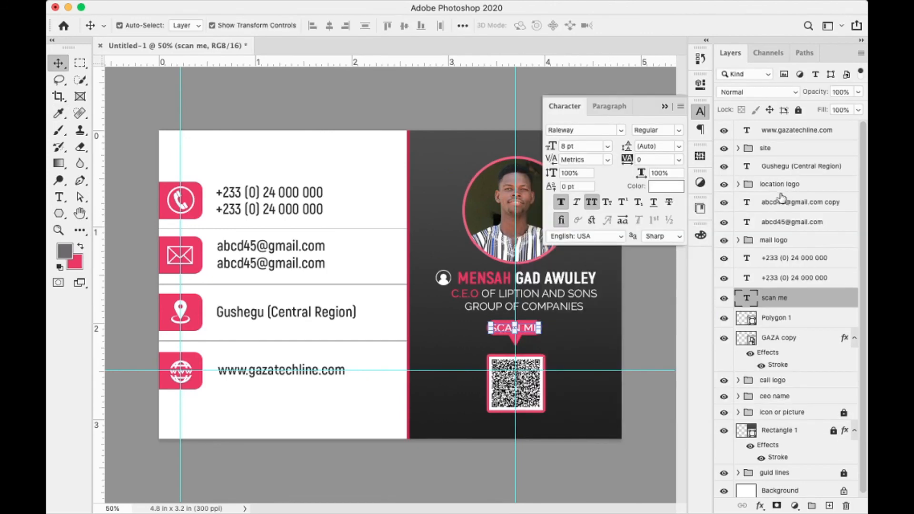
pyautogui.click(588, 146)
pyautogui.write('7')
pyautogui.press('Return')
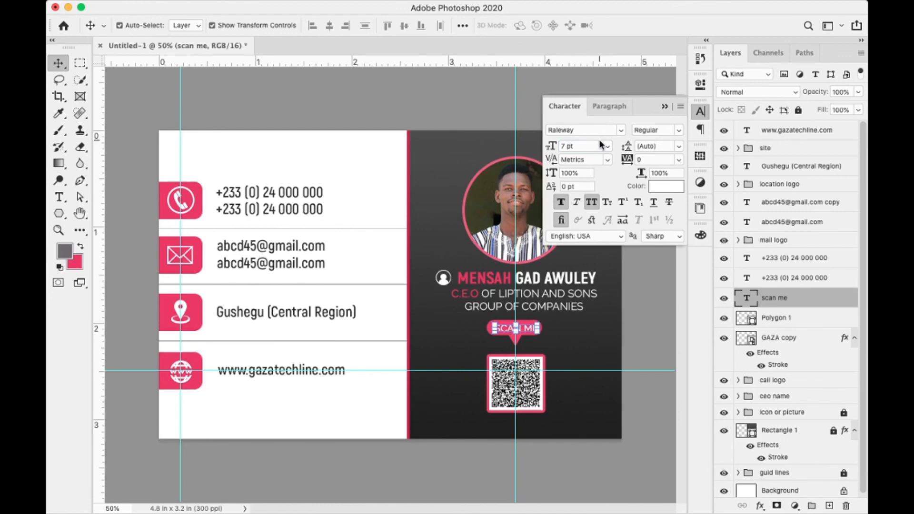
pyautogui.click(679, 130)
pyautogui.click(658, 222)
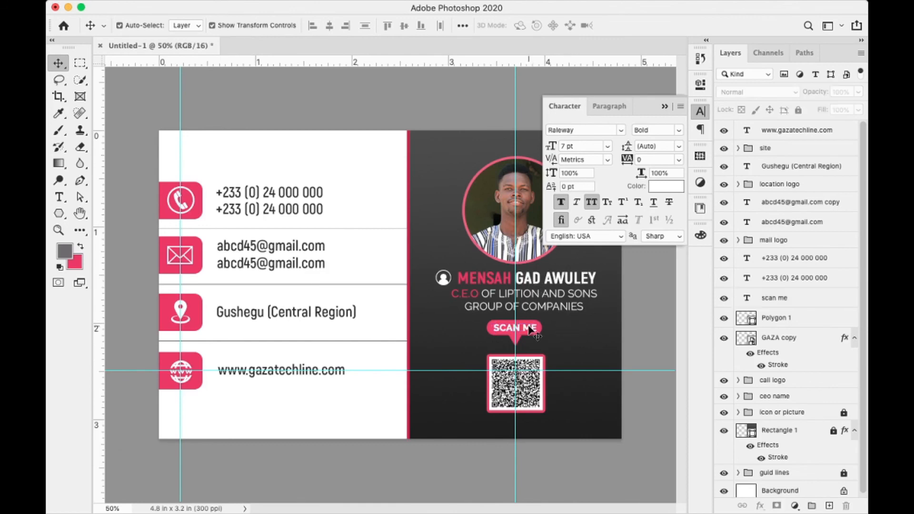
pyautogui.click(589, 337)
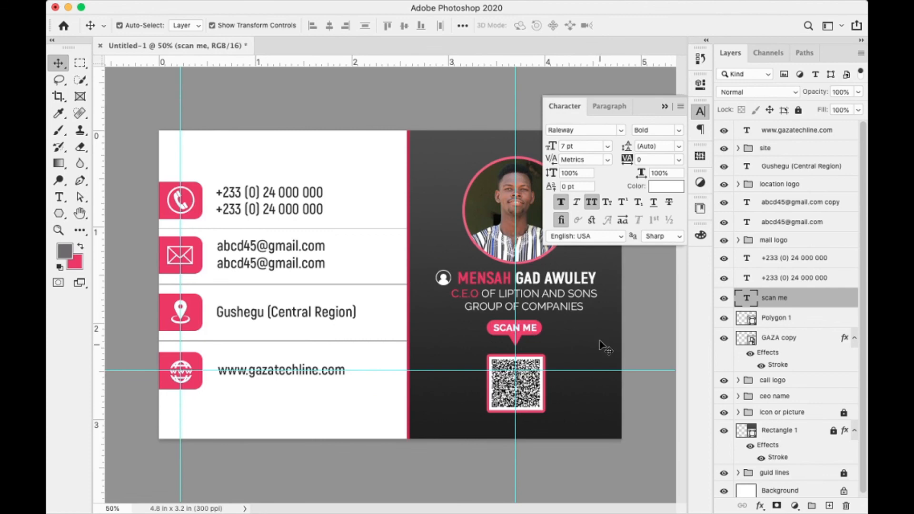
pyautogui.click(665, 109)
pyautogui.press('super+semicolon')
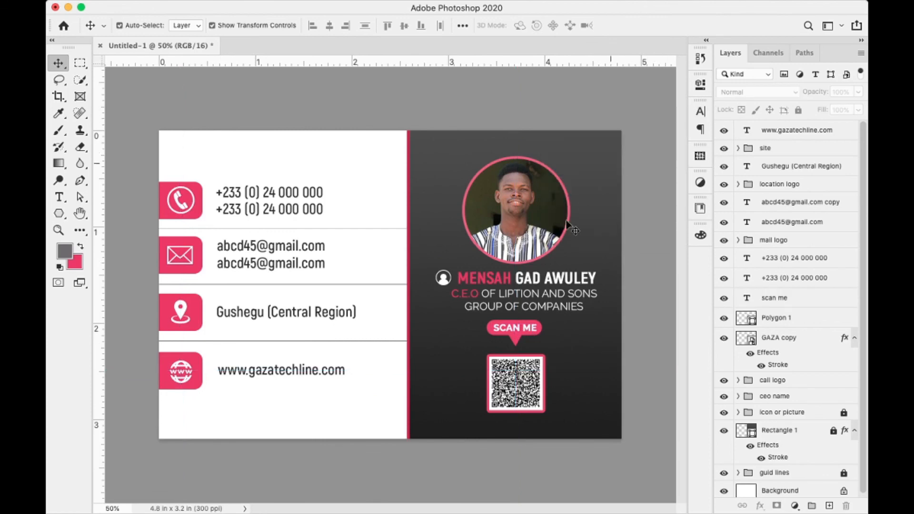